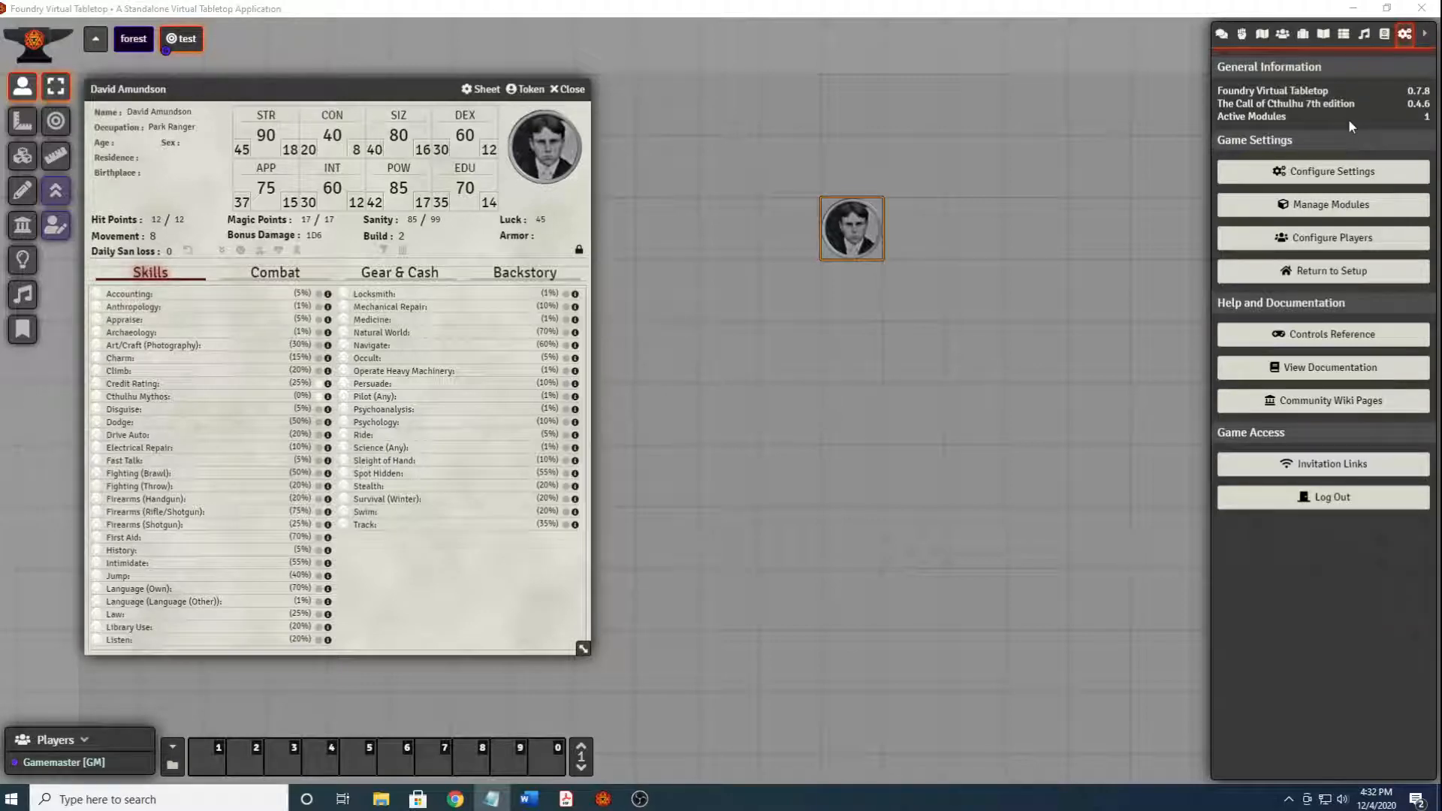
Check in the module management list that EasyTable by Blitz is enabled, and close the list without changes.
click(1341, 204)
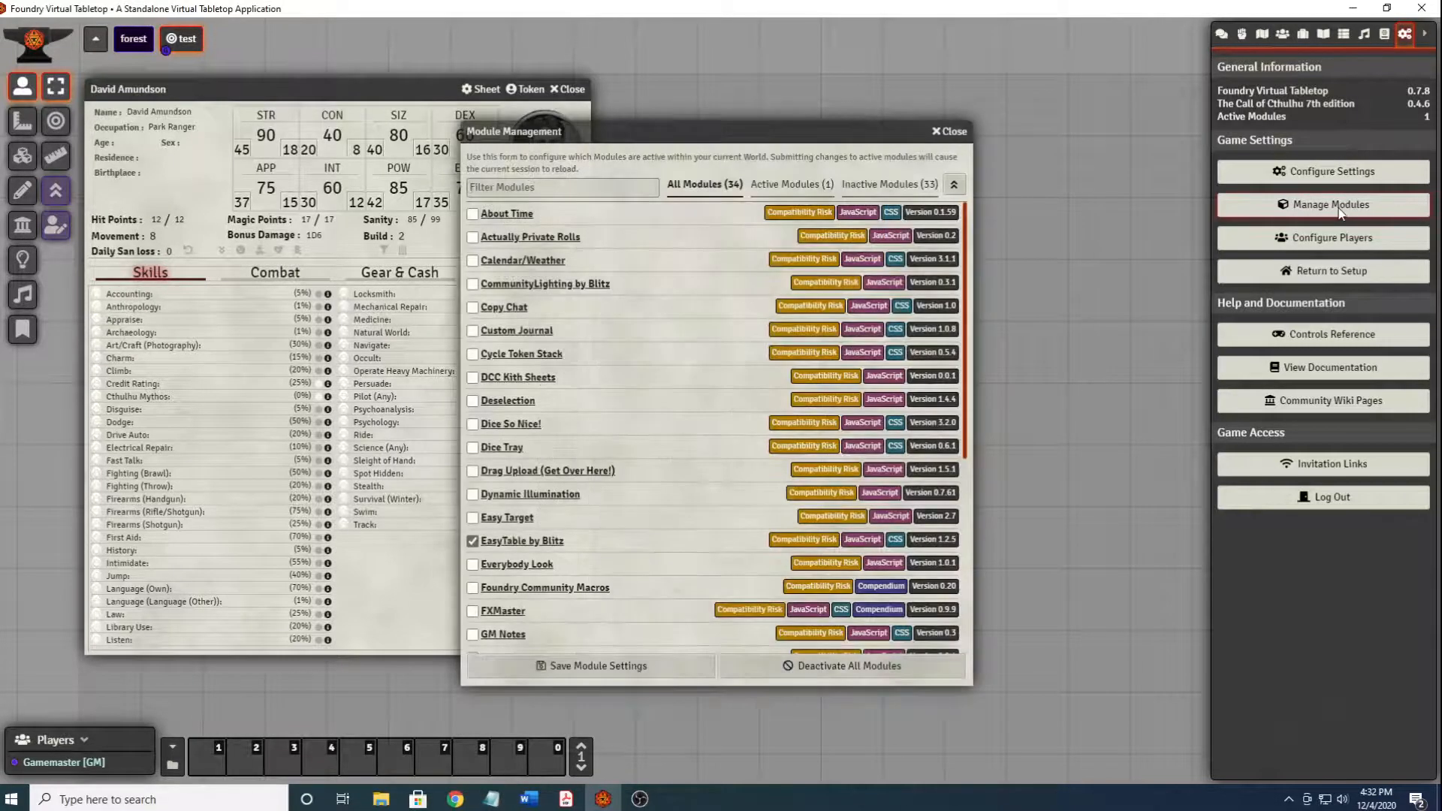
scroll(580, 430, down, 2)
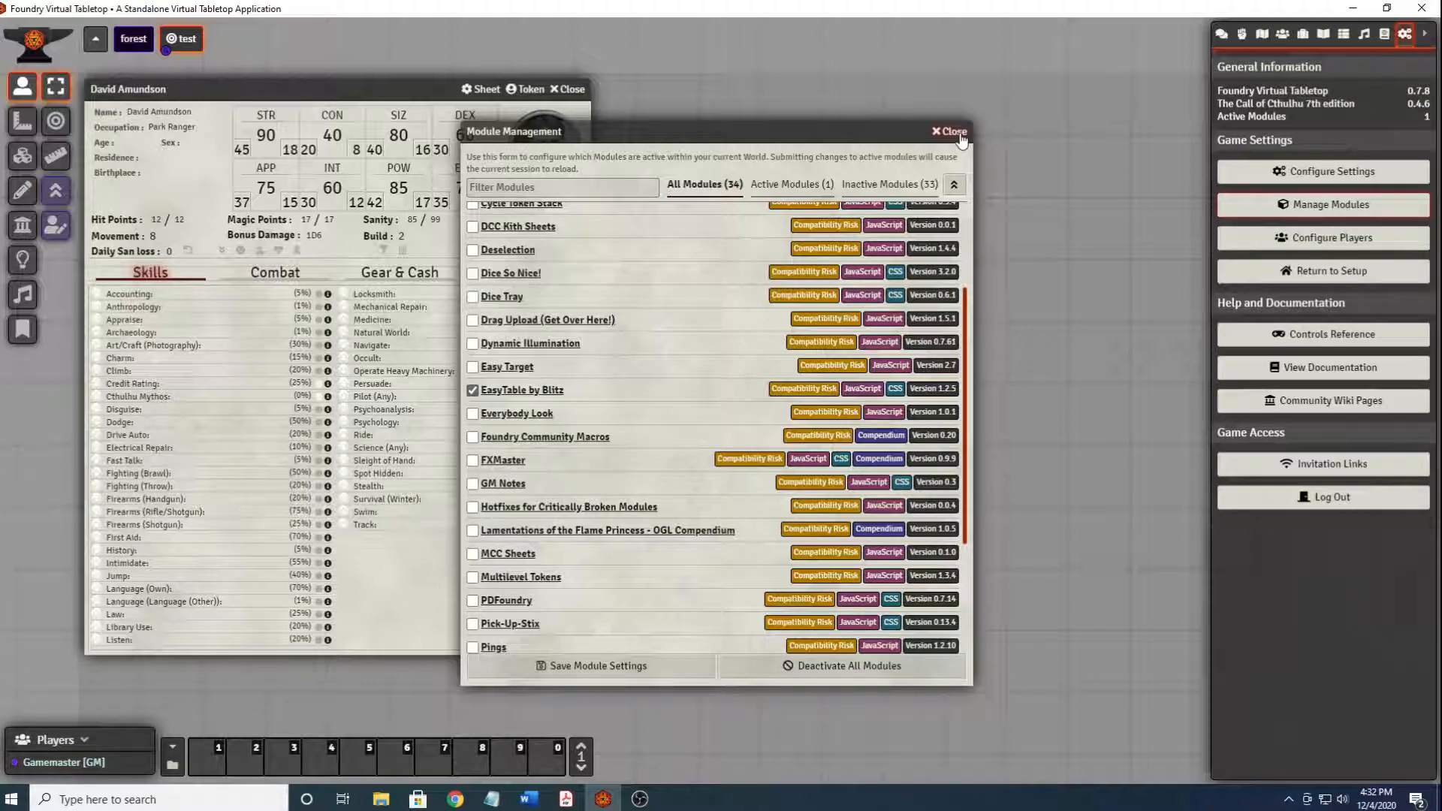
click(951, 132)
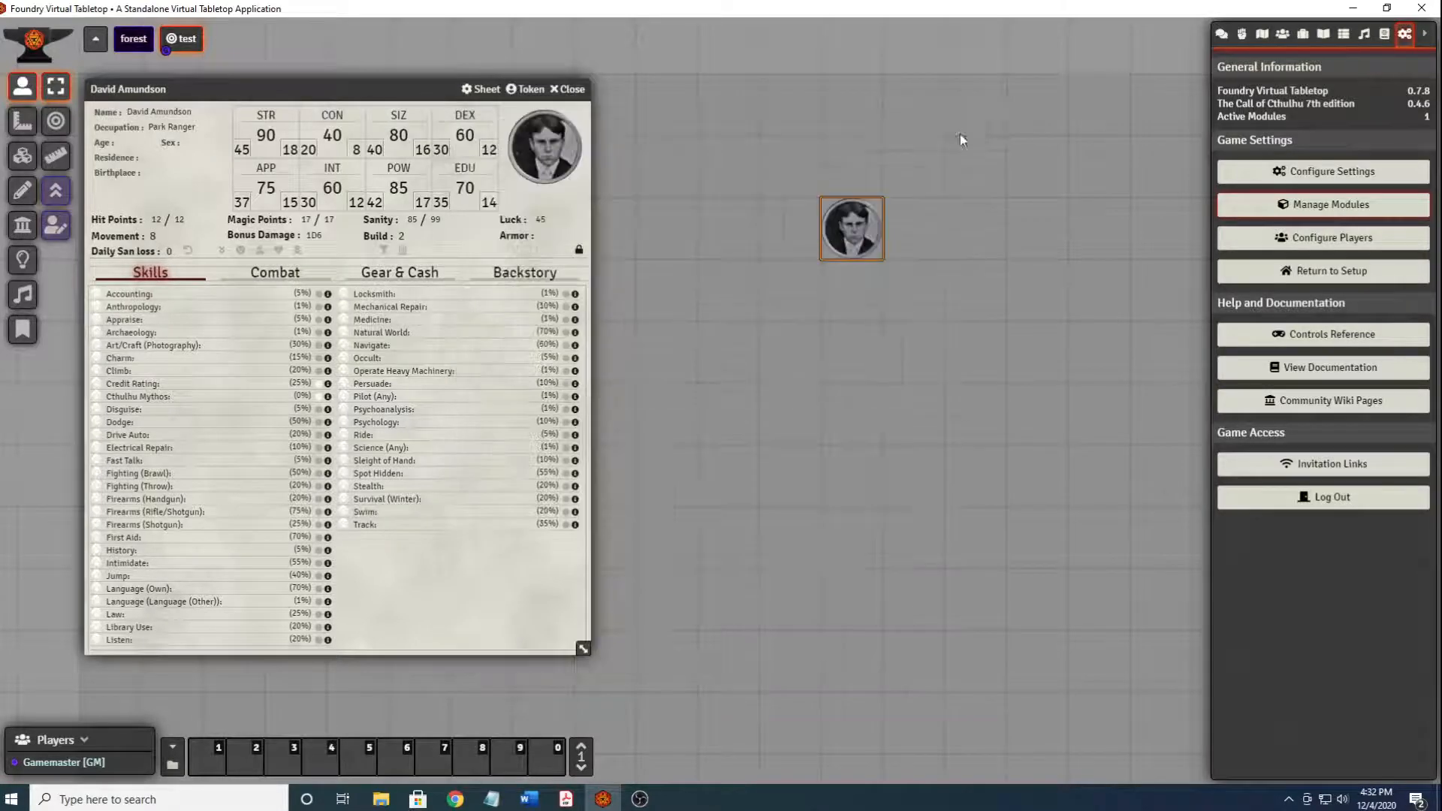
Start a new EasyTable and paste the numbered list of 36 personal descriptions from the notes as its table data.
click(1344, 35)
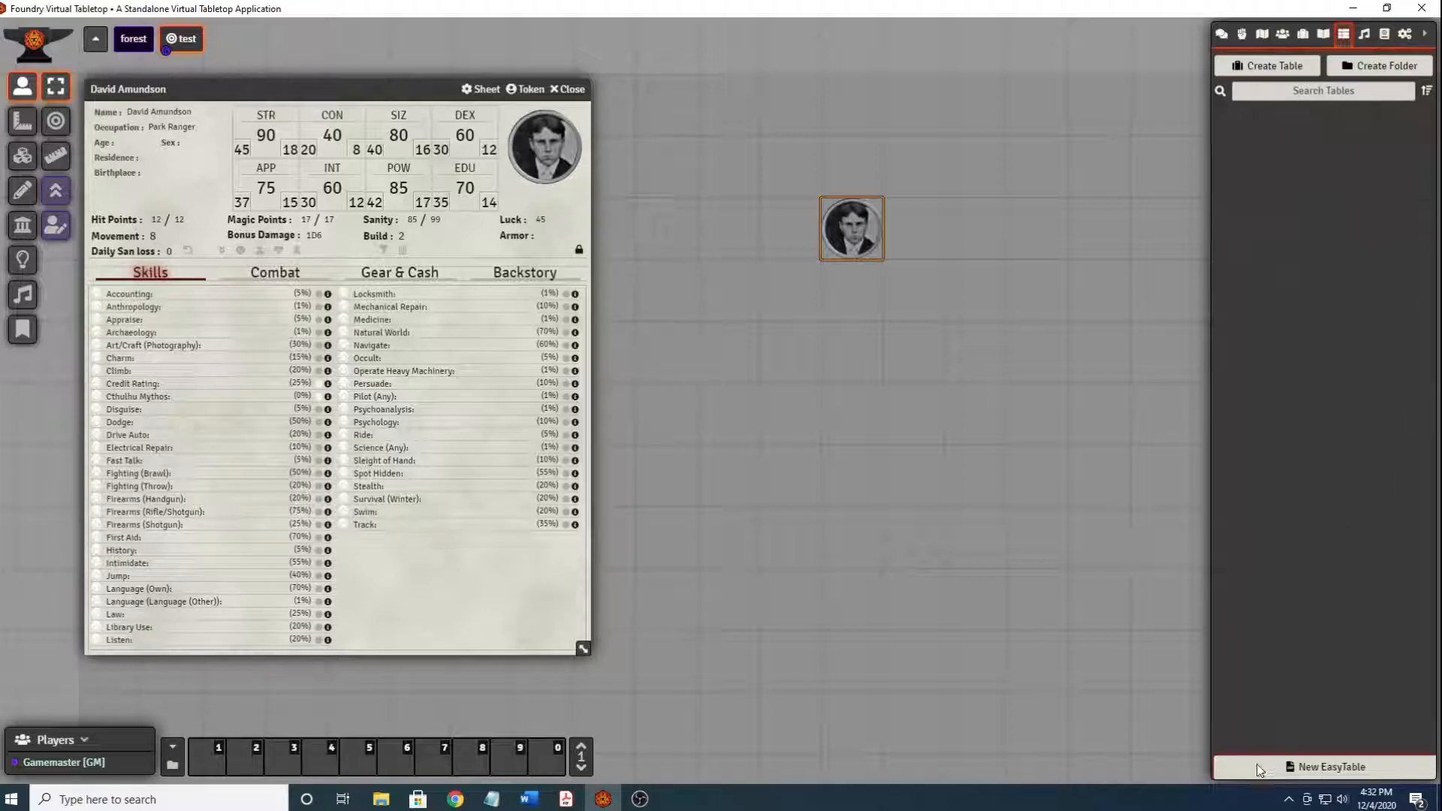
click(1327, 773)
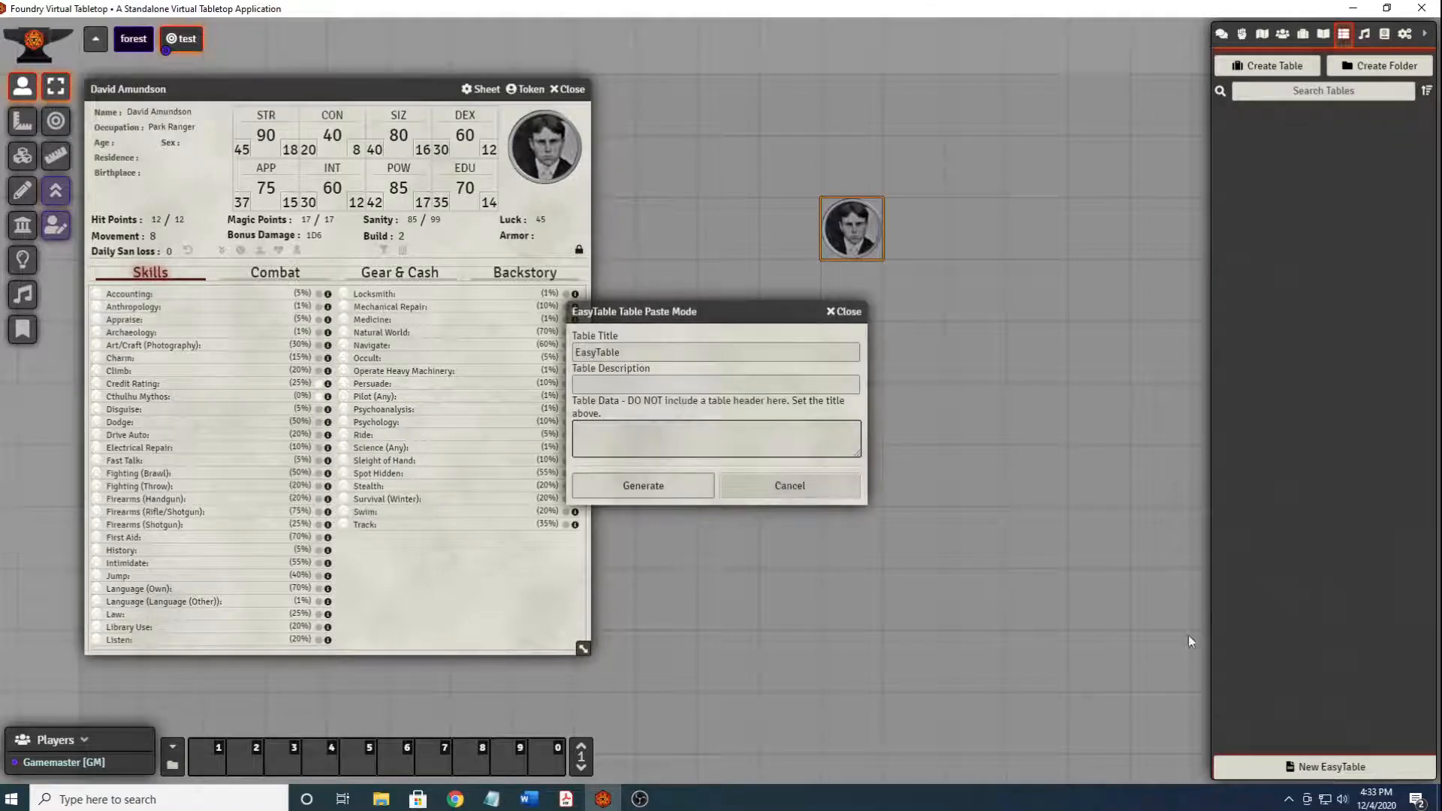
drag(731, 311, 832, 294)
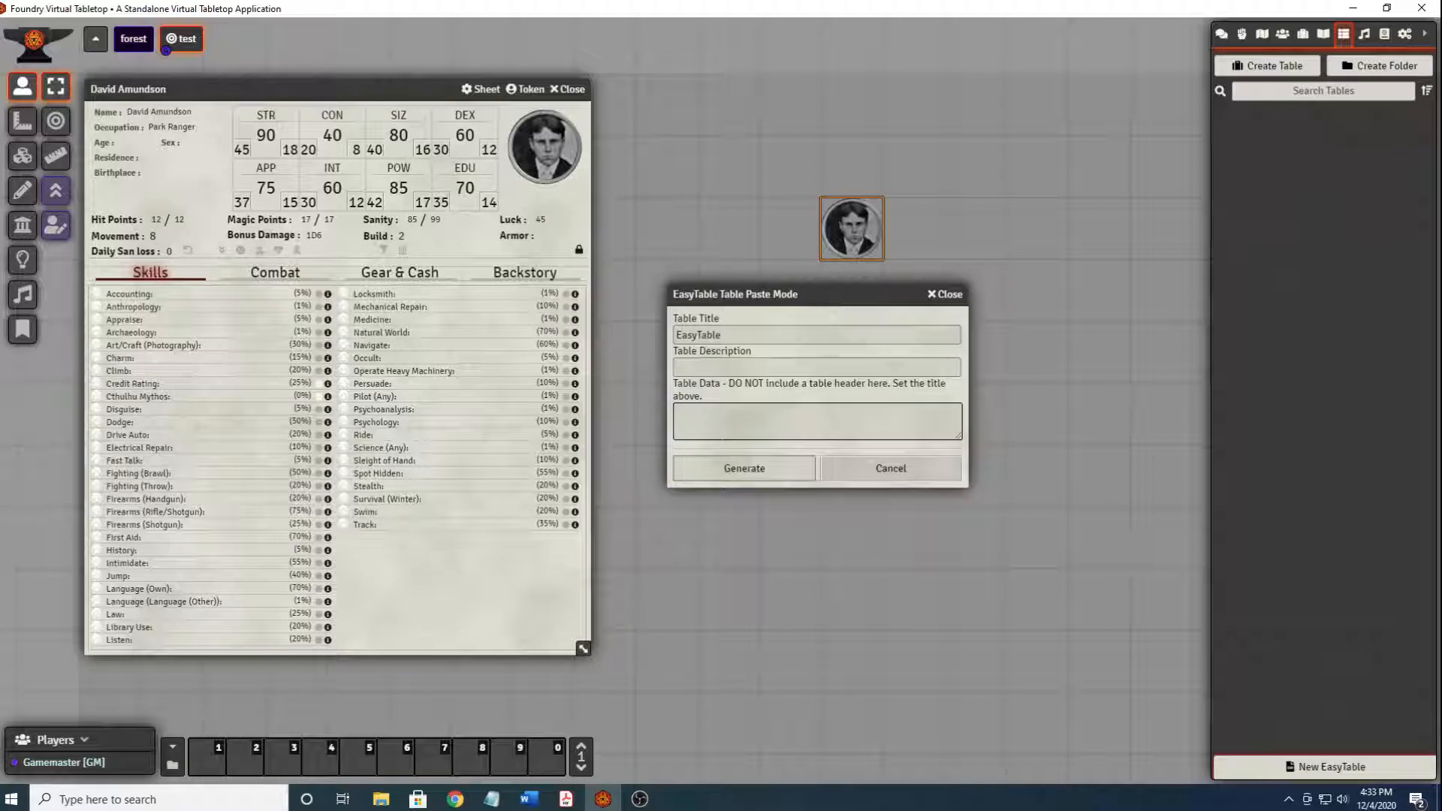
key(alt+Tab)
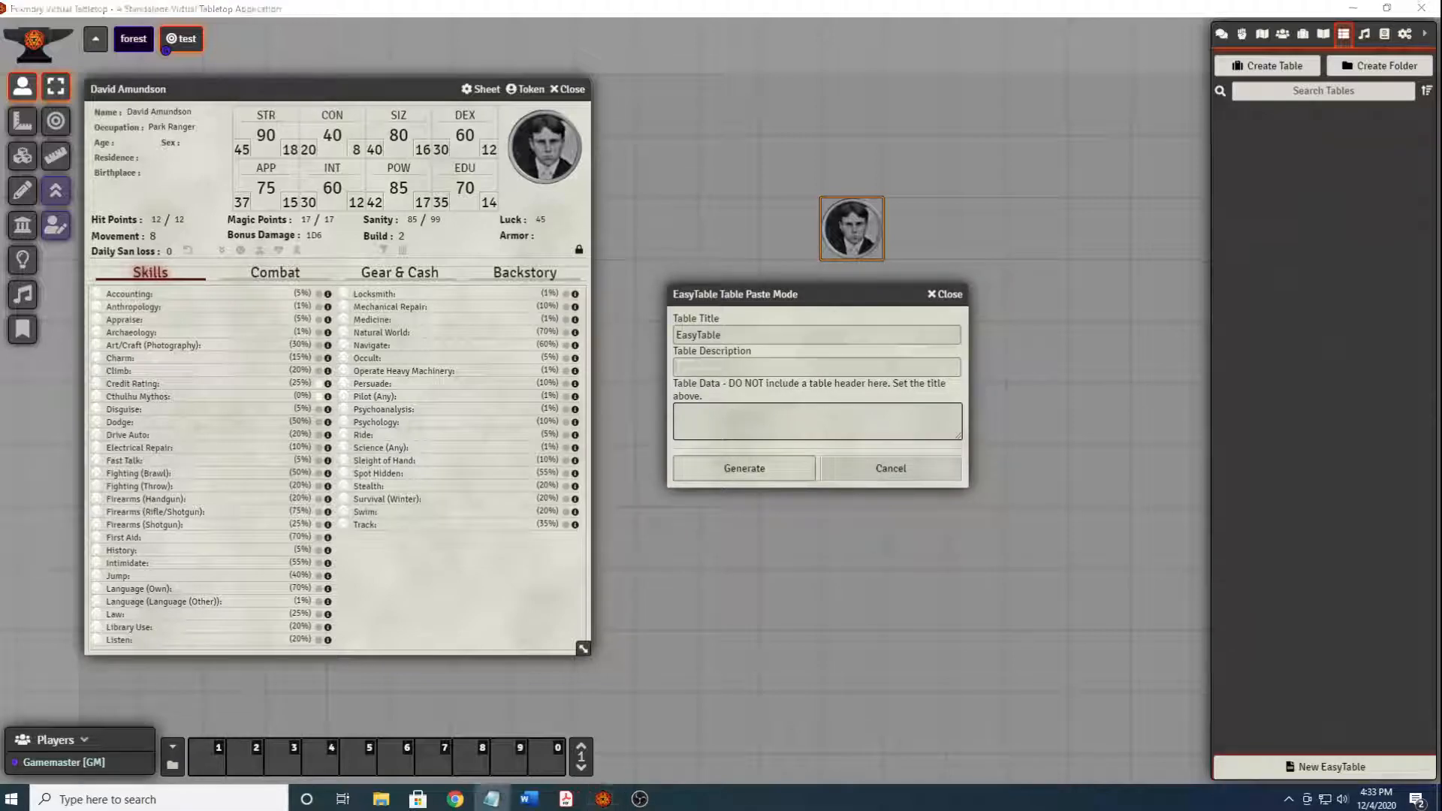
key(alt+Tab)
click(837, 439)
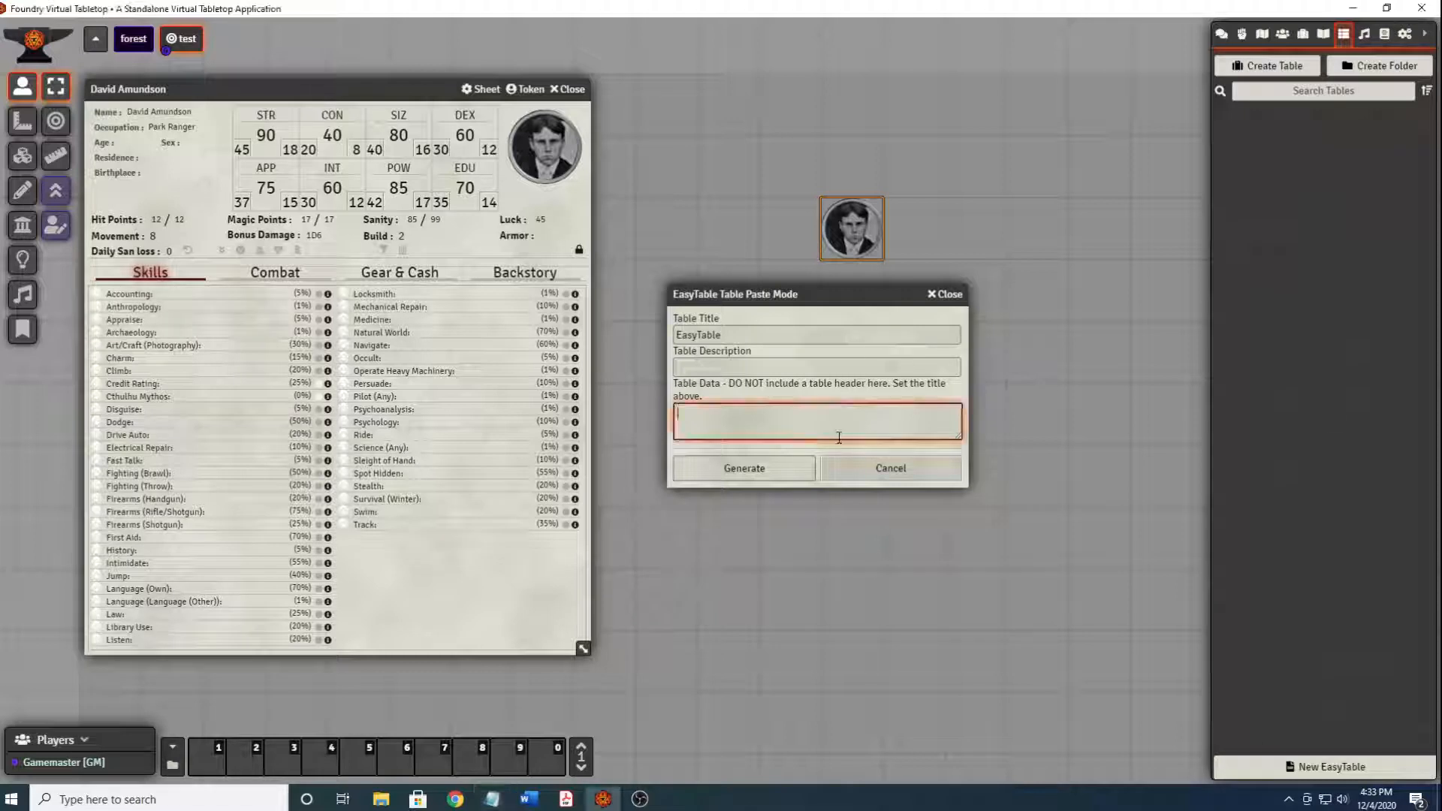
key(ctrl+v)
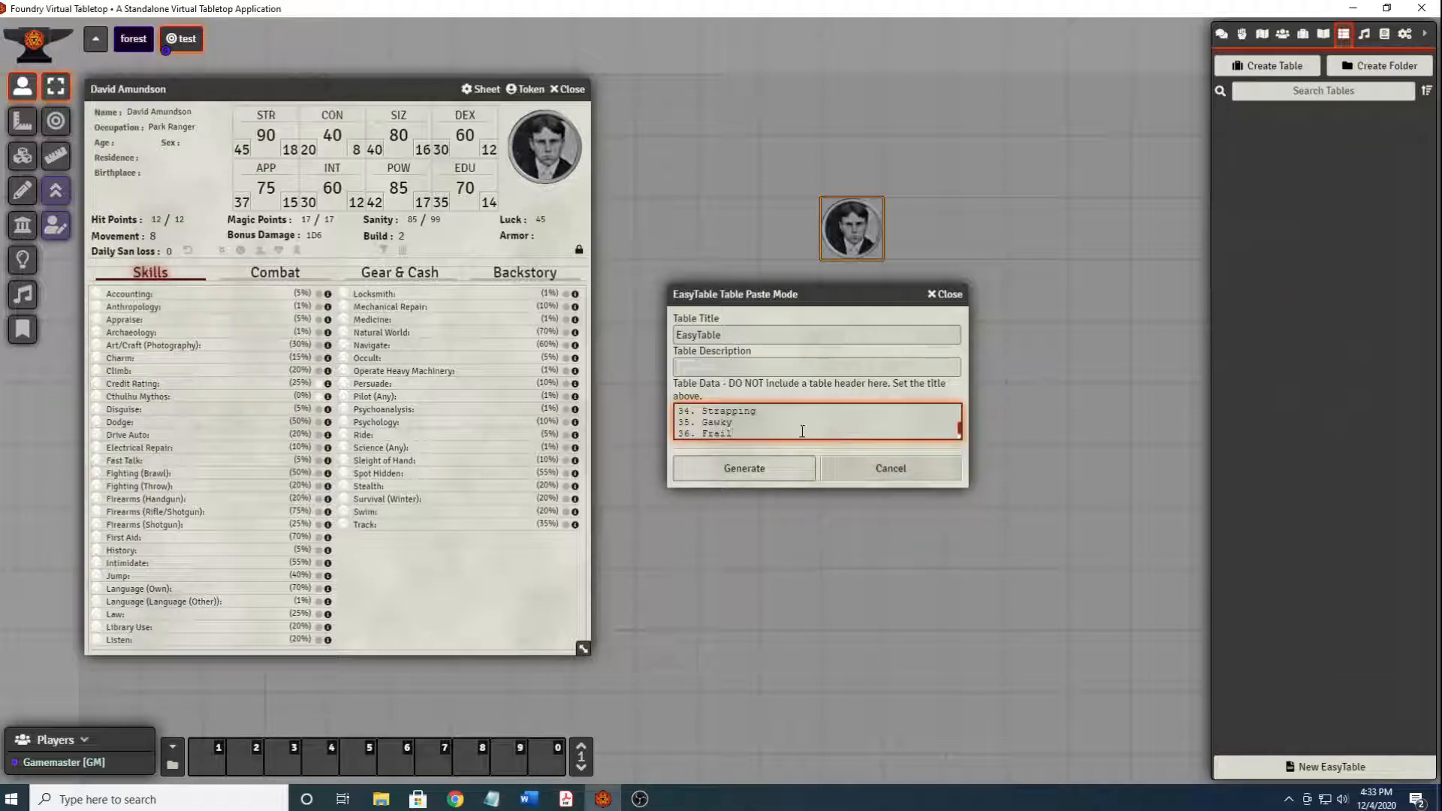
scroll(802, 431, down, 10)
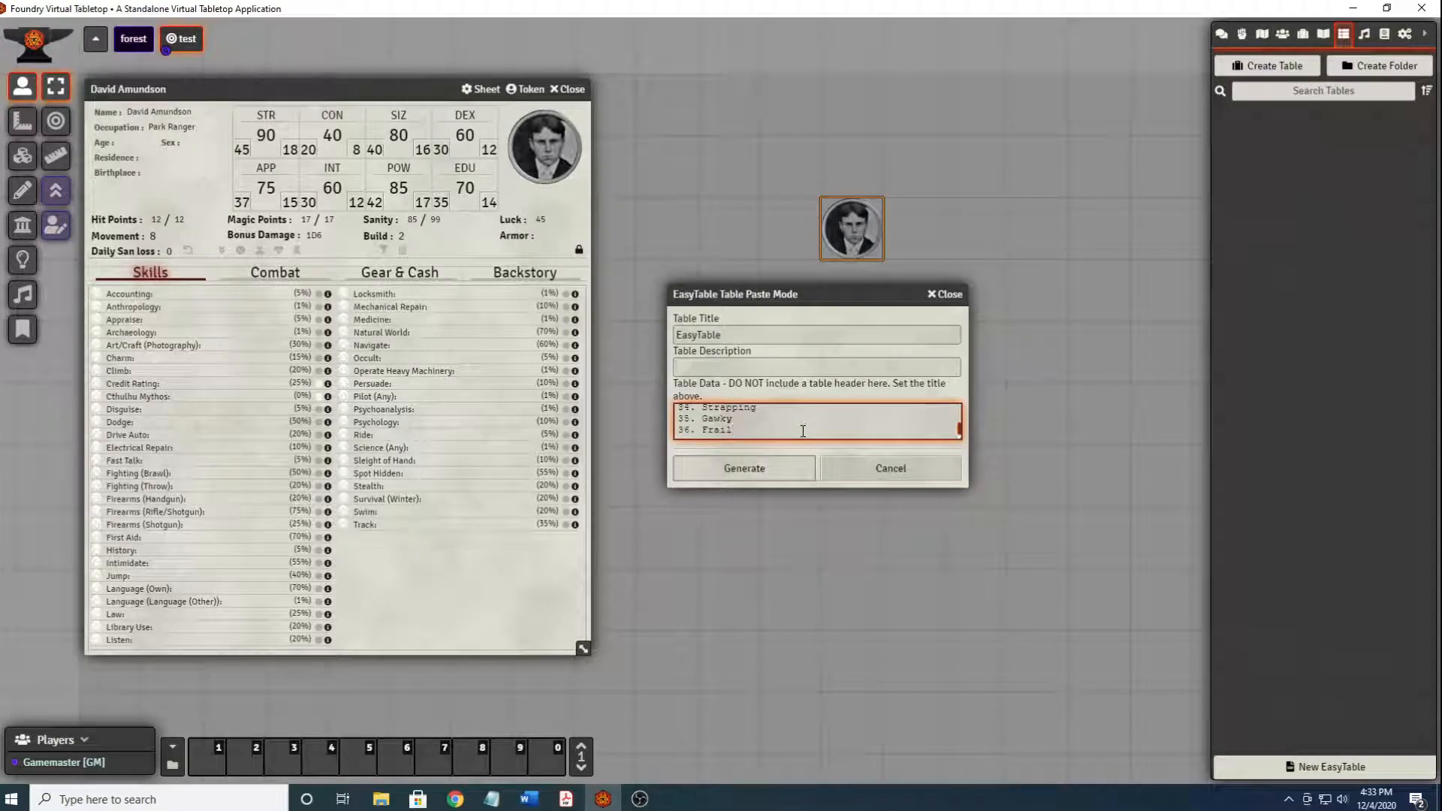
Title the new table "Personal Description" and generate it.
click(774, 336)
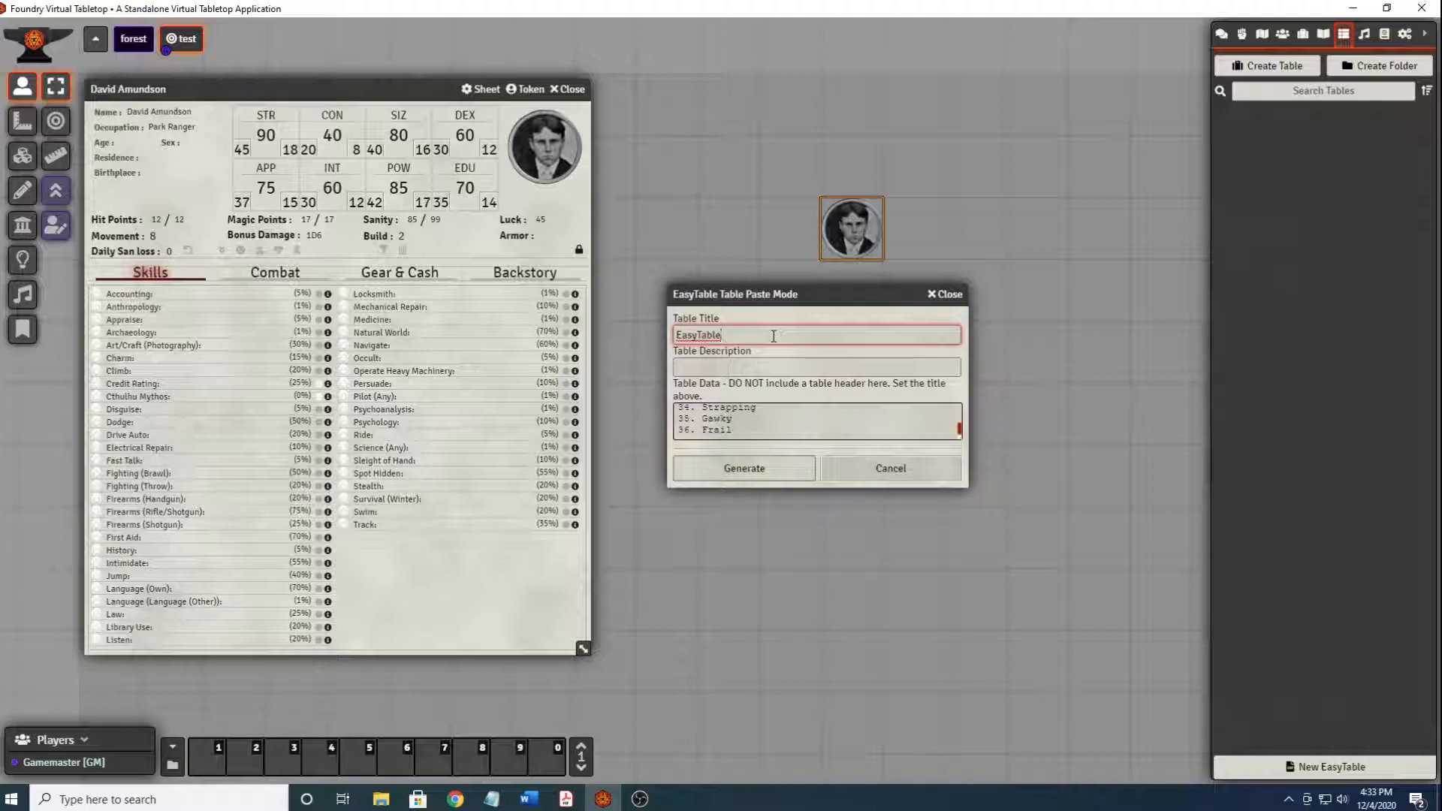
double_click(773, 335)
text(Personal Description)
click(760, 467)
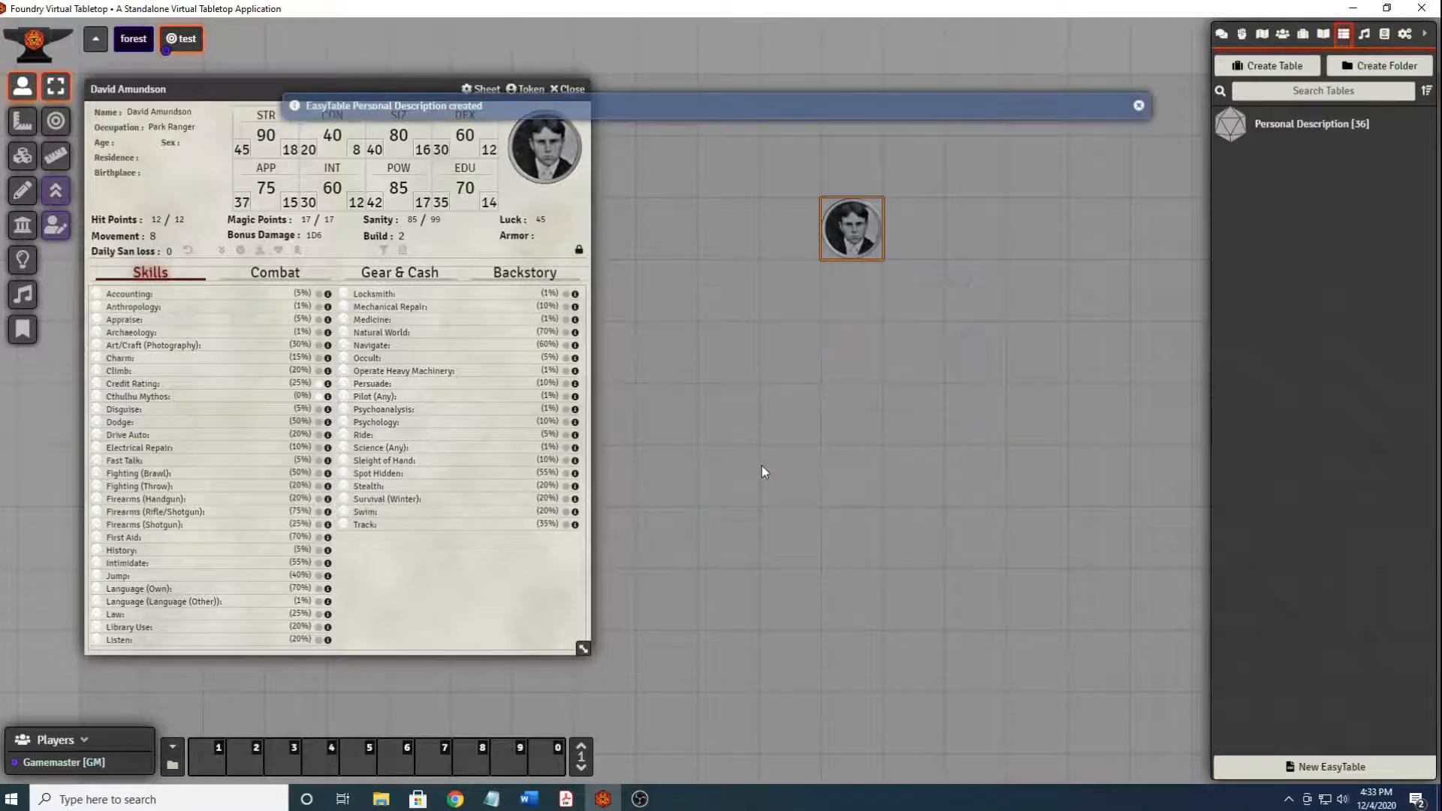
Open the Personal Description table beside the character sheet, roll on it, and display the result in the chat log.
click(1326, 134)
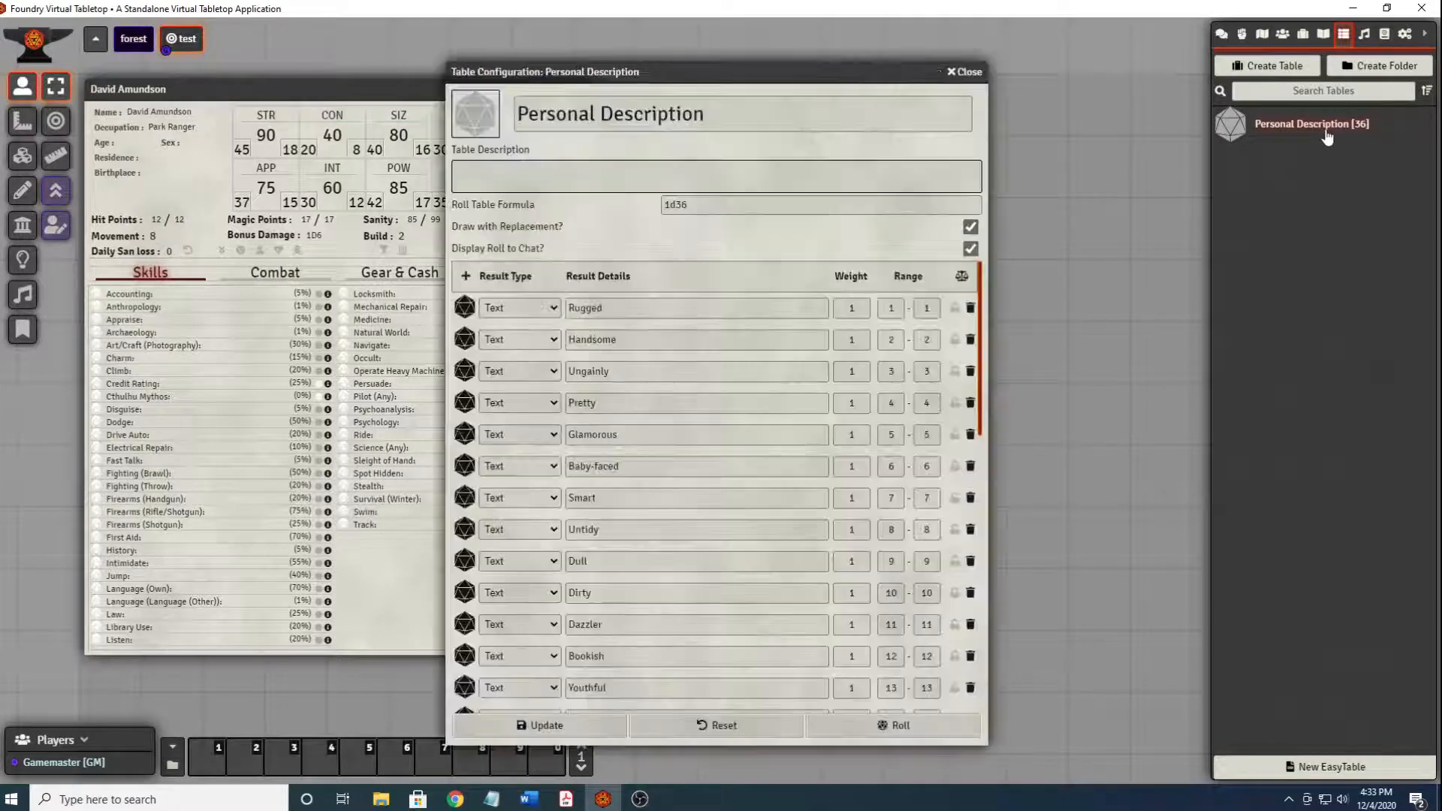
drag(864, 74, 945, 52)
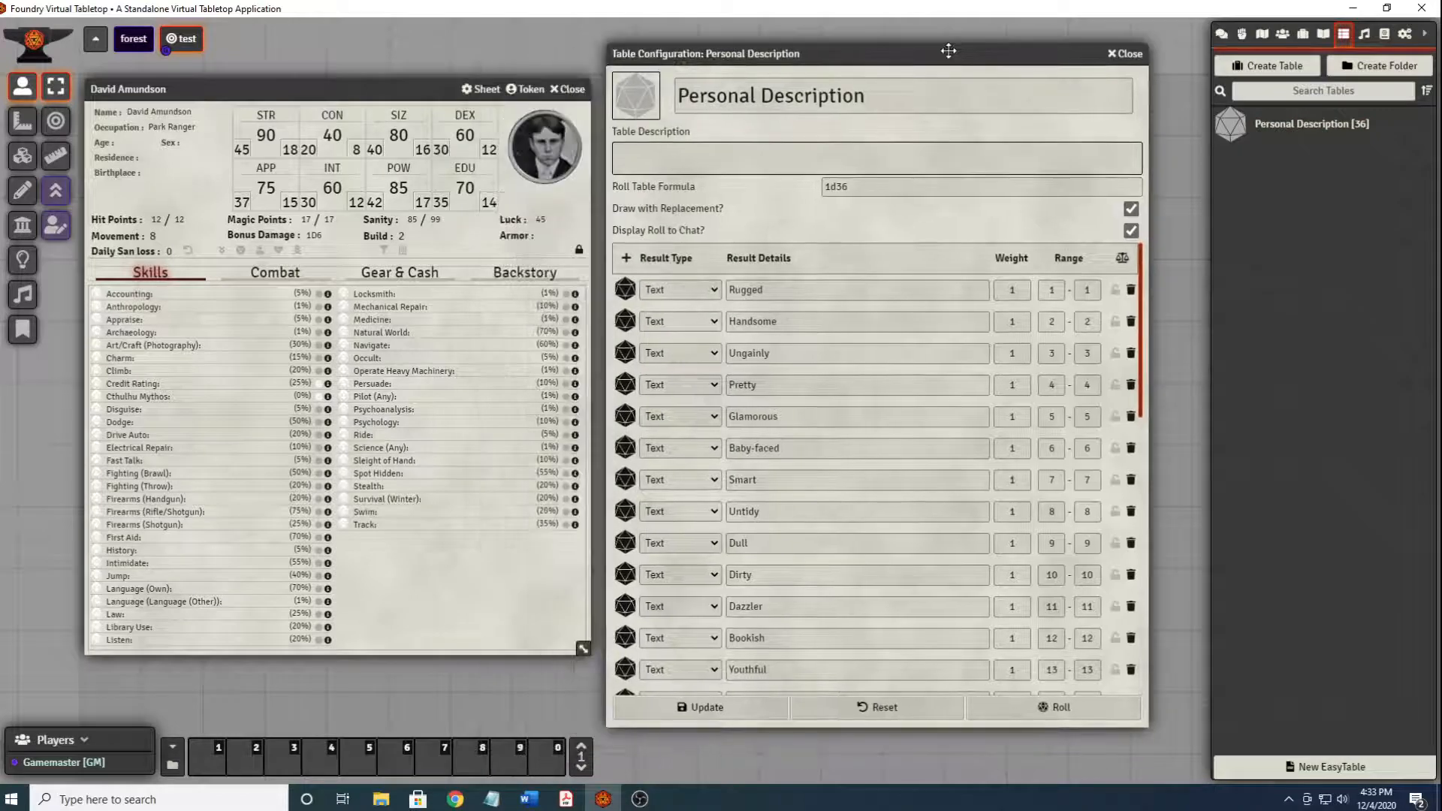
click(1042, 710)
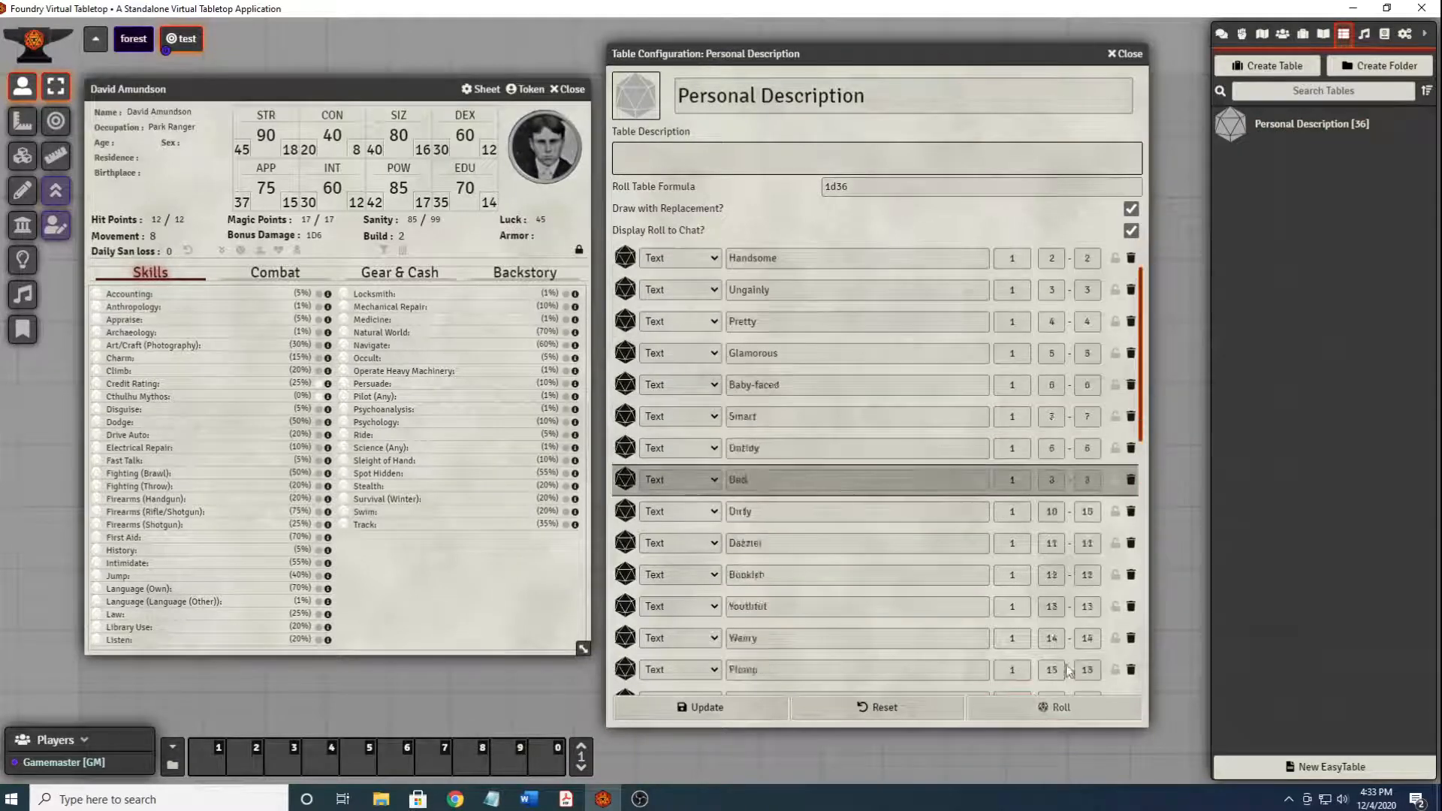
click(1221, 35)
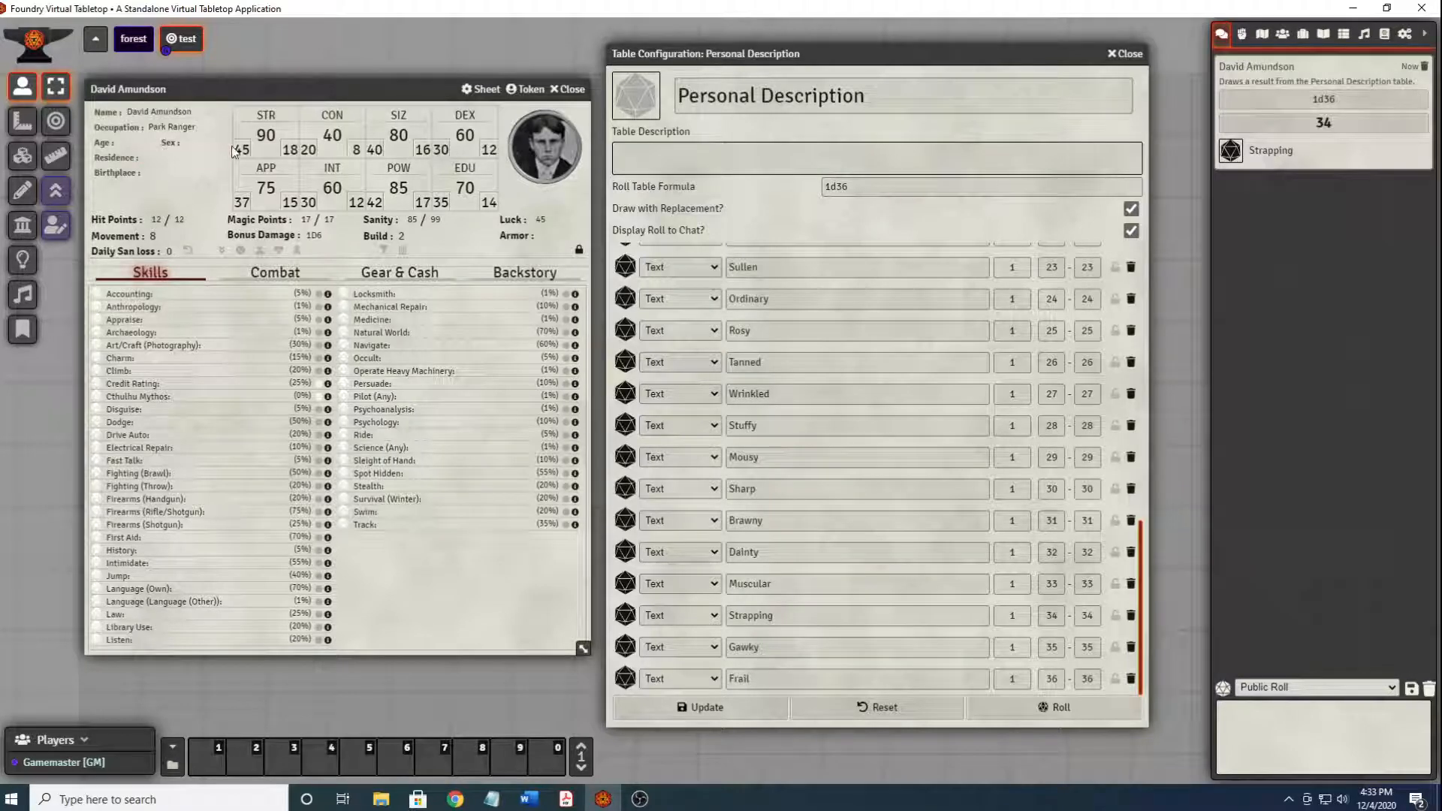
Enter "Strapping" as the Personal Description in the character's backstory and close the table configuration.
click(525, 275)
click(254, 336)
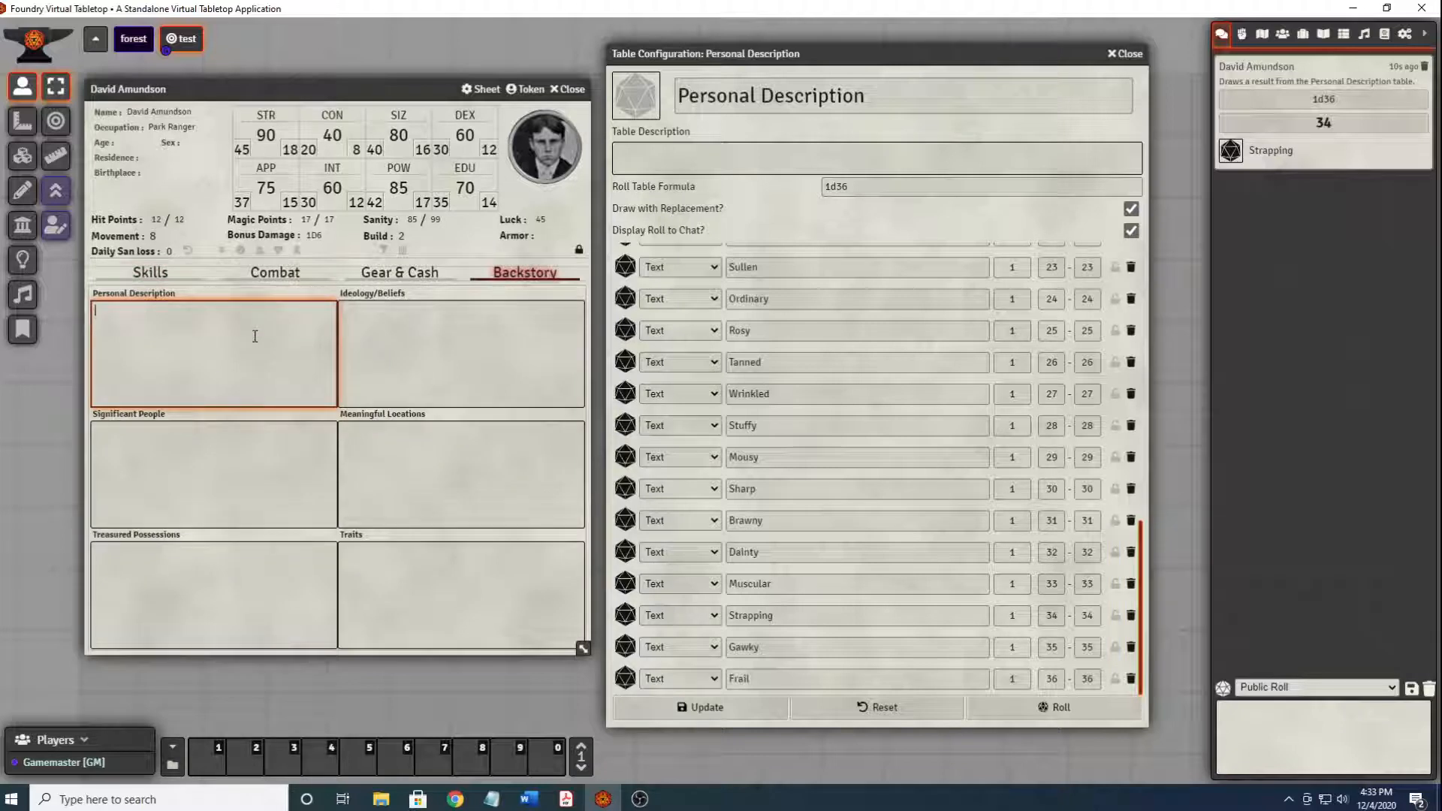
text(Strapping)
click(1129, 55)
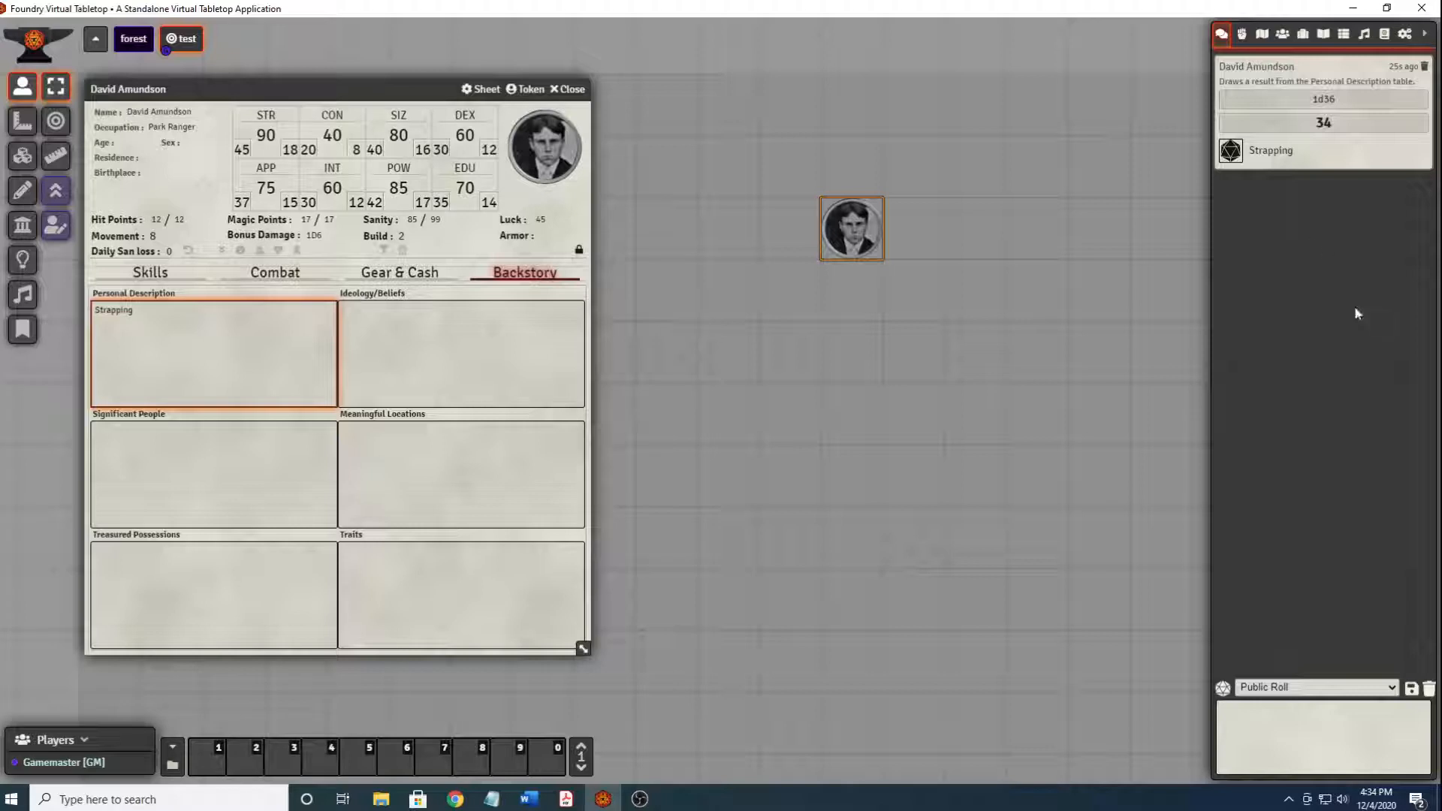
Start another EasyTable and paste the ten numbered ideology and belief entries from the notes as its table data.
click(1384, 41)
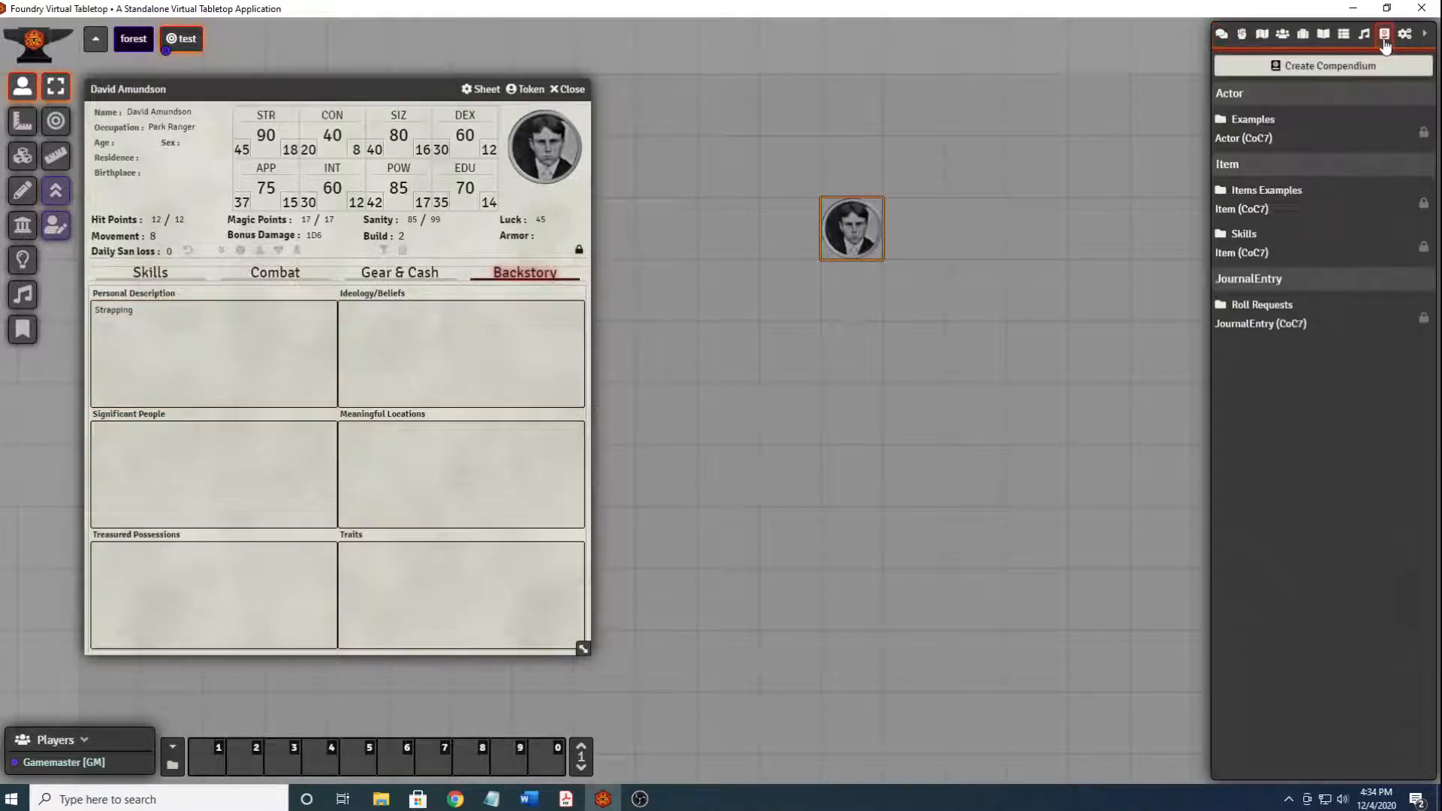
click(1346, 39)
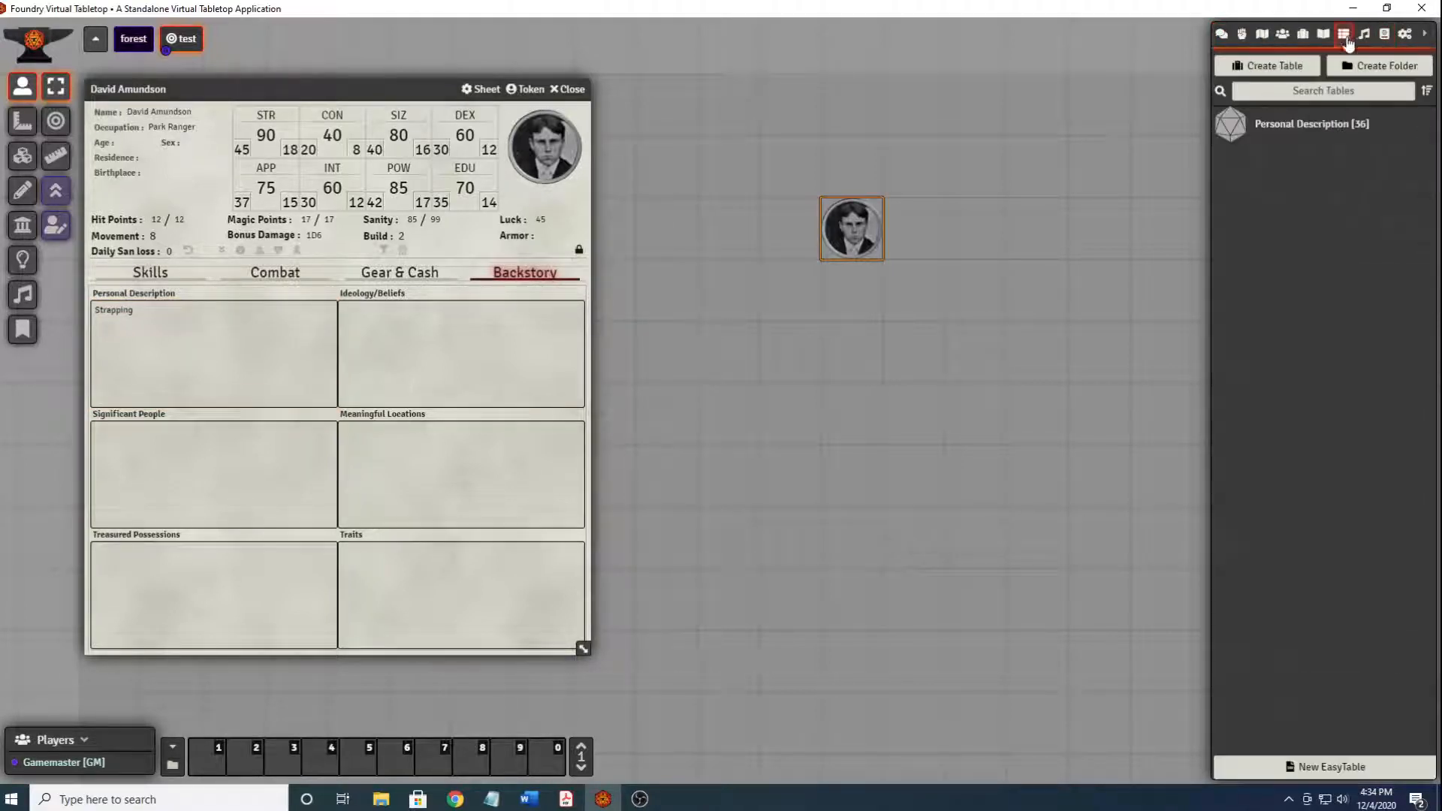
click(1333, 772)
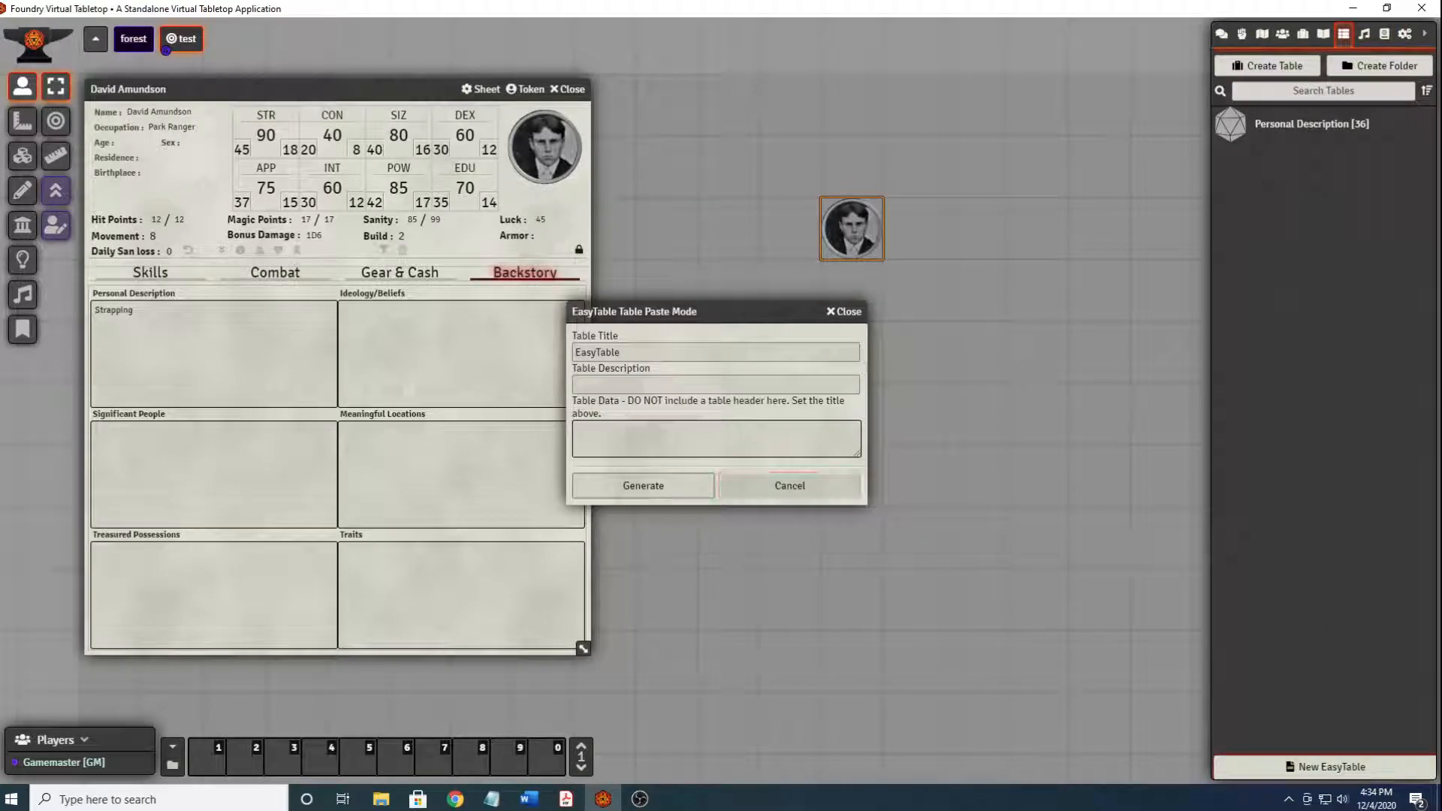
key(alt+Tab)
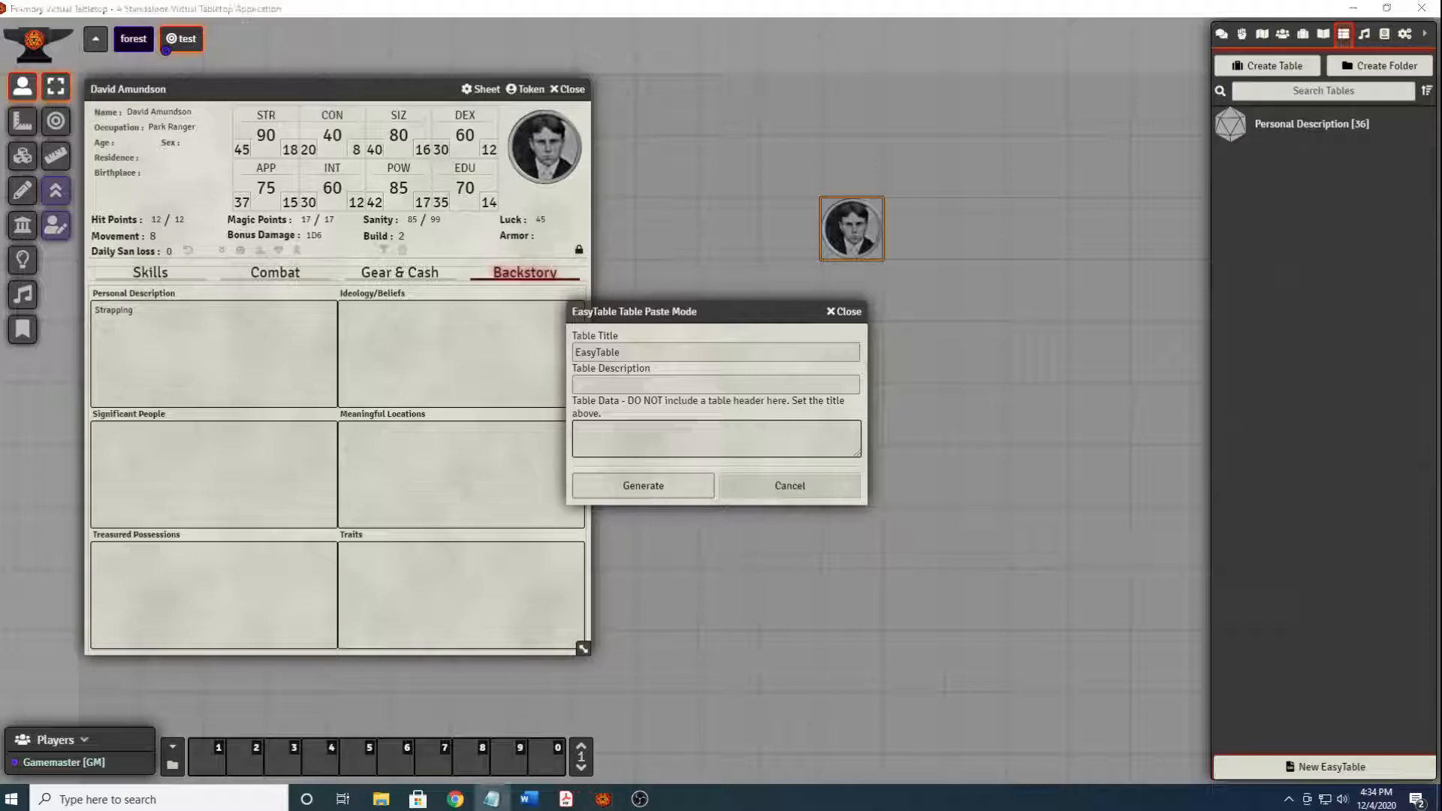
key(alt+Tab)
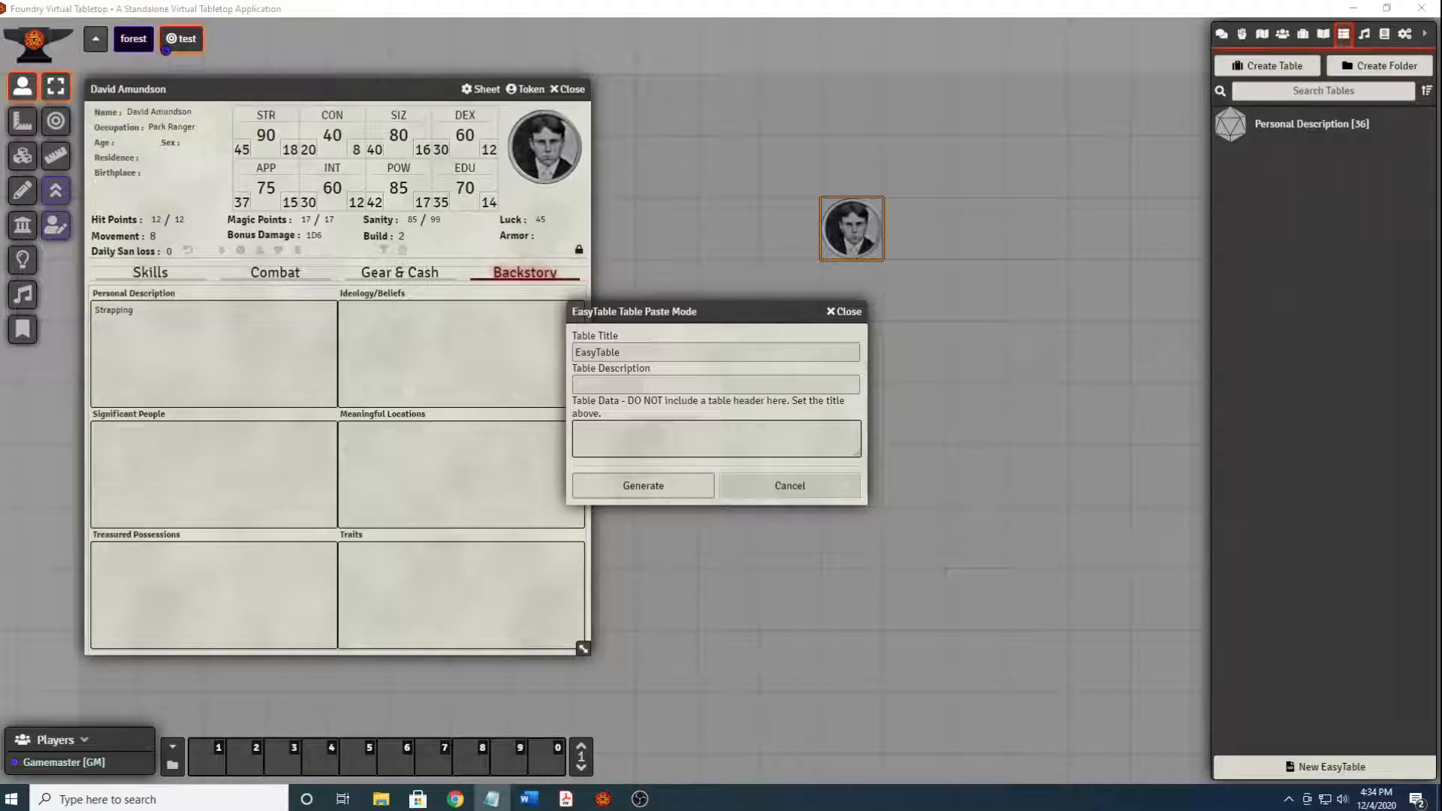
click(746, 435)
key(ctrl+v)
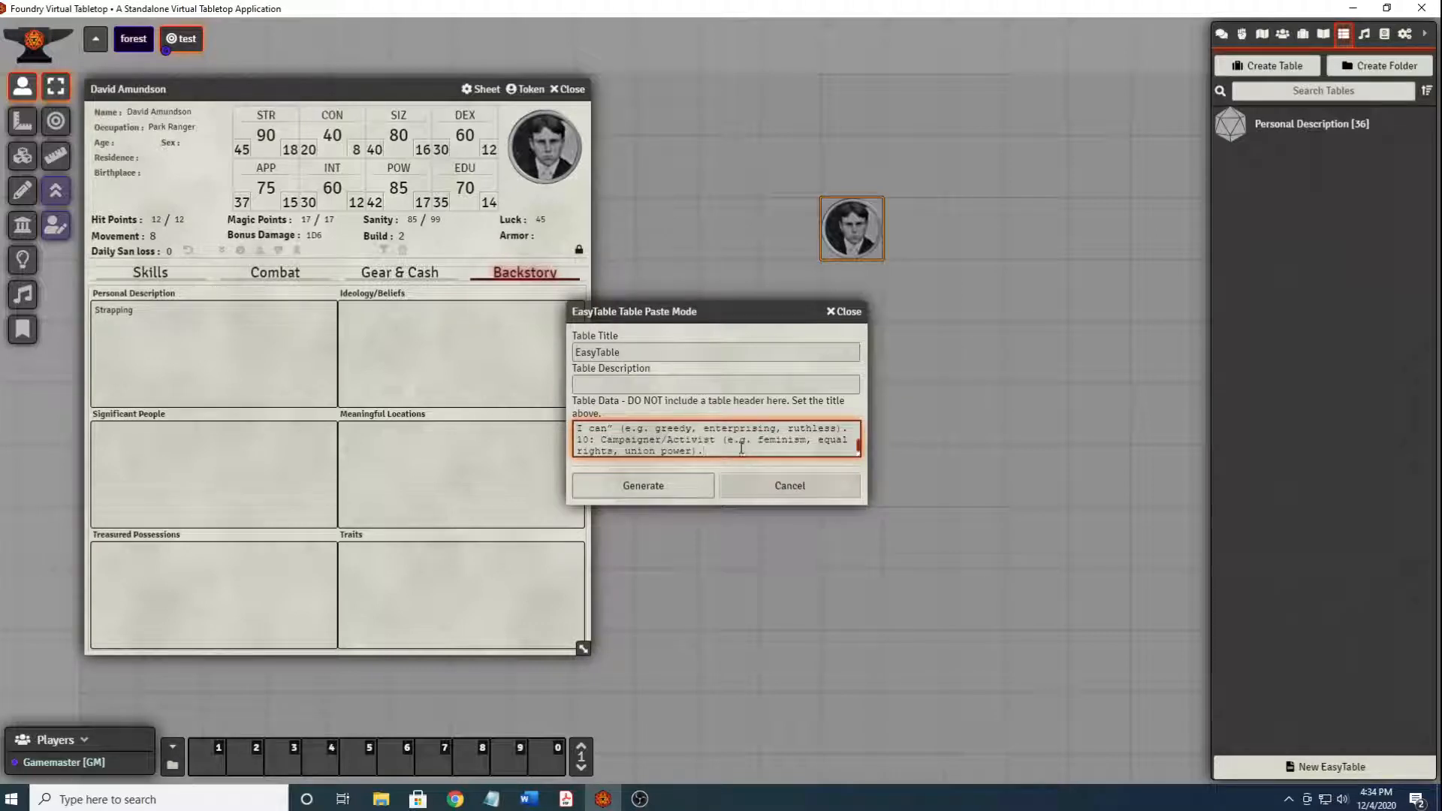
Title the new table "Ideology/Beliefs" and generate it.
double_click(684, 353)
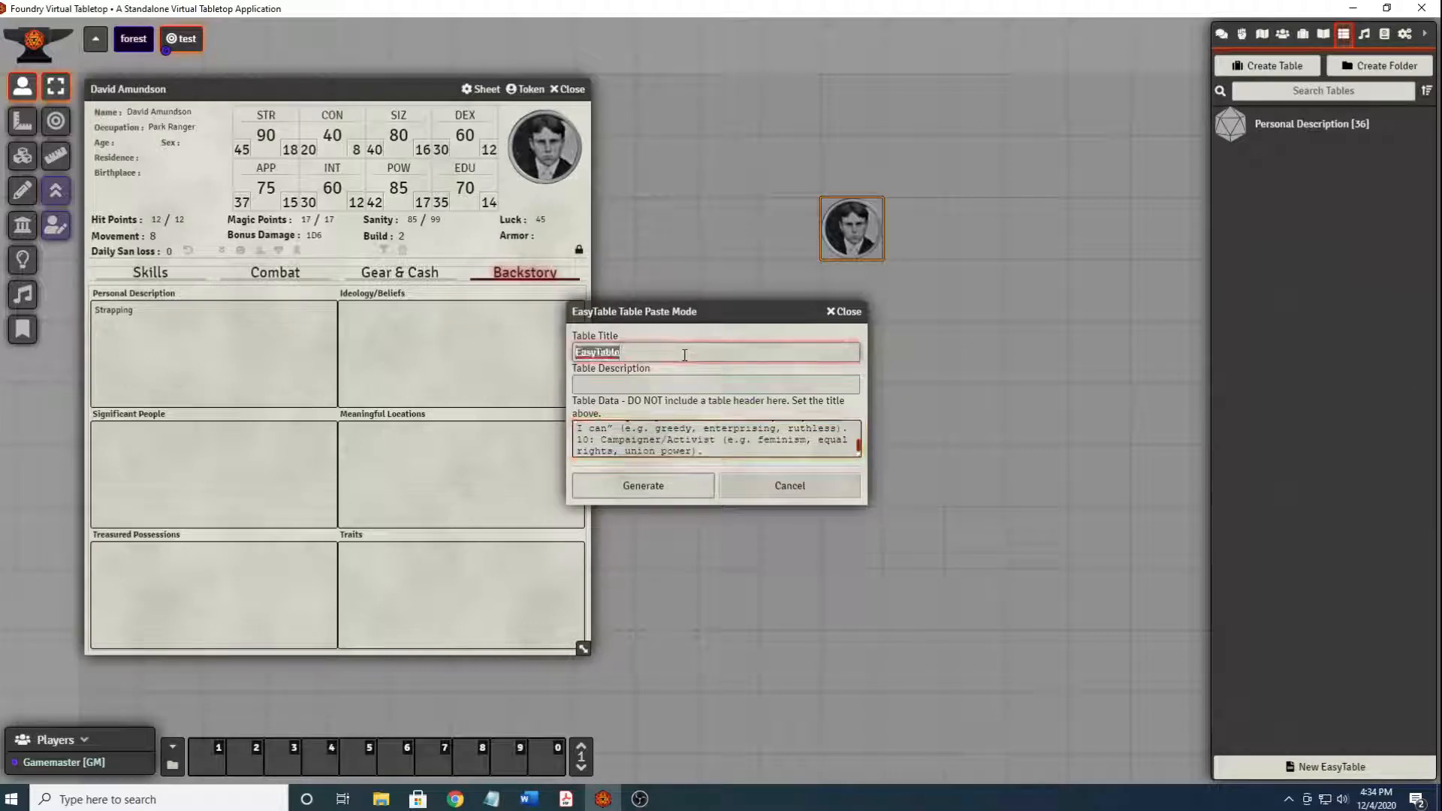
text(Ideology/)
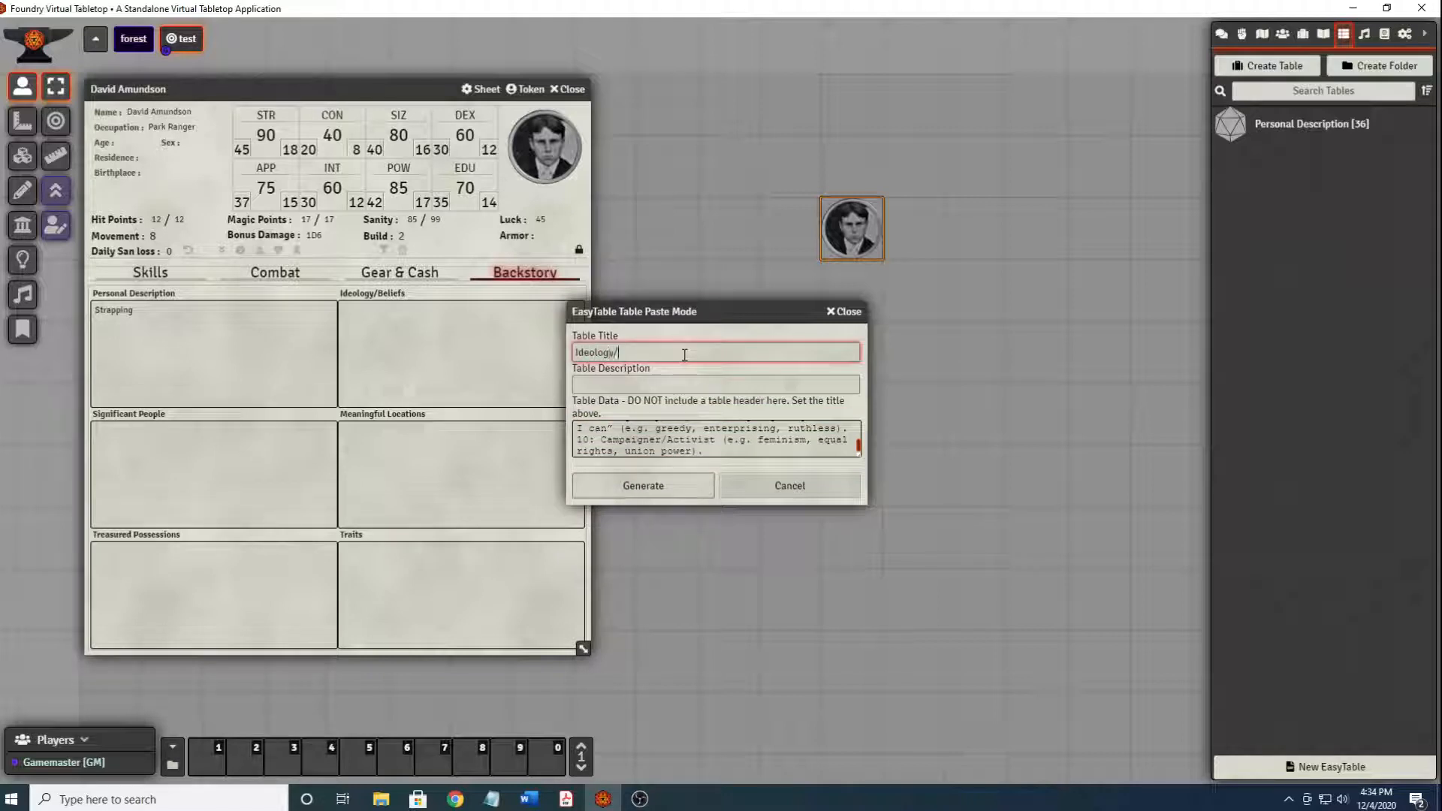
text(Beliefs)
click(654, 482)
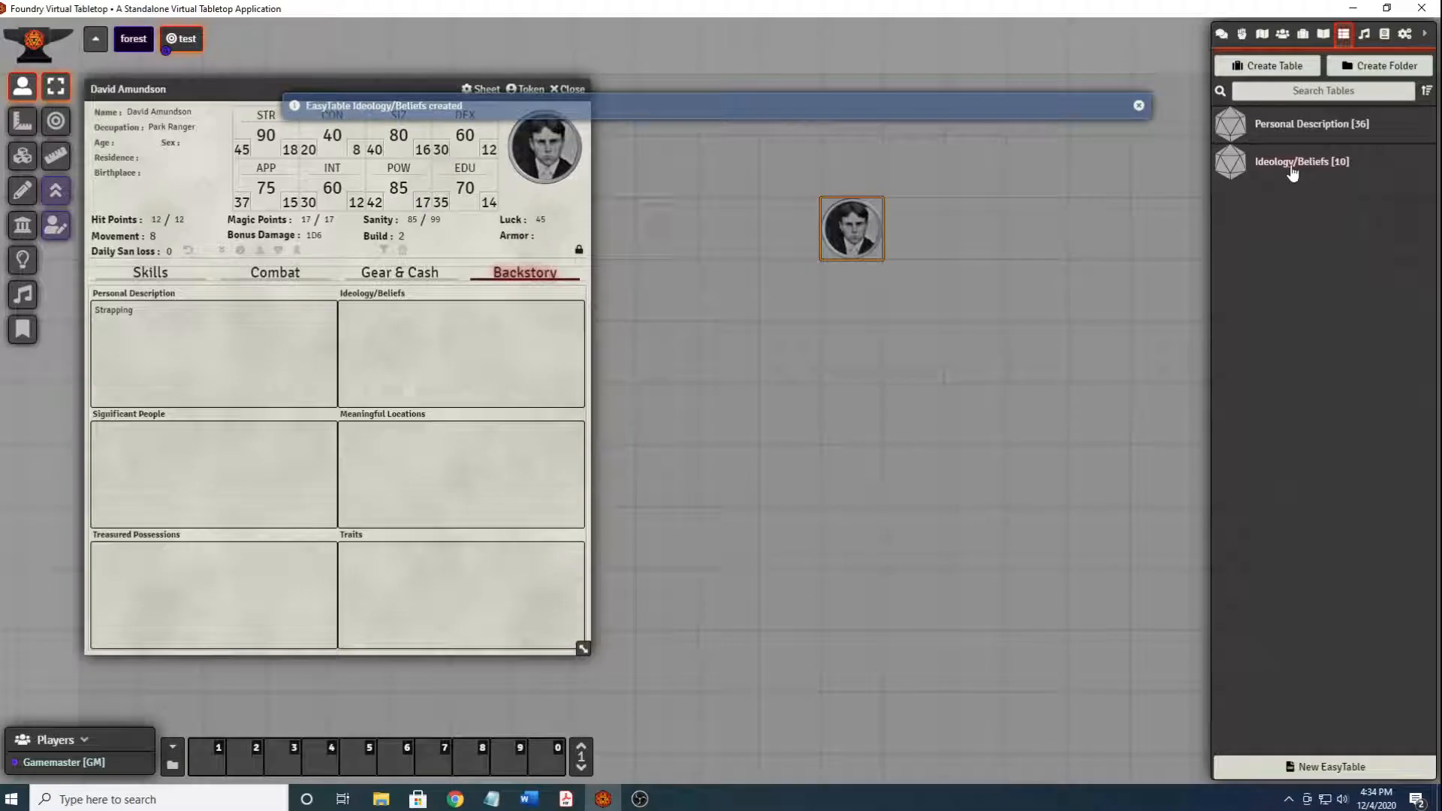
Open the Ideology/Beliefs table, roll on it, and view the result in the chat log with the table beside the character sheet.
click(1292, 171)
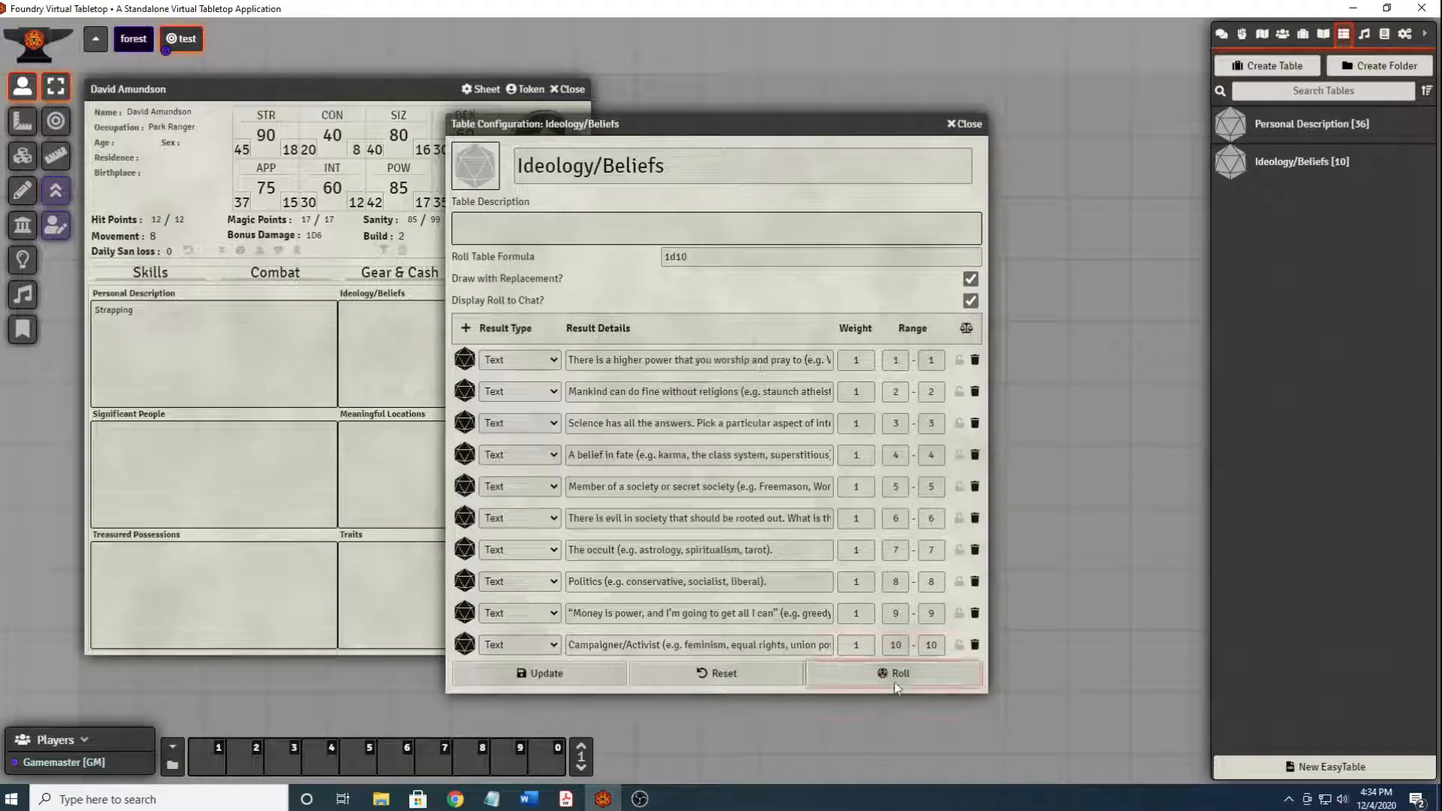
click(1222, 35)
drag(793, 129, 1016, 64)
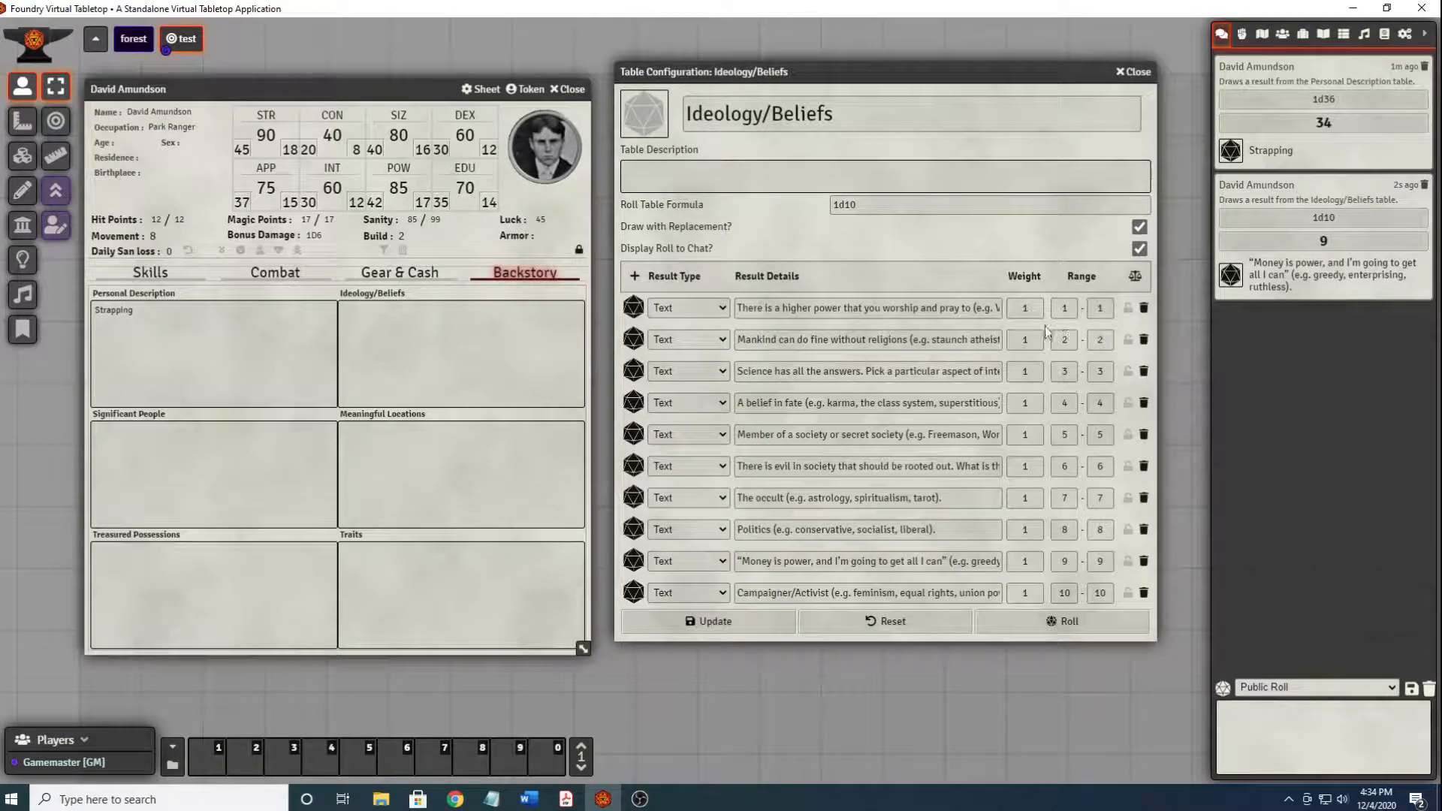
Enter "Greedy" under Ideology/Beliefs in the character's backstory and close the table configuration.
click(471, 333)
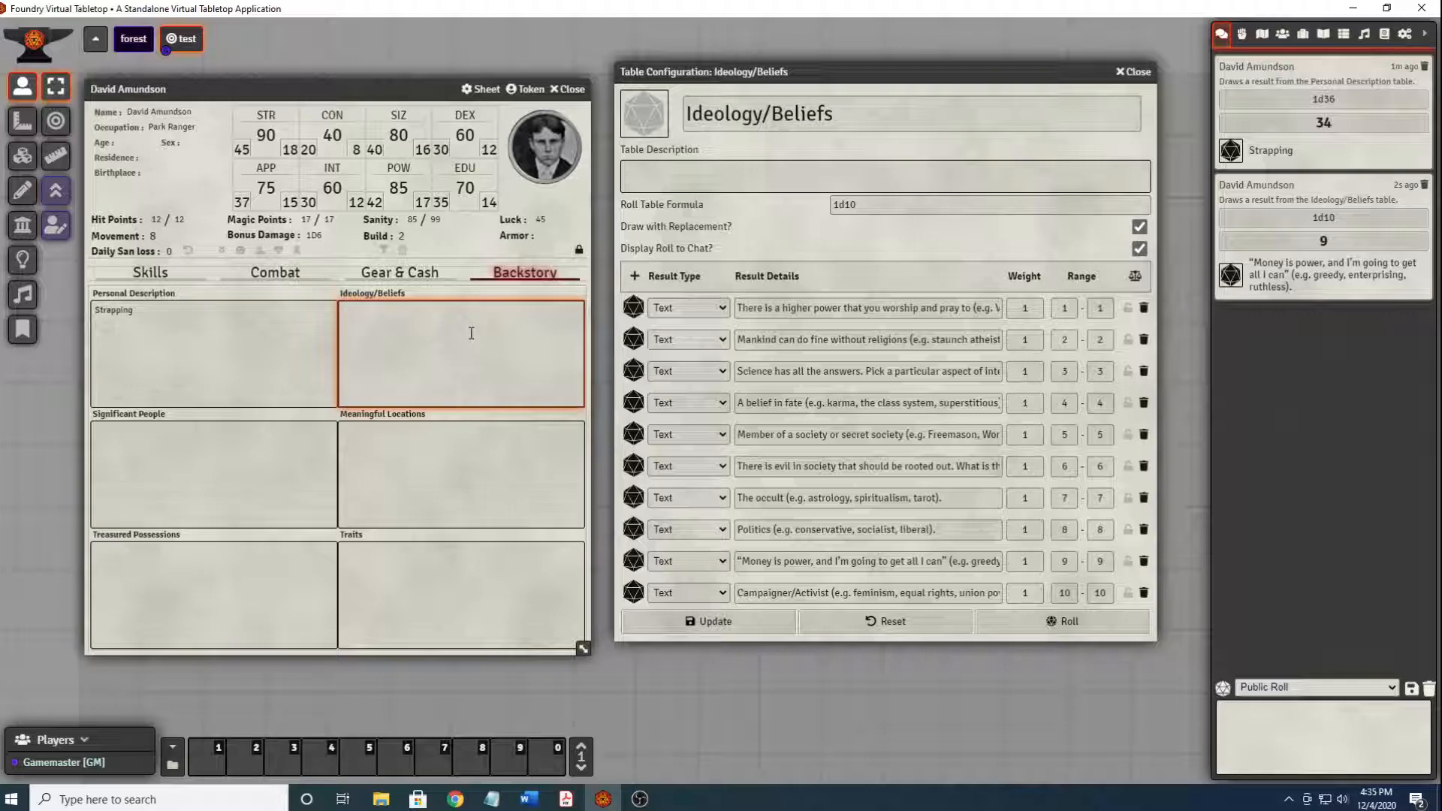
text(Greedy)
click(1133, 72)
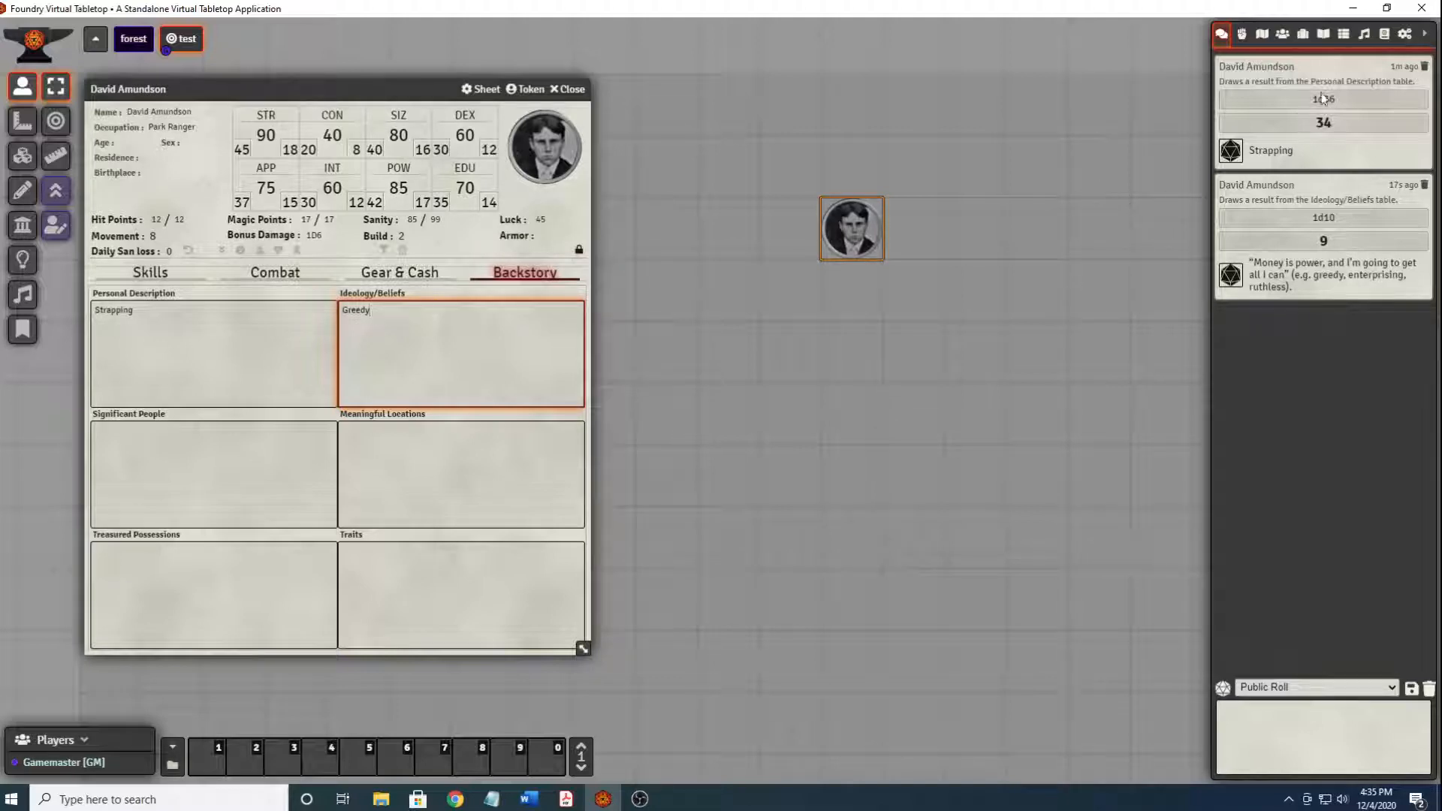
Review the roll tables list and the character's skills, and bring up the items directory before switching to the notes.
click(1342, 39)
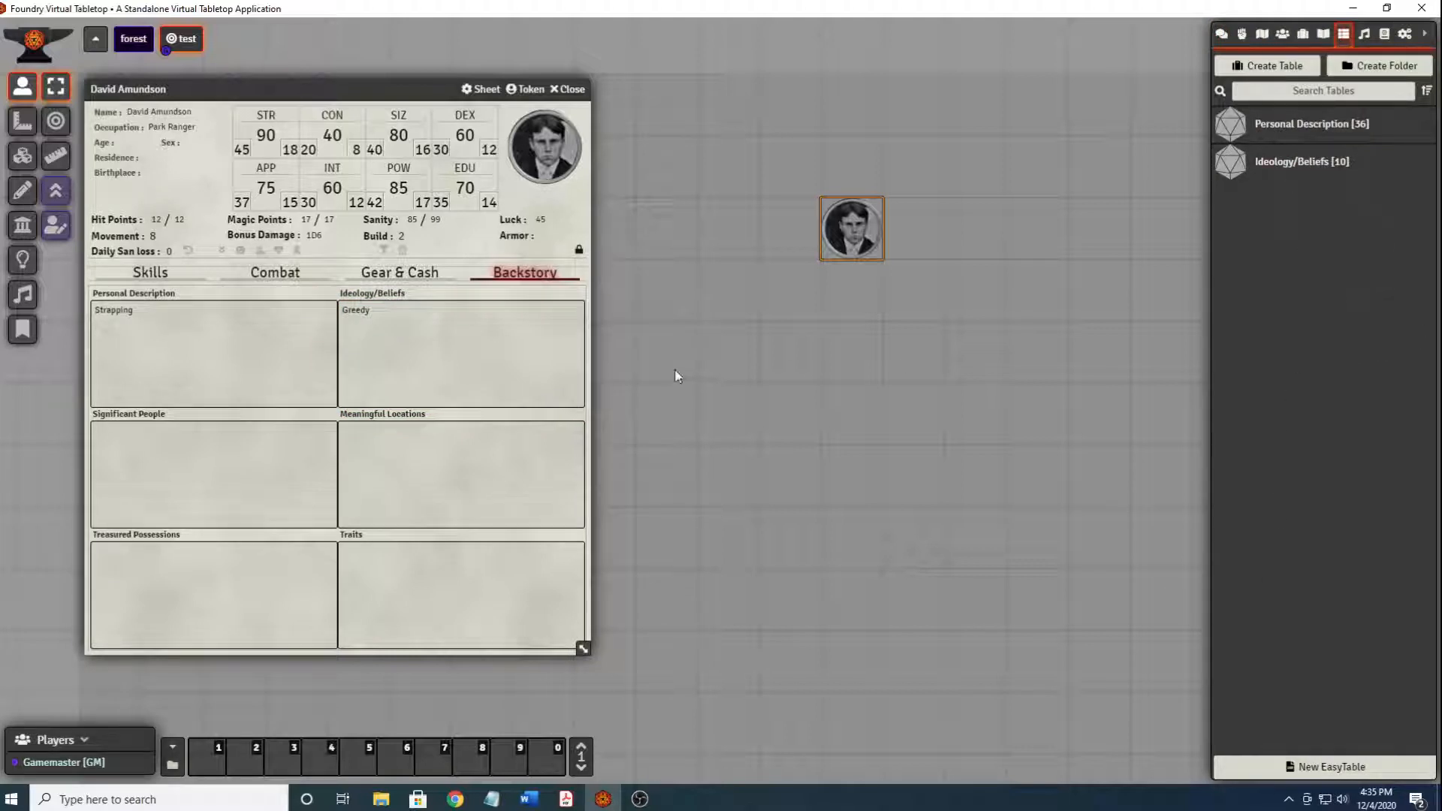
click(150, 272)
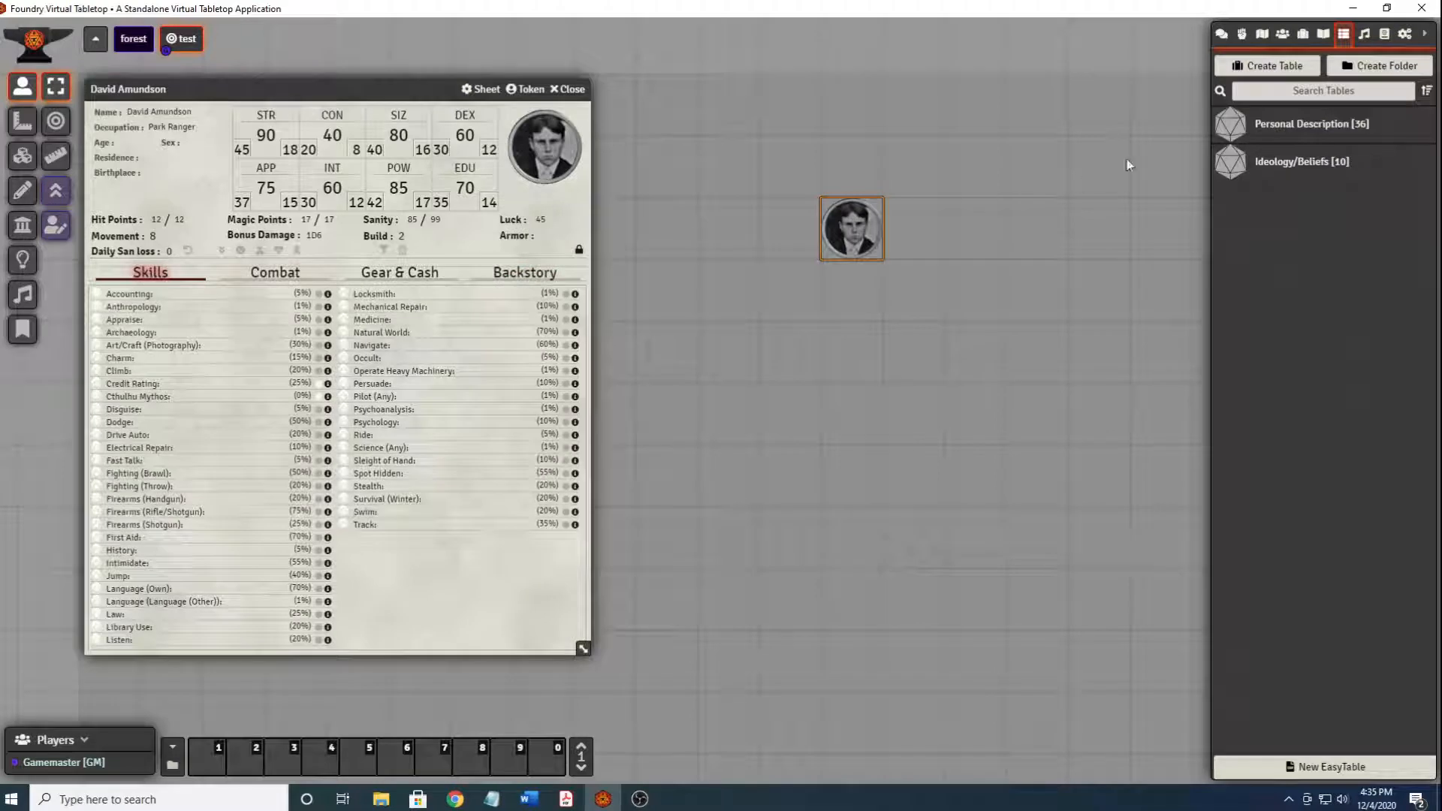
click(1302, 37)
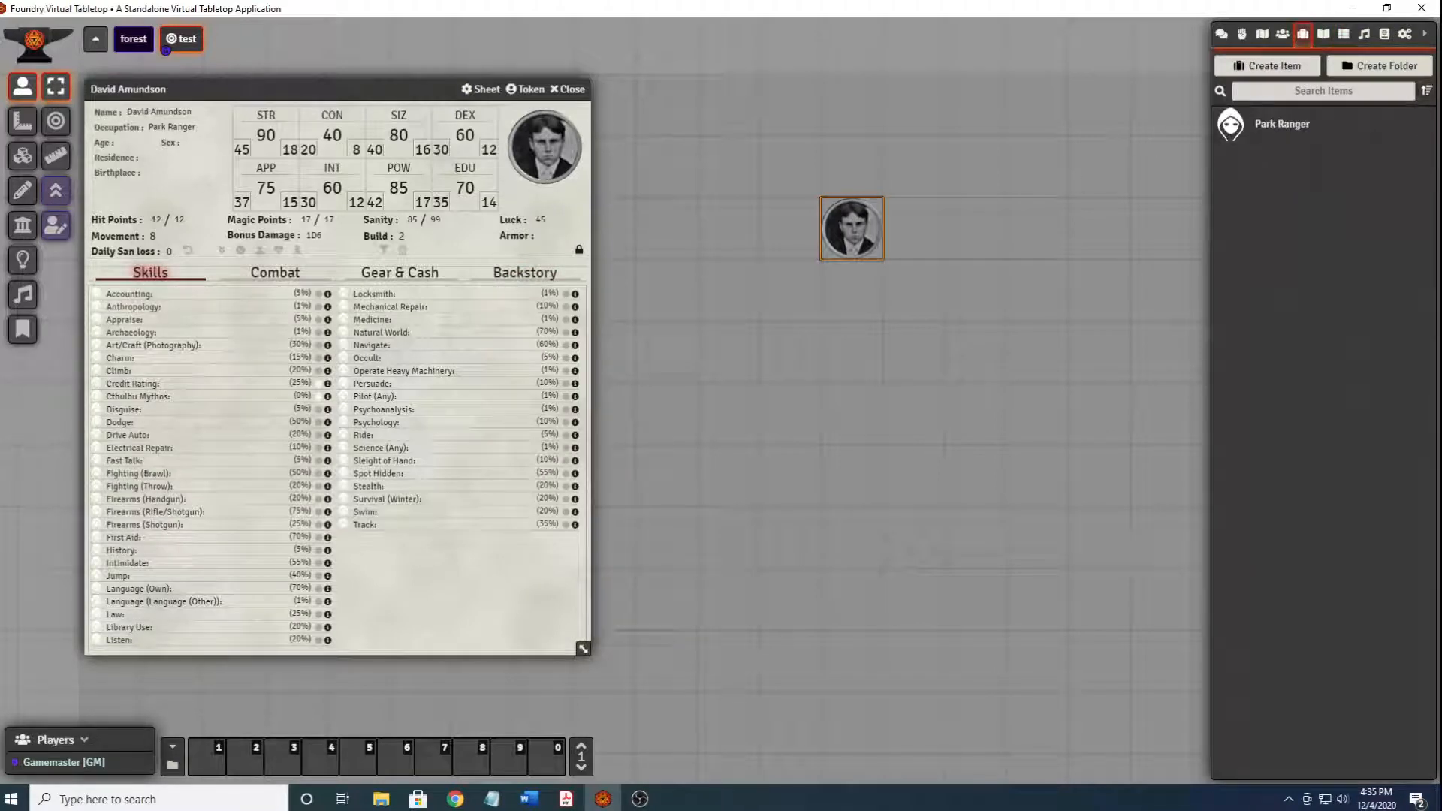
key(alt+Tab)
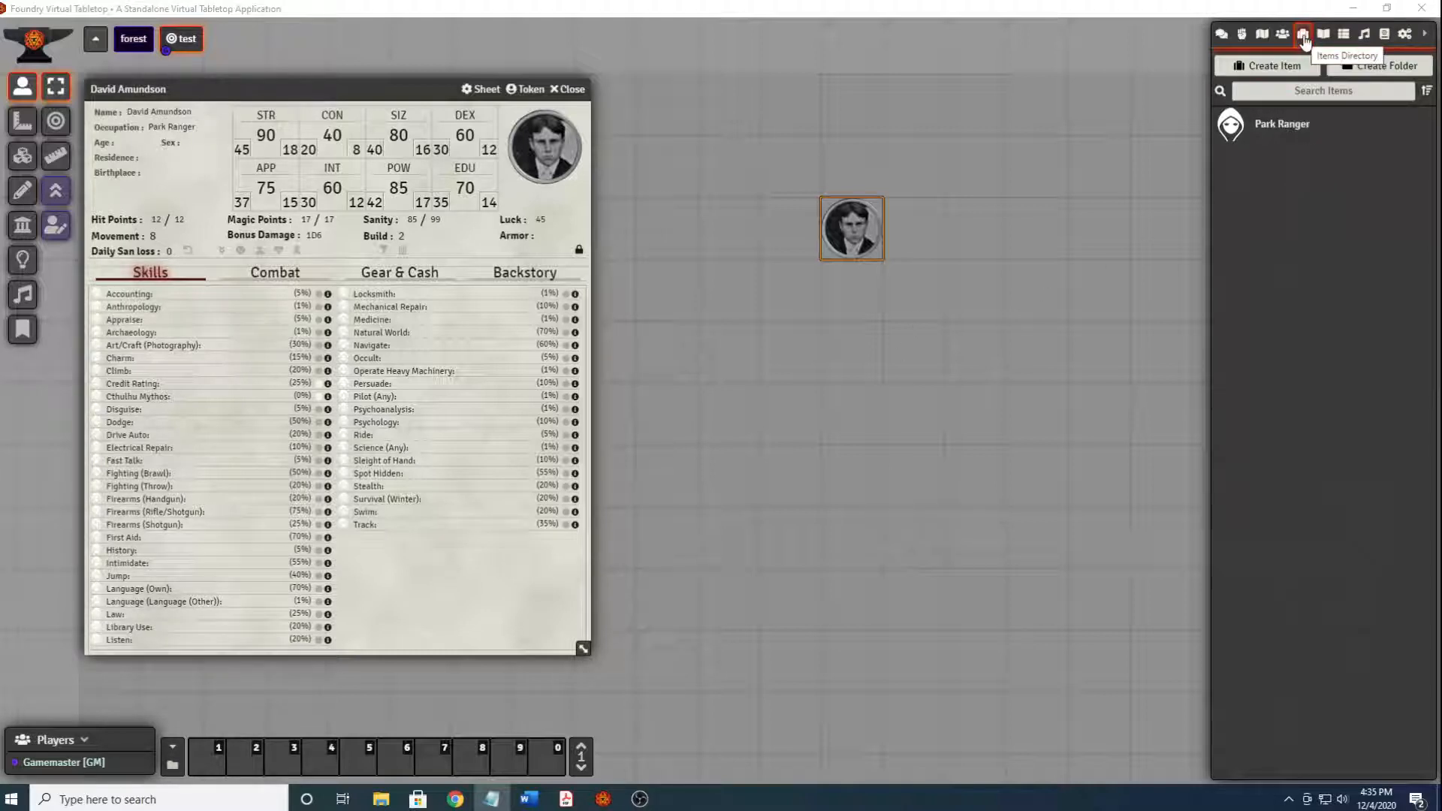
Create a new item of type skill named "Abenaki".
click(1273, 66)
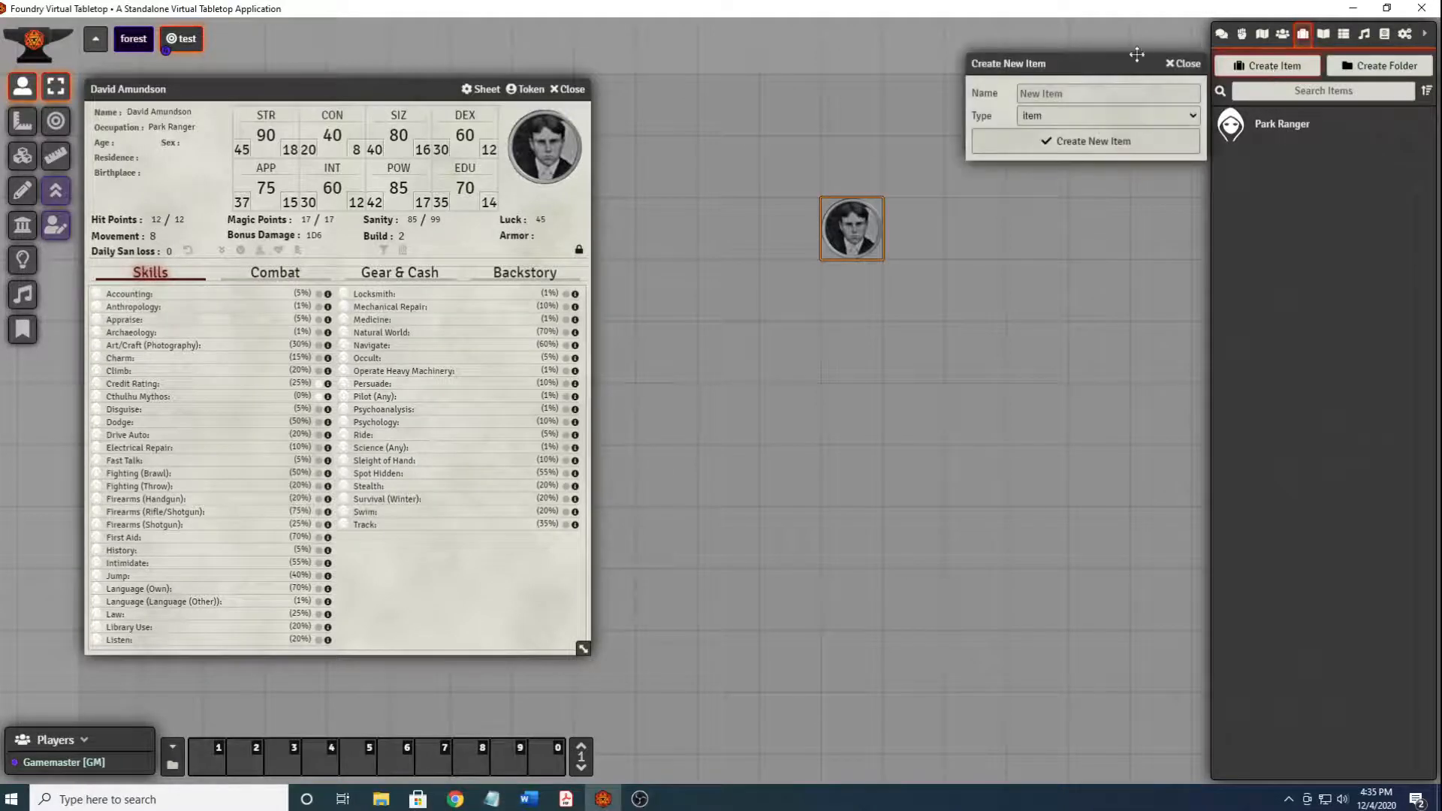
drag(1110, 71, 1012, 72)
click(1052, 123)
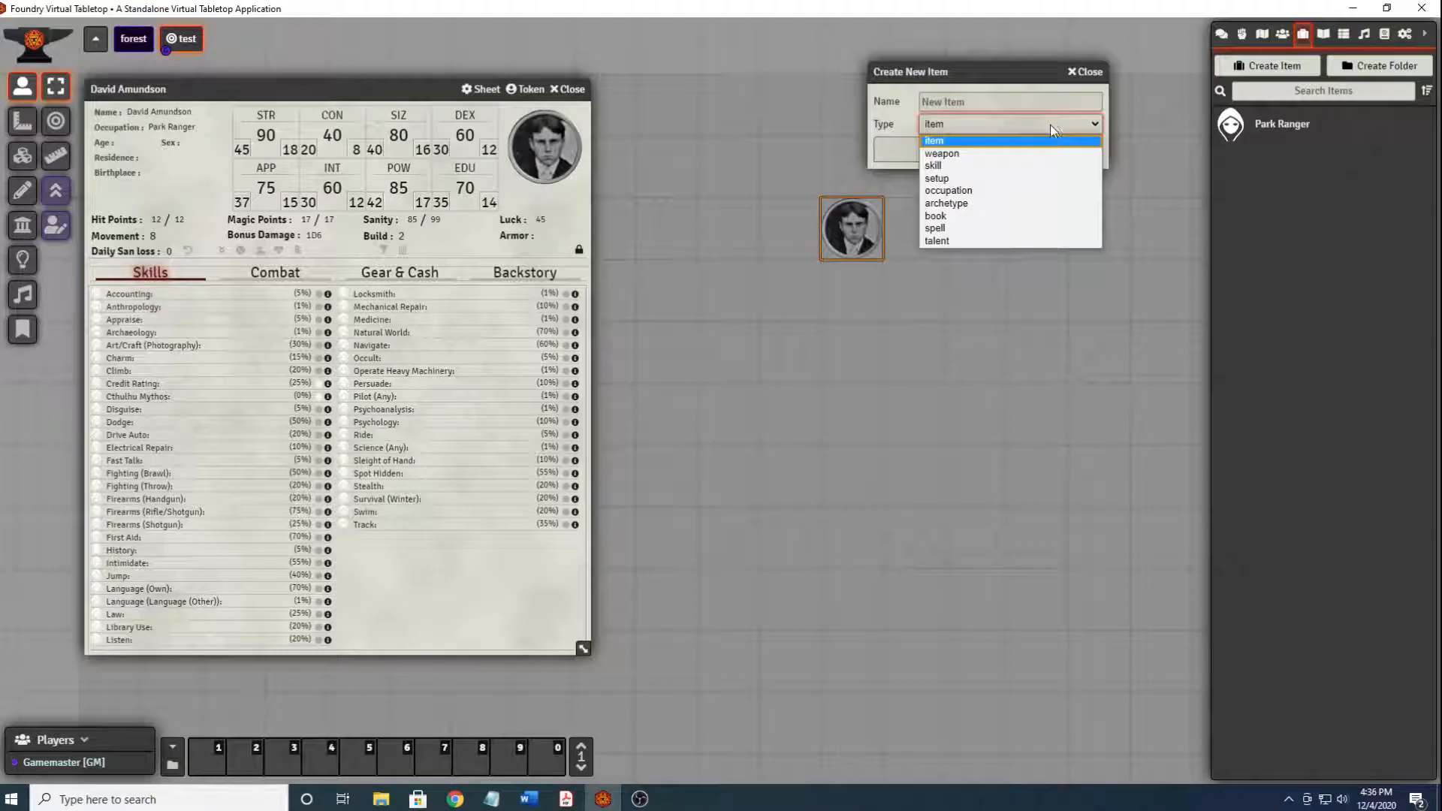
click(1010, 166)
click(1000, 102)
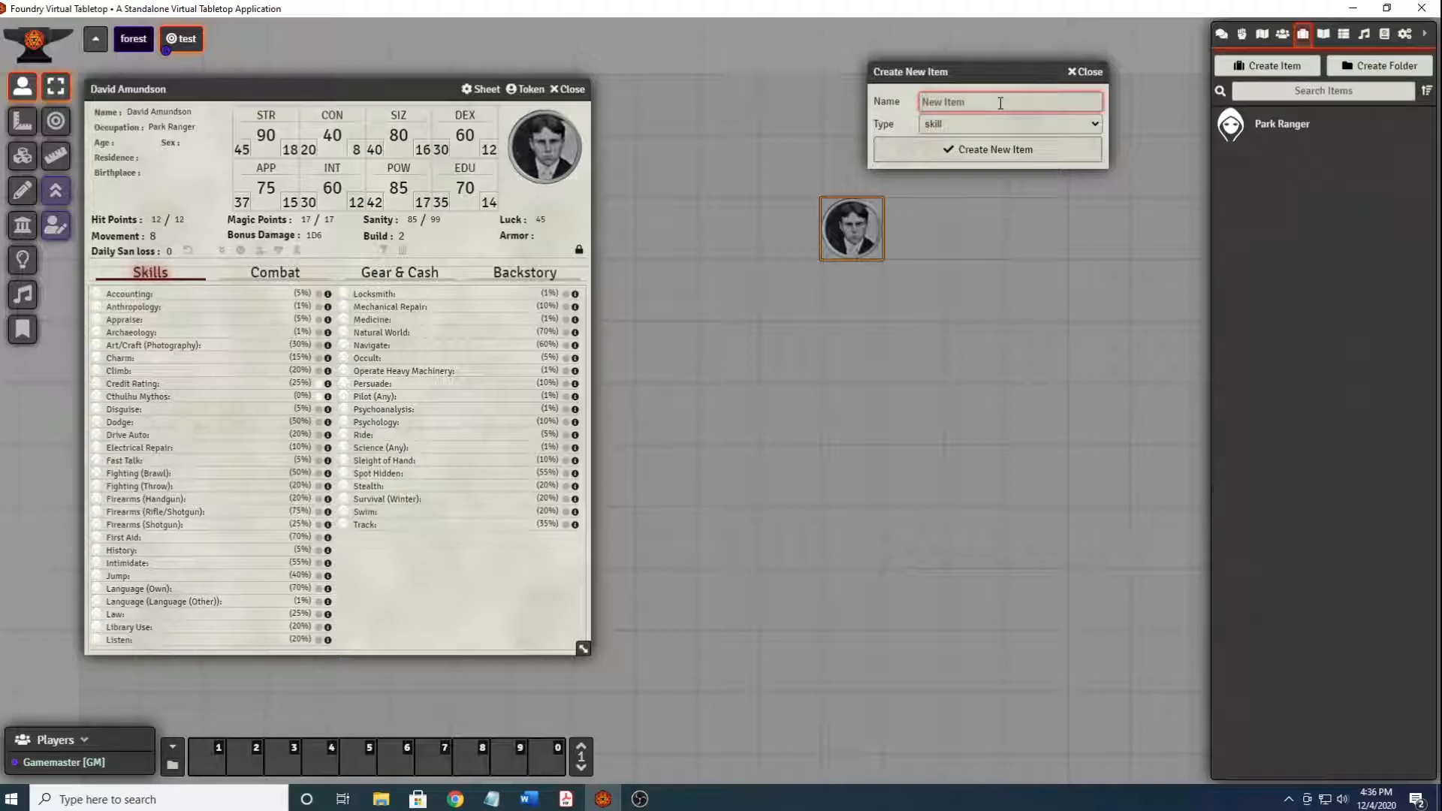
text(Abenk)
key(BackSpace)
text(aki)
click(979, 146)
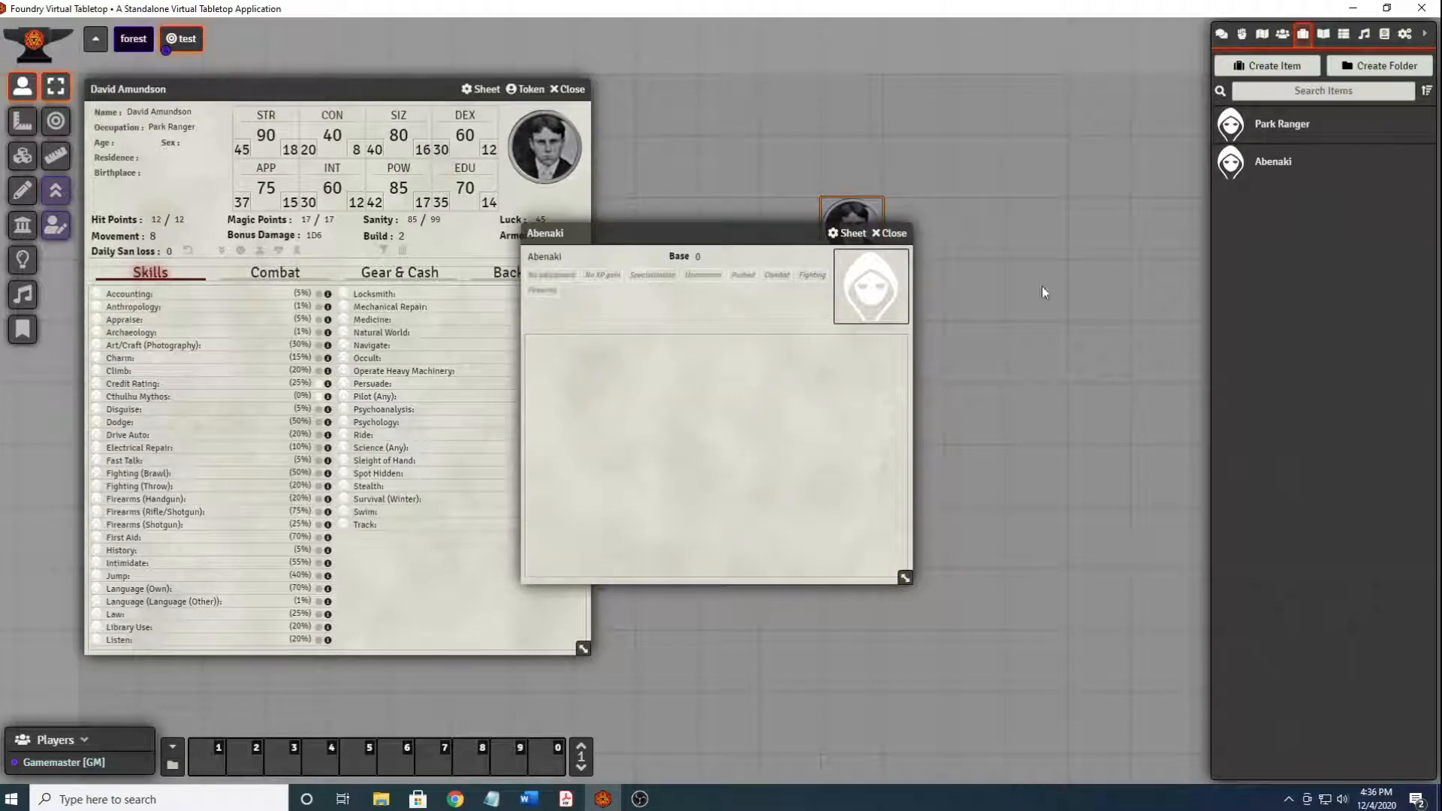
Make the Abenaki skill a specialization of "Folklore", flag it as Pushed, and close its sheet.
click(653, 275)
click(689, 257)
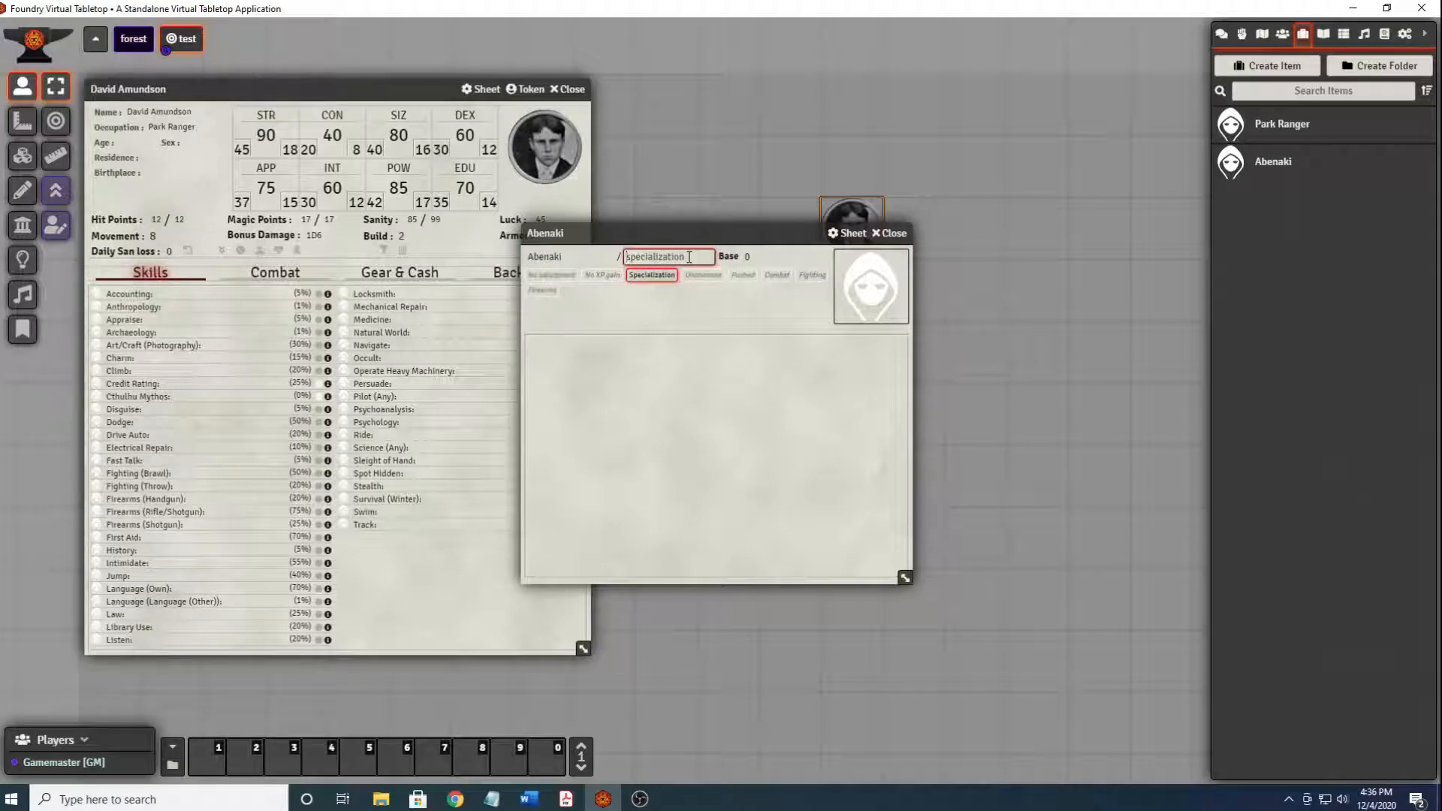
text(Folklore)
click(748, 281)
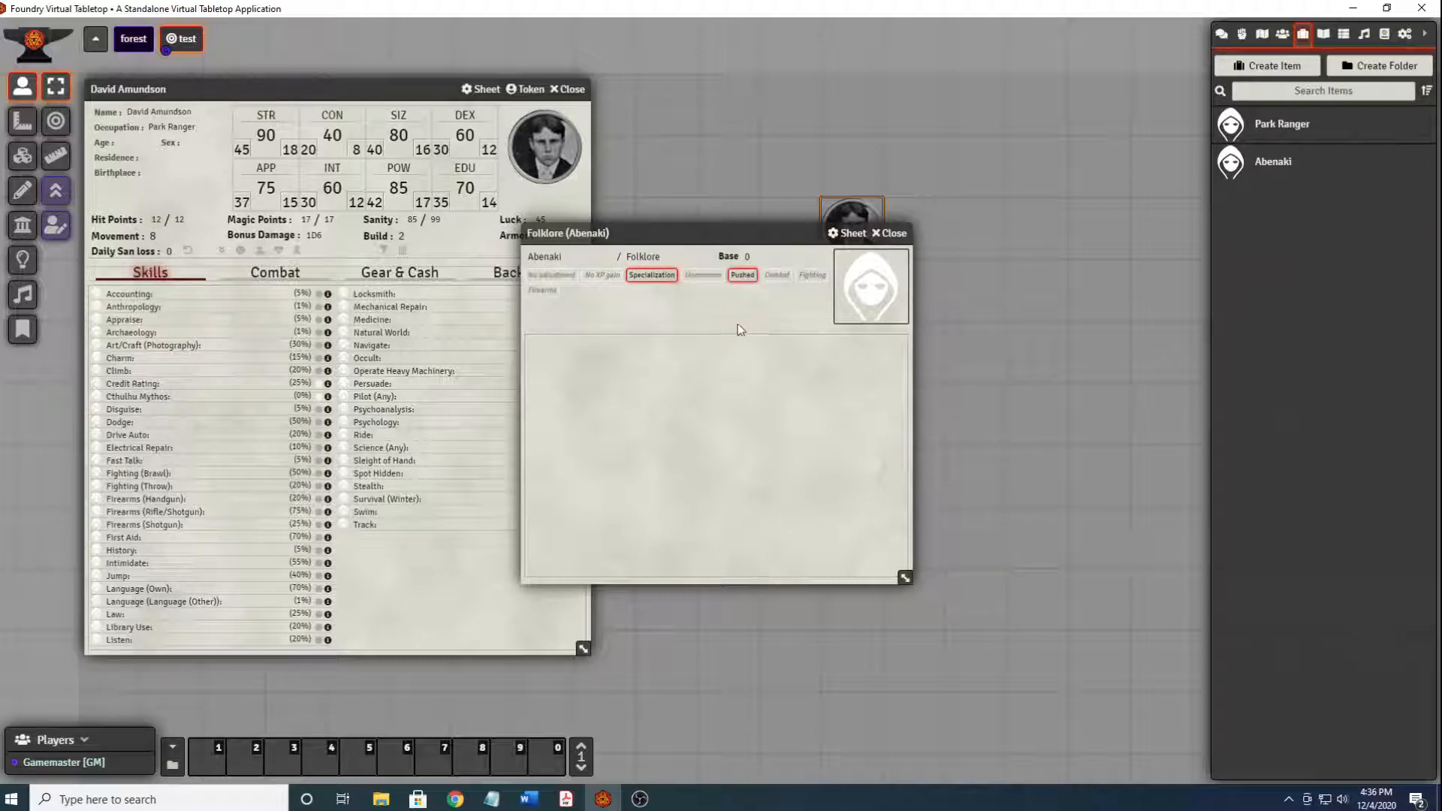
mouse_move(745, 332)
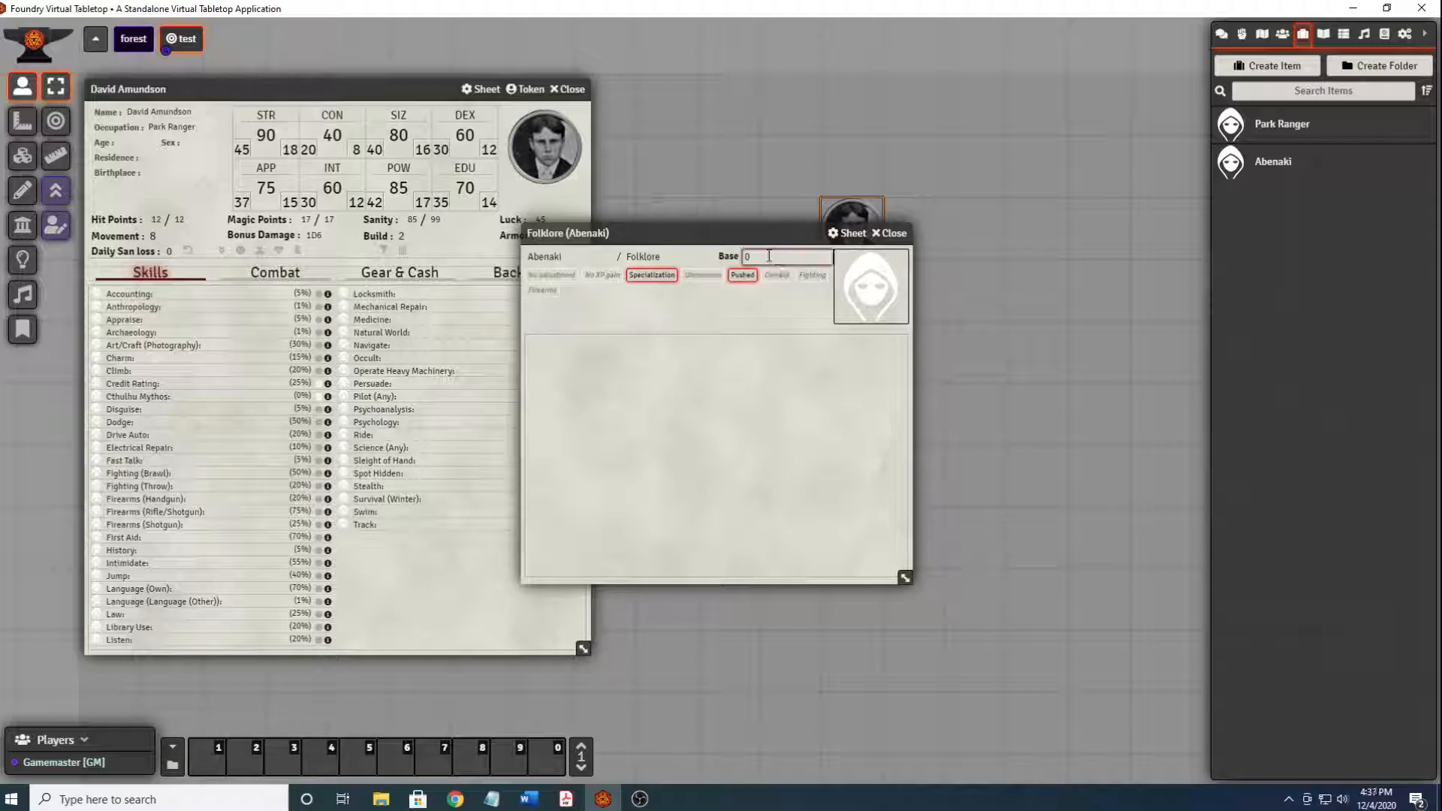
click(893, 233)
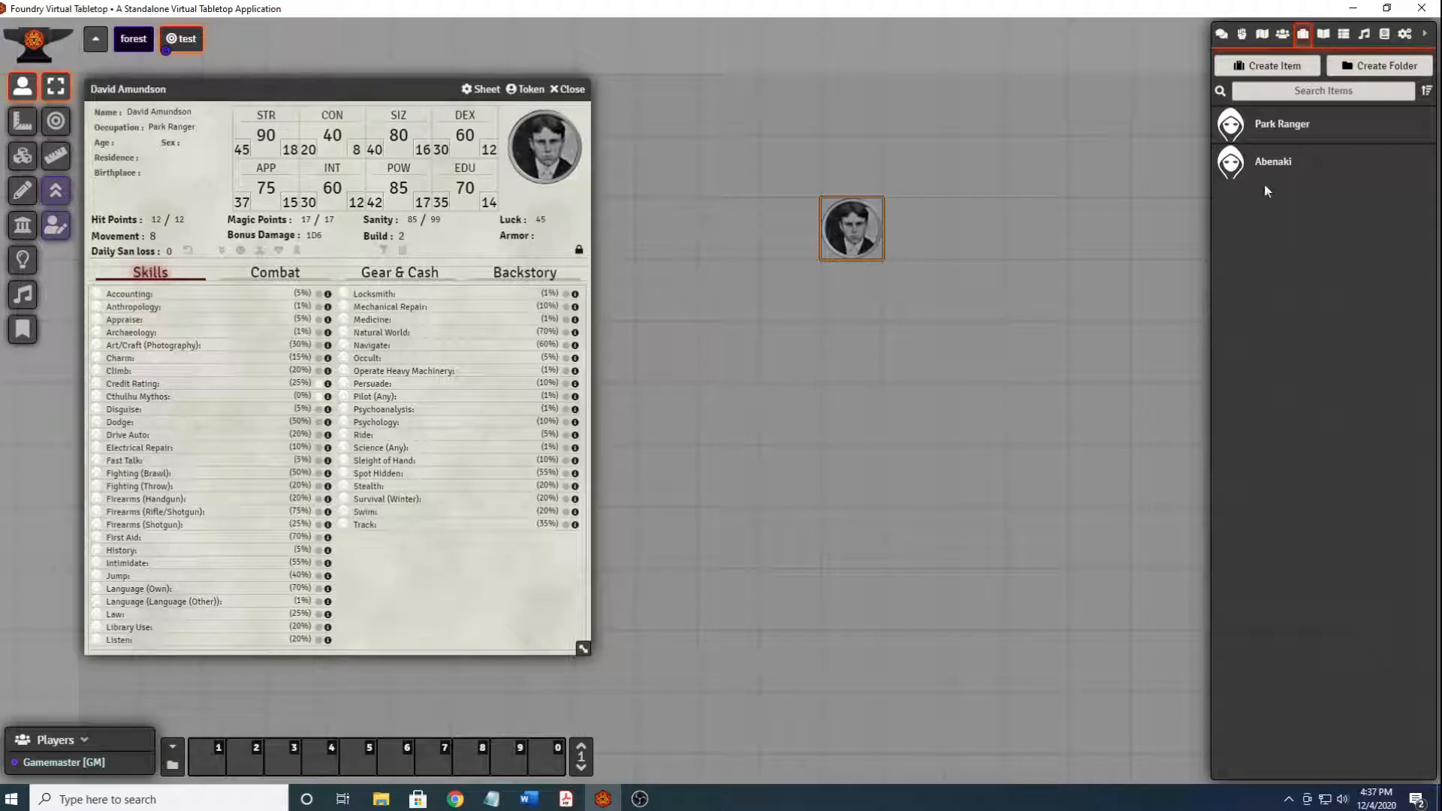
Add the Folklore (Abenaki) skill to the character, set its value to 10 with the sheet unlocked, and lock the sheet again.
drag(1271, 171, 202, 374)
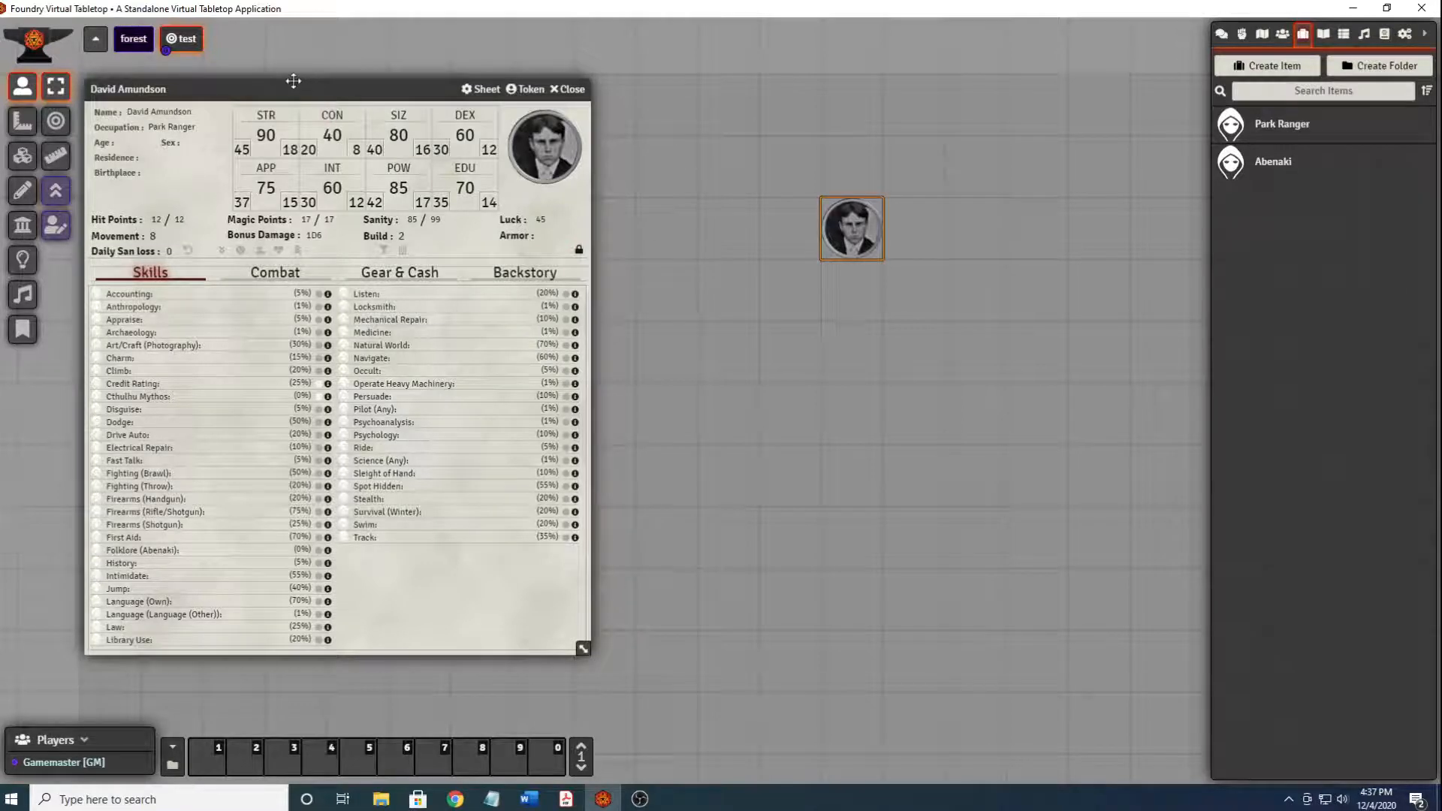
drag(308, 88, 407, 80)
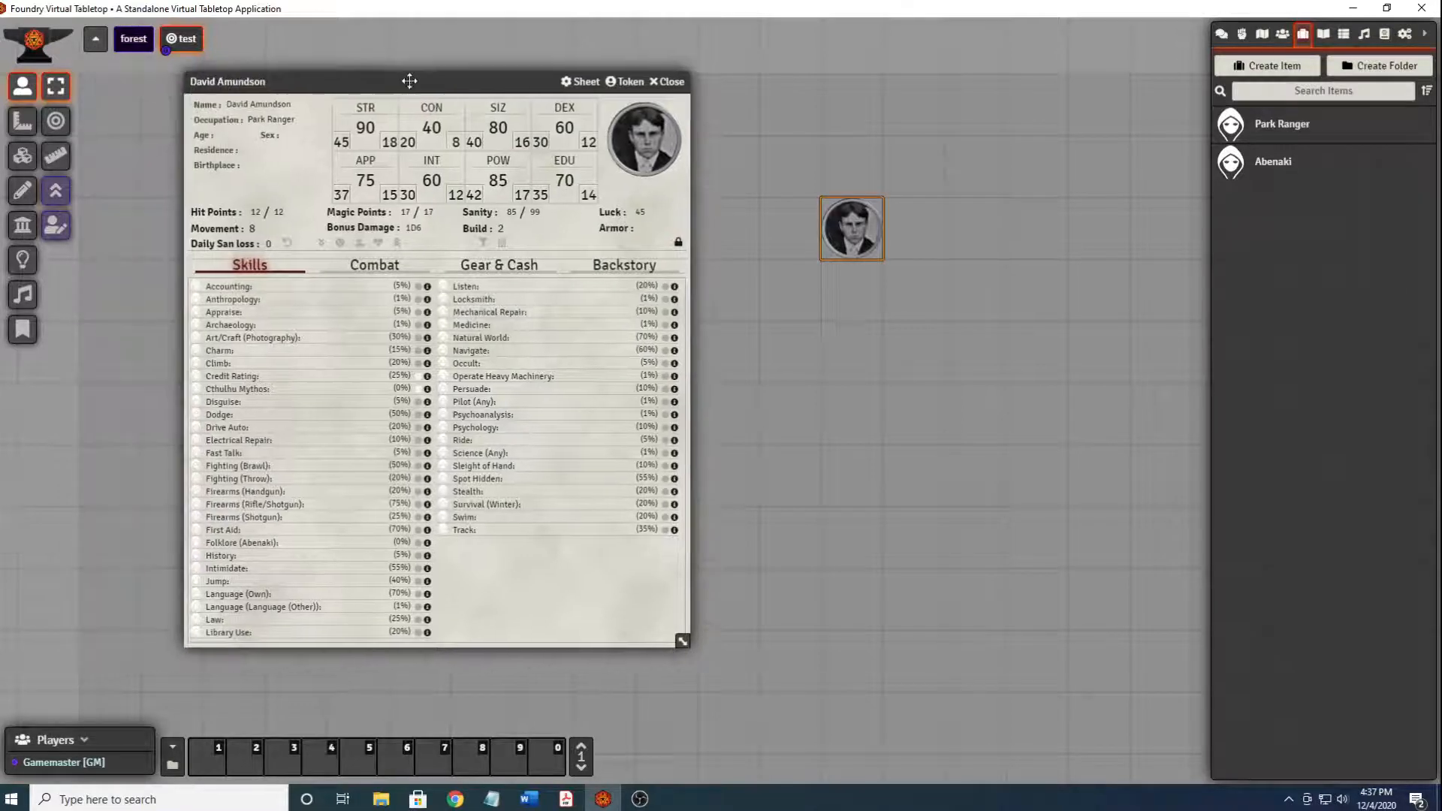
click(678, 244)
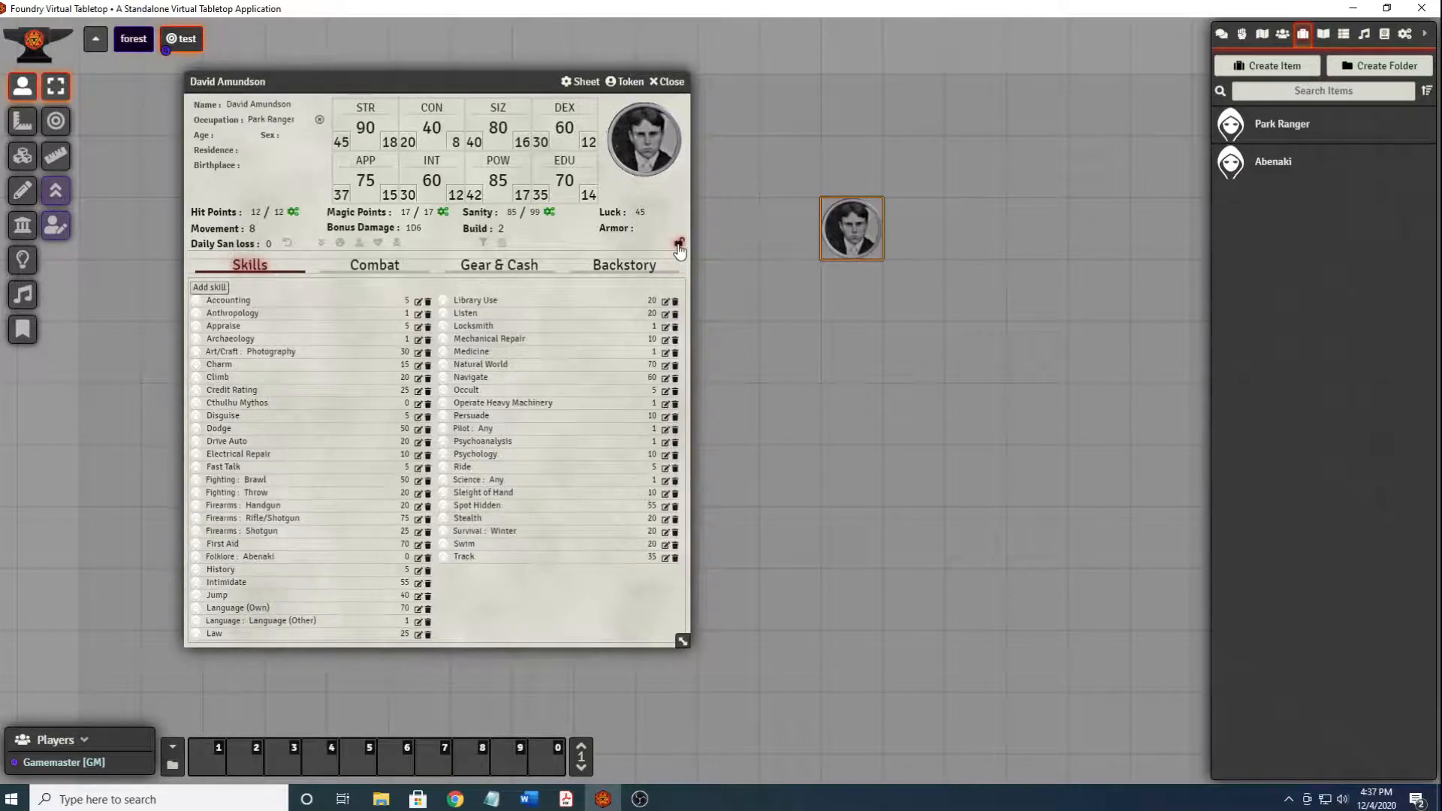
click(405, 558)
text(10)
click(505, 600)
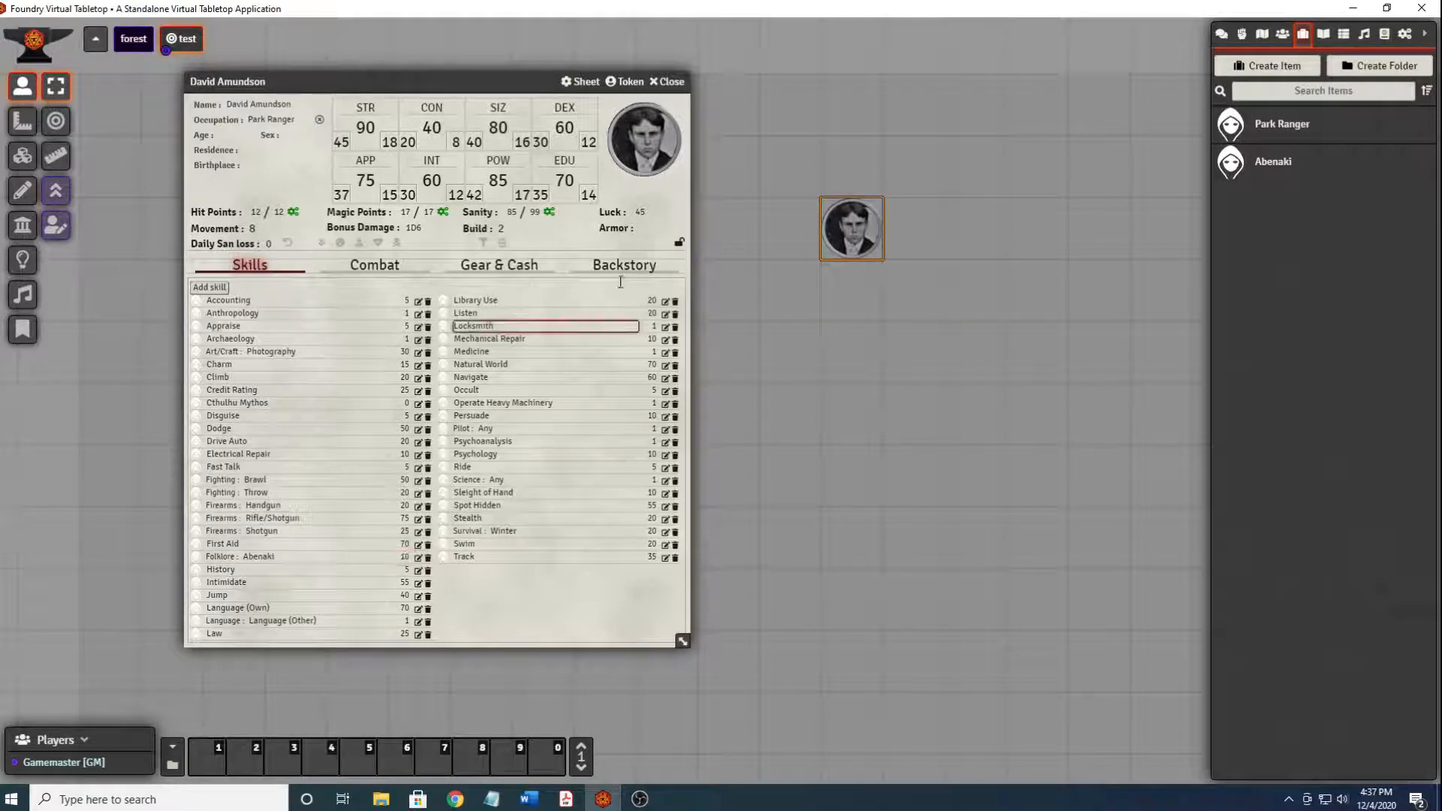
click(678, 243)
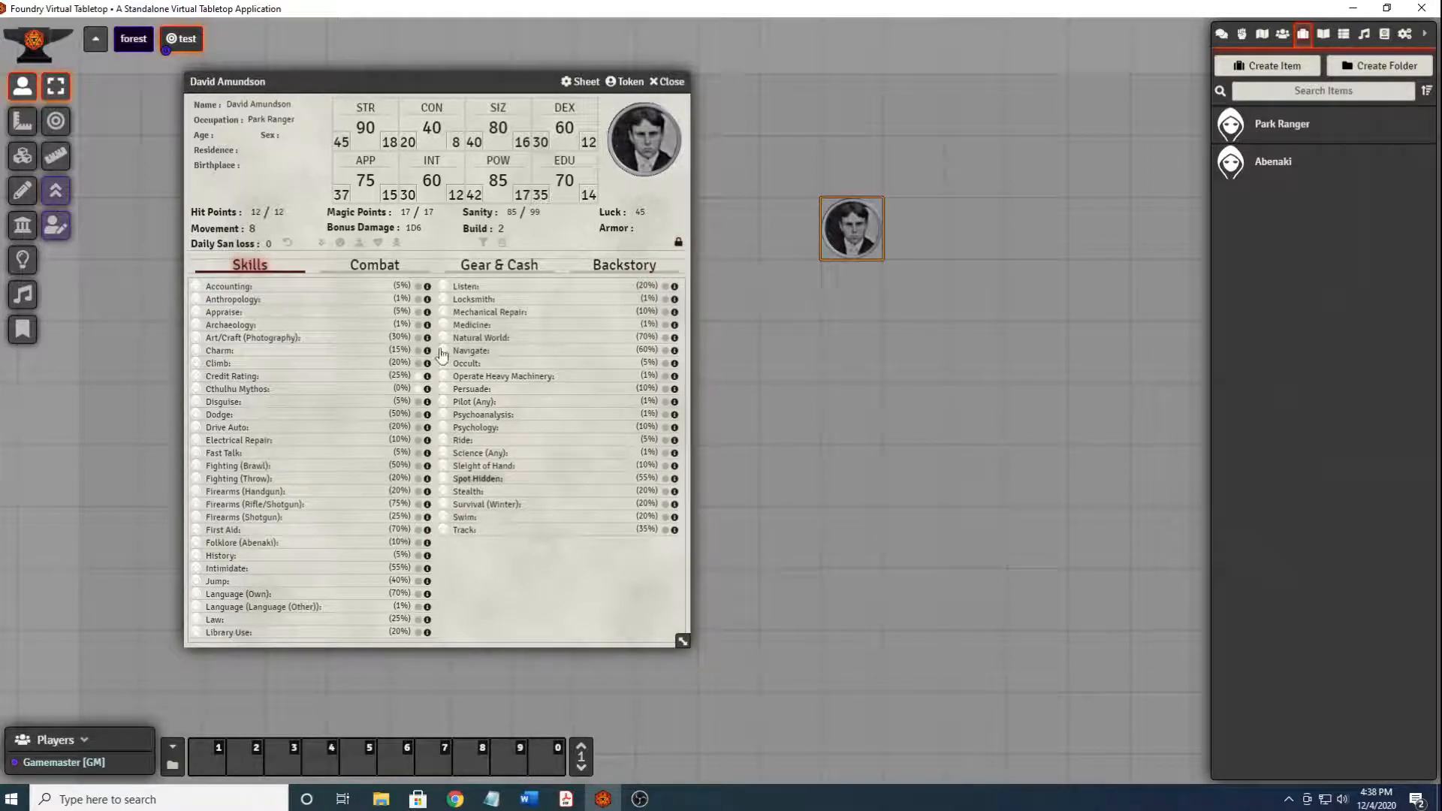
Turn on the development phase, examine the skill point breakdown on the character's Development page, and turn it off again.
drag(328, 80, 490, 66)
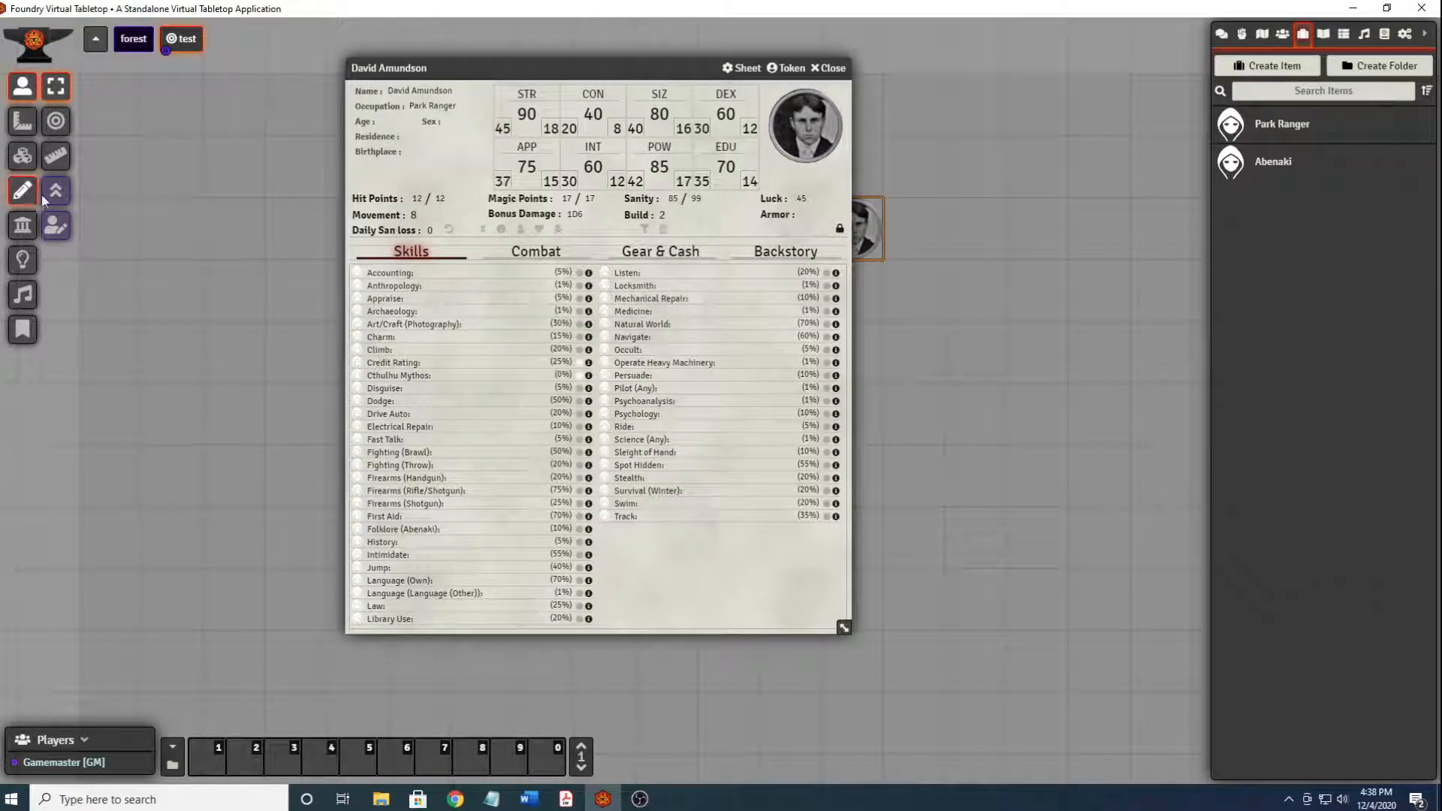
click(56, 194)
click(403, 253)
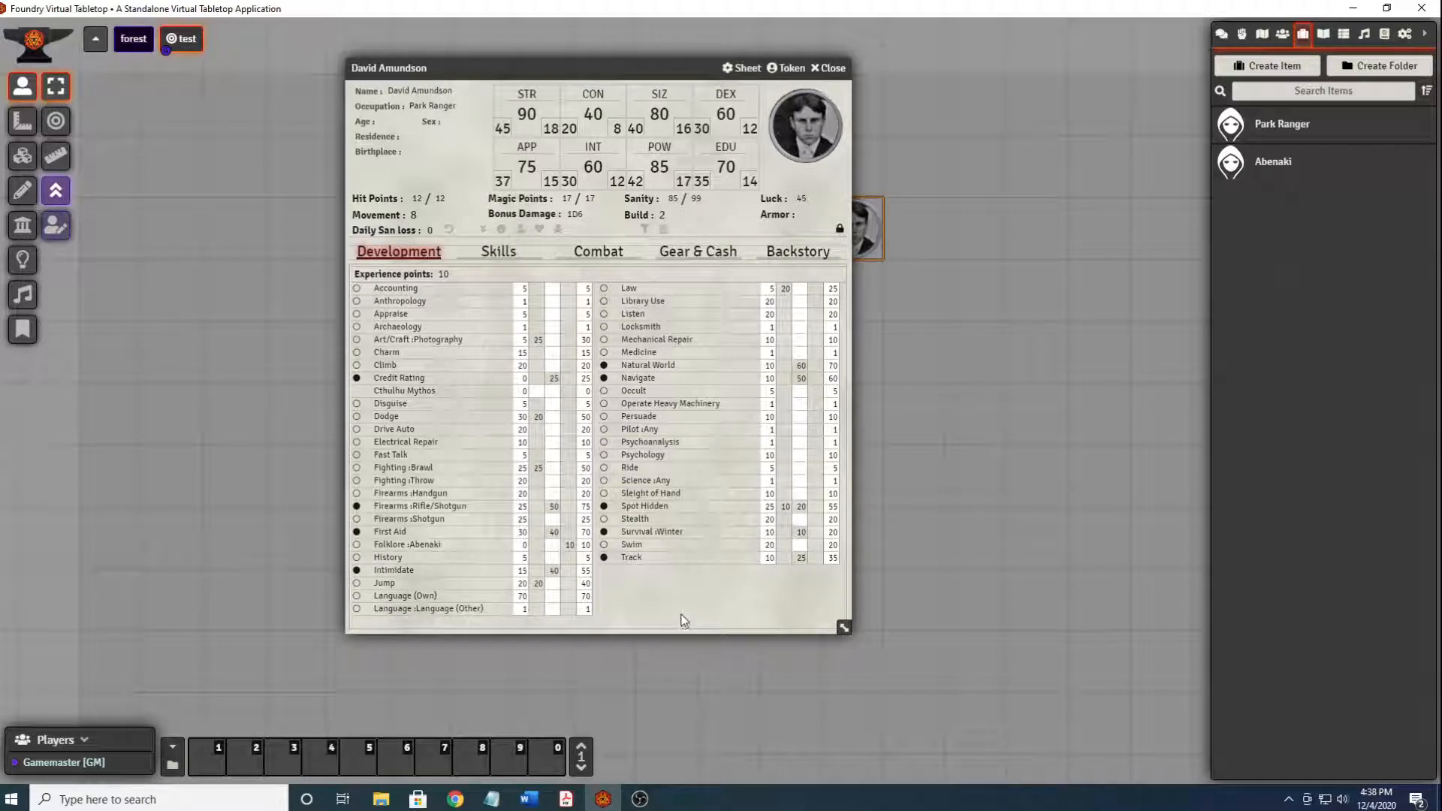
click(61, 193)
drag(558, 72, 314, 99)
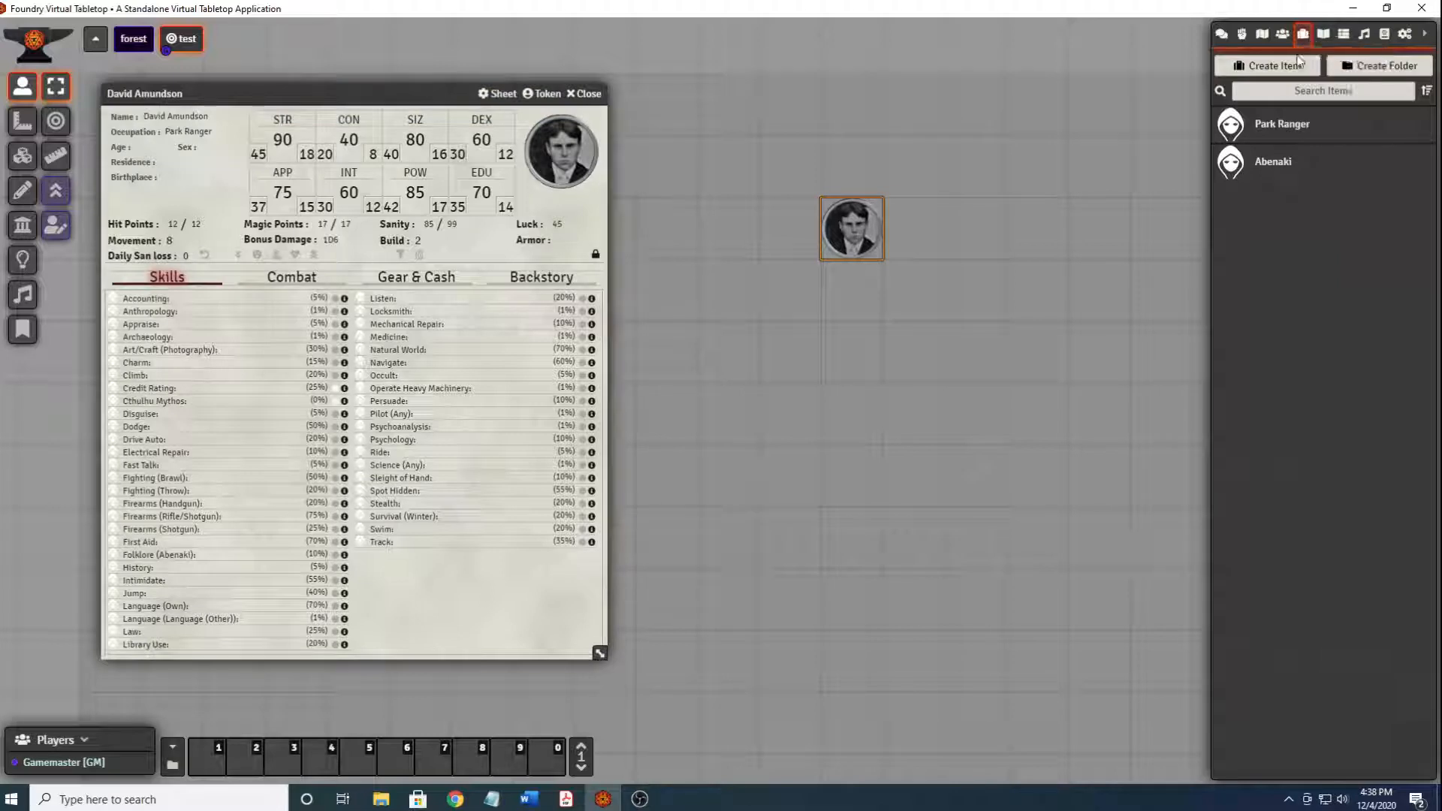
Create another new item of type skill named "Alchemy".
click(1297, 64)
click(1090, 119)
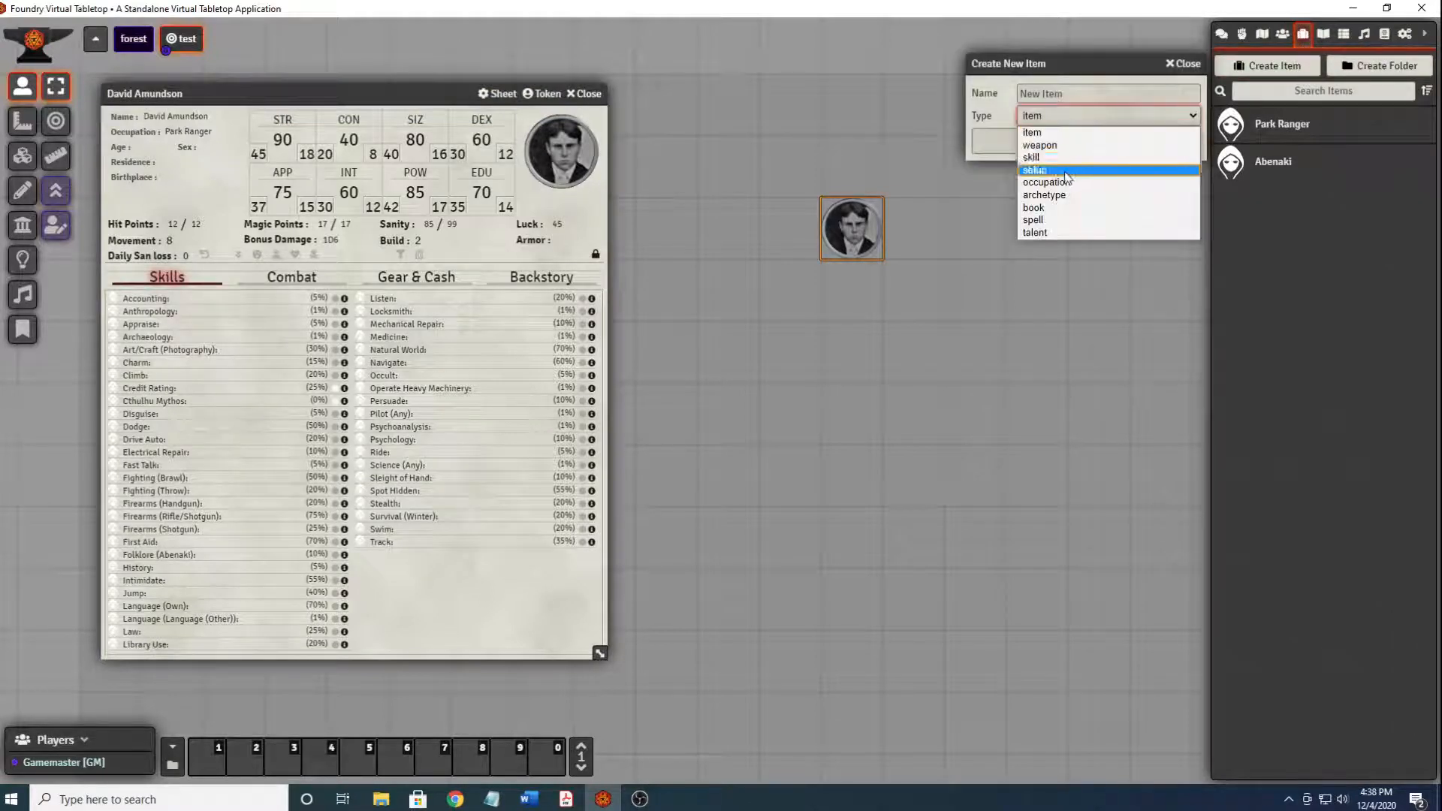
click(1066, 165)
click(1090, 95)
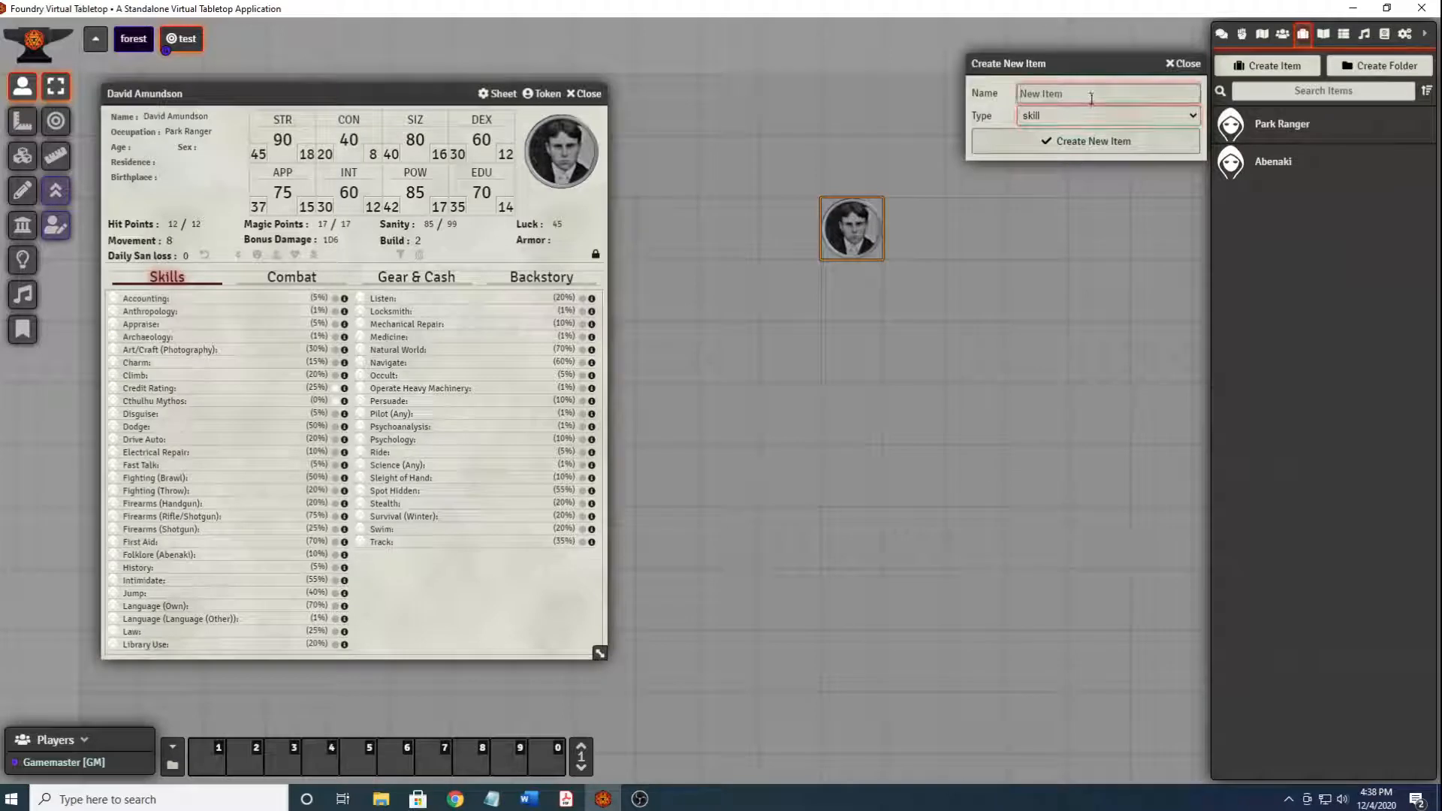
text(Ale)
key(BackSpace)
key(BackSpace)
text(hemy)
click(1103, 141)
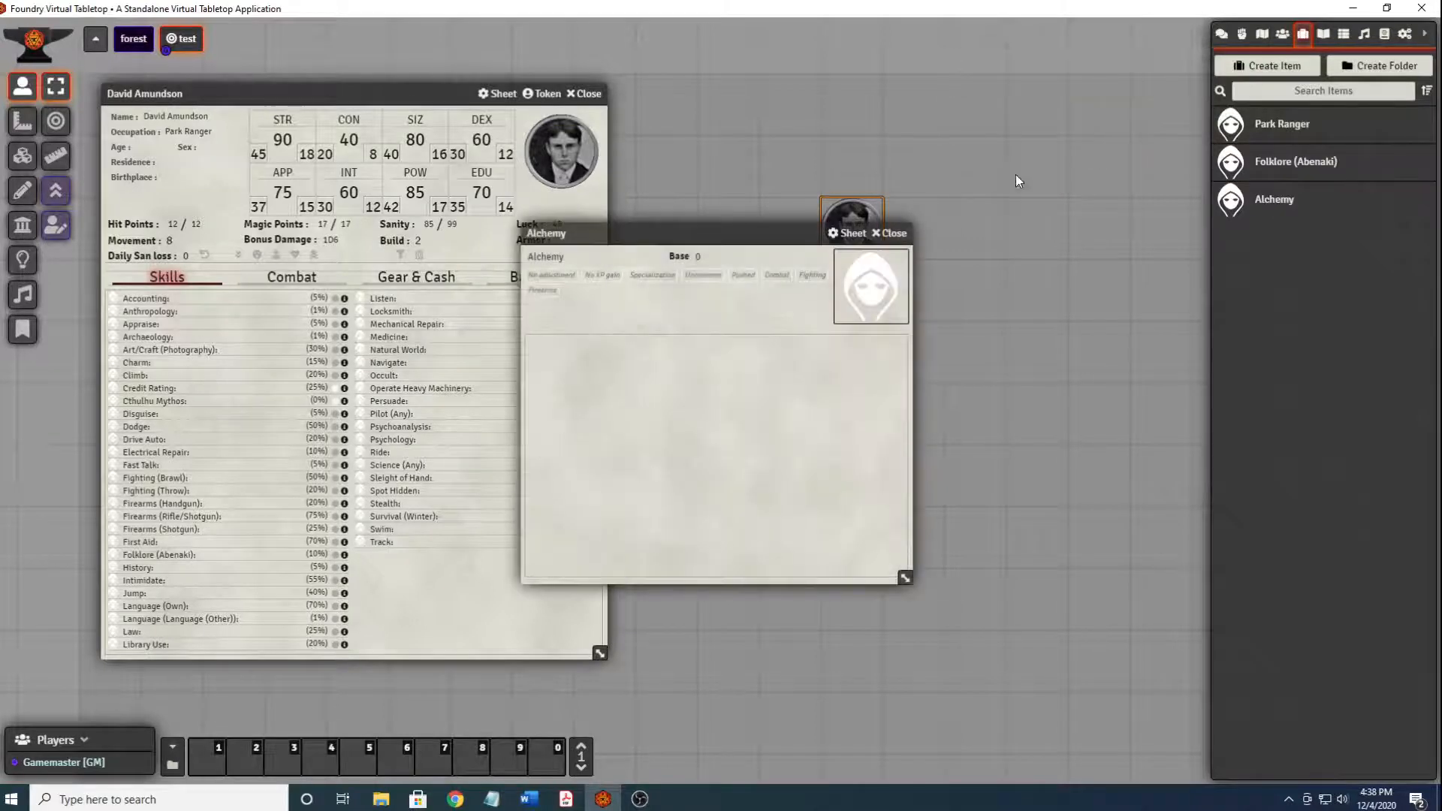
Flag the Alchemy skill as Pushed, reopen it to check the setting, and close its sheet.
click(742, 274)
click(889, 233)
click(1275, 201)
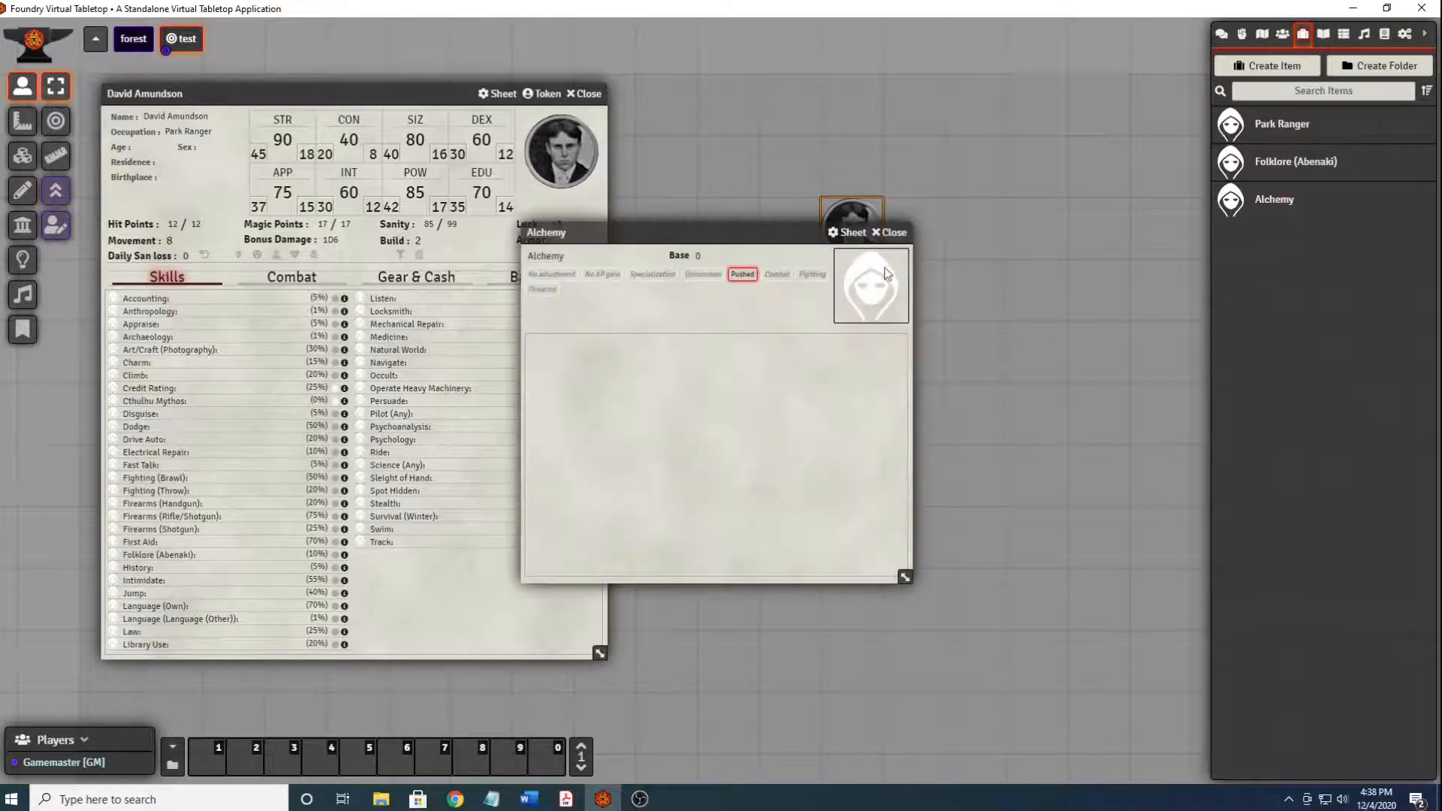
click(894, 235)
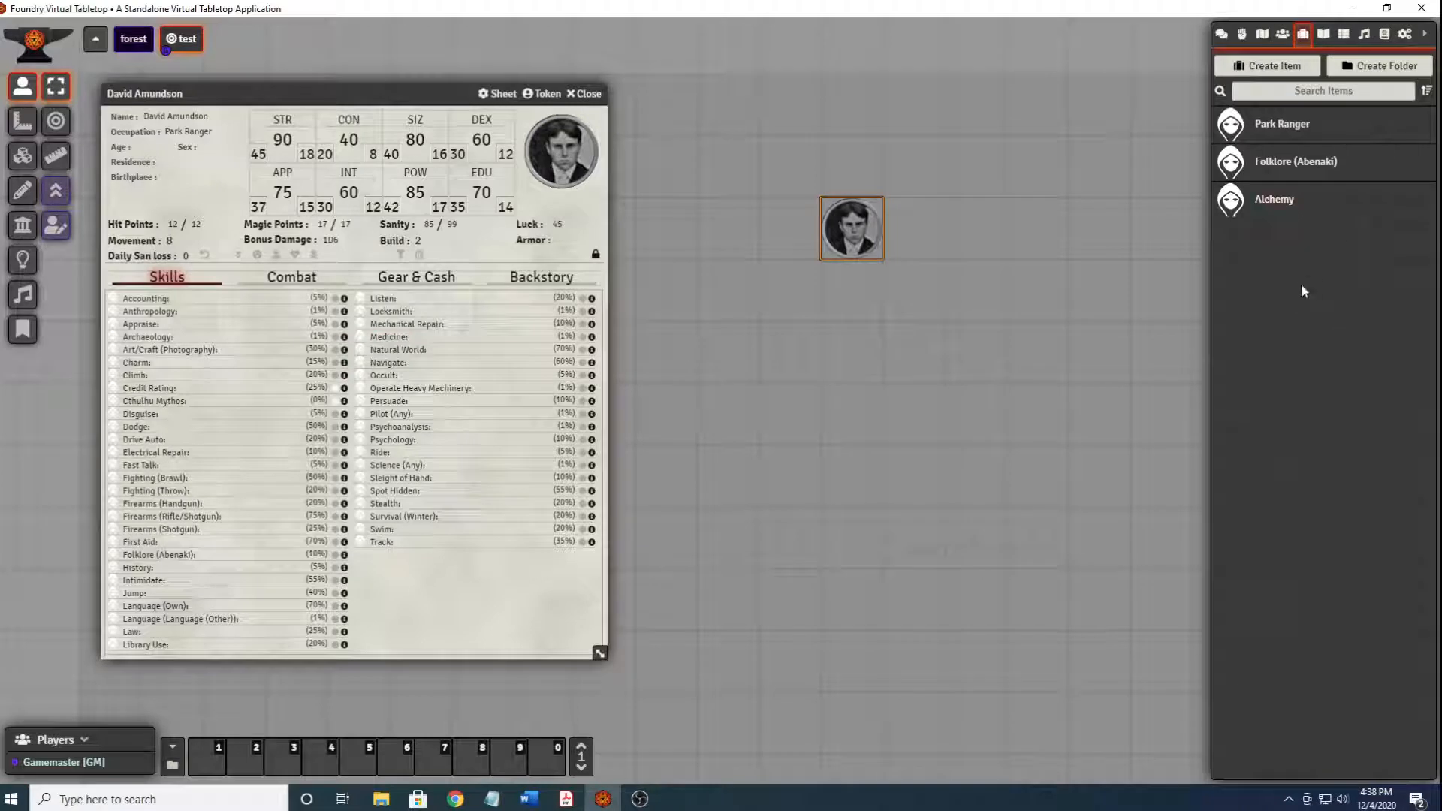
Create an item folder named "Skills" and move the Folklore (Abenaki) and Alchemy skills into it.
click(1411, 69)
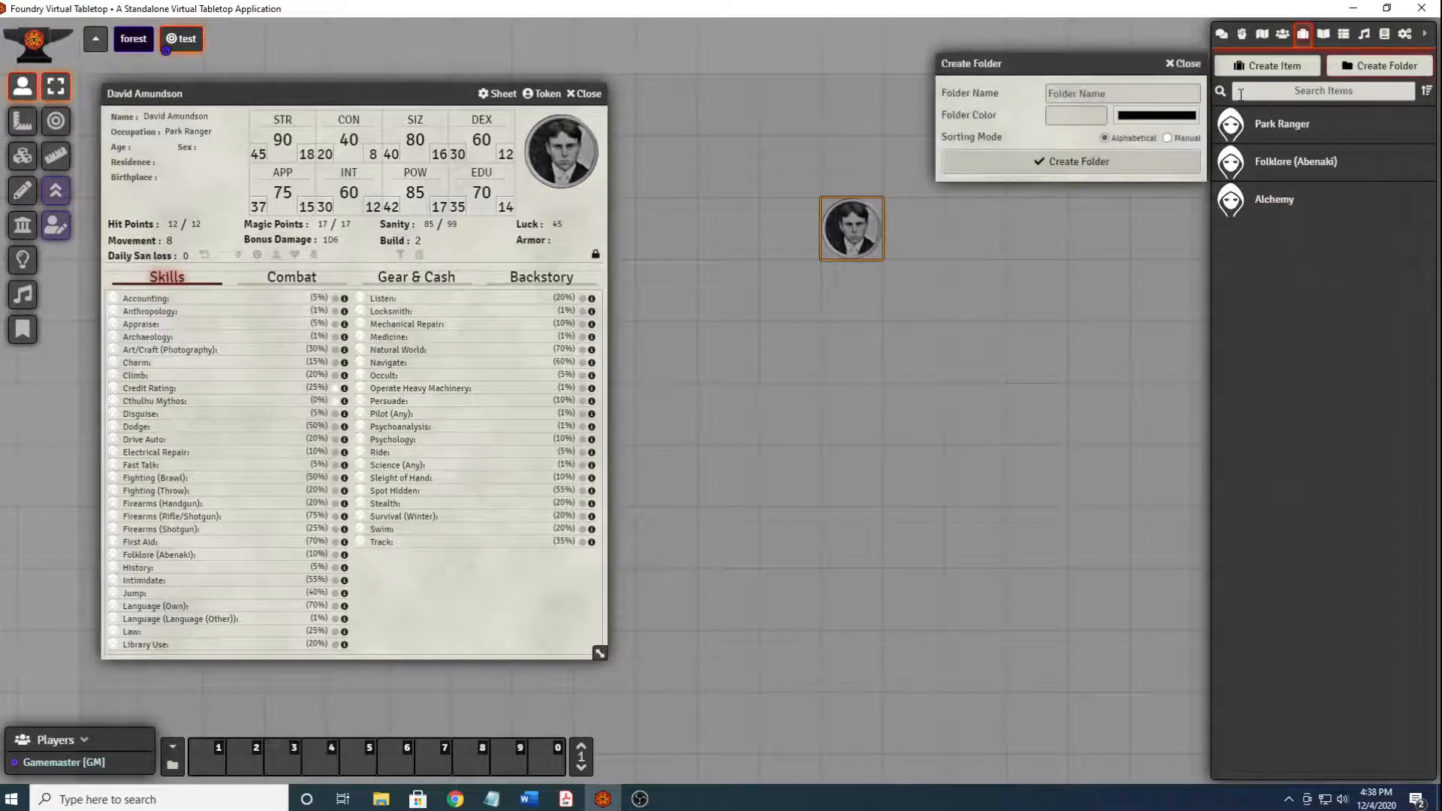
click(1102, 96)
text(Skills)
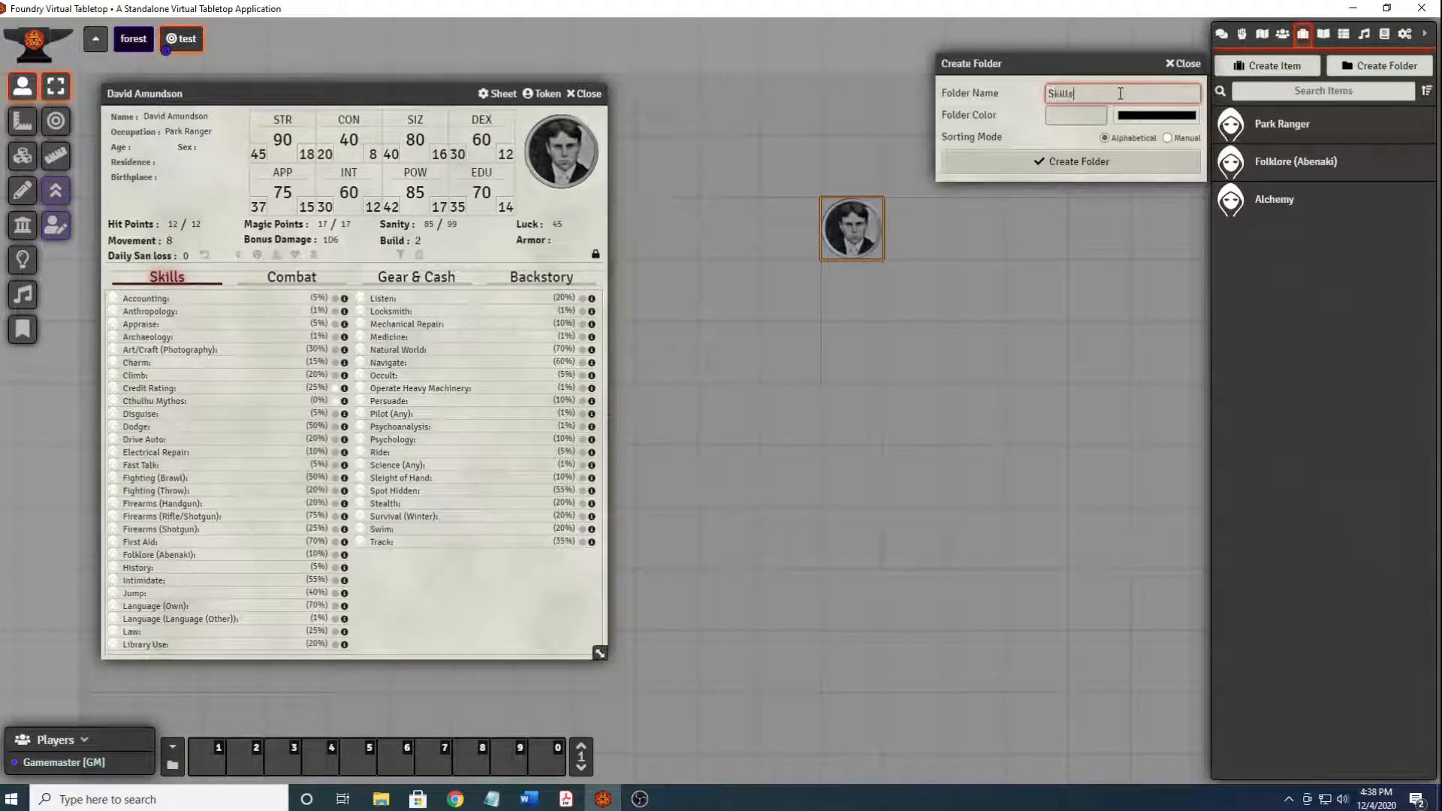
click(1036, 162)
drag(1280, 196, 1277, 121)
drag(1280, 194, 1270, 122)
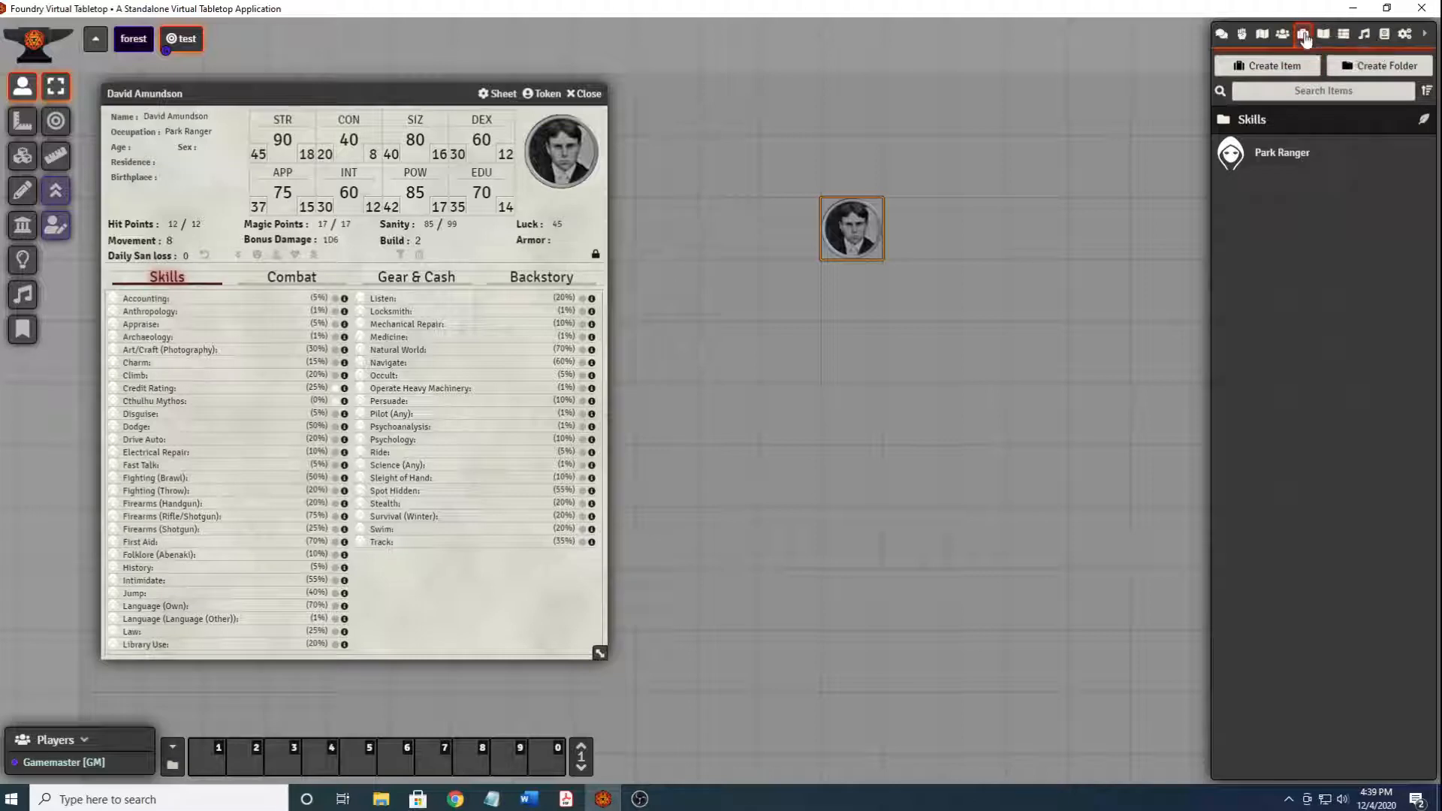
Create a new item of type weapon named "Revolver".
click(1282, 69)
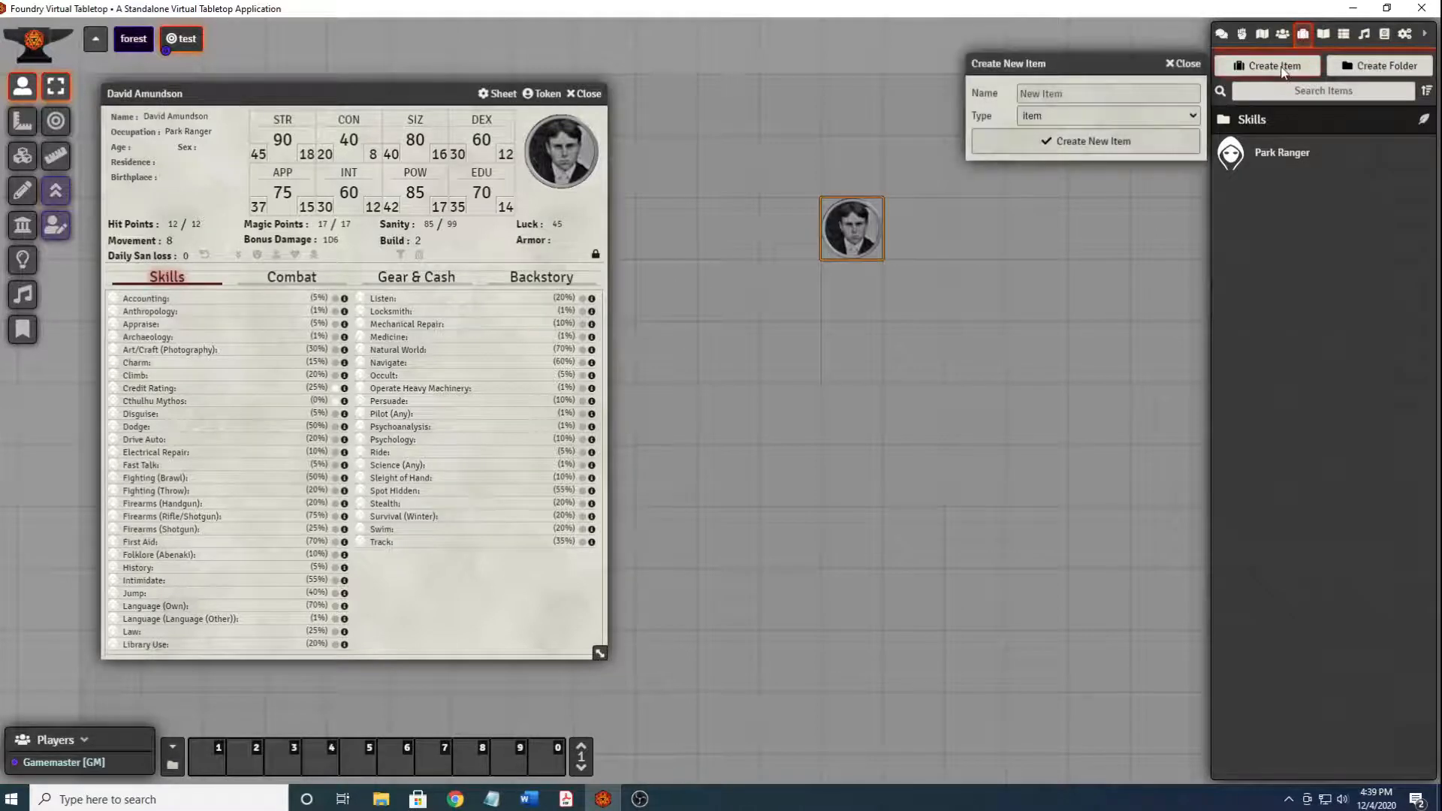
click(1129, 115)
click(1093, 142)
click(1098, 96)
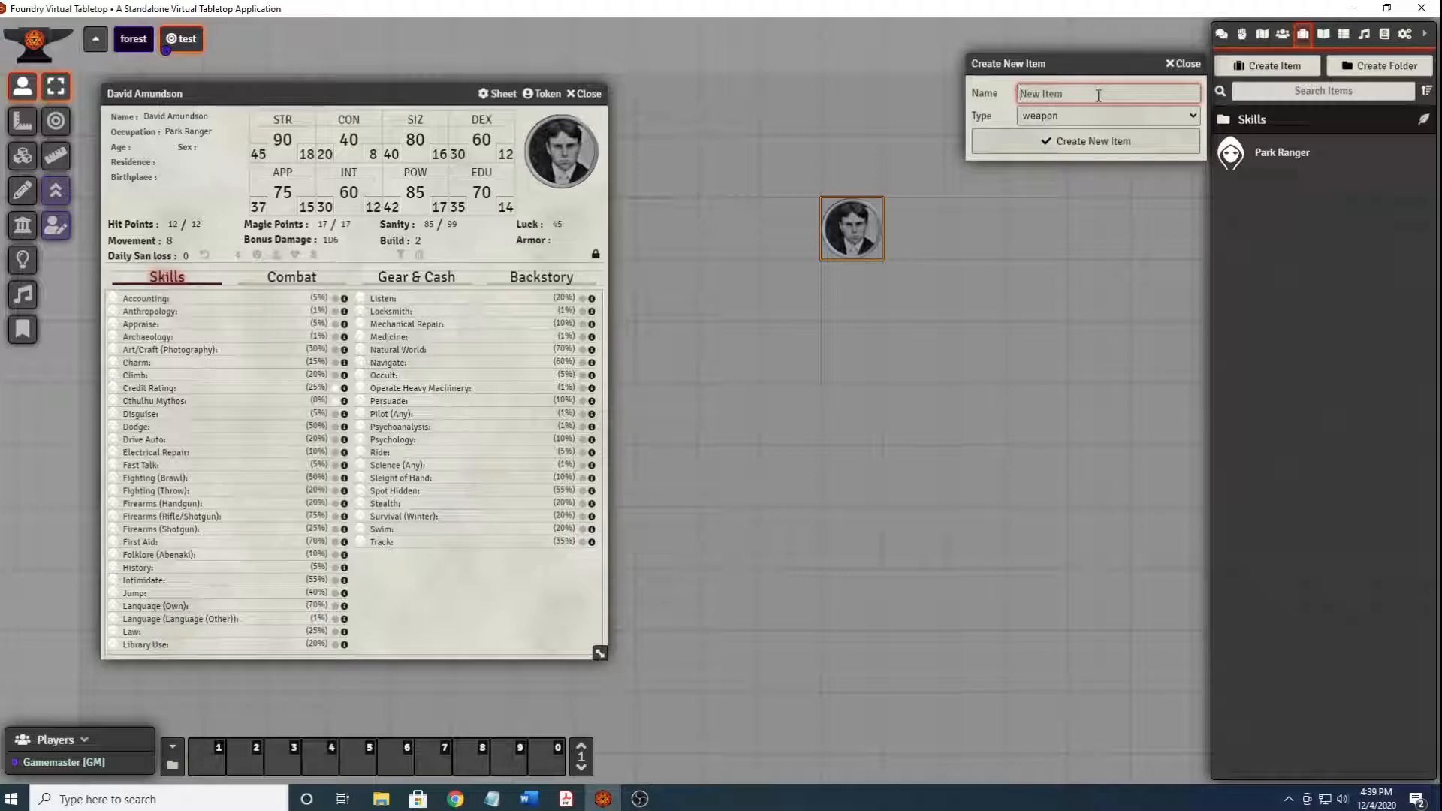
text(Revolver)
click(1087, 142)
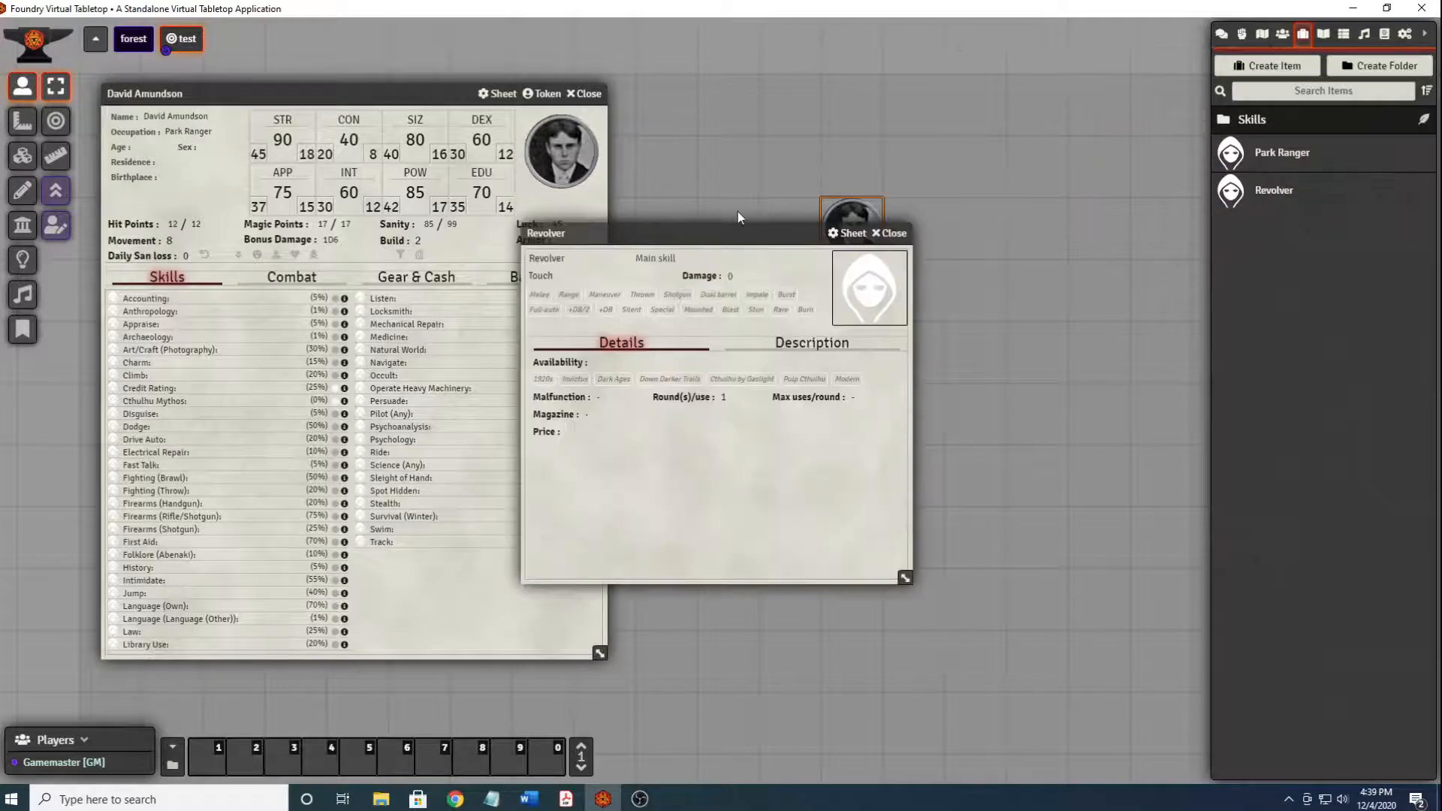
Give the Revolver the main skill "Handgun", a Range of 15 yd, damage of 1D10+2, and the Impale property.
drag(738, 230, 855, 179)
click(821, 205)
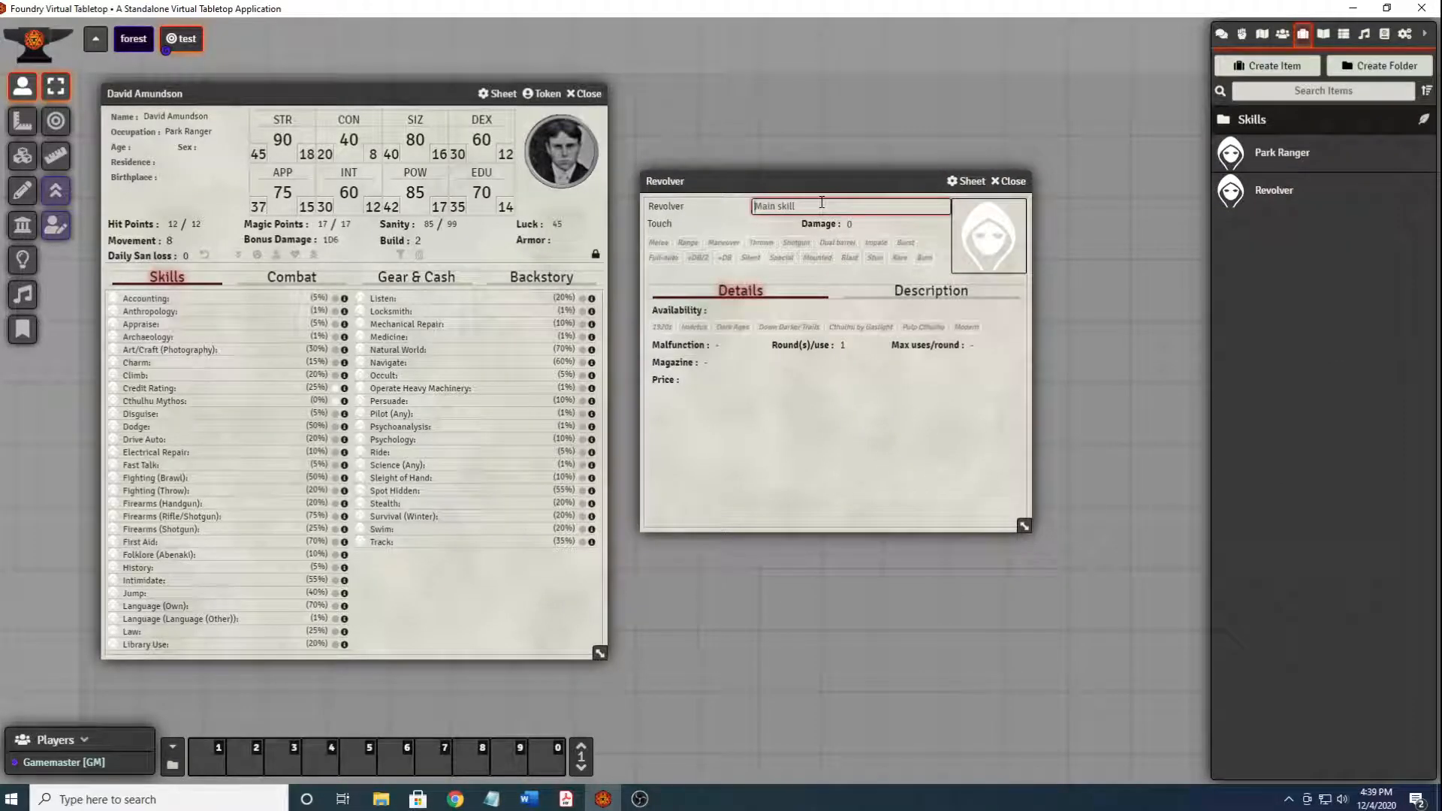
text(Handgun)
click(687, 246)
click(687, 245)
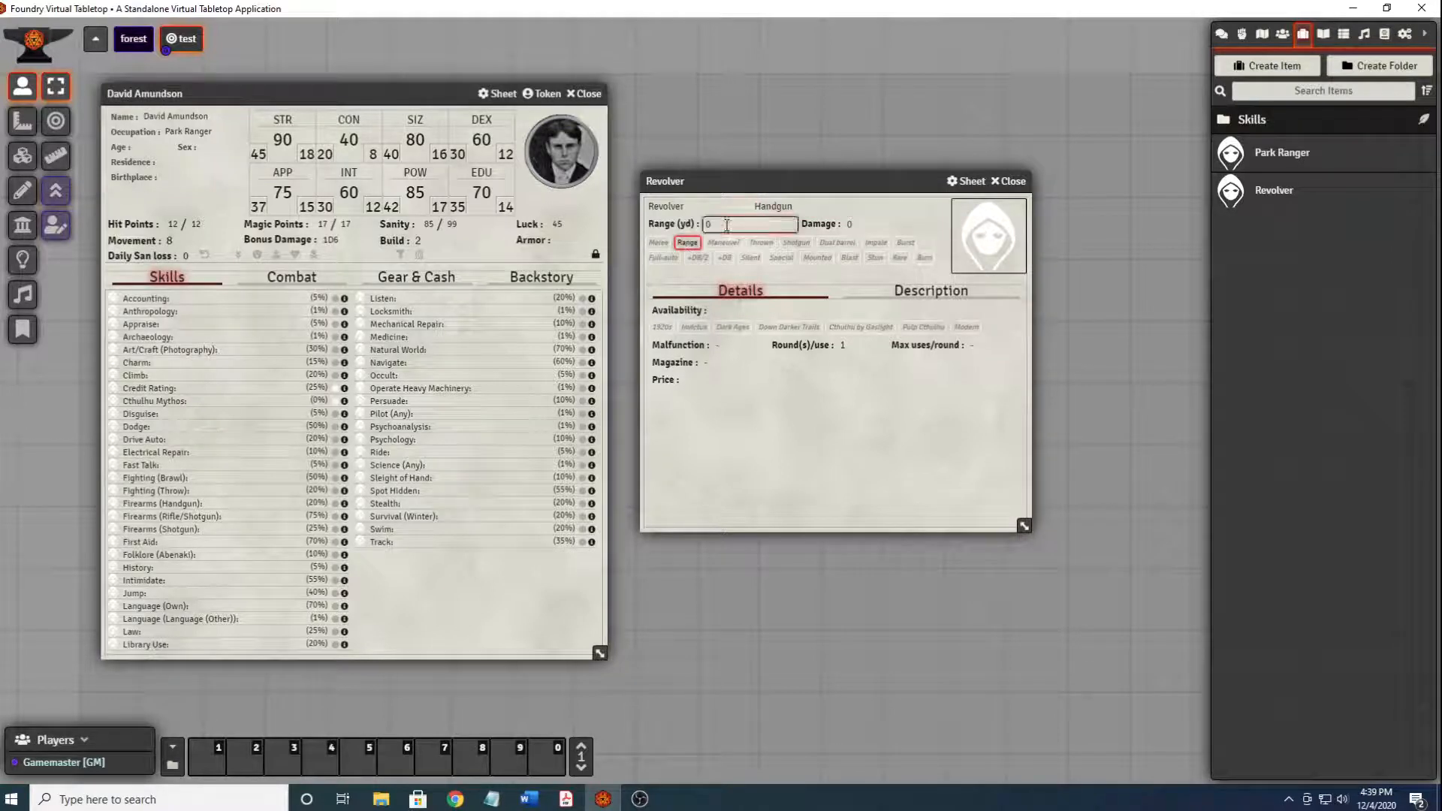
text(15)
click(866, 224)
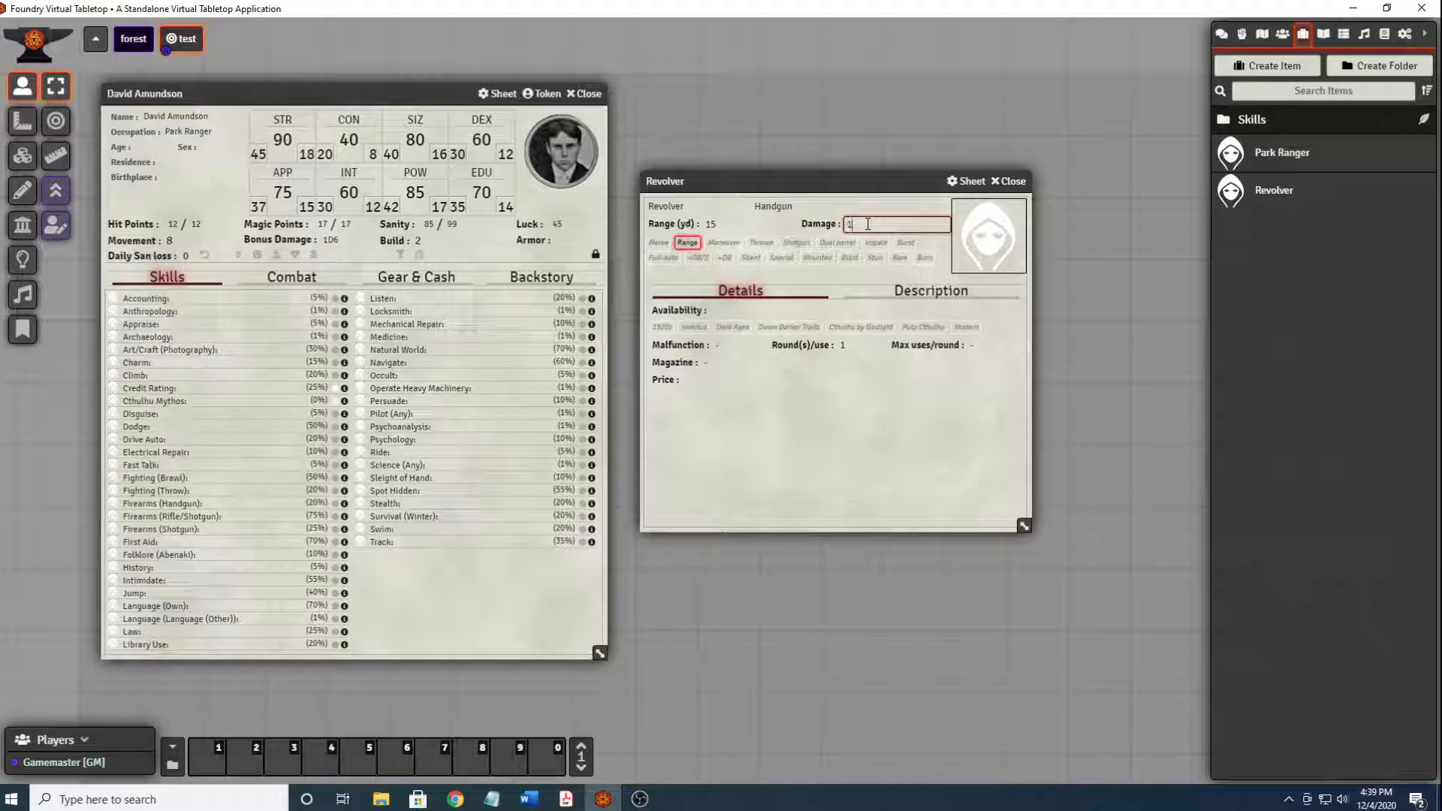
text(1D10+2)
click(877, 242)
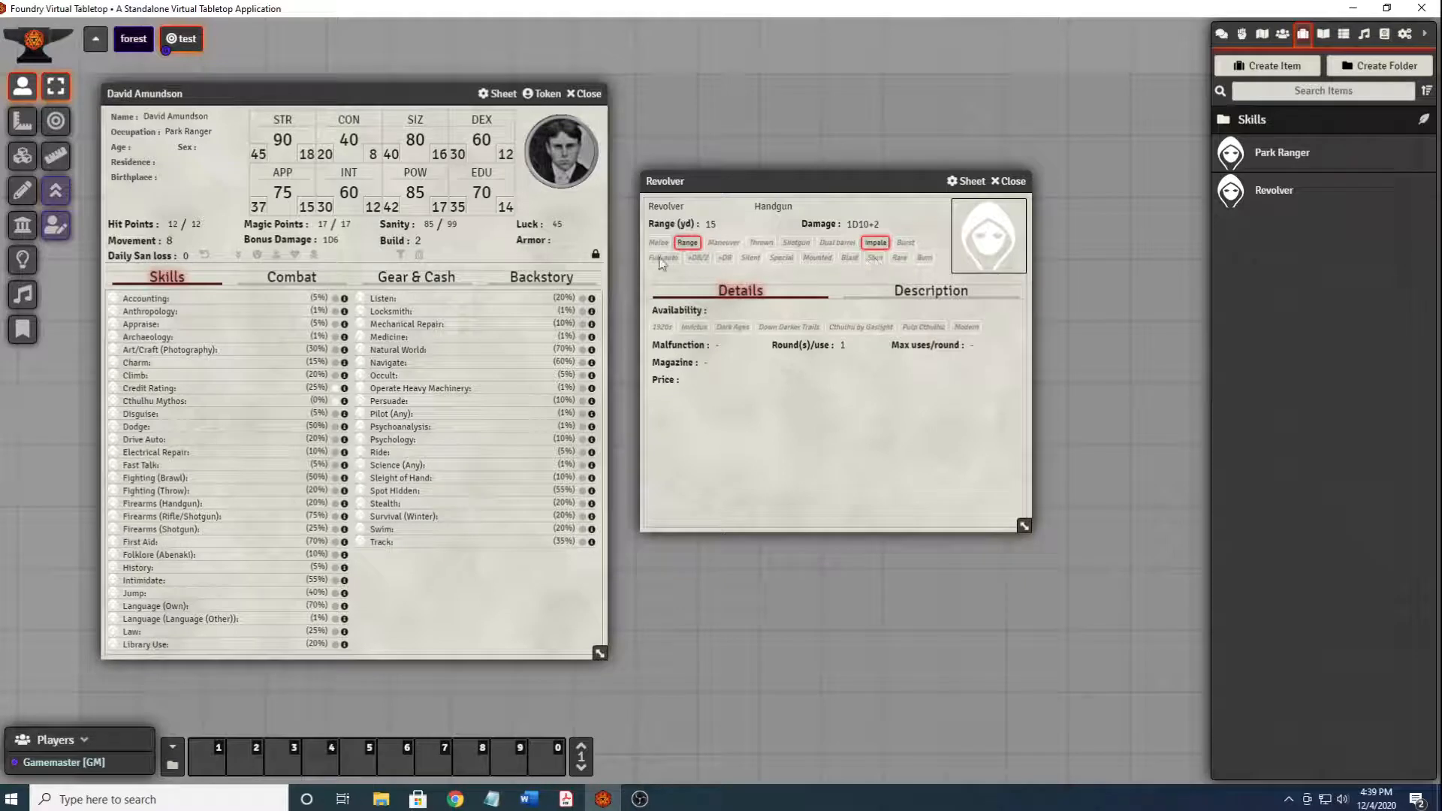
Mark the Revolver as available in the 1920s and Modern eras, with malfunction 100 and magazine 6.
click(662, 327)
click(964, 327)
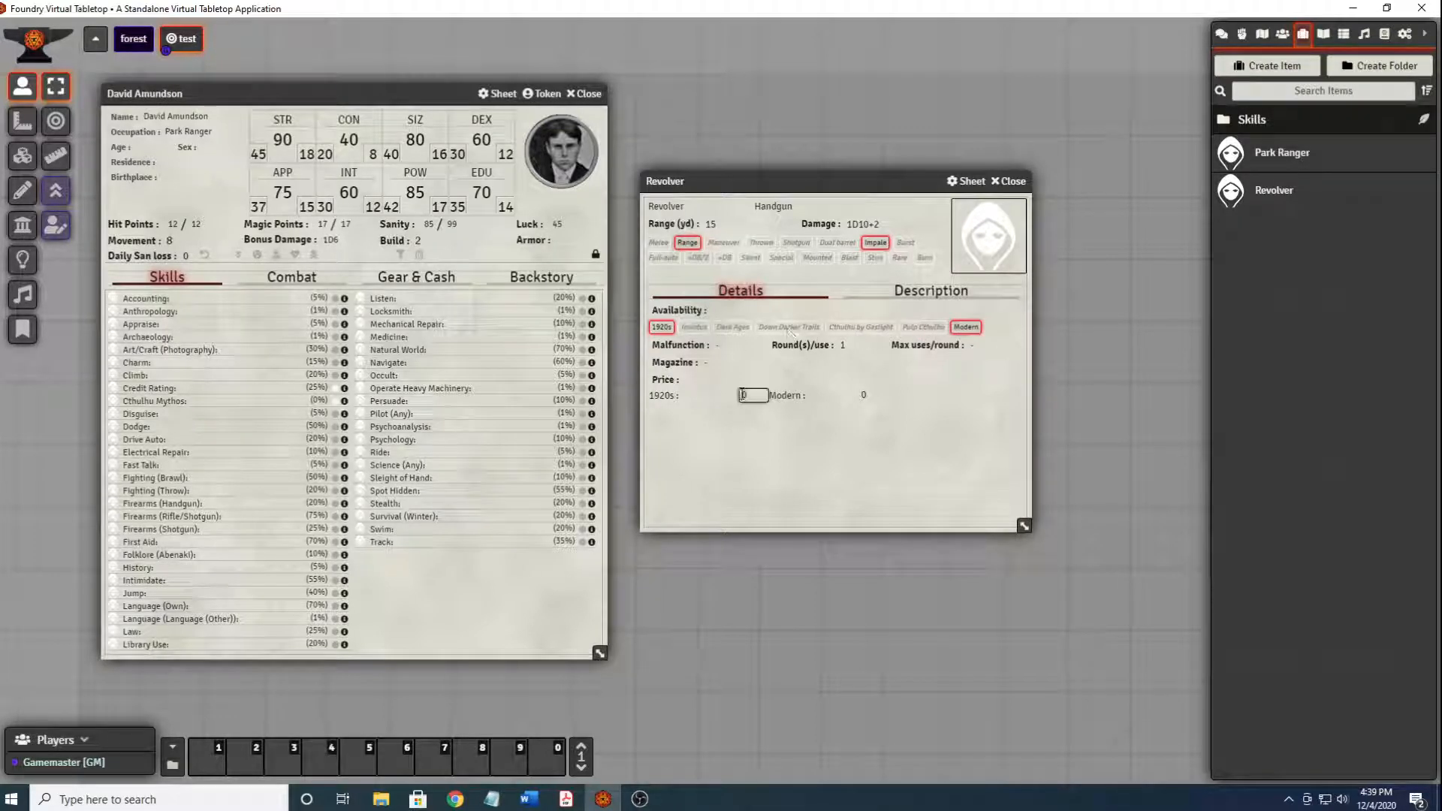
text(100)
click(732, 363)
text(6)
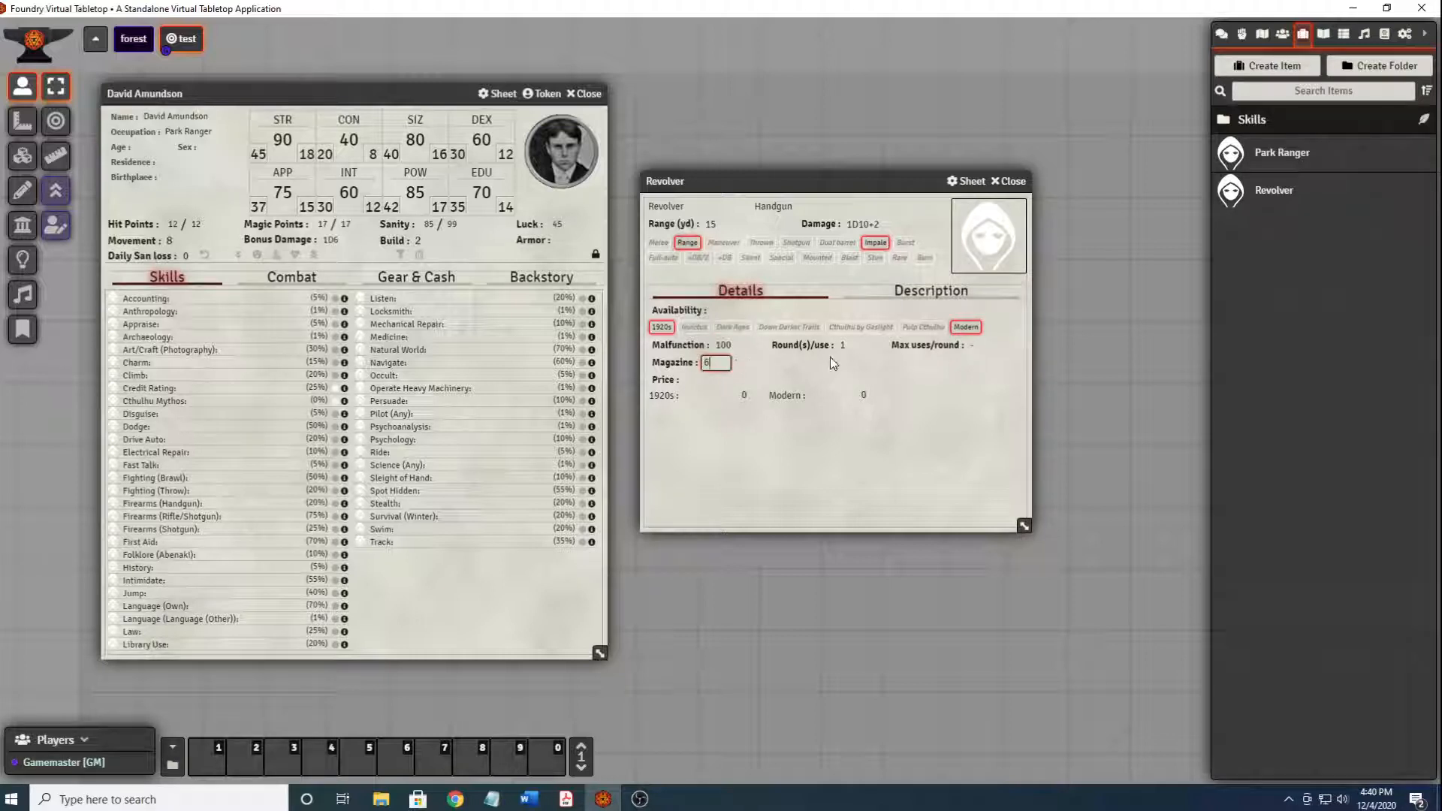
Set the Revolver's price to 50 for the 1920s and 750 for Modern.
click(749, 396)
text(50)
click(873, 395)
text(750)
click(829, 449)
Set the Revolver's rounds per use to "1 (3)" and max uses per round to 3, and open its description.
click(852, 349)
click(878, 380)
click(852, 342)
click(859, 347)
text((3))
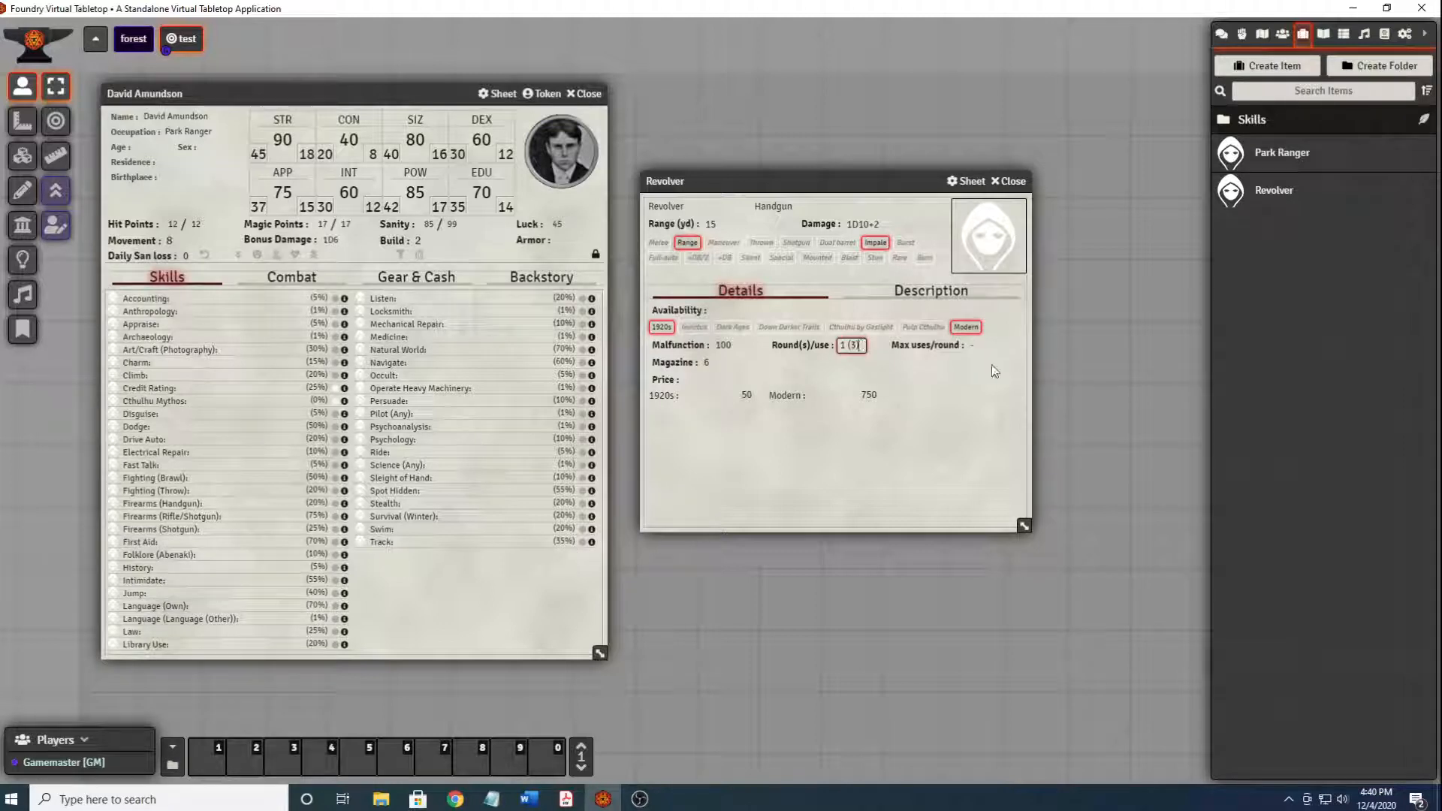
click(981, 344)
click(932, 296)
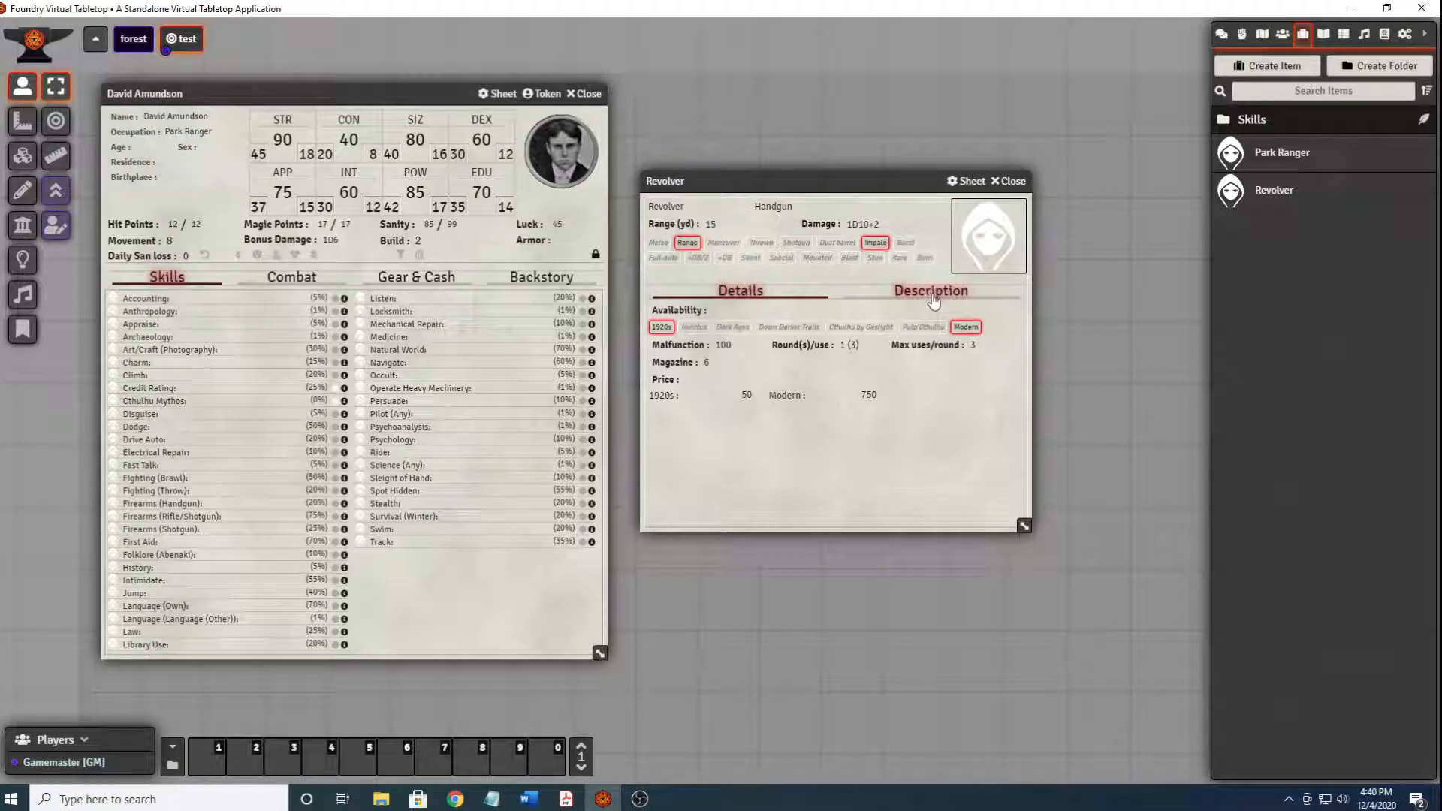
Give the Revolver the description "Six shot revolver", save it and close the weapon's sheet.
click(932, 296)
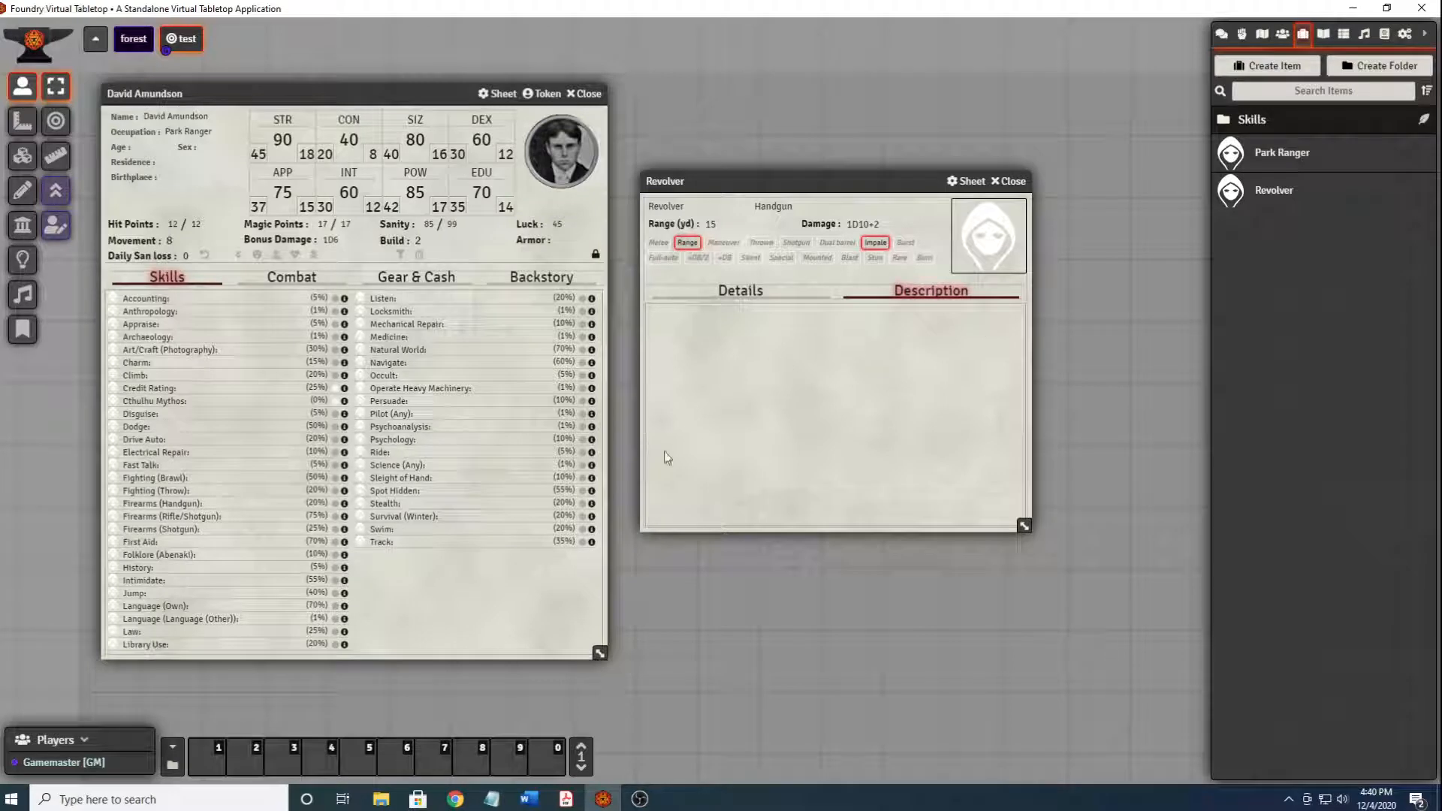
click(783, 434)
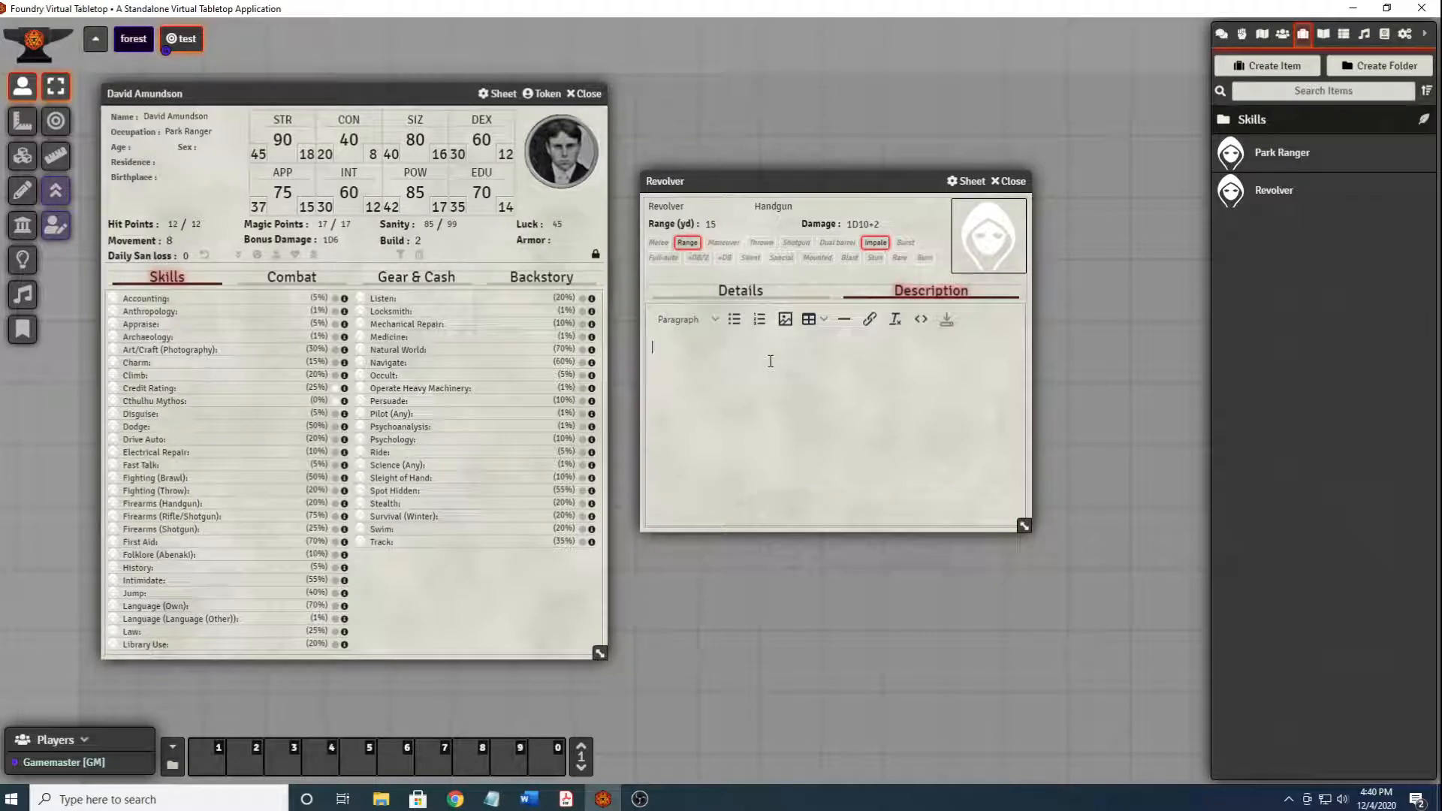
text(Revo)
key(BackSpace)
key(BackSpace)
key(BackSpace)
key(BackSpace)
text(Six shot revolver)
click(946, 319)
click(772, 305)
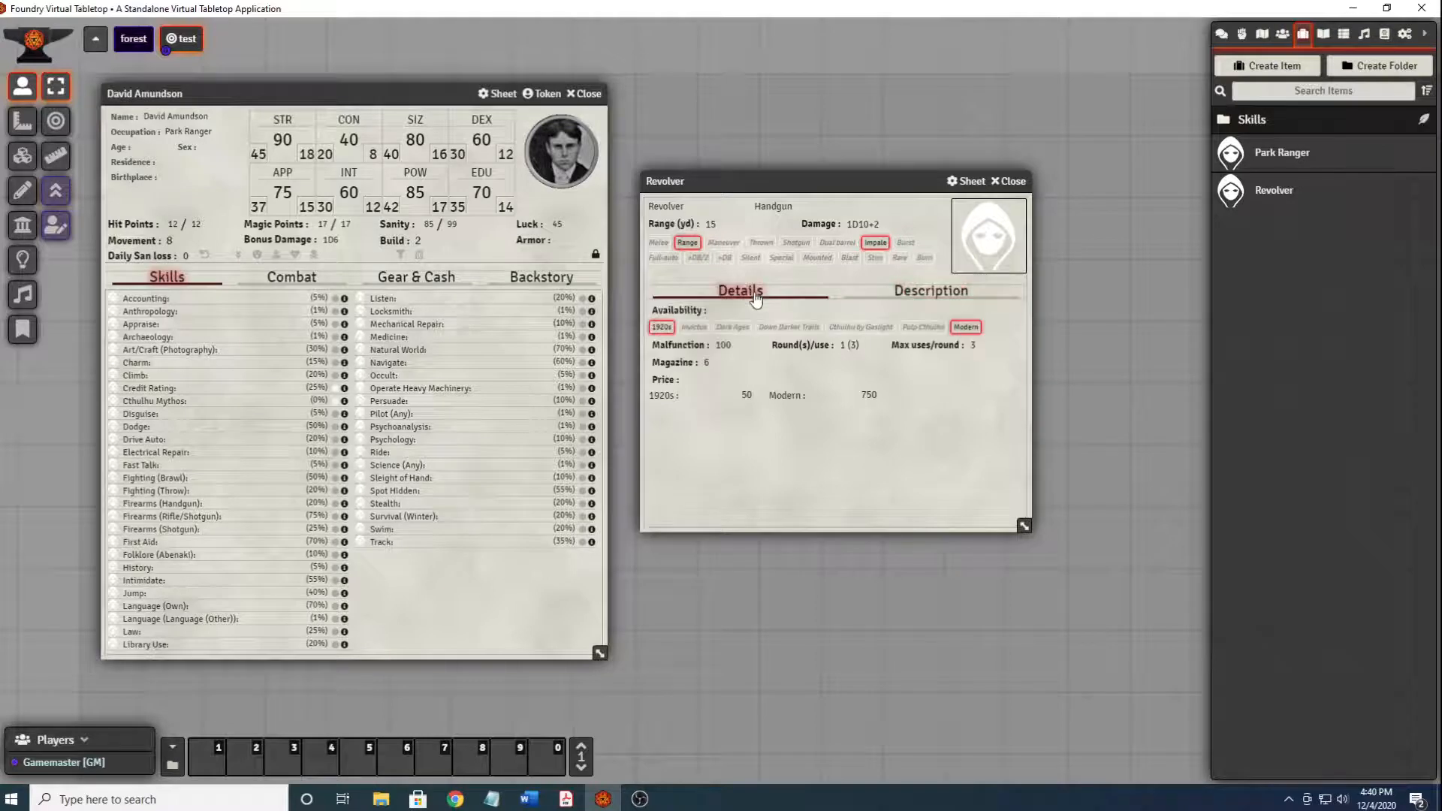
click(1018, 183)
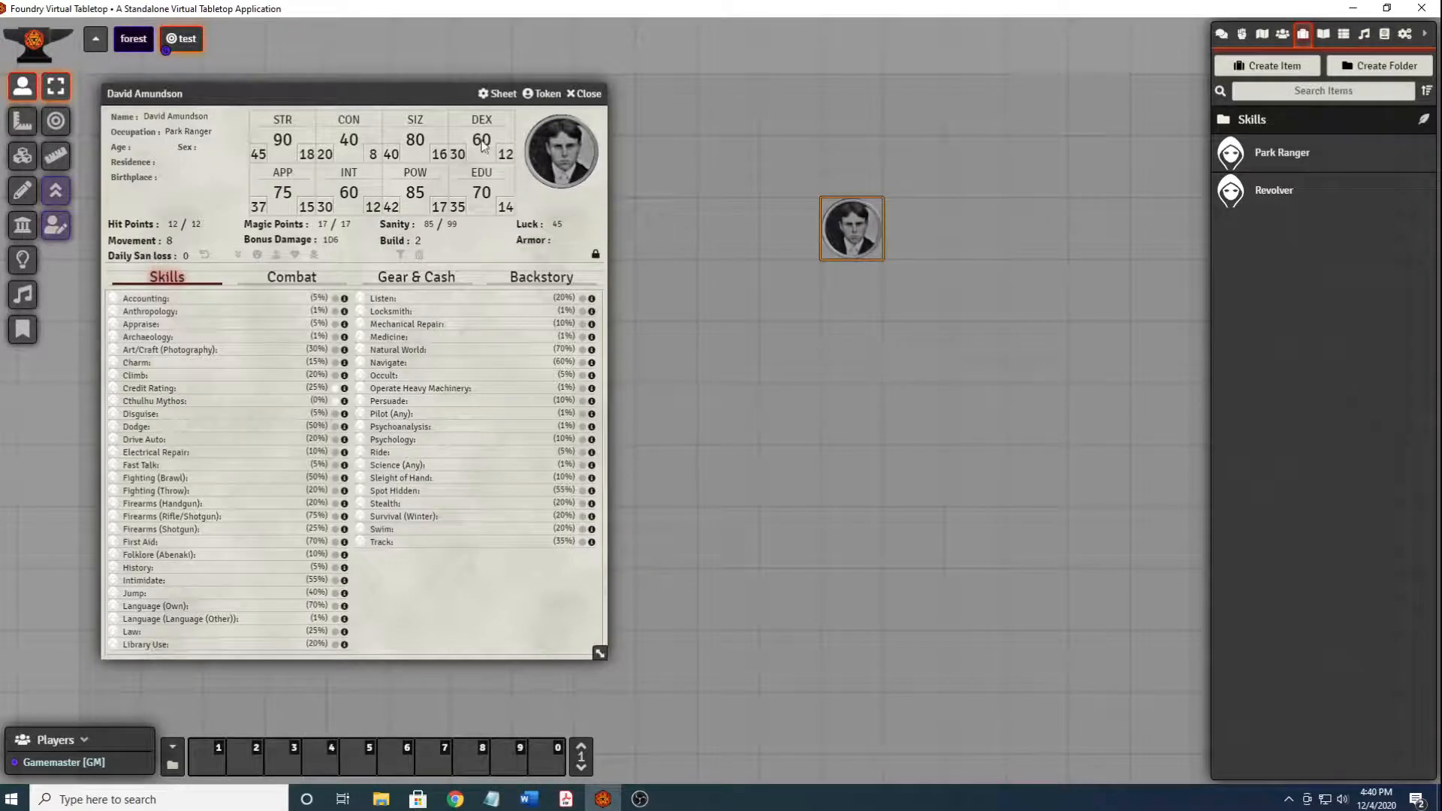
Add the Revolver to the character's range weapons and reload it.
drag(383, 93, 495, 91)
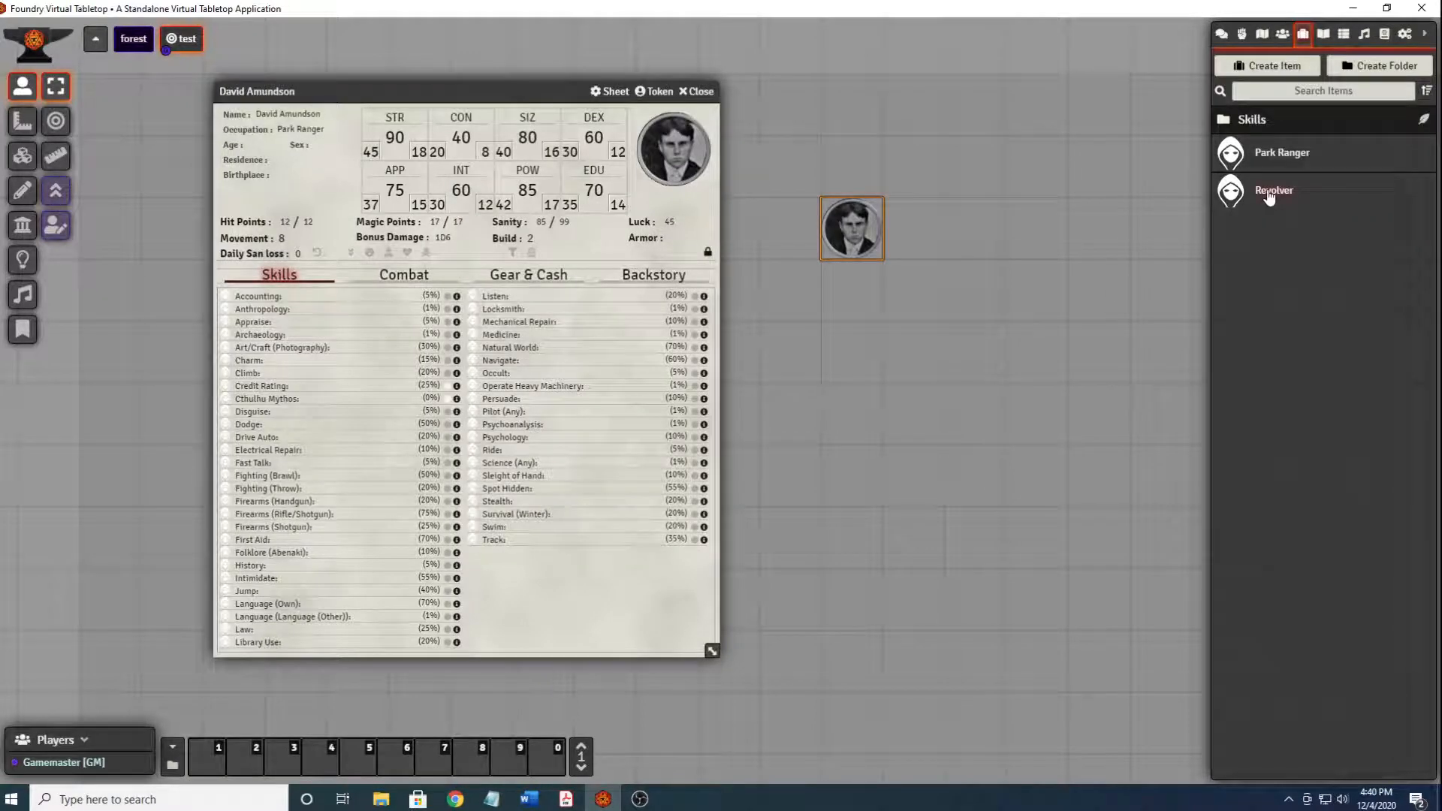
click(409, 275)
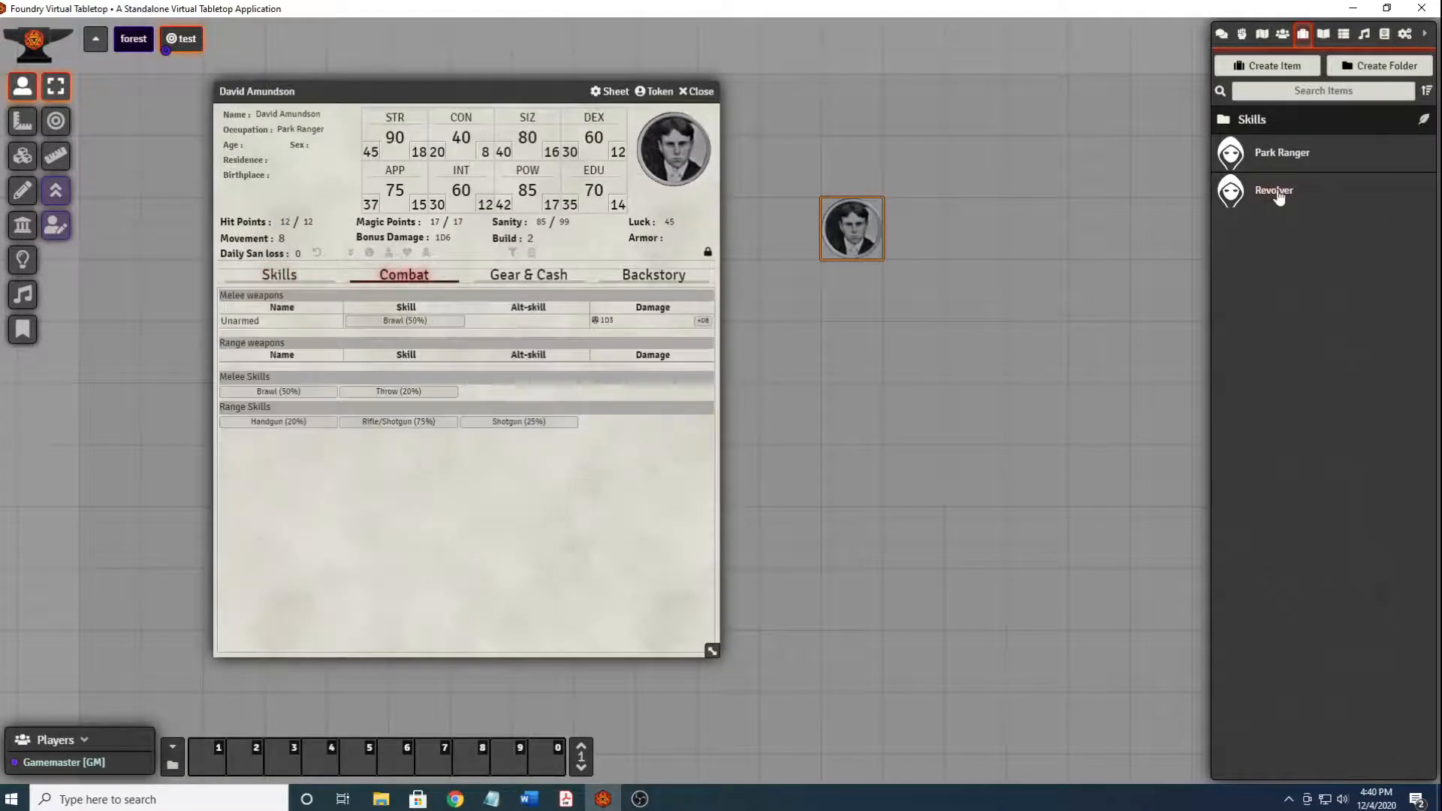
drag(1233, 186, 309, 350)
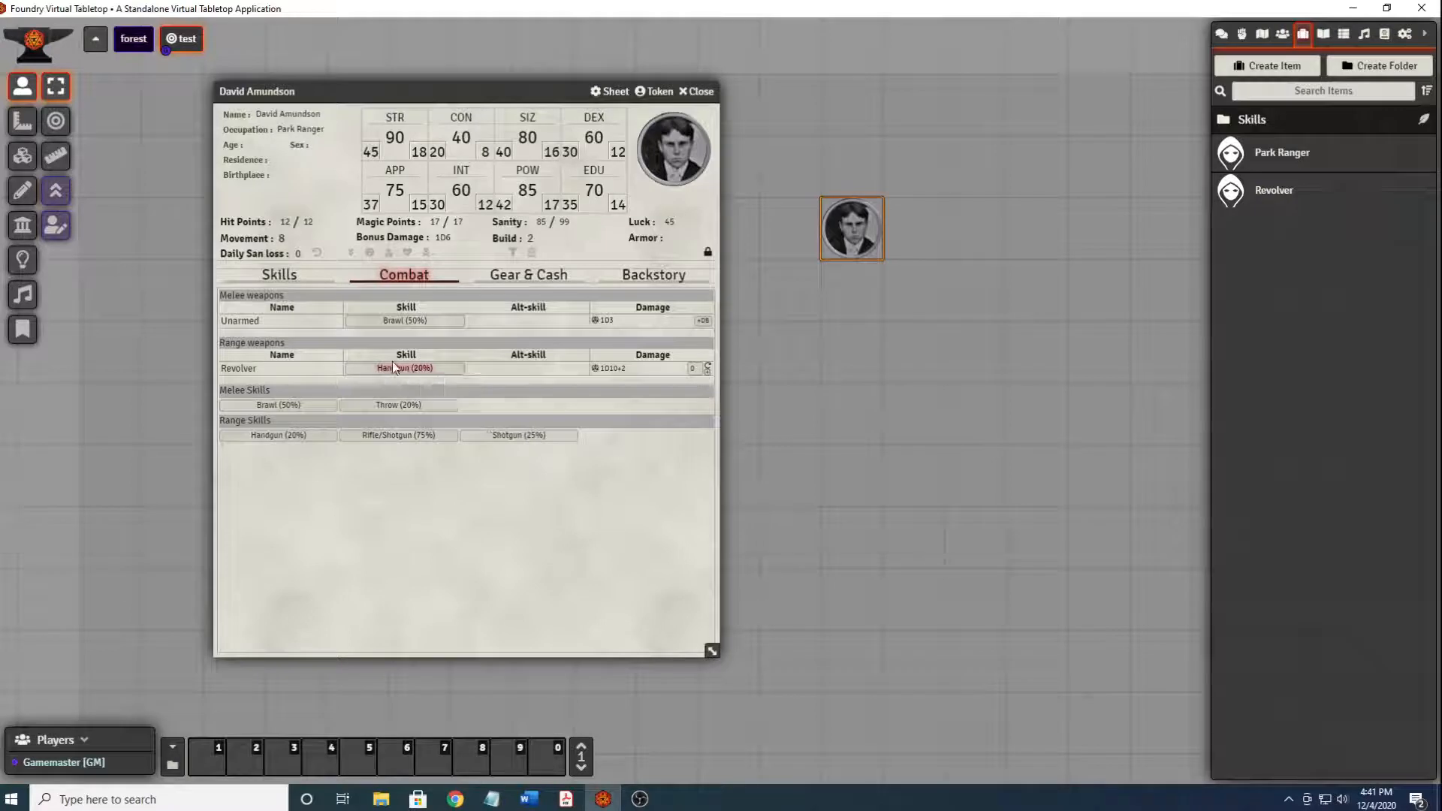
click(708, 368)
Create a new item of type weapon named "Double Barreled Shotgun" and place its sheet beside the character sheet.
click(1277, 66)
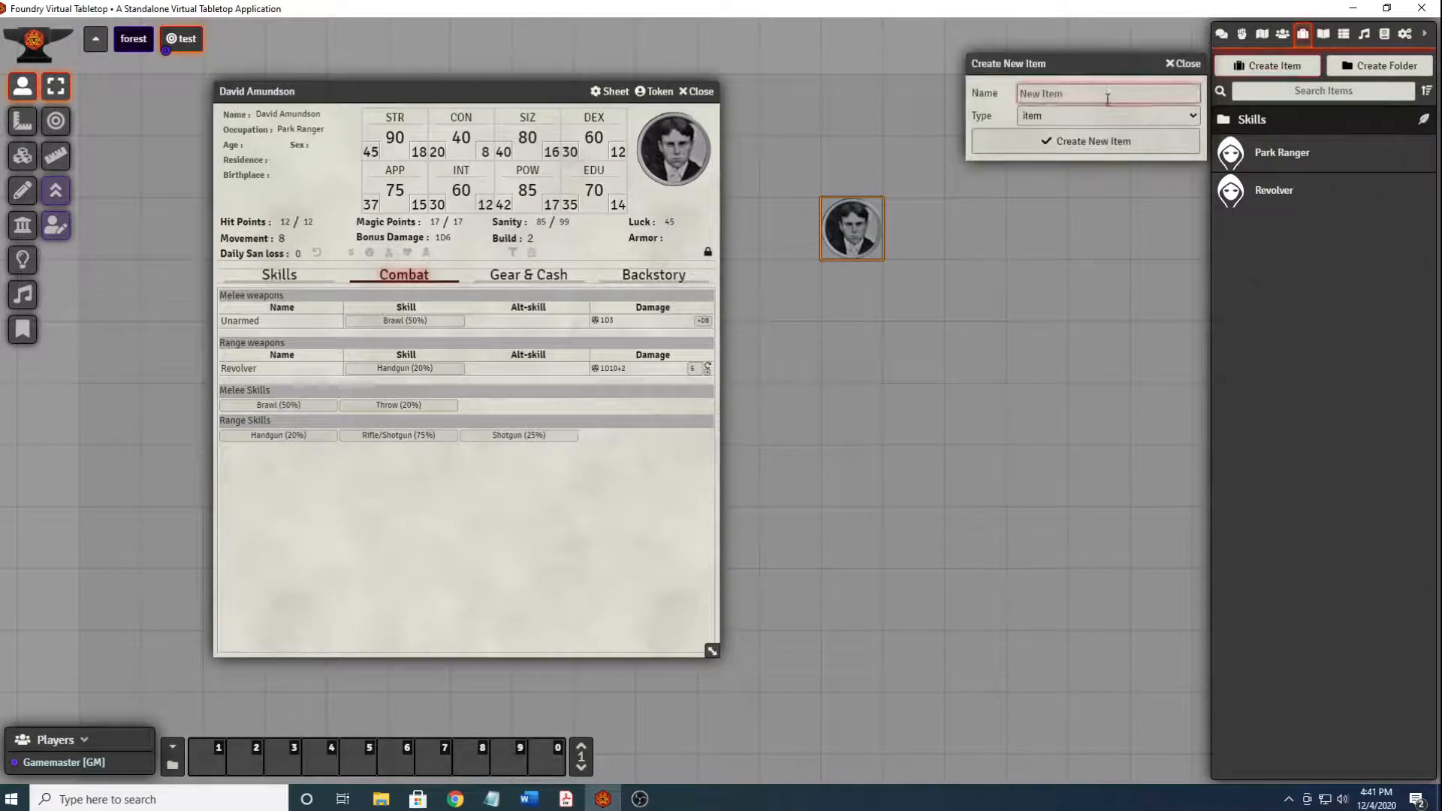
text(Sho)
key(BackSpace)
key(BackSpace)
text(Double Barreled Shotgun)
click(1108, 115)
click(1067, 142)
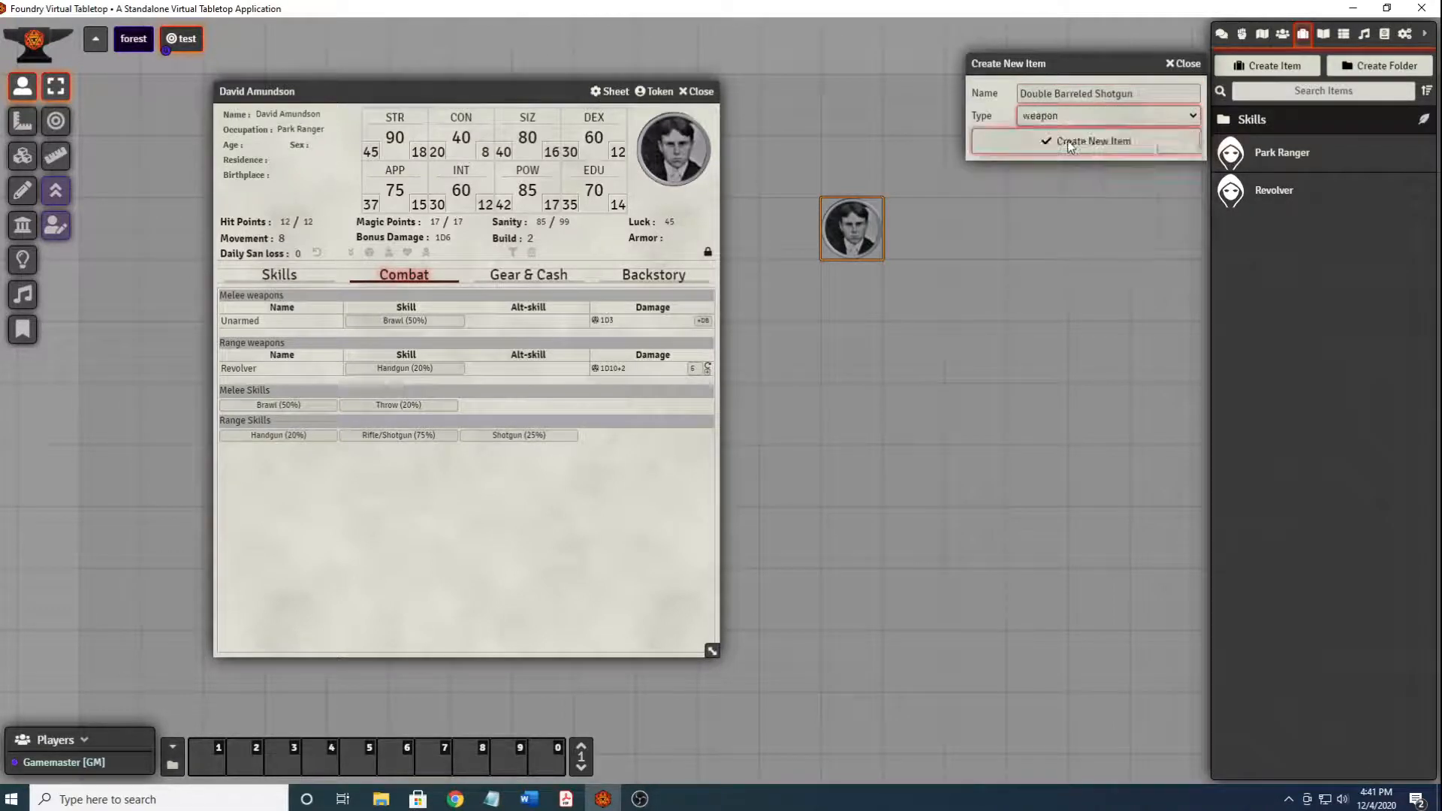
click(1066, 141)
drag(849, 233, 965, 174)
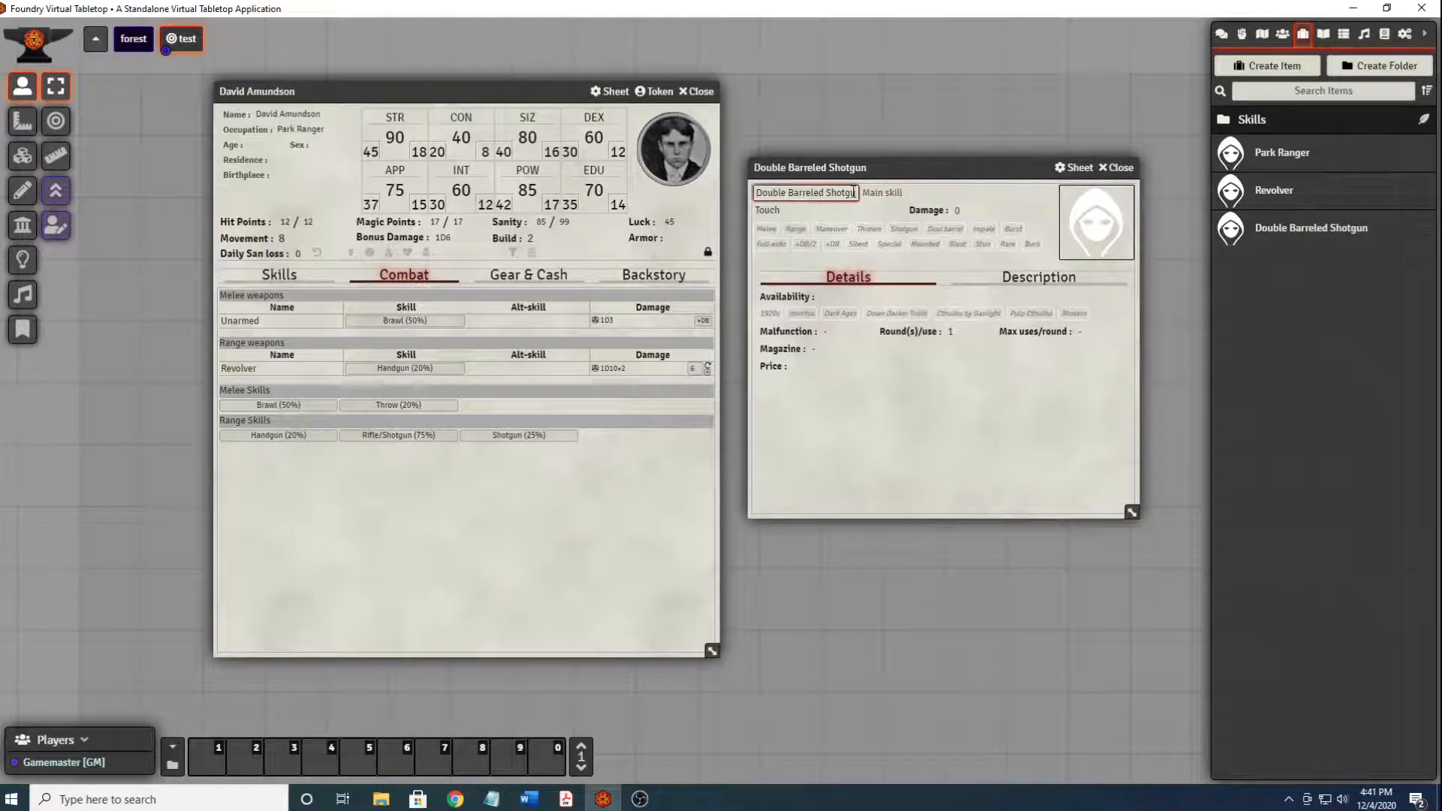
Mark the Double Barreled Shotgun as Range and Shotgun, with ranges of 10, 20 and 30 yd.
click(927, 192)
click(838, 217)
click(798, 233)
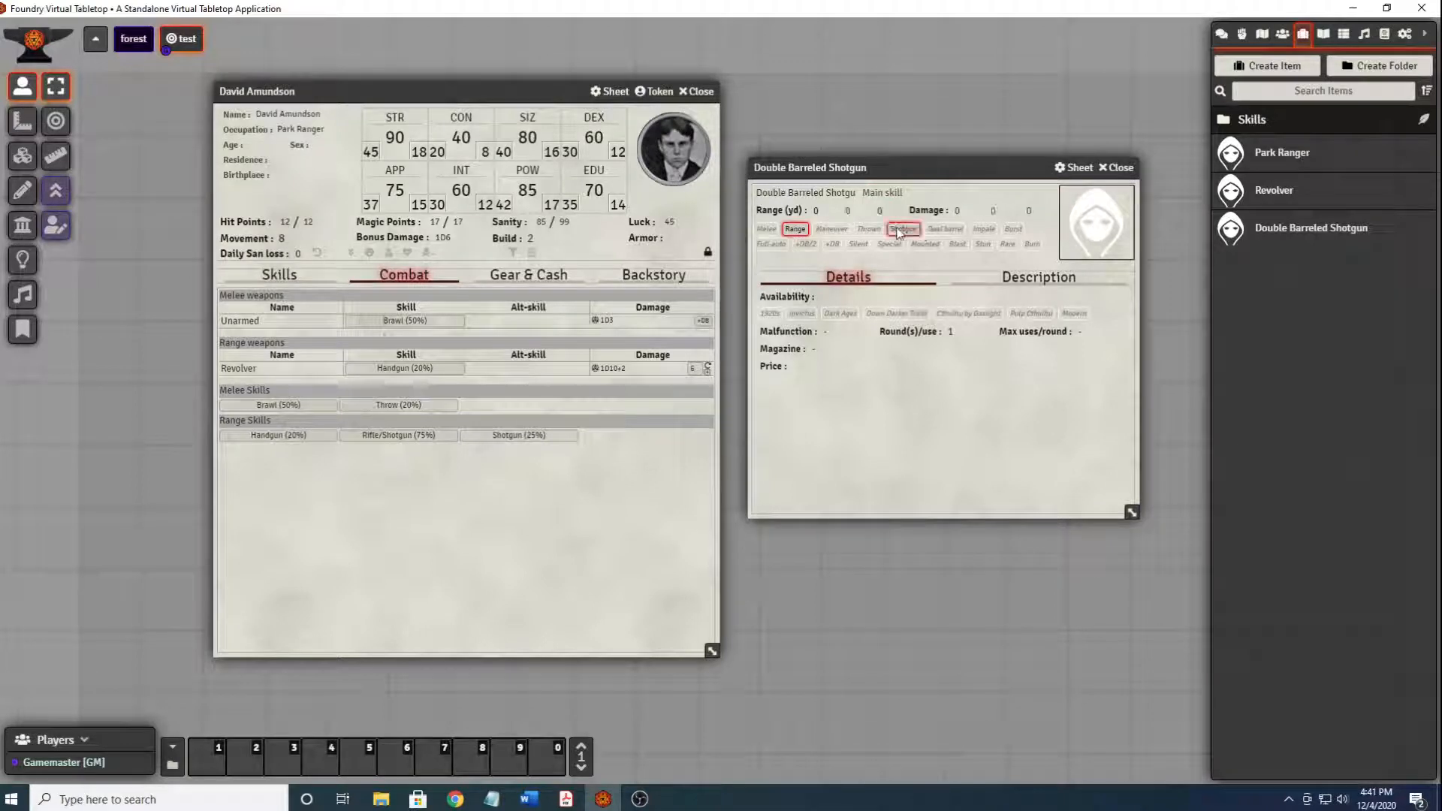
click(901, 230)
click(821, 213)
text(10)
click(856, 210)
text(20)
click(894, 213)
text(30)
Set the shotgun's damage to 4d6, 2d6 and 1d6 for the three ranges, and give it the Dual barrel property.
click(967, 211)
text(4d6)
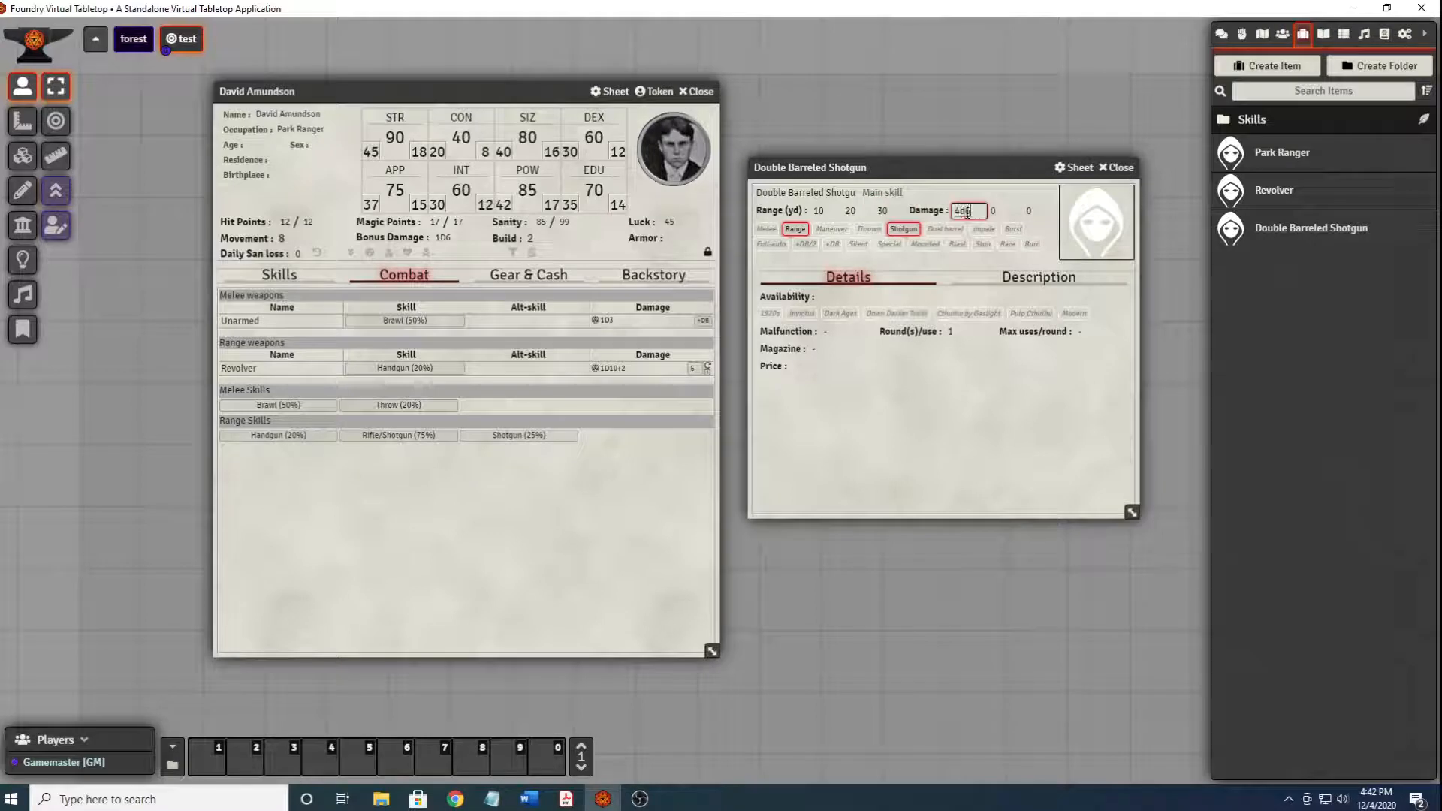
click(991, 211)
text(2d6)
click(1037, 211)
text(1d6)
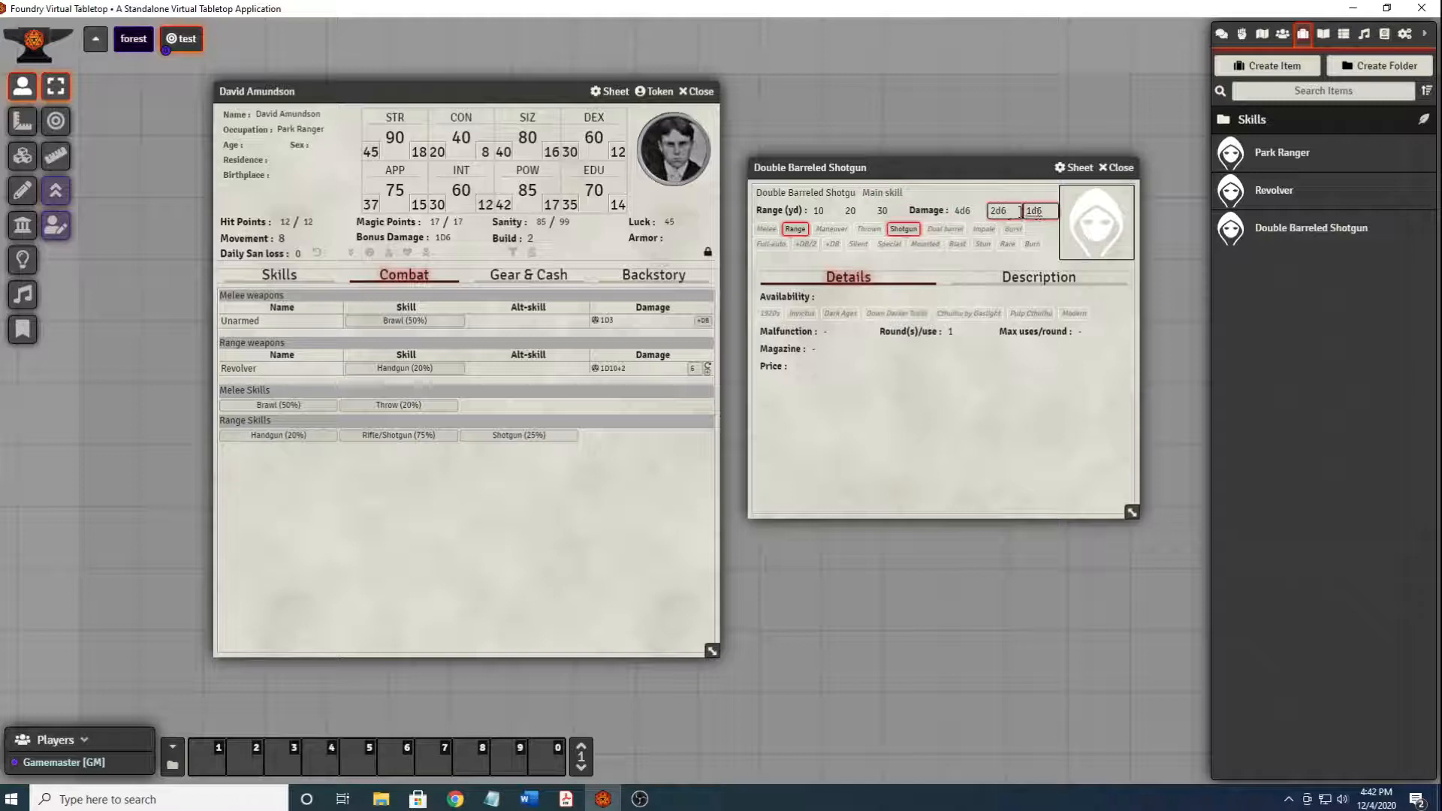
click(939, 227)
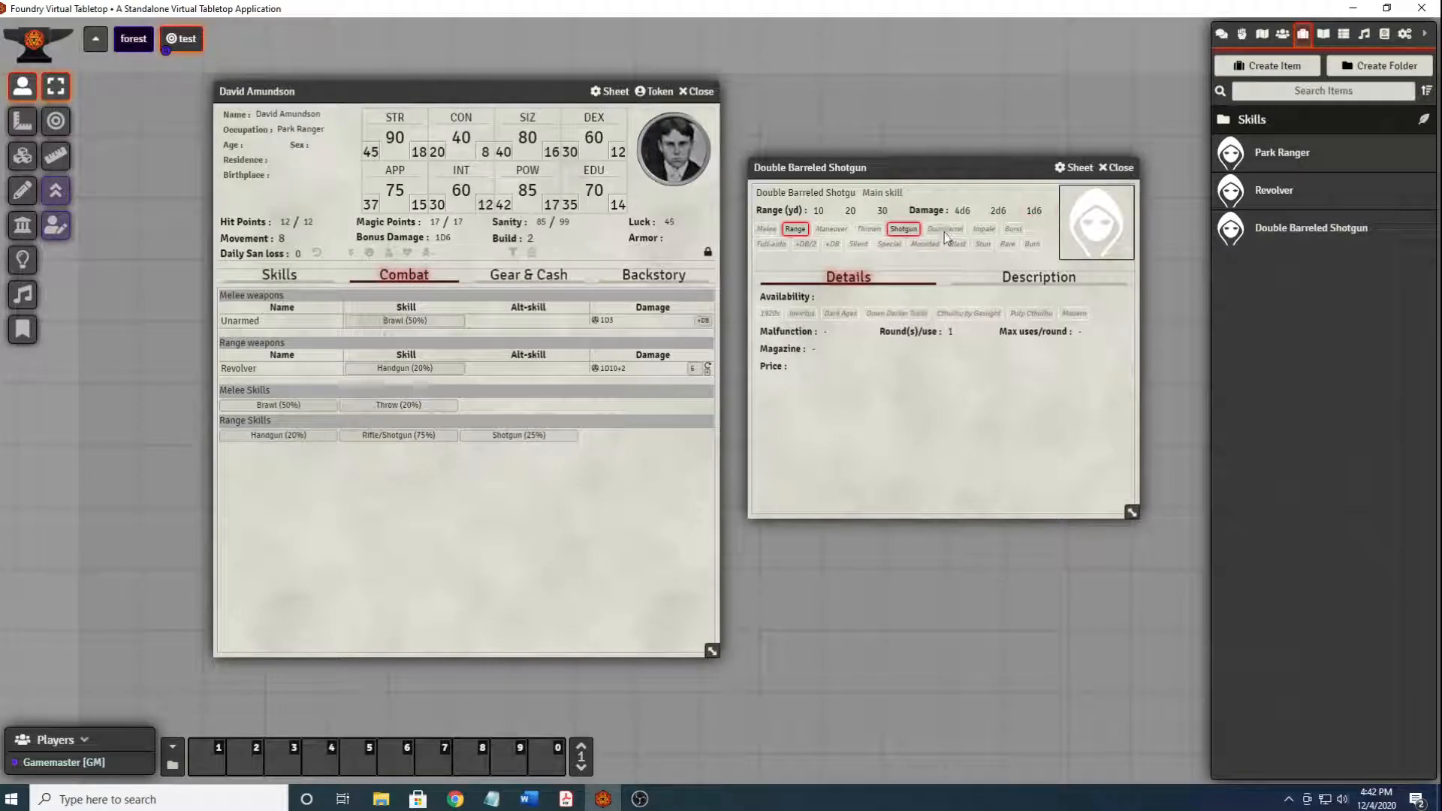
click(944, 229)
Make the shotgun available in the 1920s and Modern eras, with malfunction 100 and magazine 2.
click(770, 313)
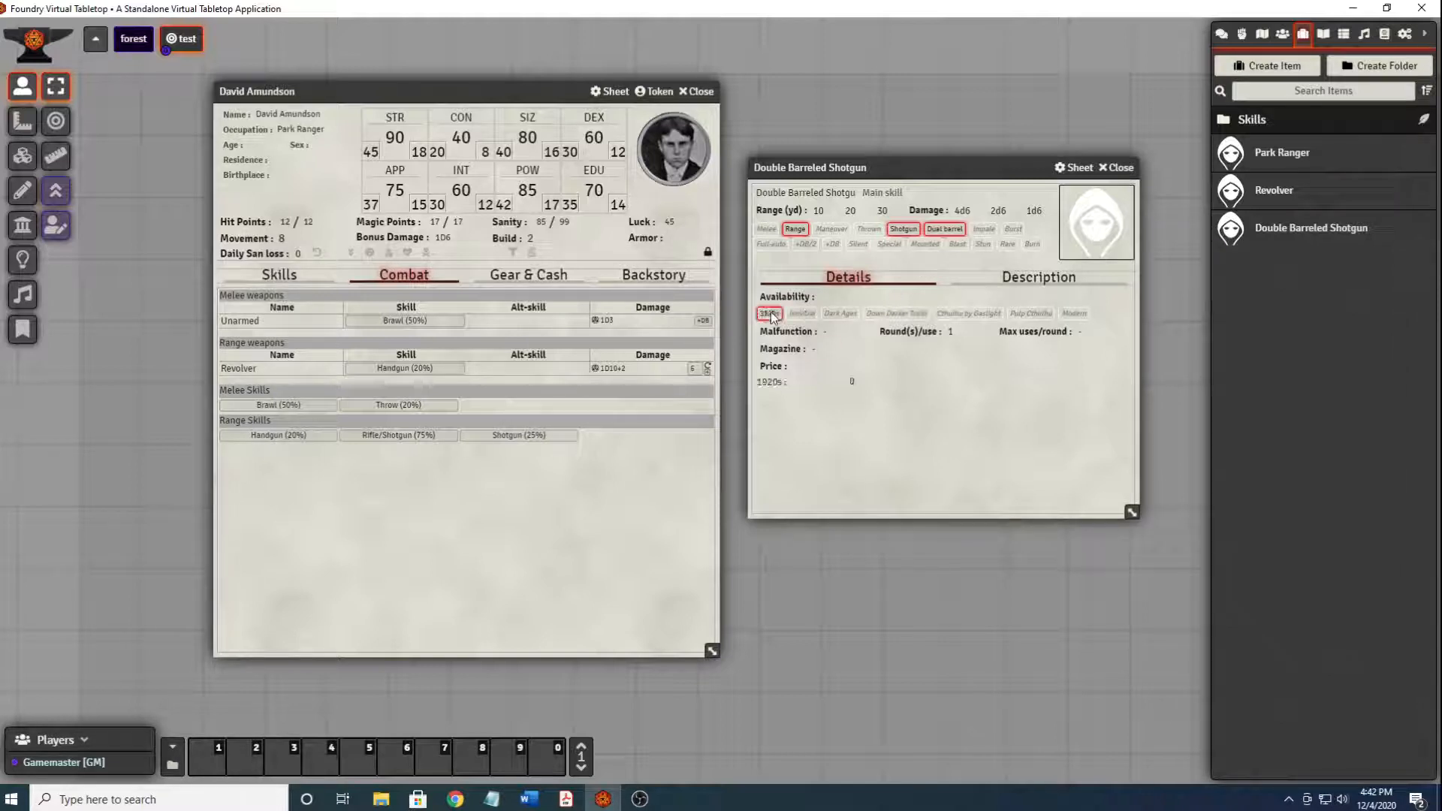
click(1074, 313)
click(835, 332)
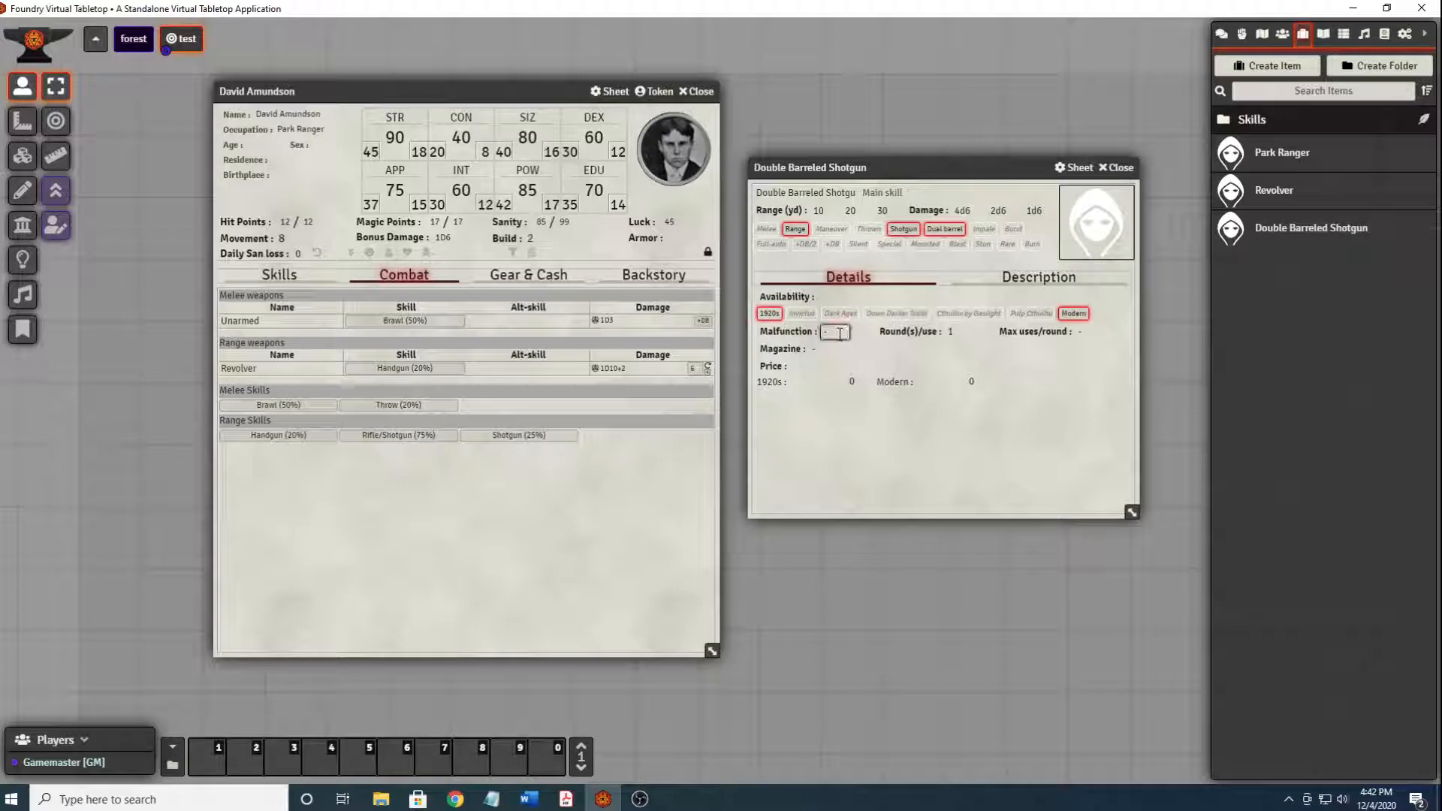
text(100)
click(826, 347)
text(2)
Set the shotgun's rounds per use to "1 (2)" and its max uses per round to 2.
click(965, 331)
click(1084, 331)
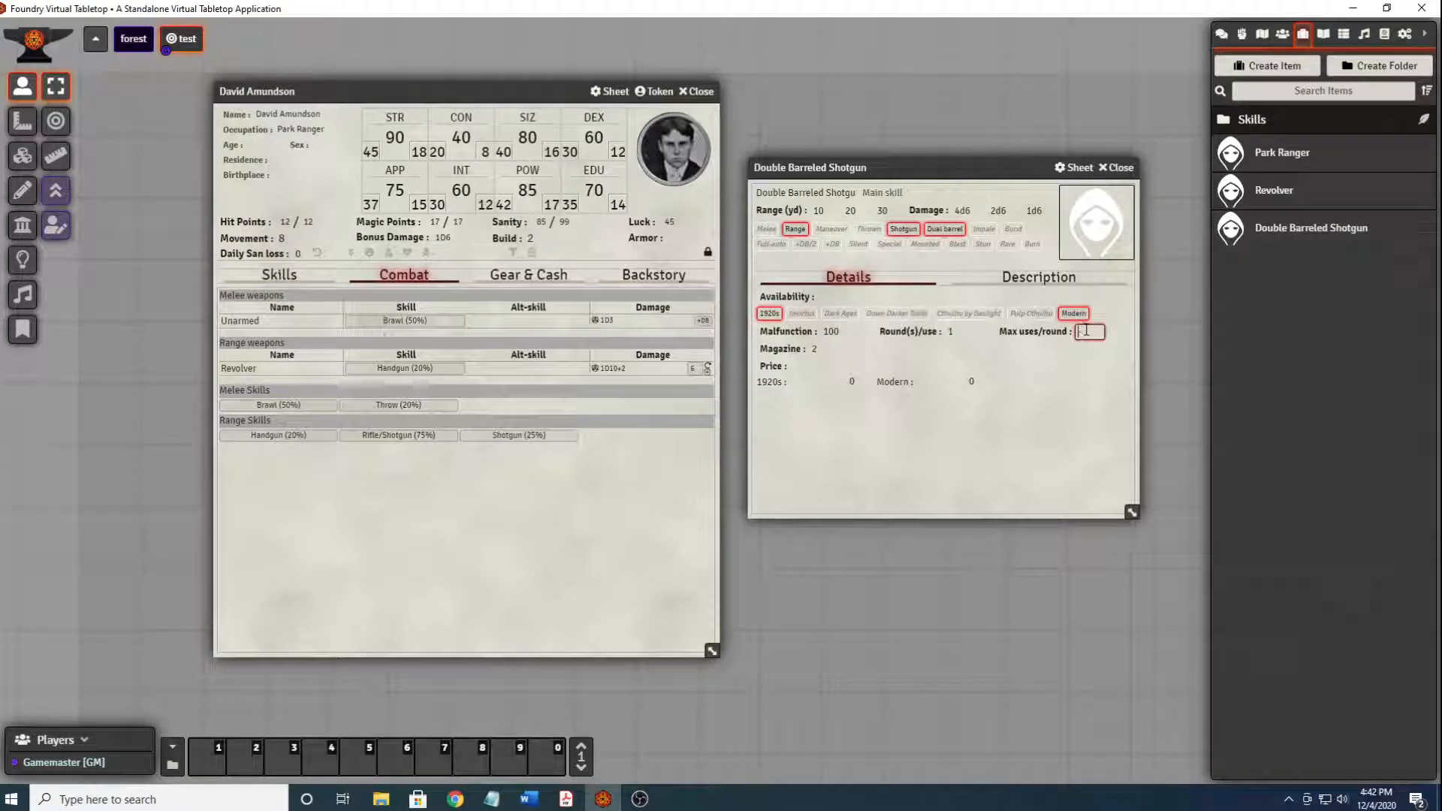
click(963, 332)
text((2))
click(1086, 331)
text(2)
Set the shotgun's price to 50 for the 1920s and 650 for Modern, and close its sheet.
key(Tab)
text(50)
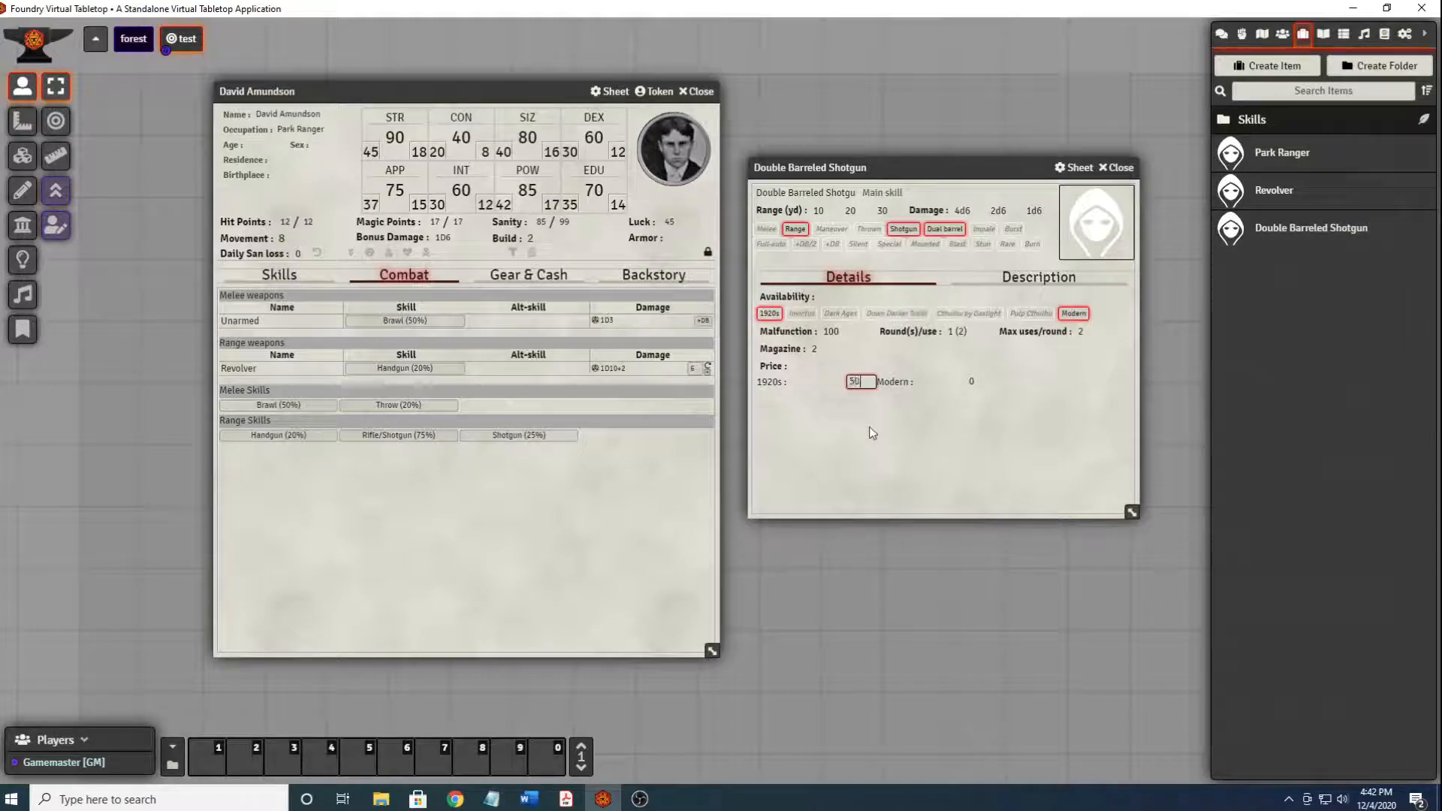
key(Tab)
text(750)
click(978, 470)
double_click(991, 381)
text(650)
click(1017, 469)
click(1118, 167)
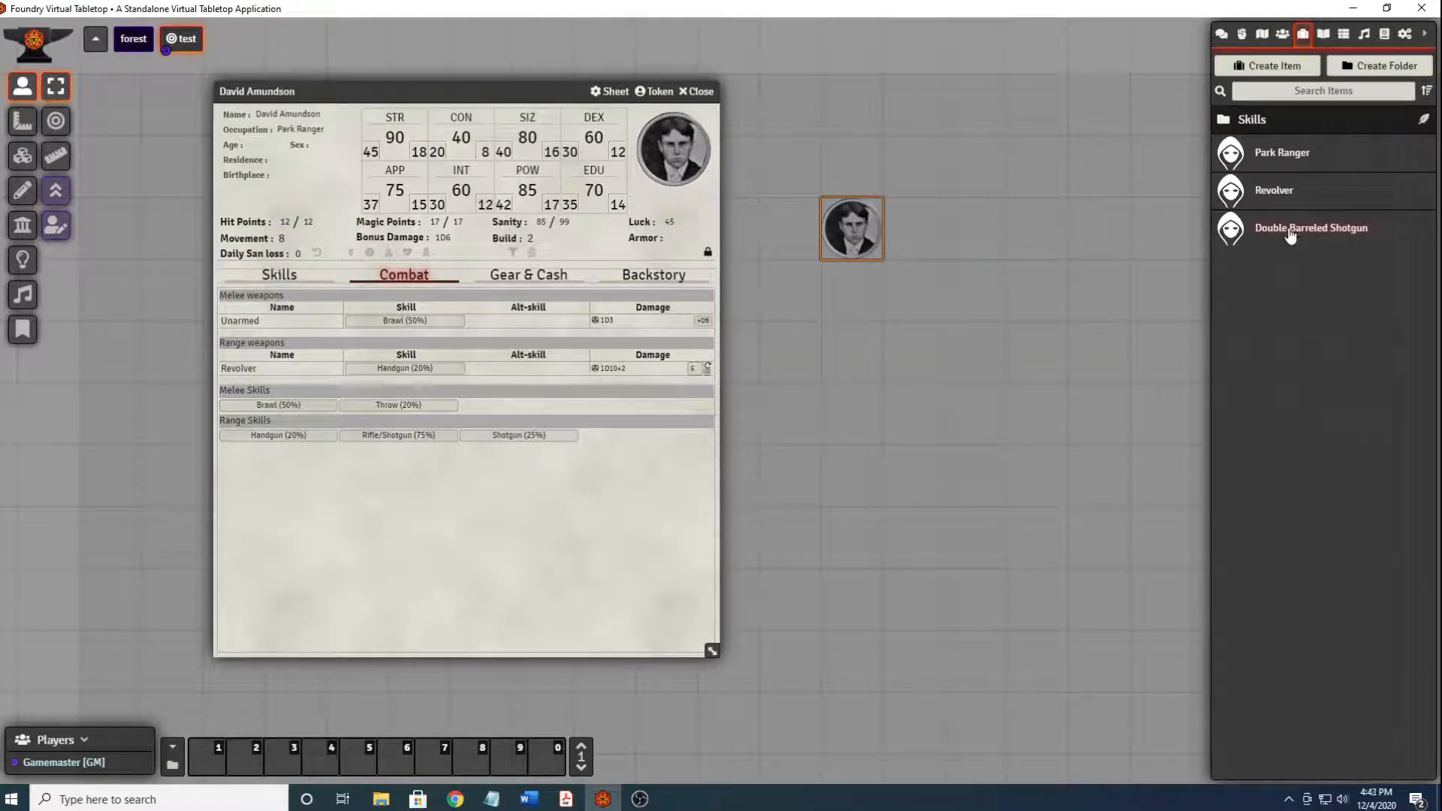
Add the Double Barreled Shotgun to the character's range weapons and assign it the Rifle/Shotgun skill.
drag(1290, 236, 475, 358)
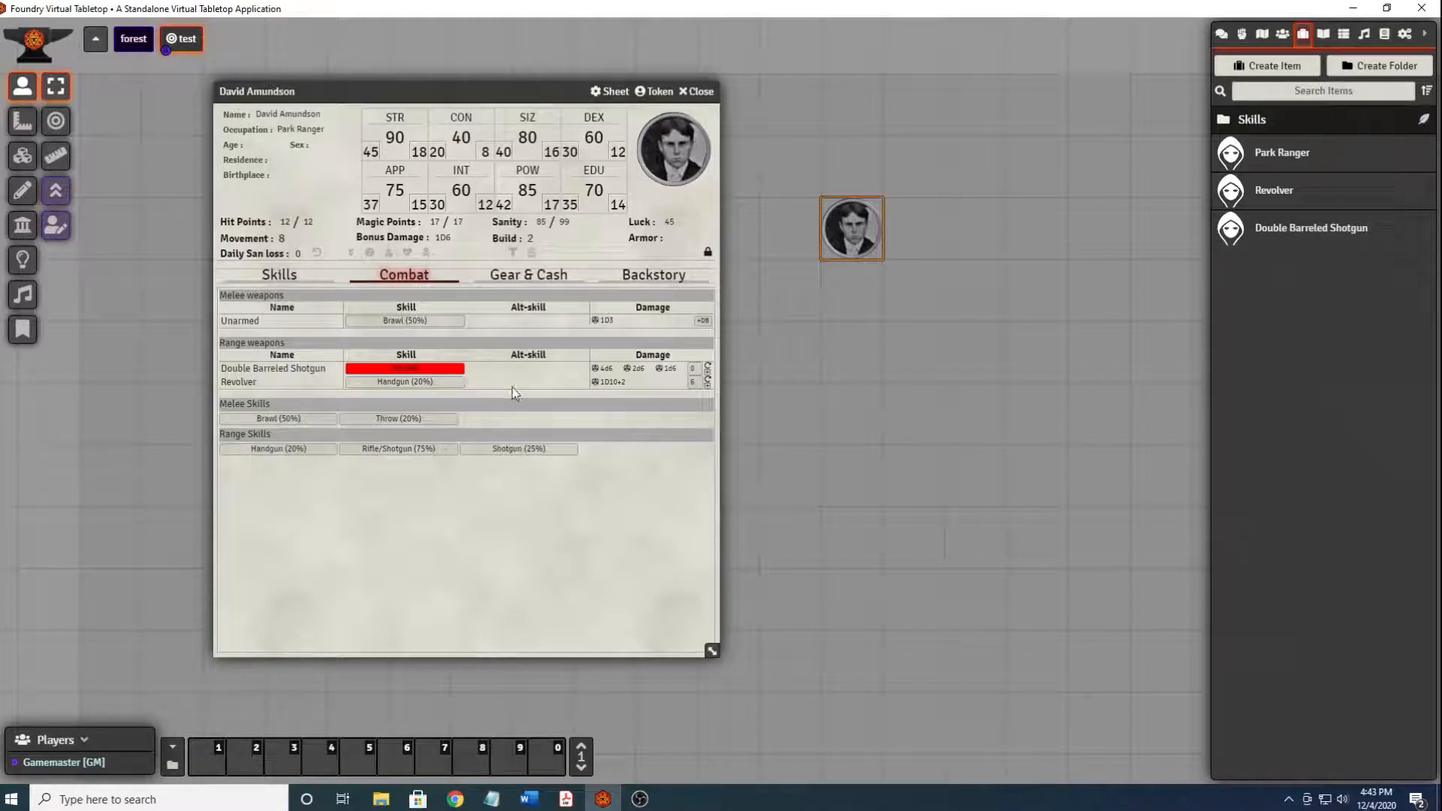
click(708, 254)
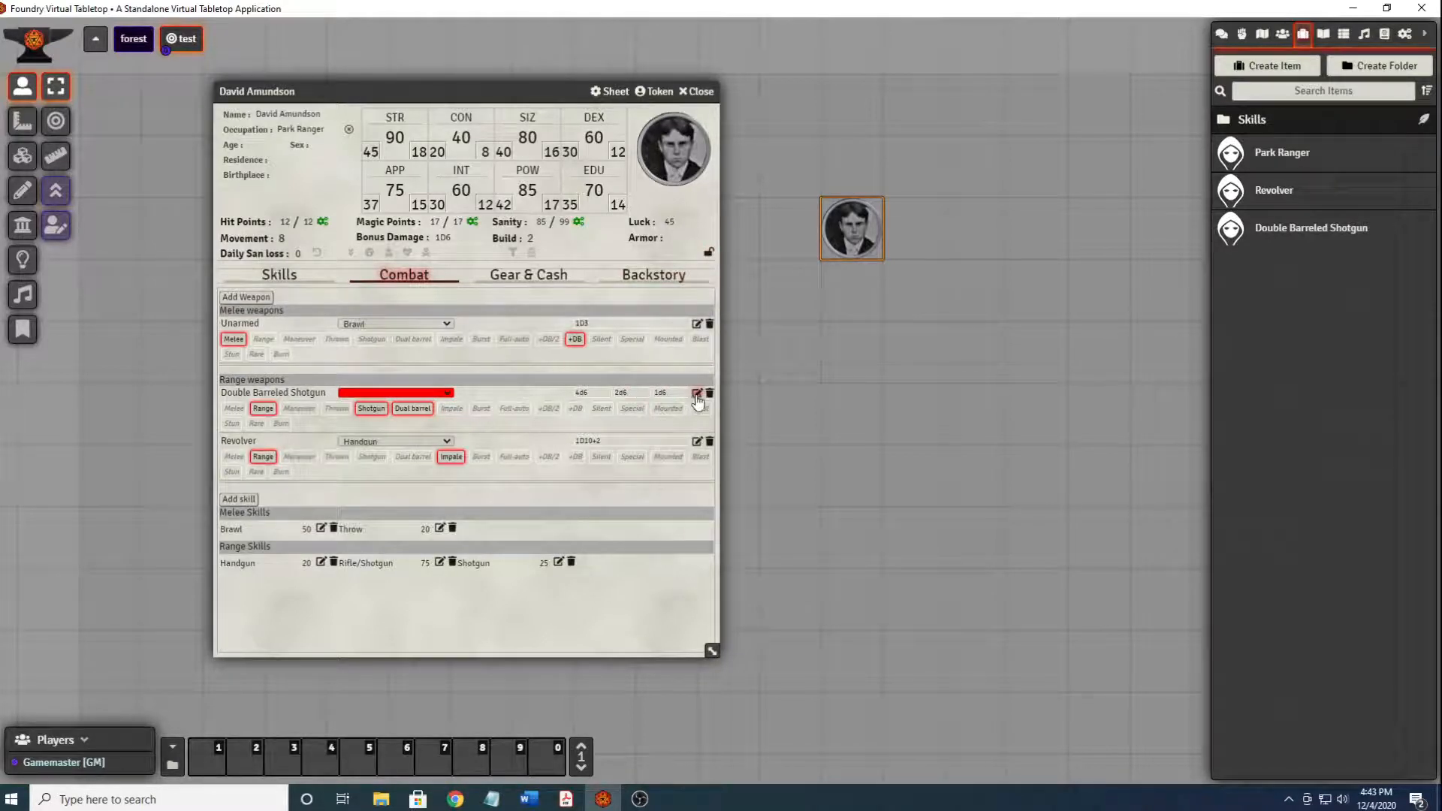
click(448, 393)
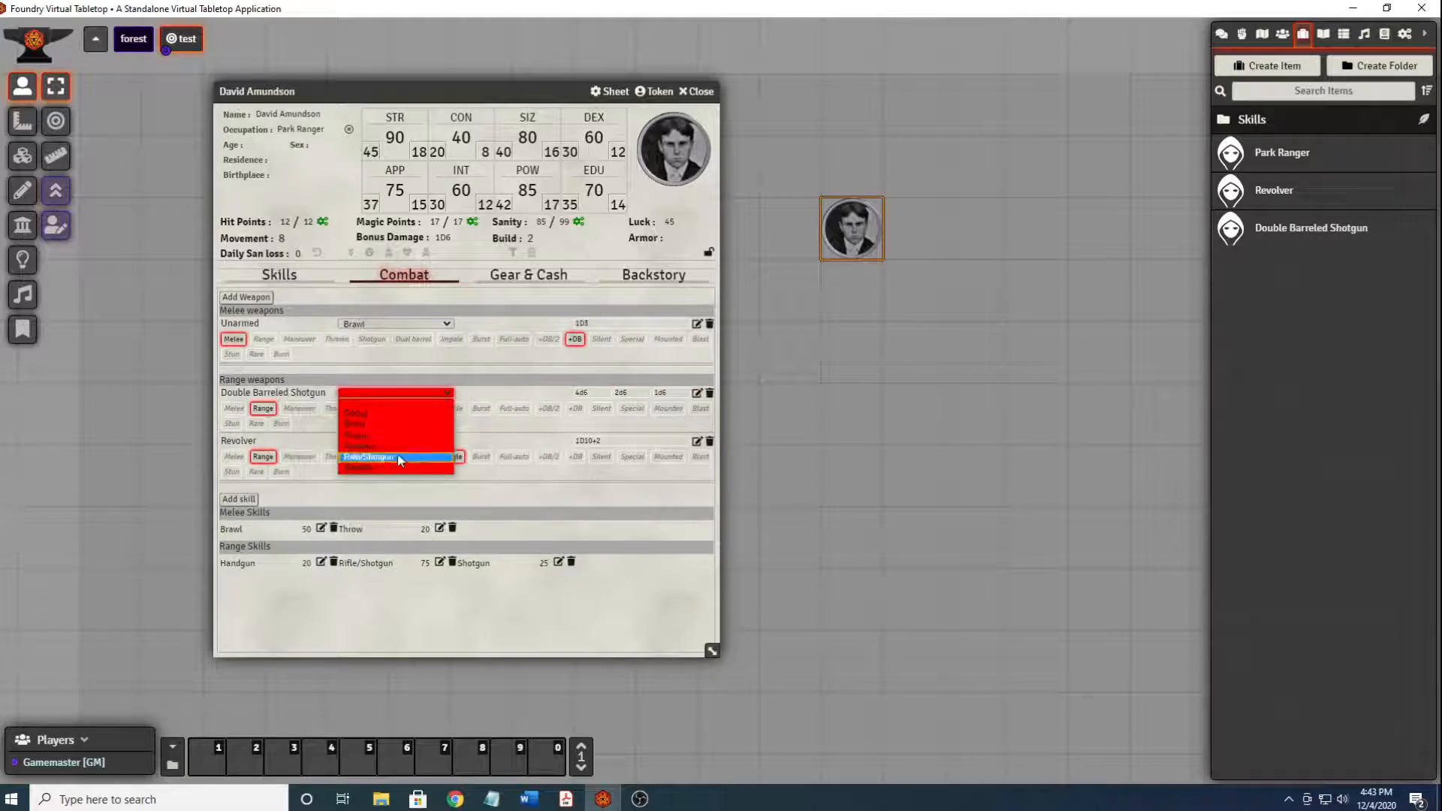
click(398, 457)
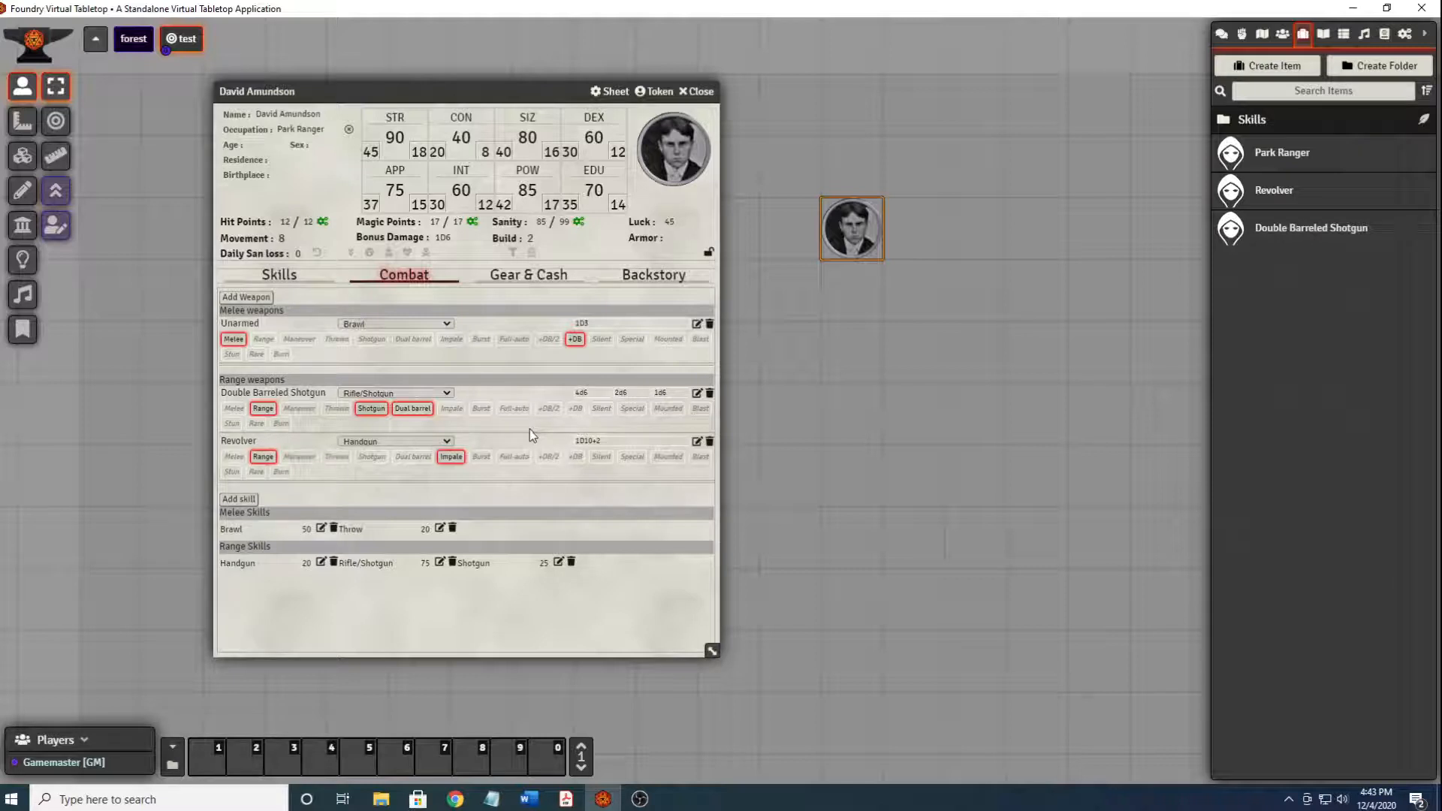
Review the weapon details of the character's Revolver and of the Double Barreled Shotgun item.
click(697, 442)
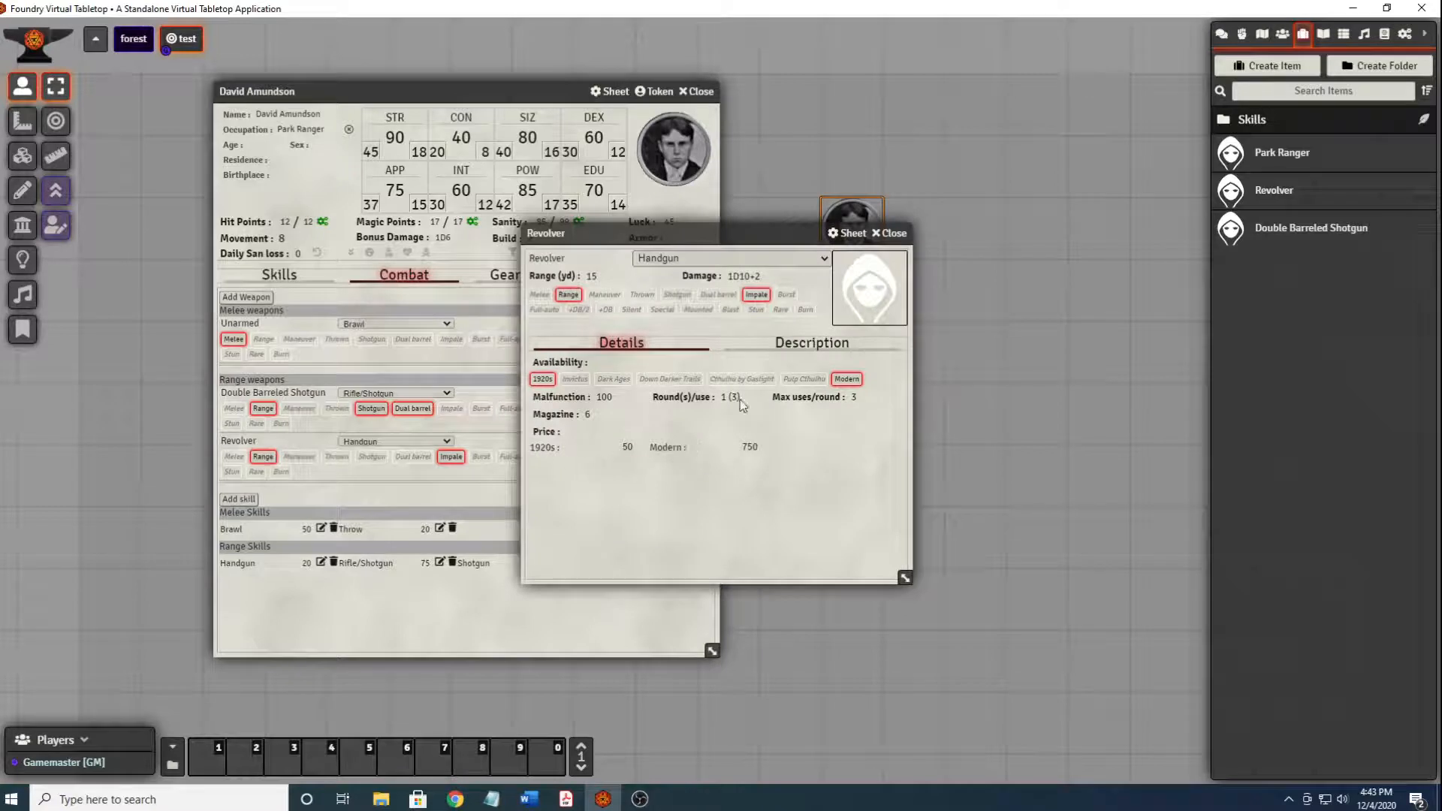
click(889, 233)
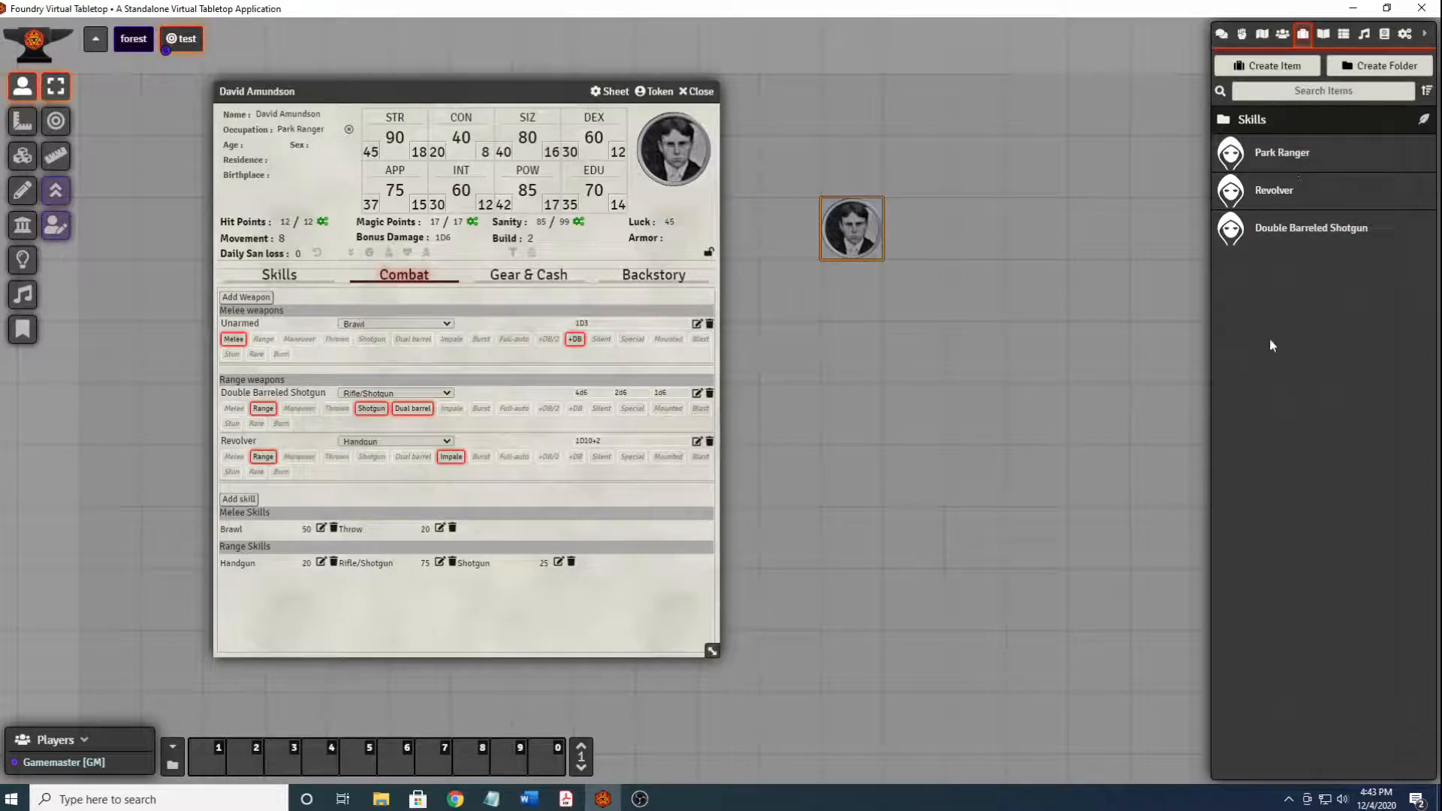
click(1310, 239)
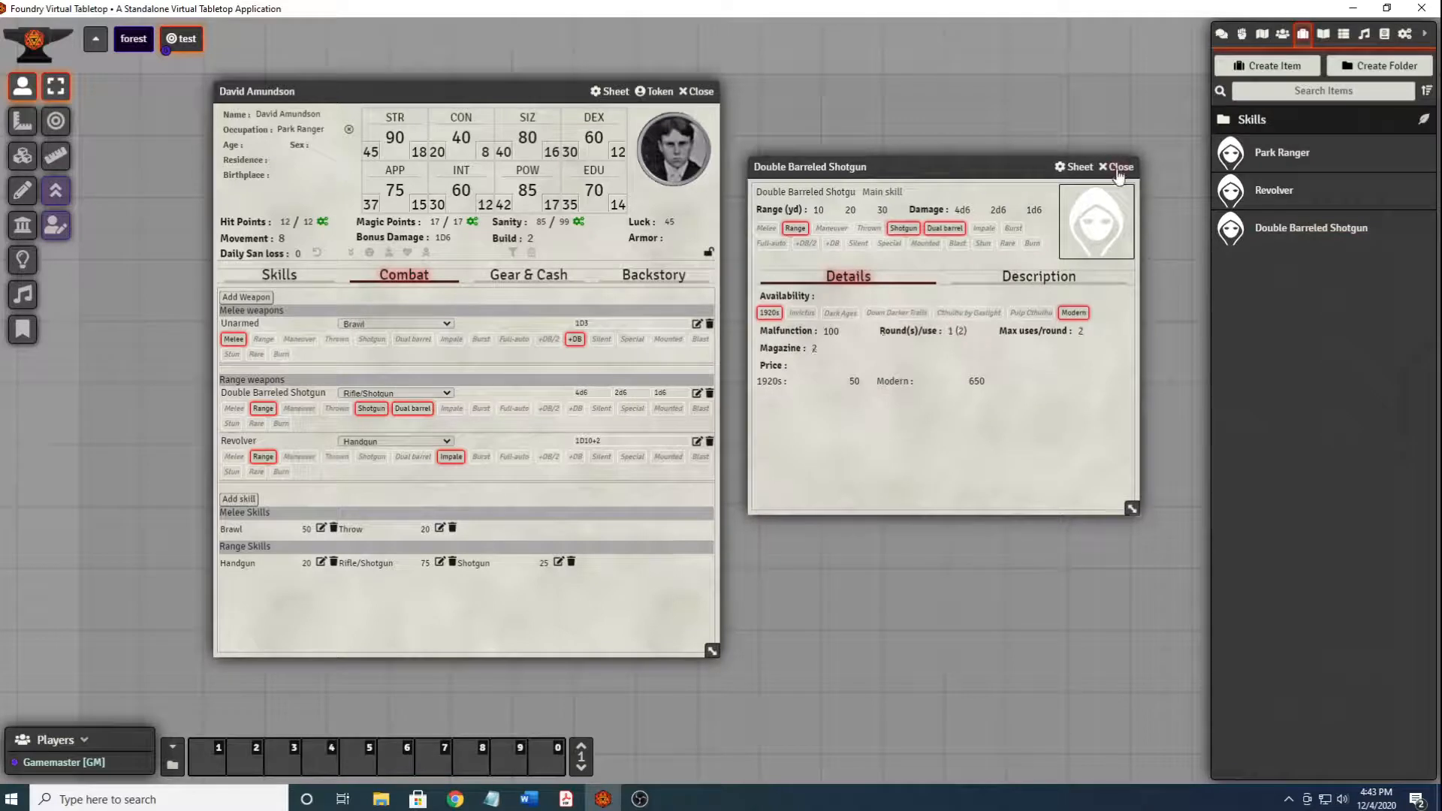
click(1119, 168)
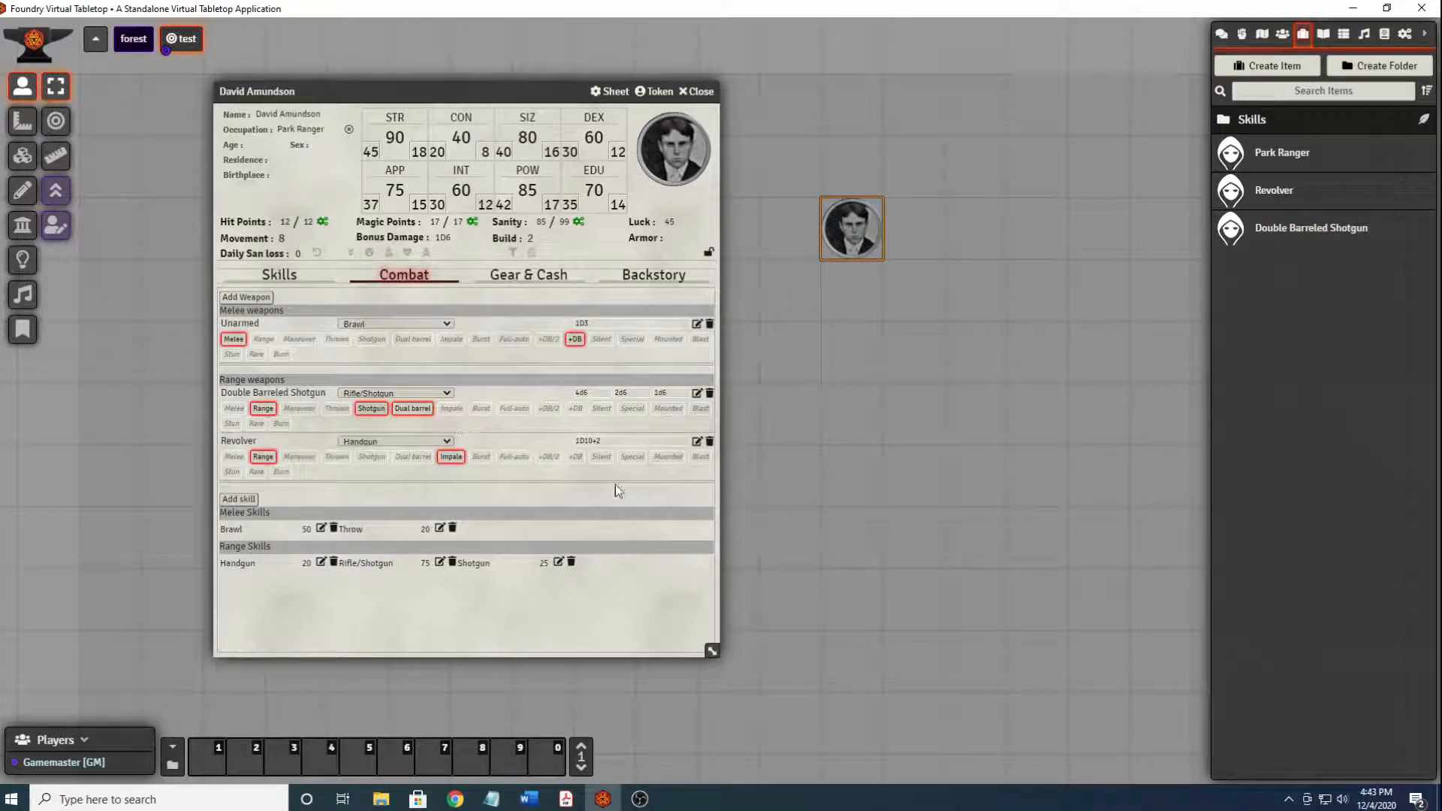
Lock the character sheet, show the chat log and start an attack with the Revolver.
click(709, 253)
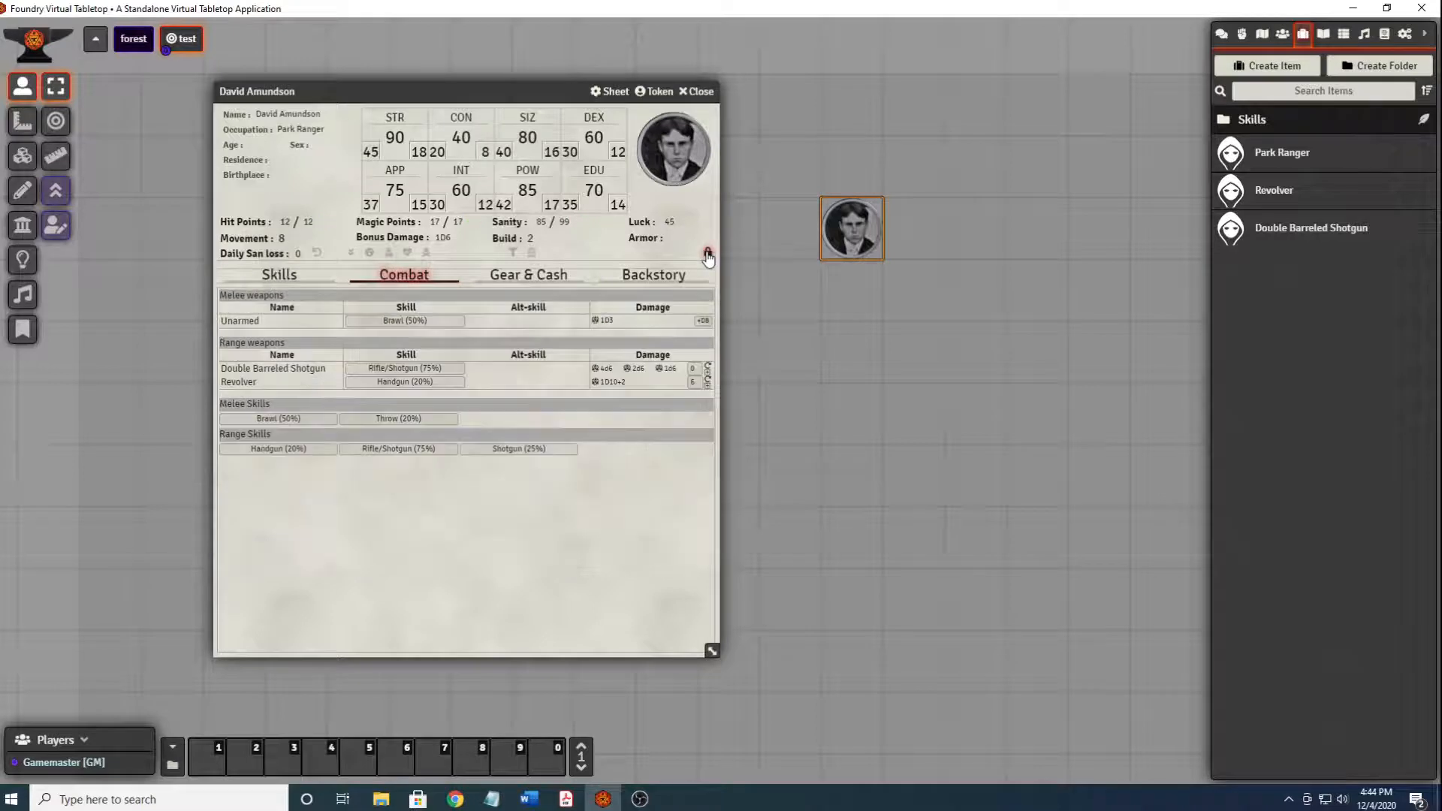
click(1220, 35)
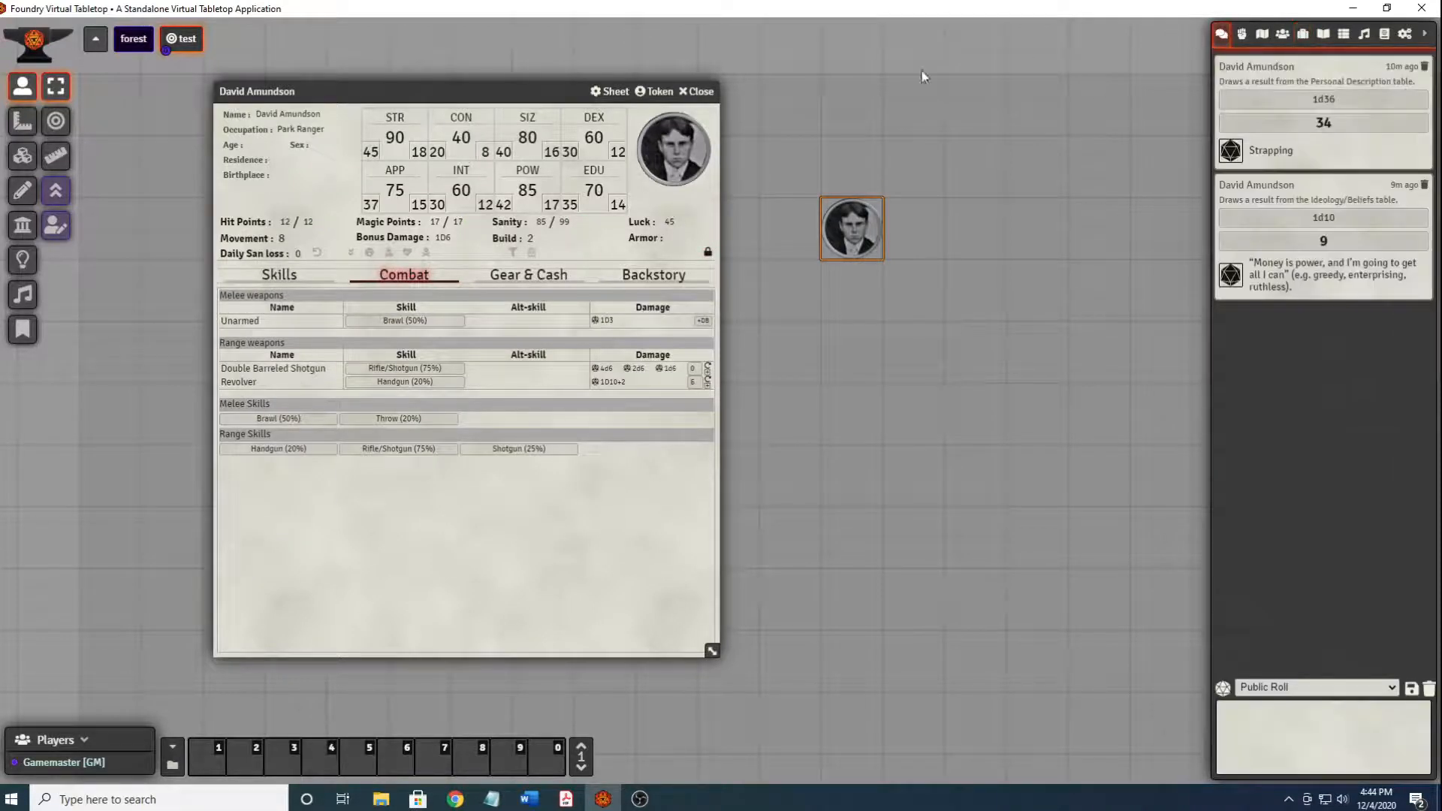
drag(476, 84, 499, 53)
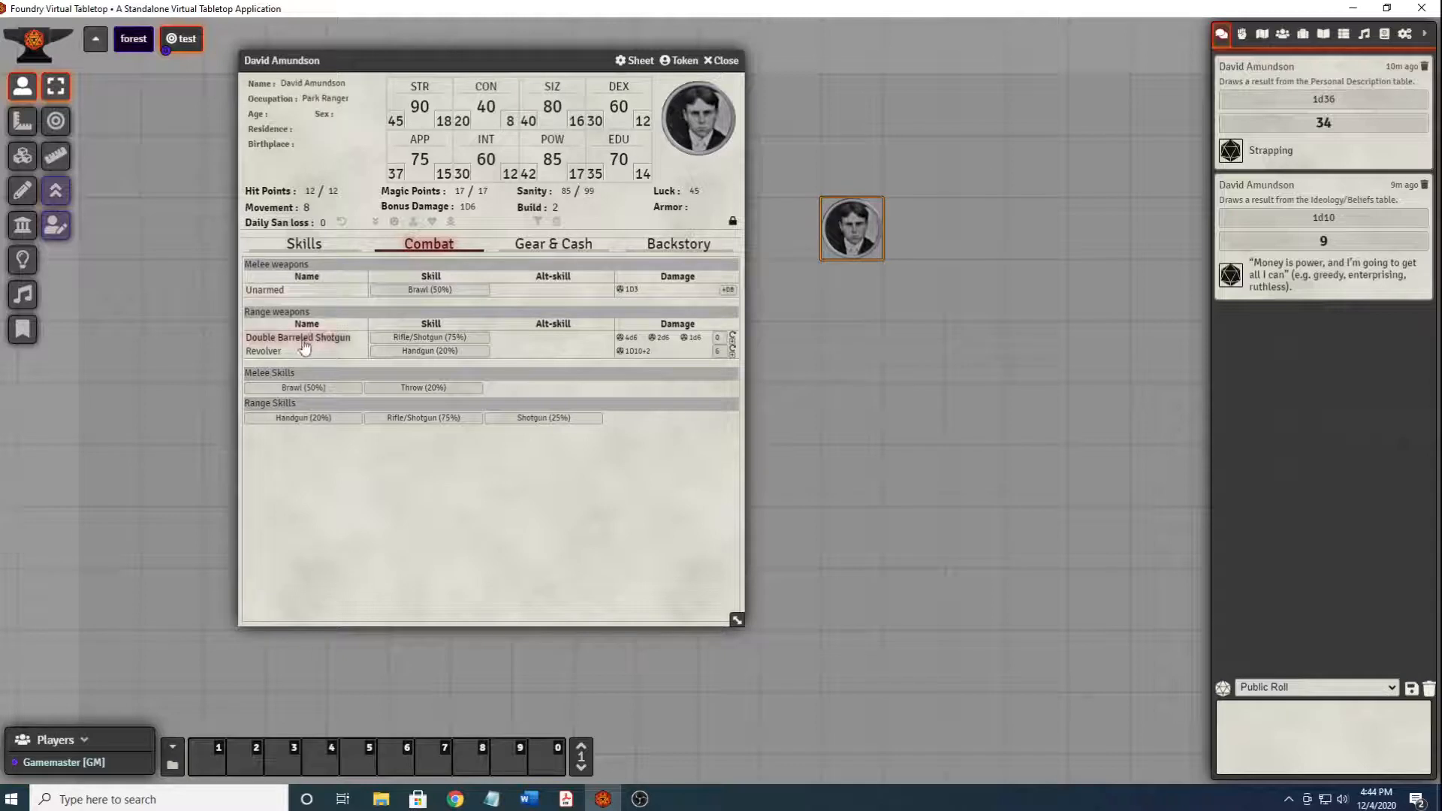
click(272, 353)
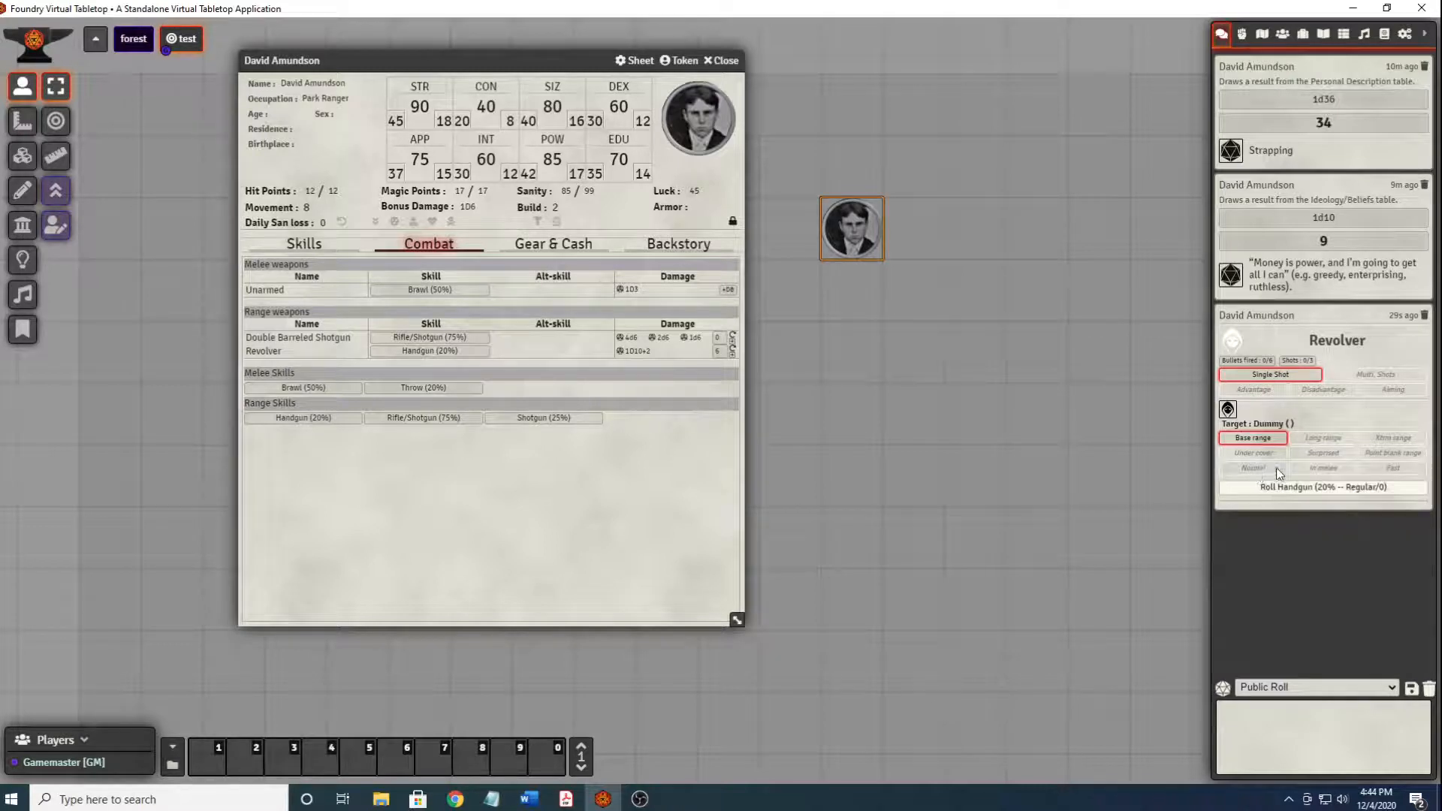
Switch the Revolver attack to Multi. Shots and fire three base-range shots at the Dummy target.
click(1250, 470)
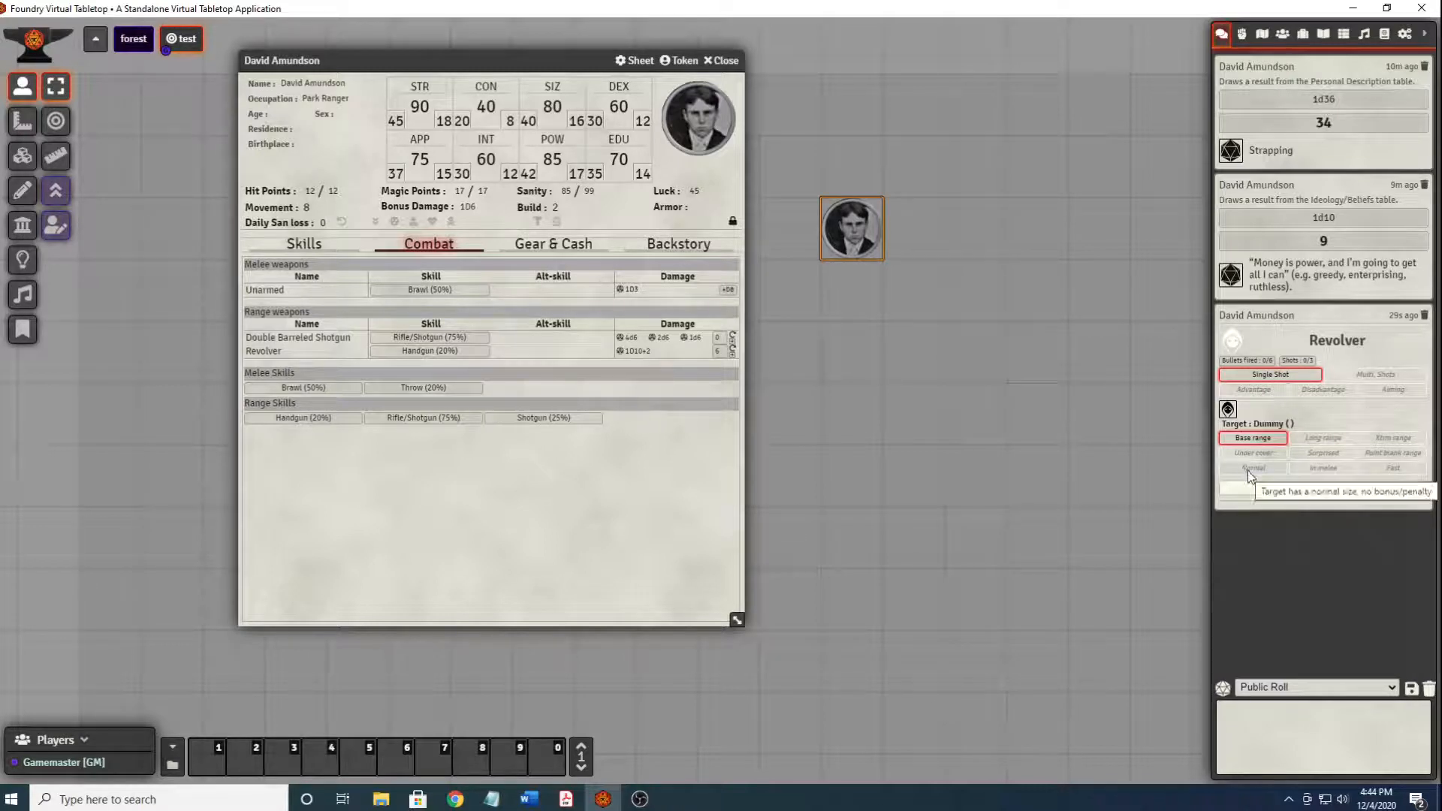
click(1248, 470)
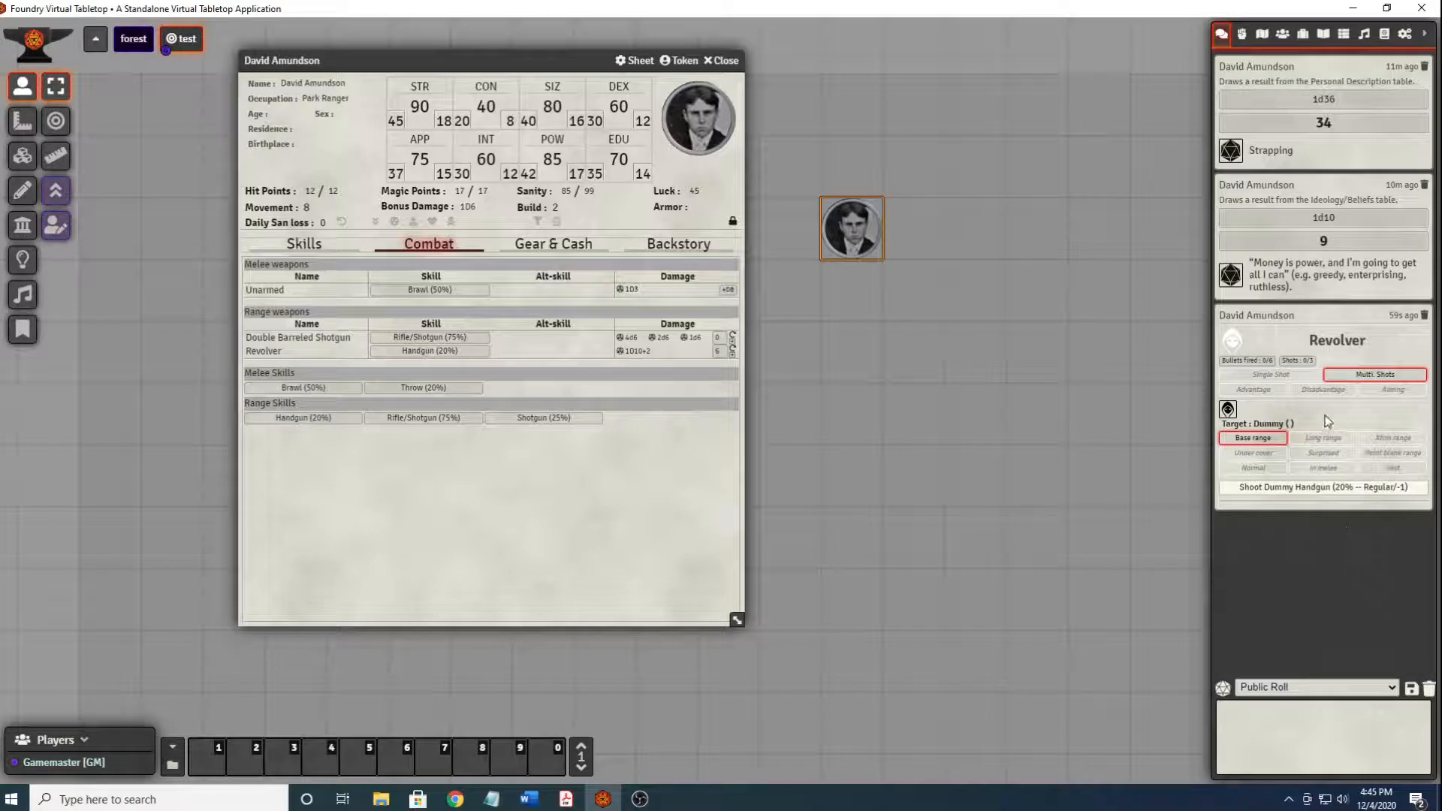
click(1326, 488)
click(1325, 488)
click(1325, 489)
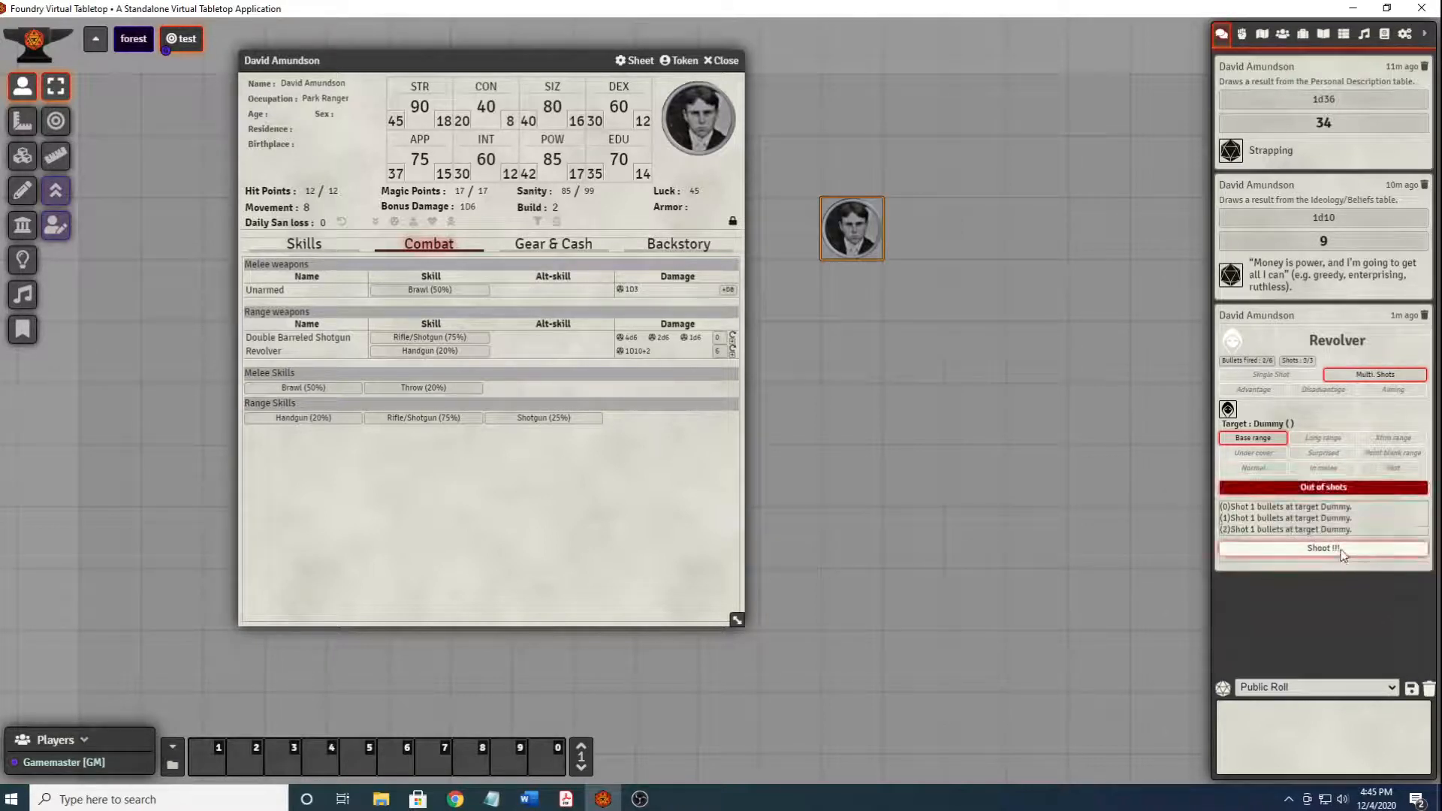
click(1340, 549)
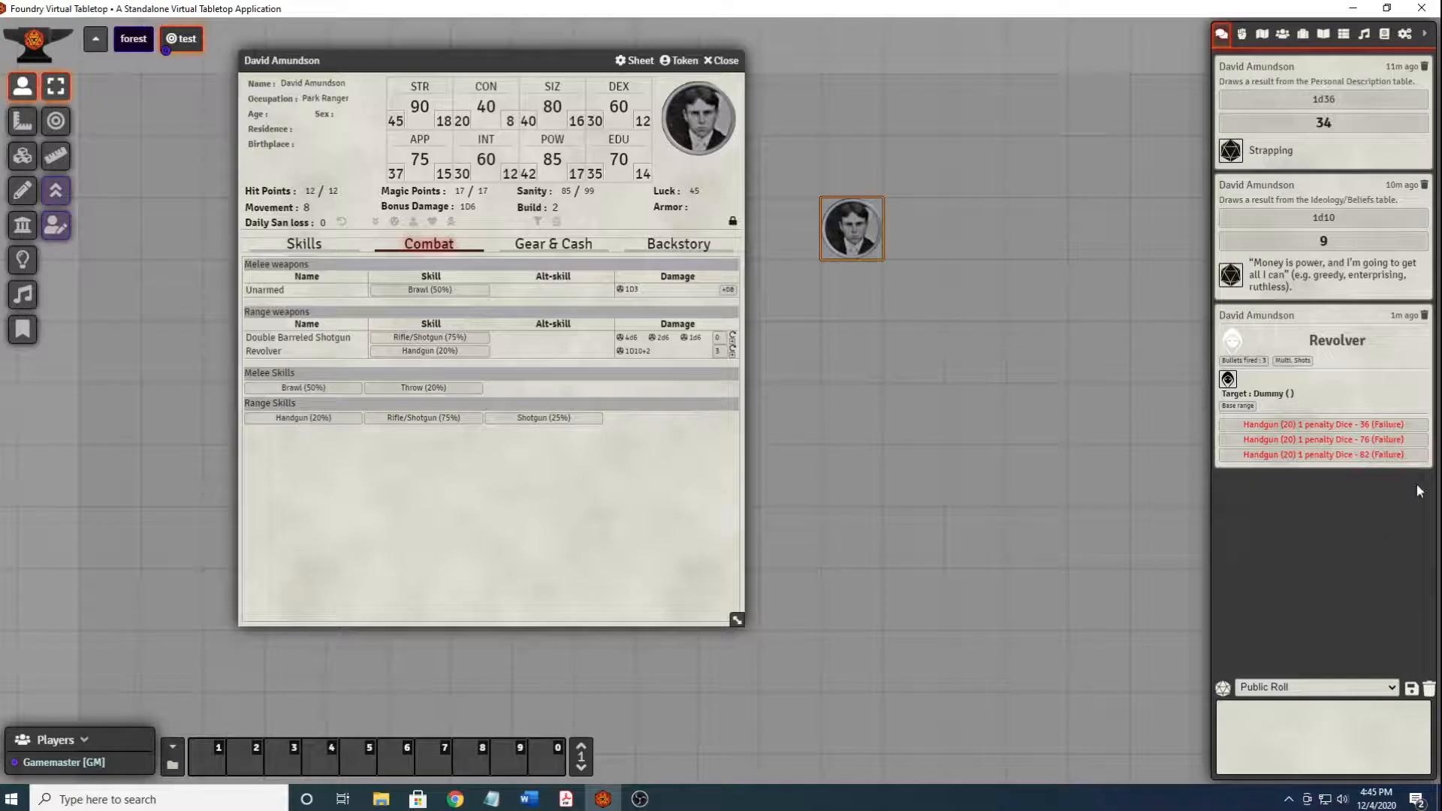
Delete the Revolver attack card from the chat log and reload both the Revolver and the Double Barreled Shotgun.
click(1424, 318)
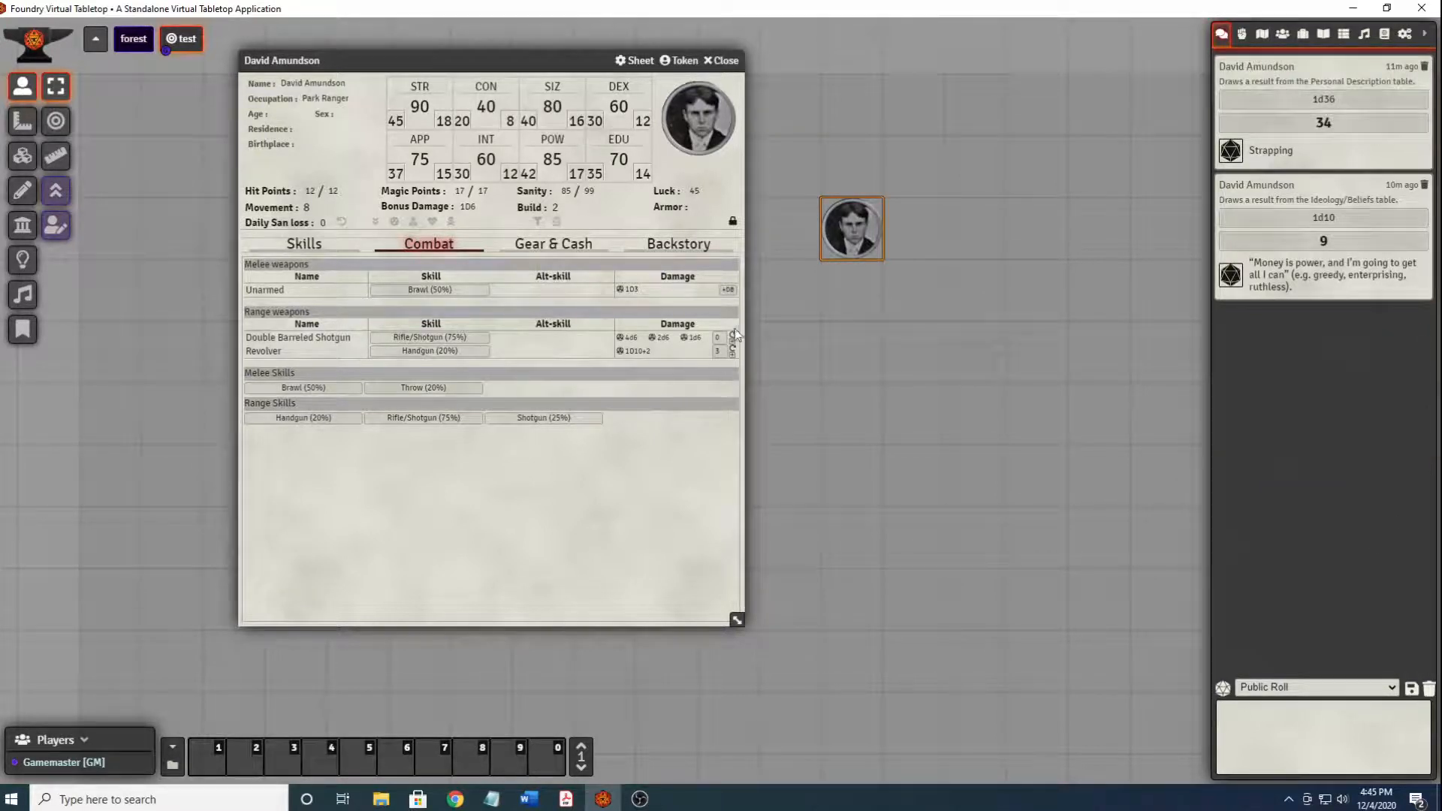
click(732, 350)
click(732, 335)
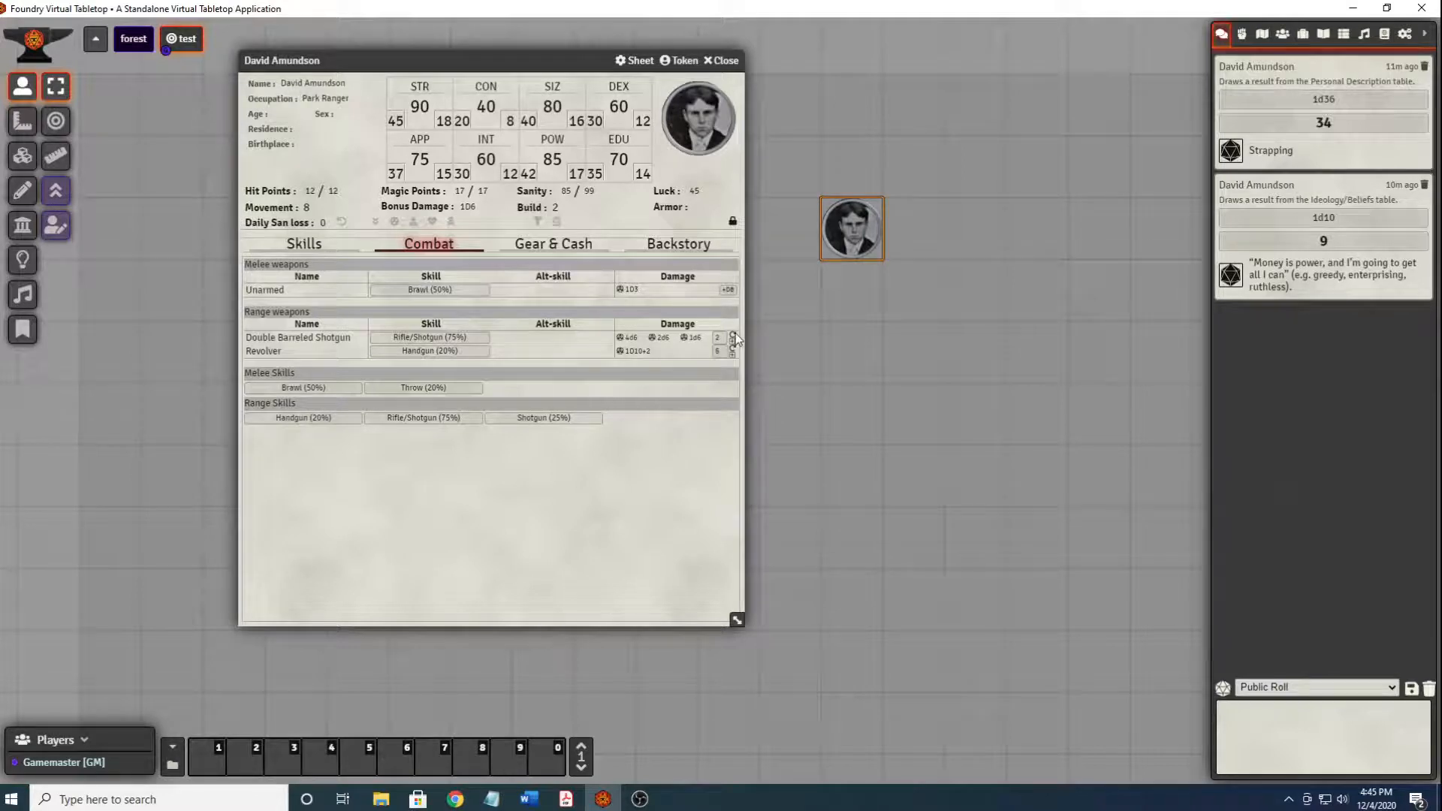
Fire a single base-range shot at the Dummy with the Double Barreled Shotgun and roll its damage, viewing the details of both rolls.
click(319, 339)
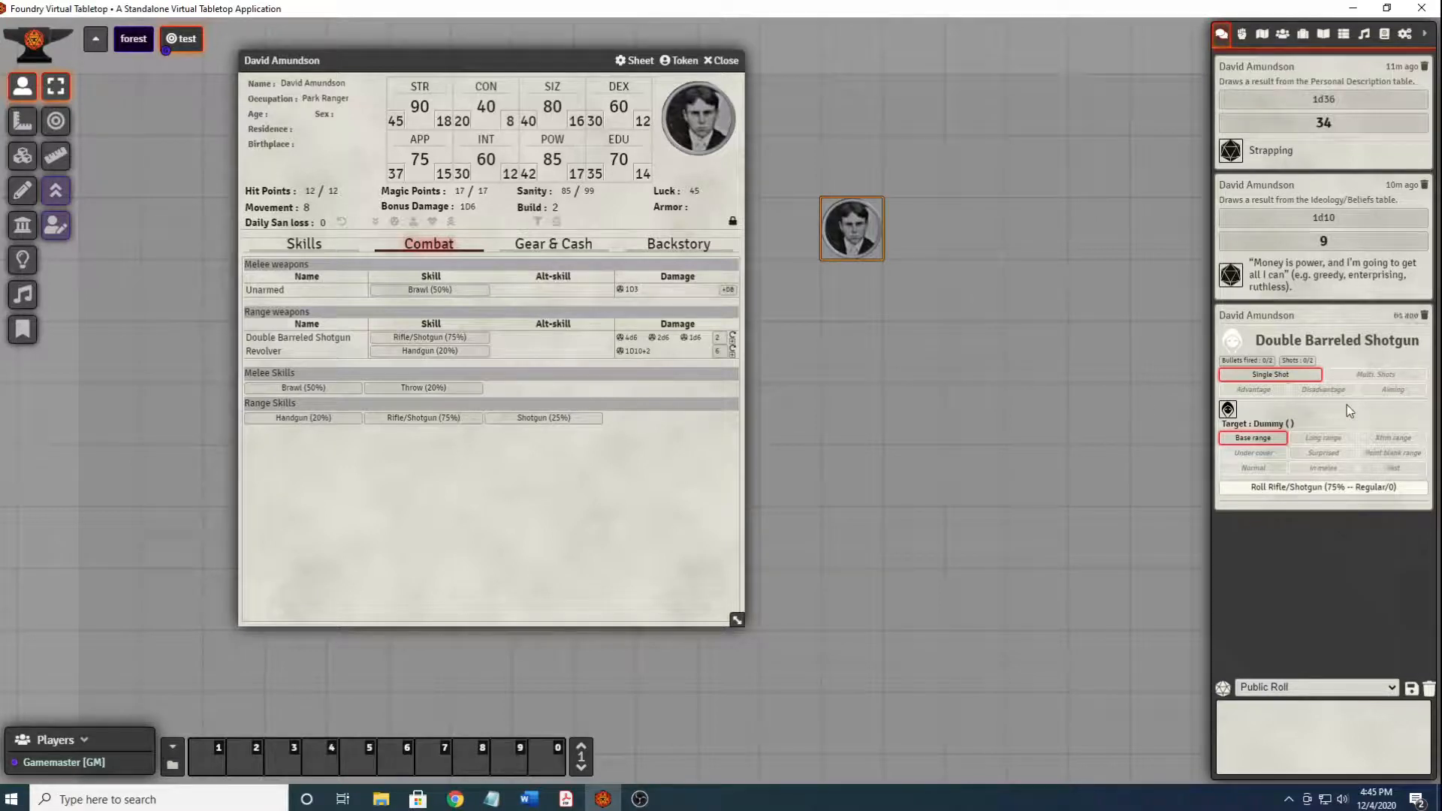
click(1308, 488)
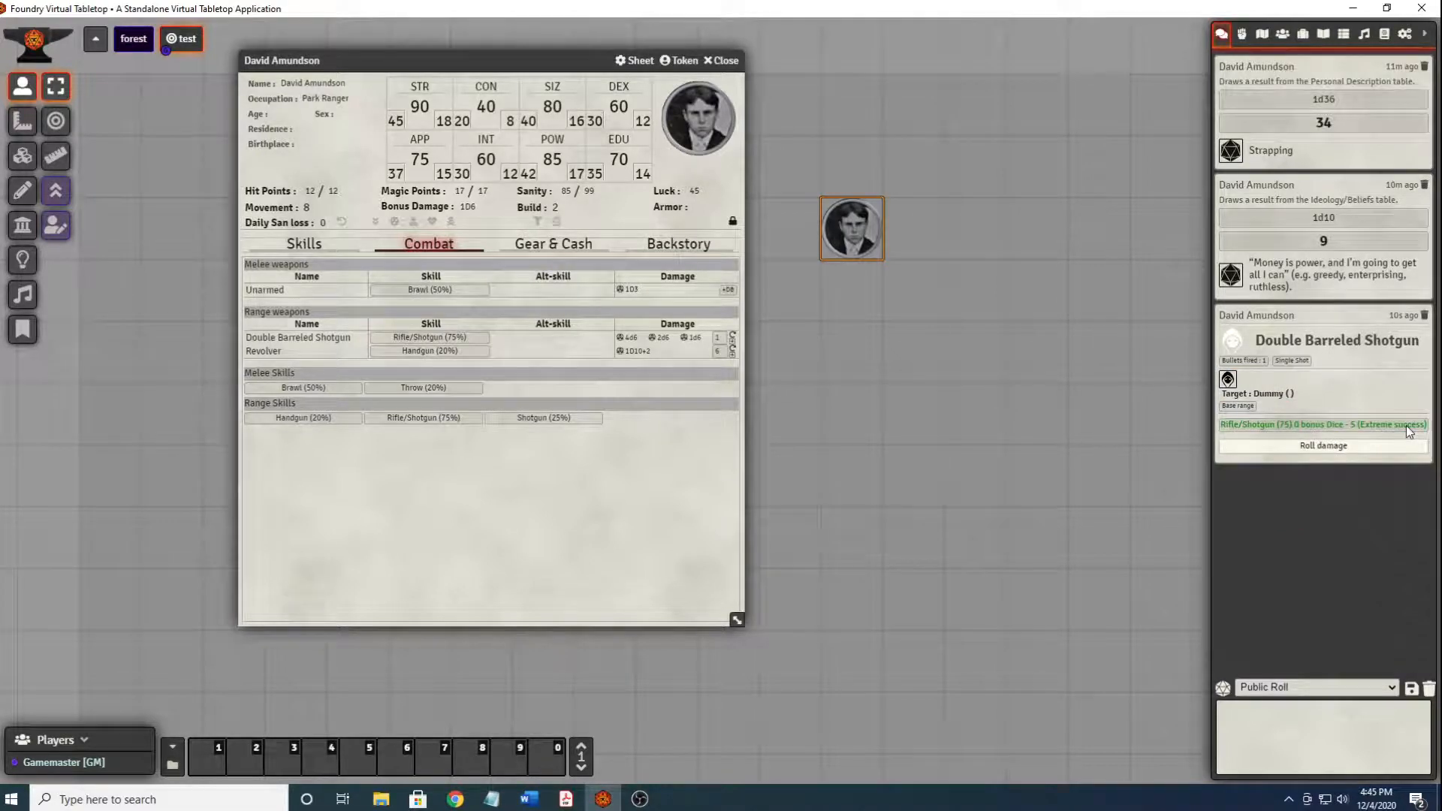
click(1331, 425)
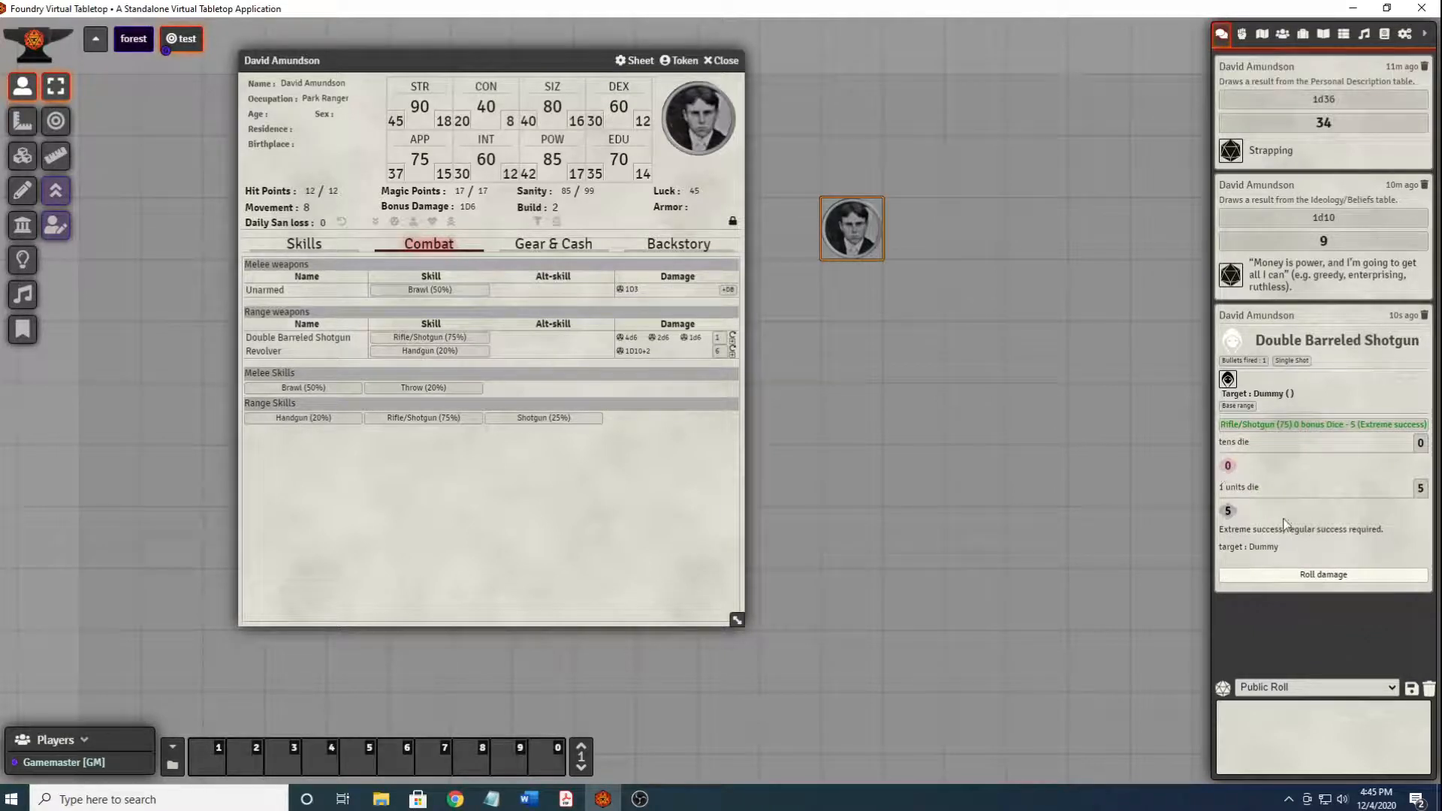
click(1293, 427)
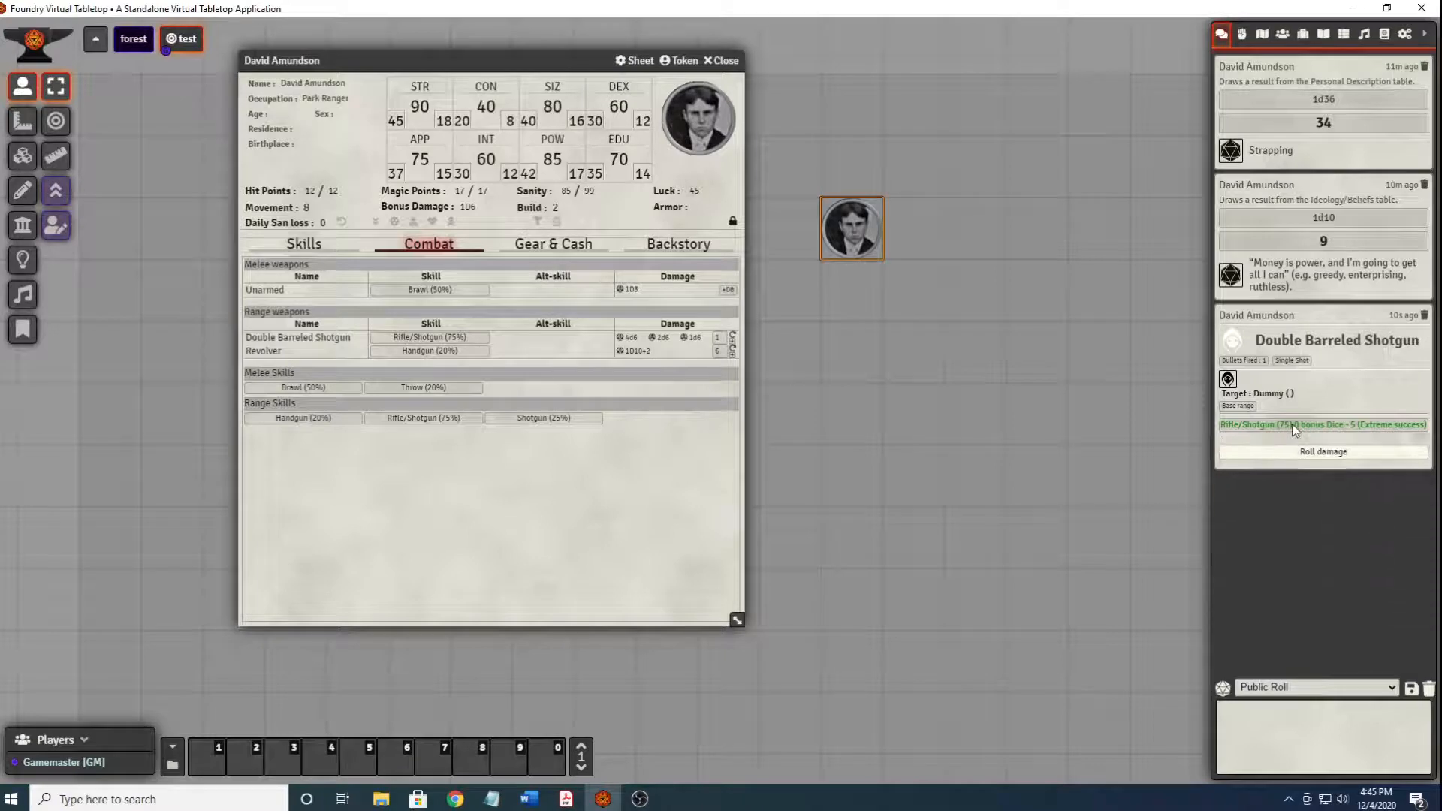
click(1323, 446)
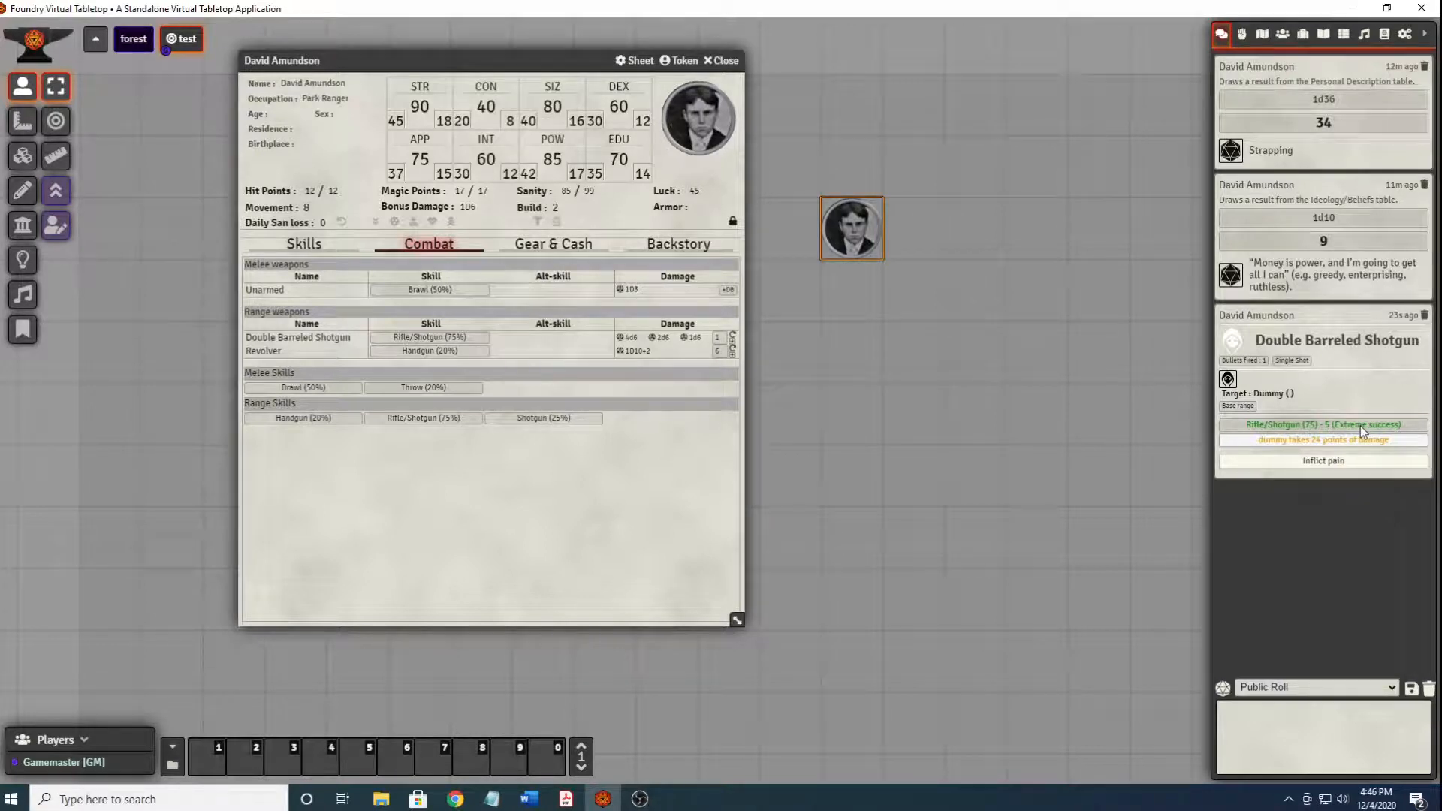
click(1310, 439)
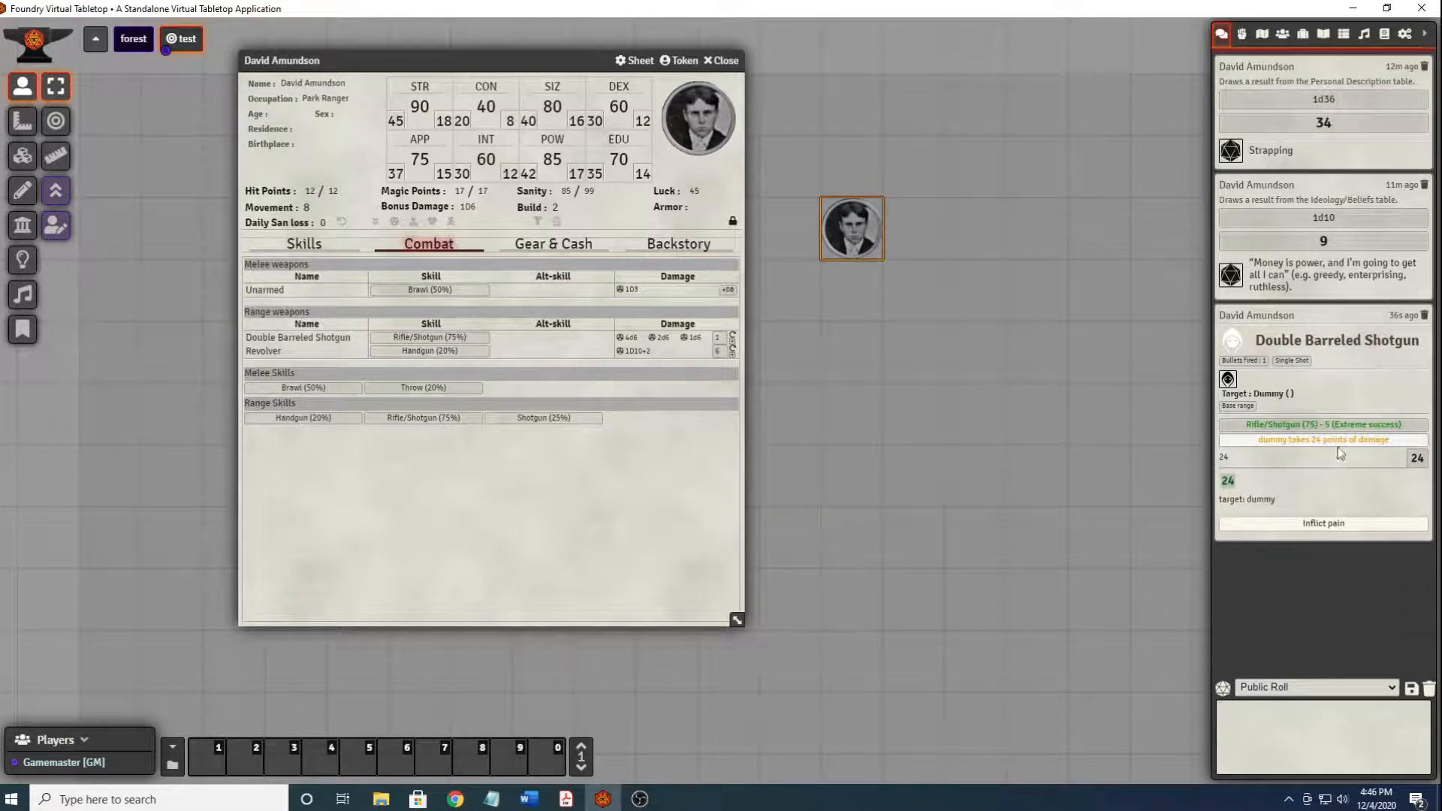
Fire the Double Barreled Shotgun's remaining shell at the Dummy as a single base-range shot and reload the weapon.
click(278, 339)
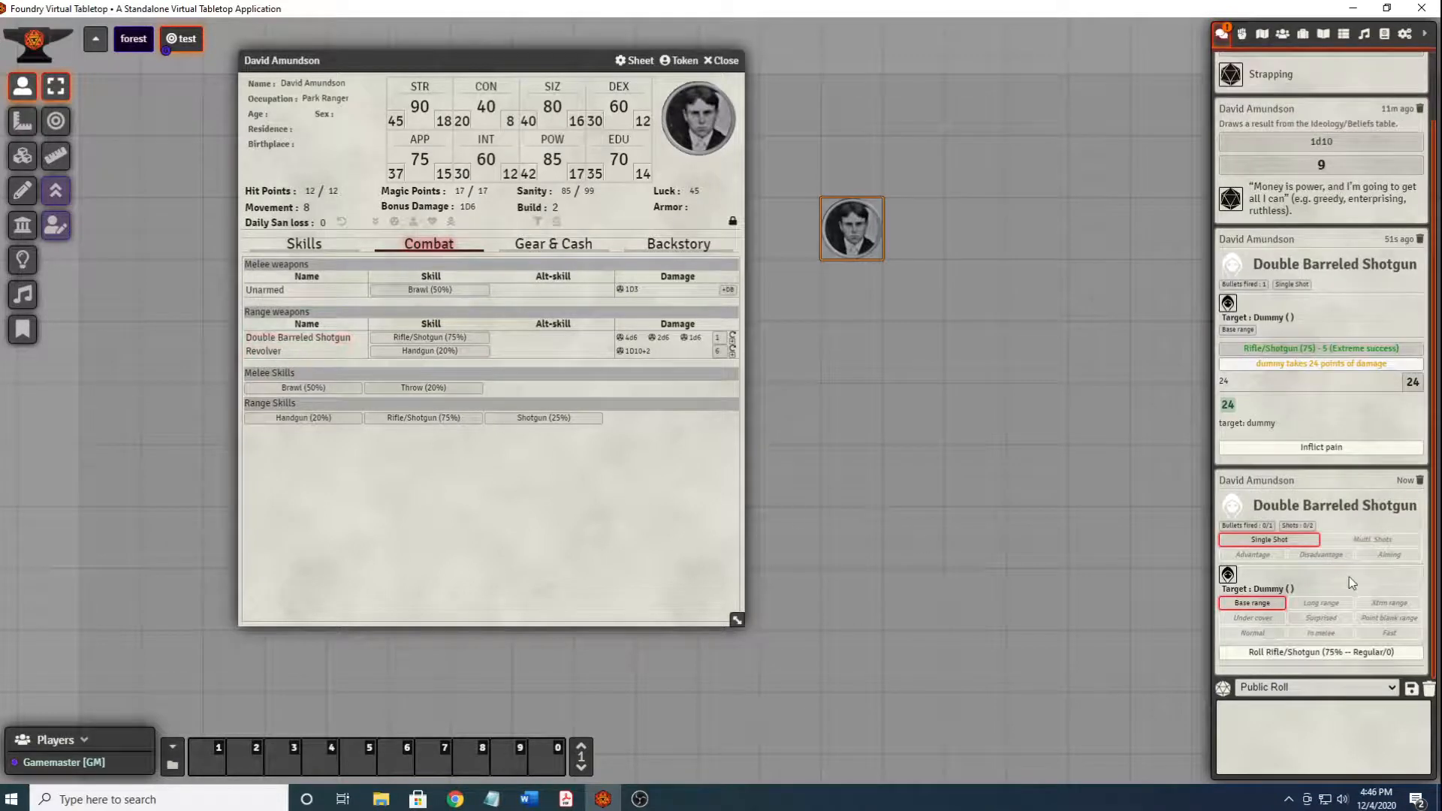
click(1327, 653)
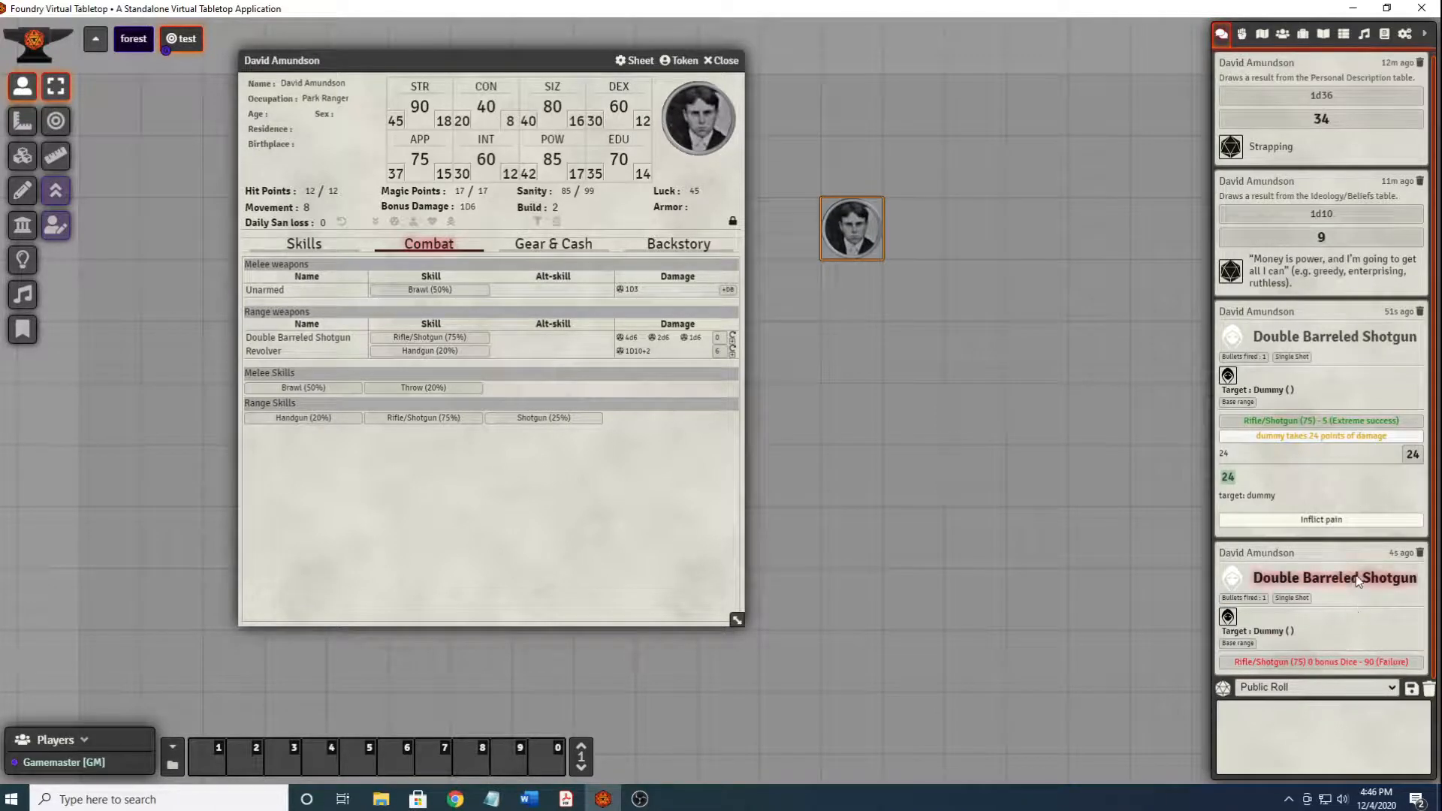
click(734, 337)
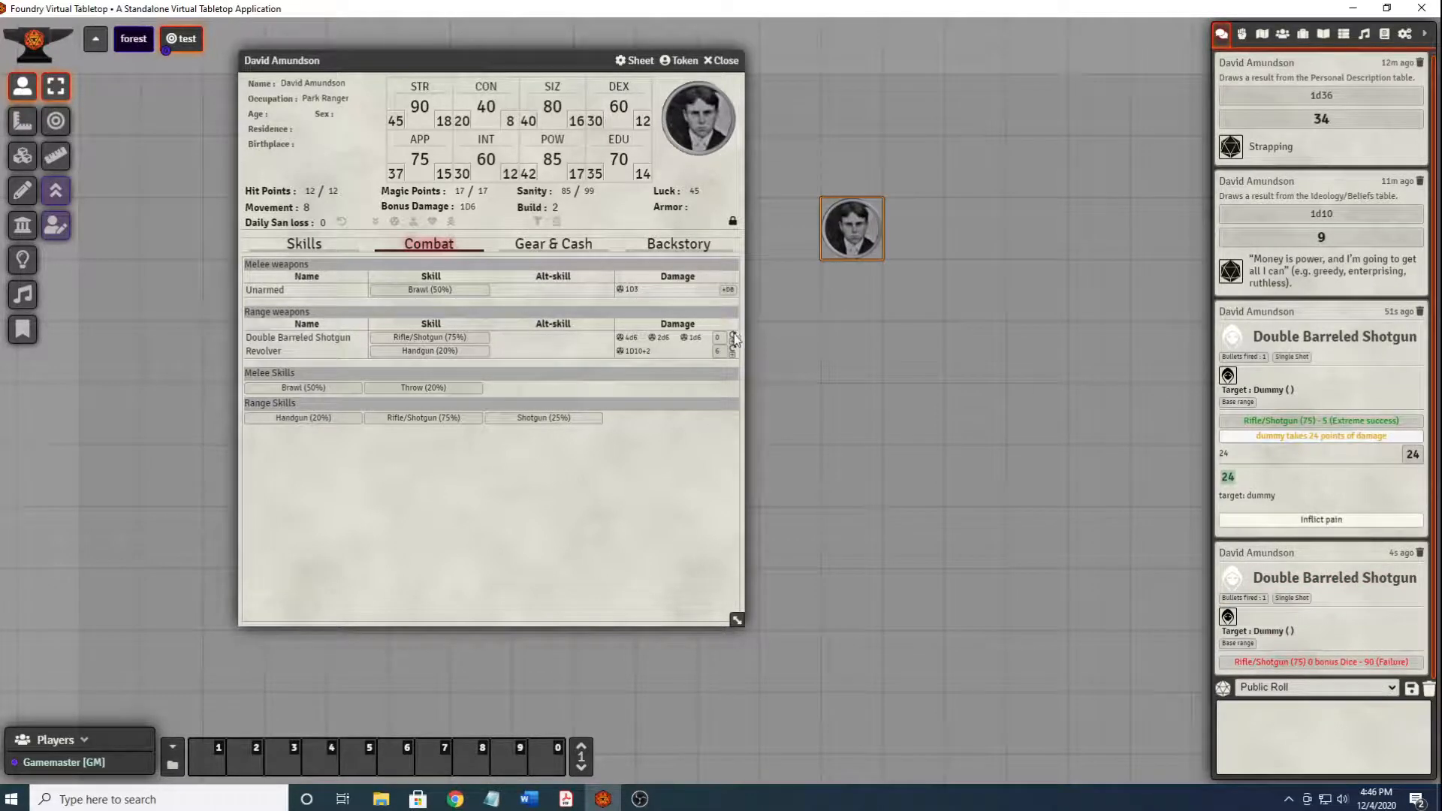
click(734, 337)
Make two separate single-shot, base-range attacks on the Dummy with the reloaded Double Barreled Shotgun.
click(324, 338)
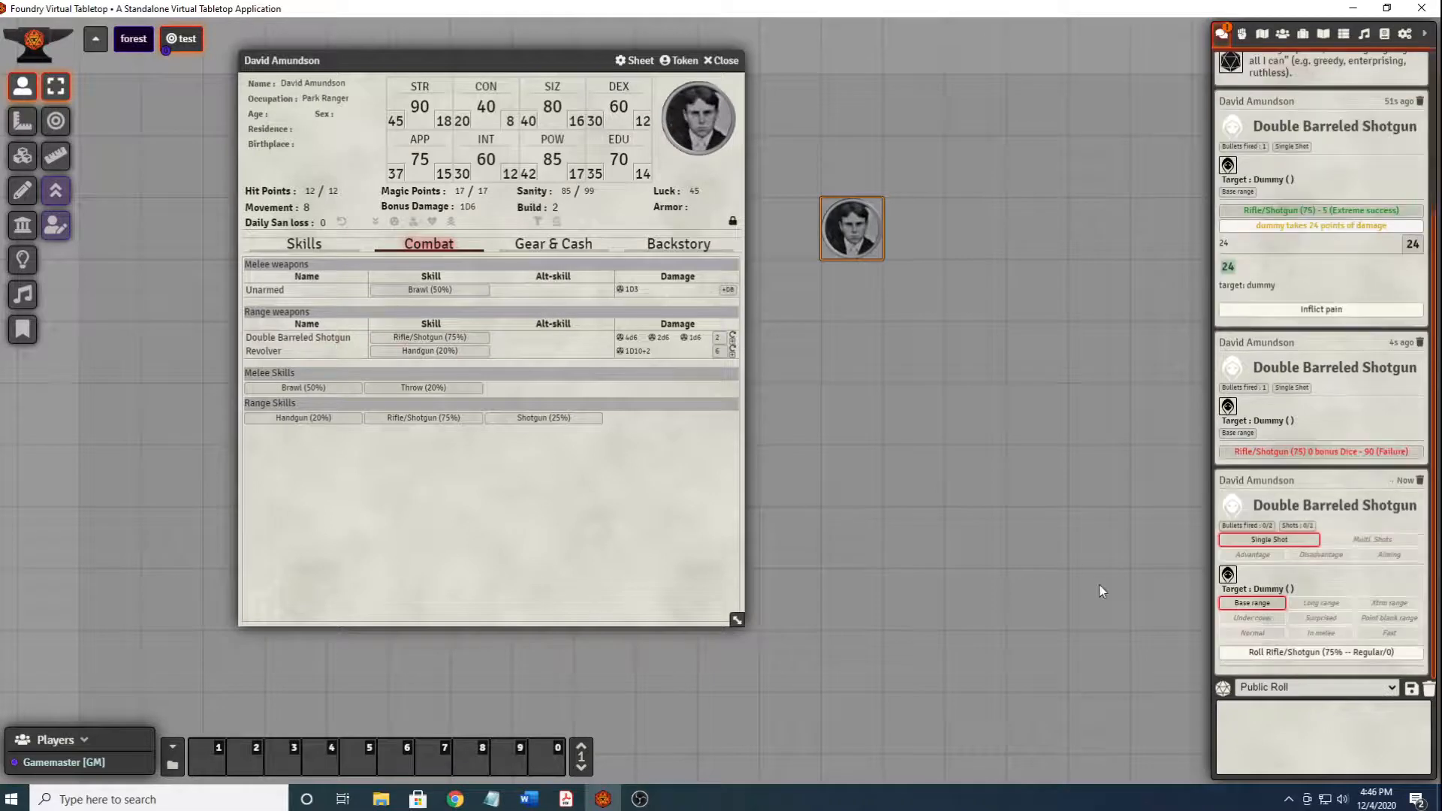
click(1321, 652)
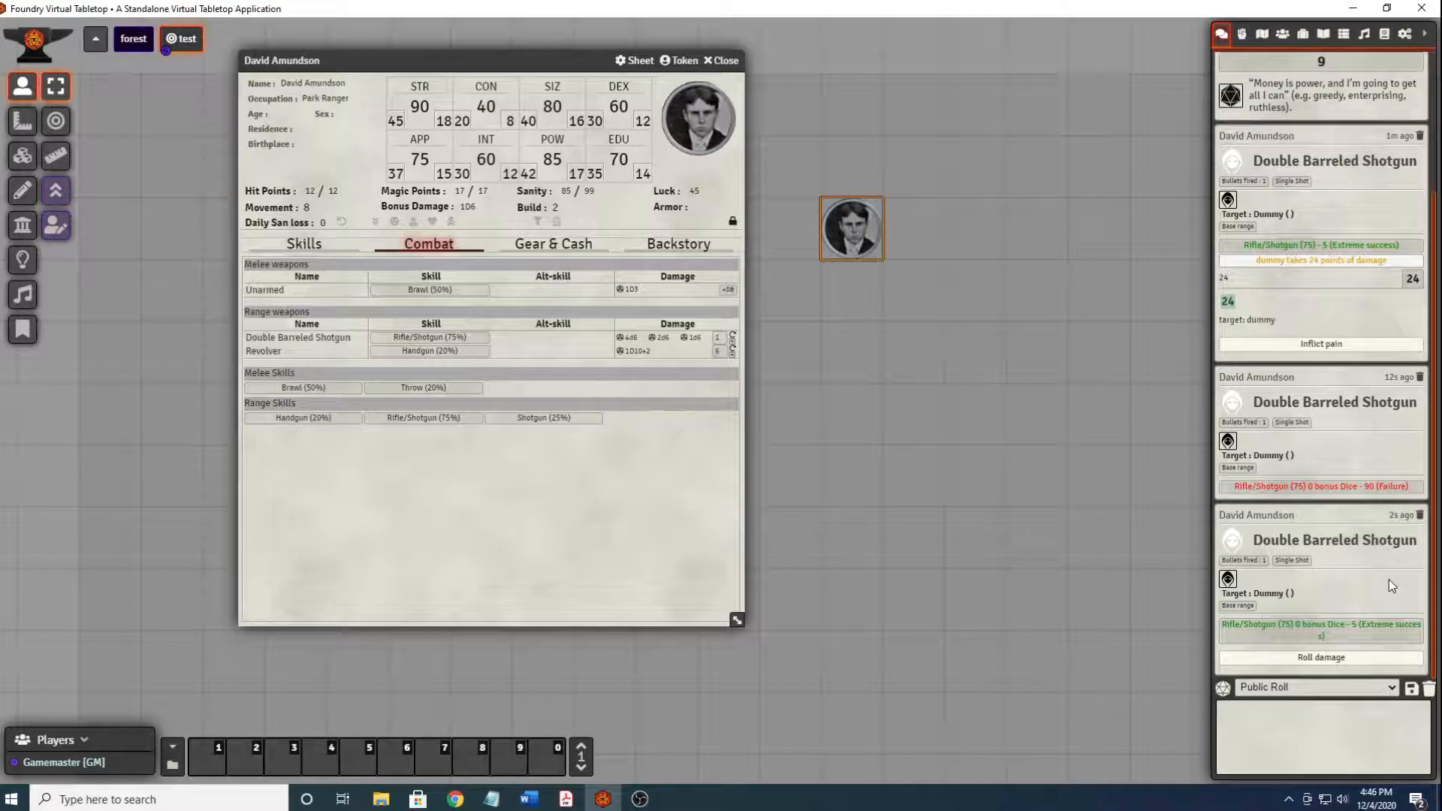
click(298, 337)
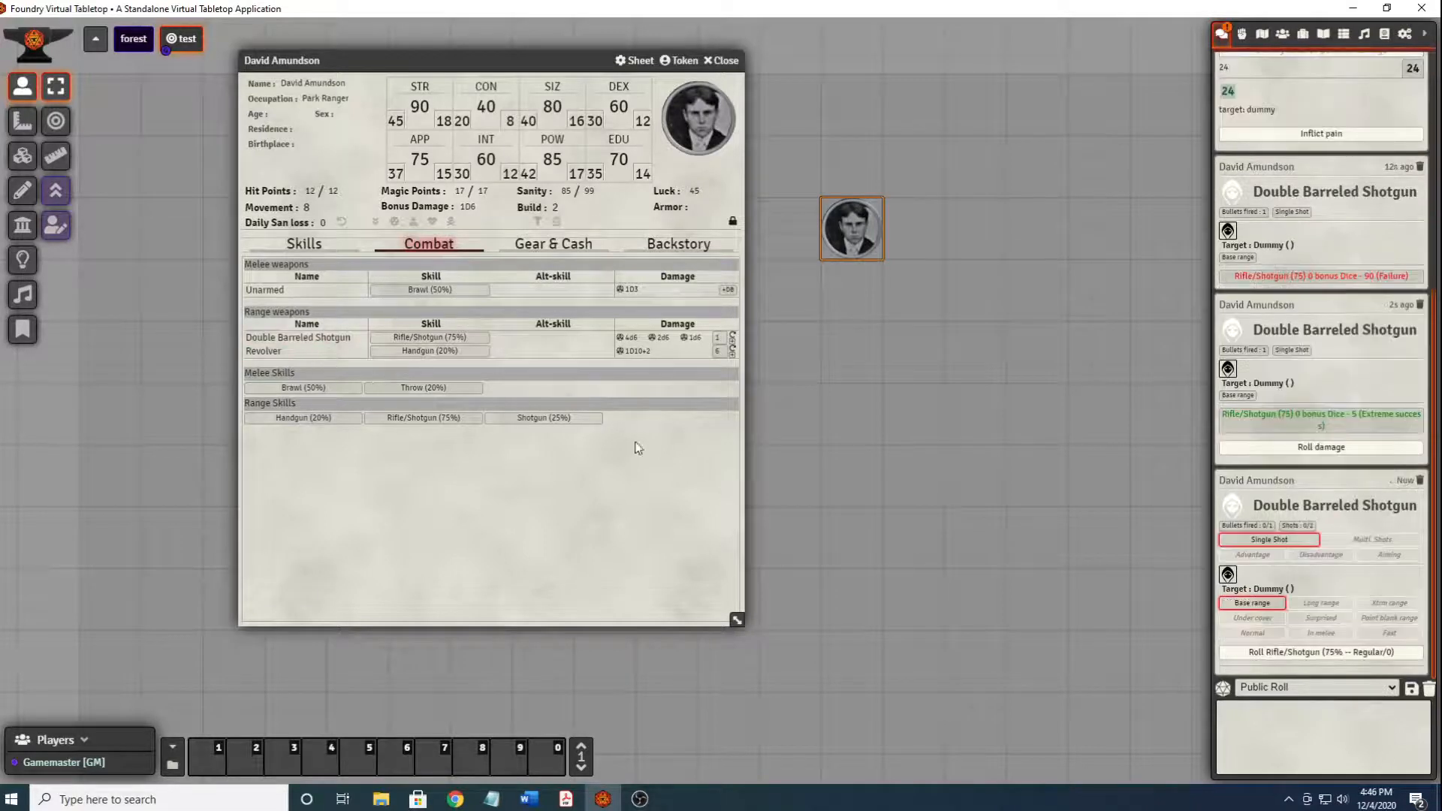
click(1303, 653)
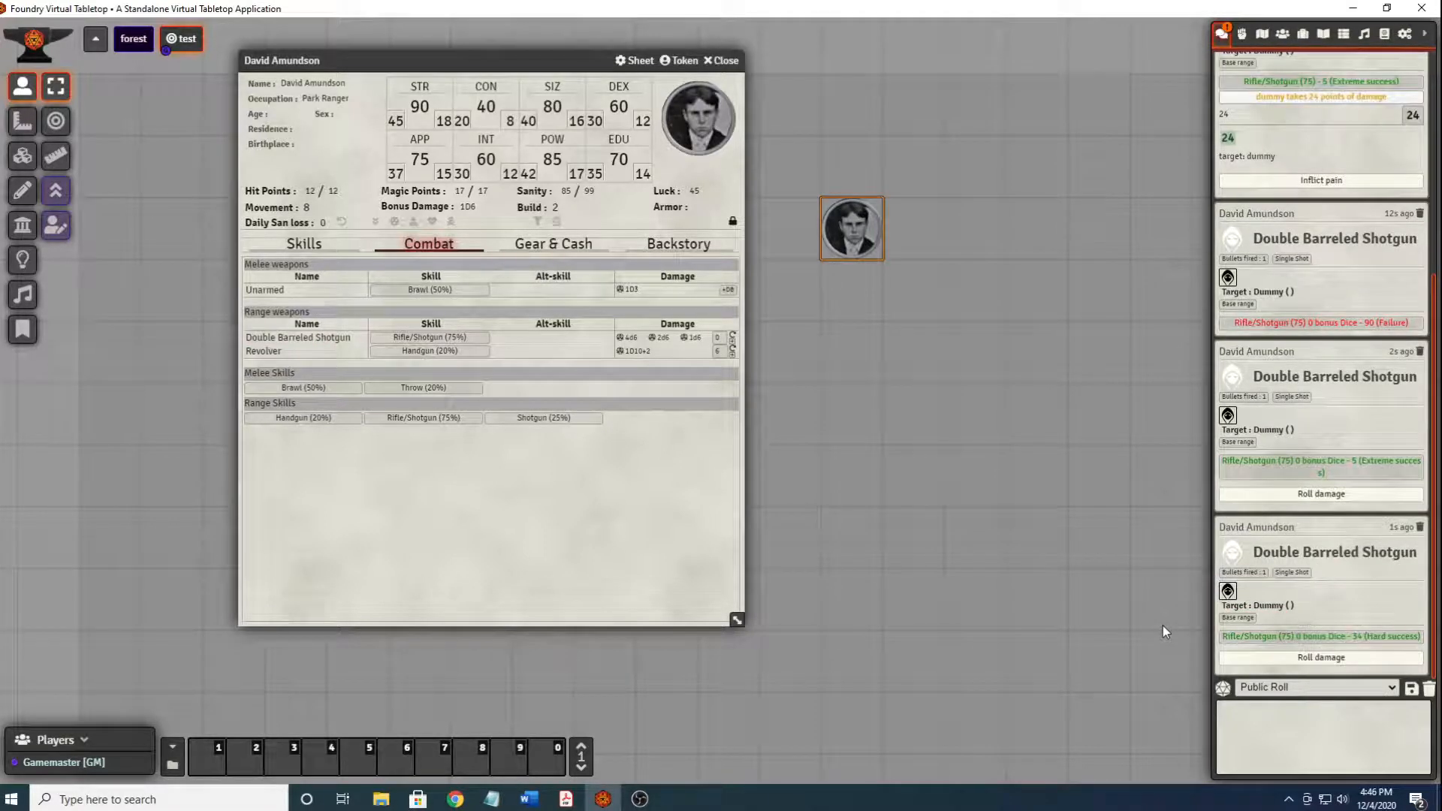
Roll the damage of the latest shotgun hit, review the breakdown and inflict the damage on the Dummy.
click(1290, 659)
click(1336, 633)
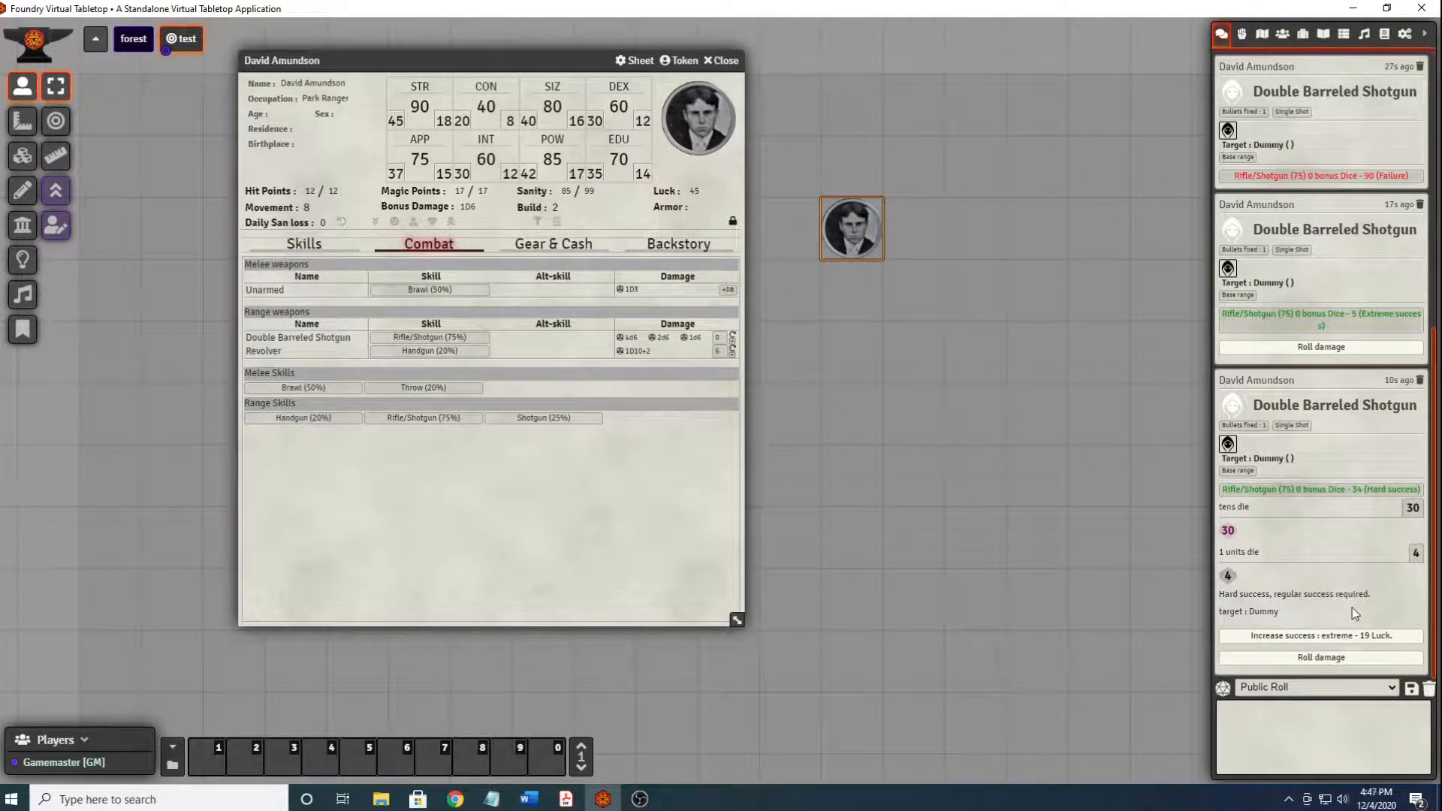
click(1324, 656)
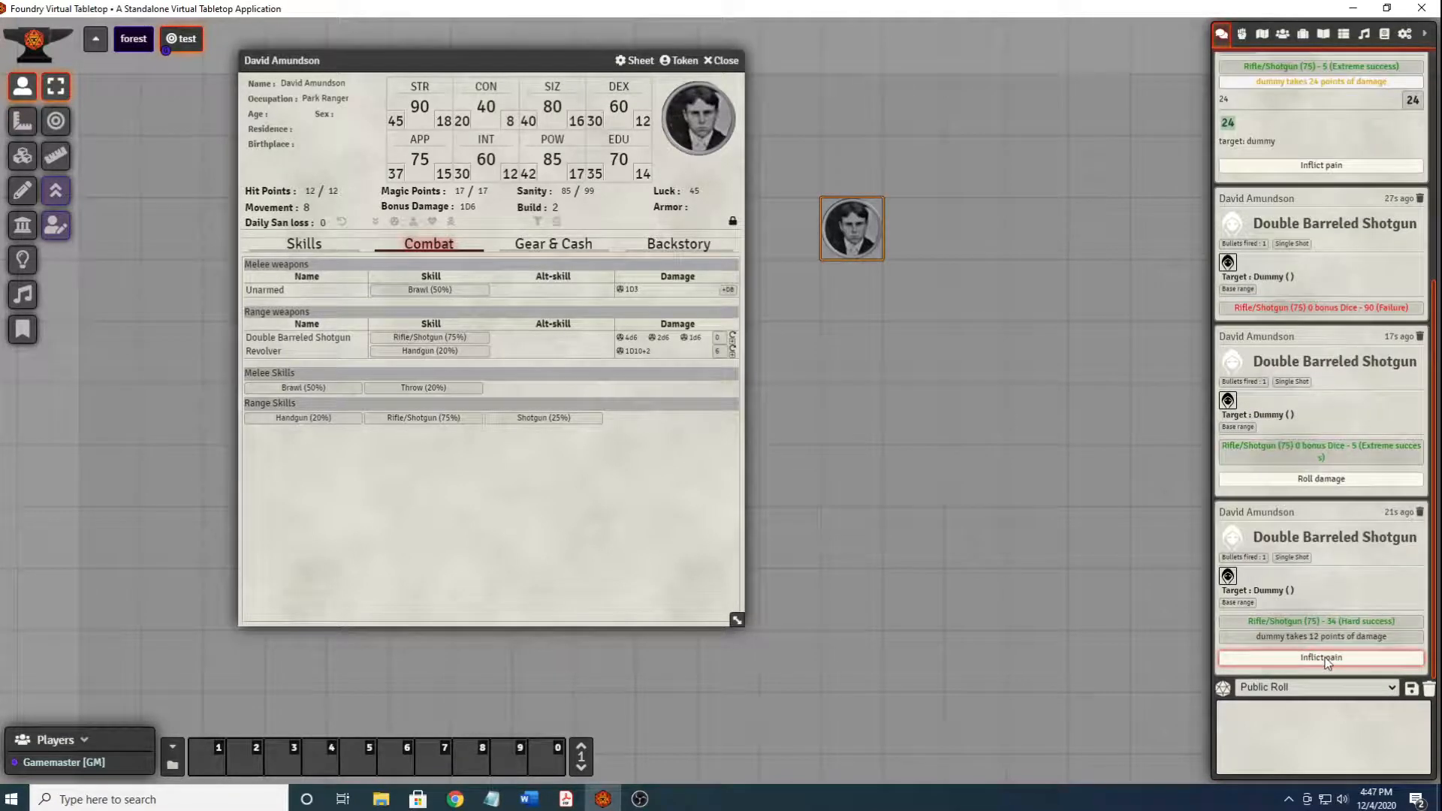
click(1338, 637)
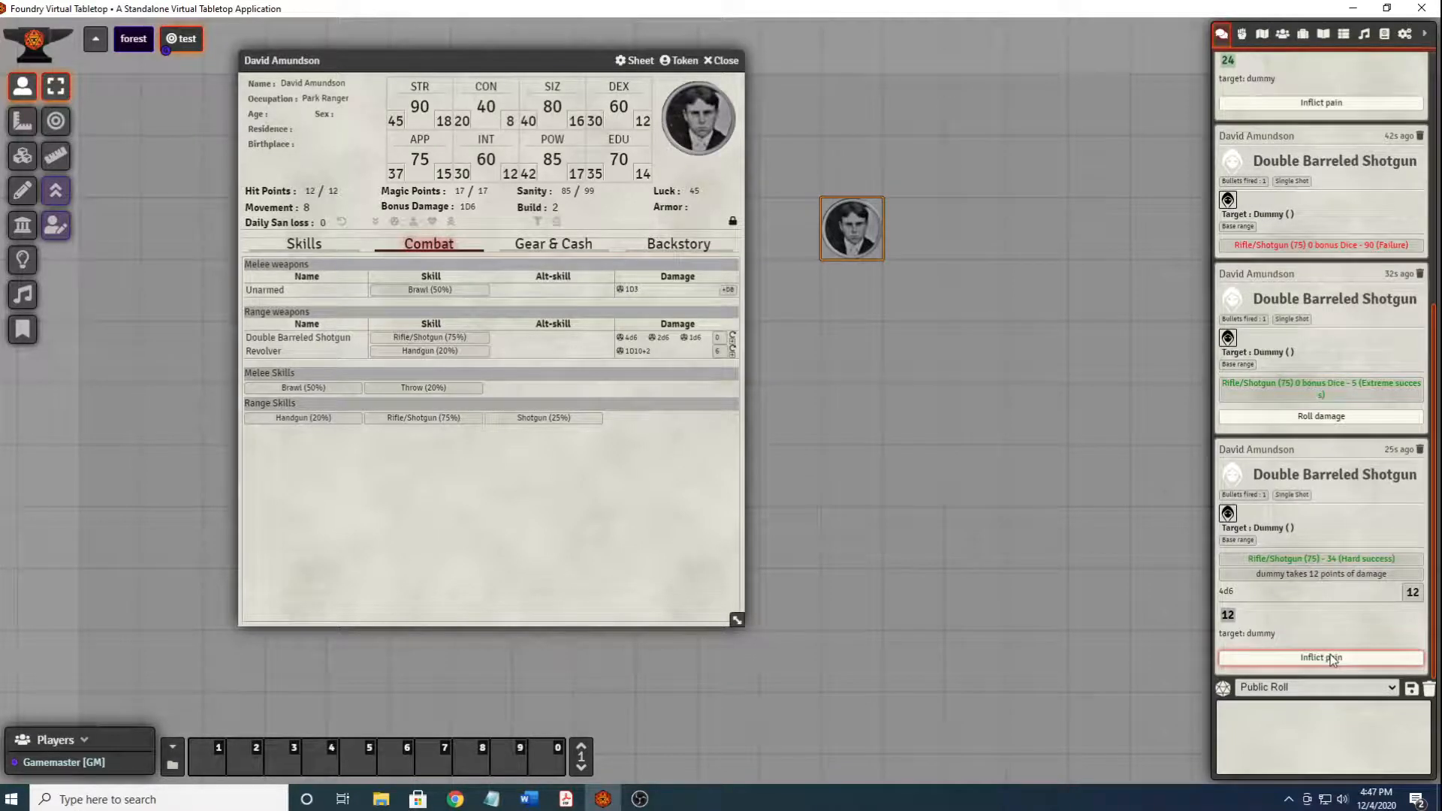
click(1331, 654)
Compare the first shotgun damage card in the chat log with the latest one and reload the Double Barreled Shotgun.
scroll(1333, 535, up, 3)
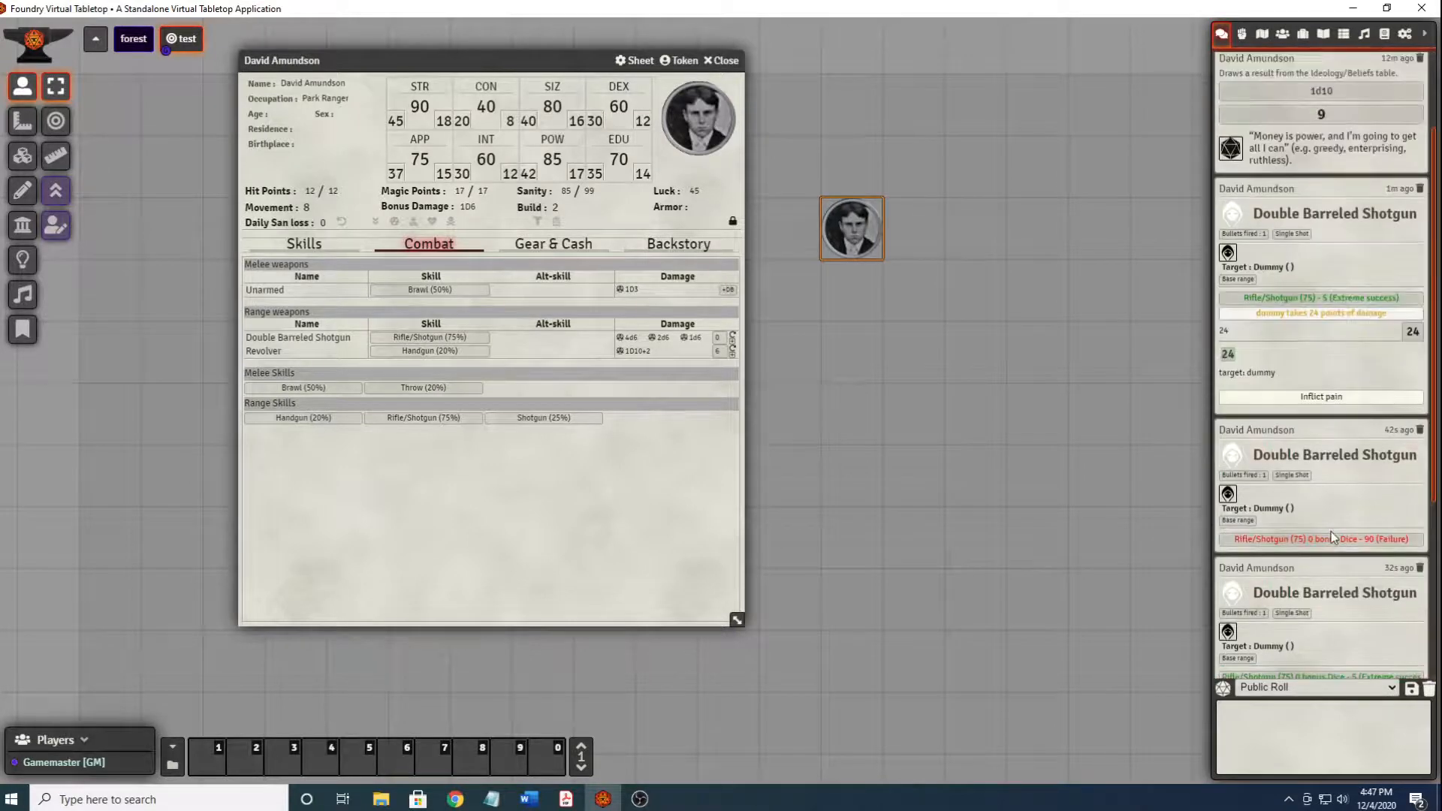
scroll(1333, 535, up, 3)
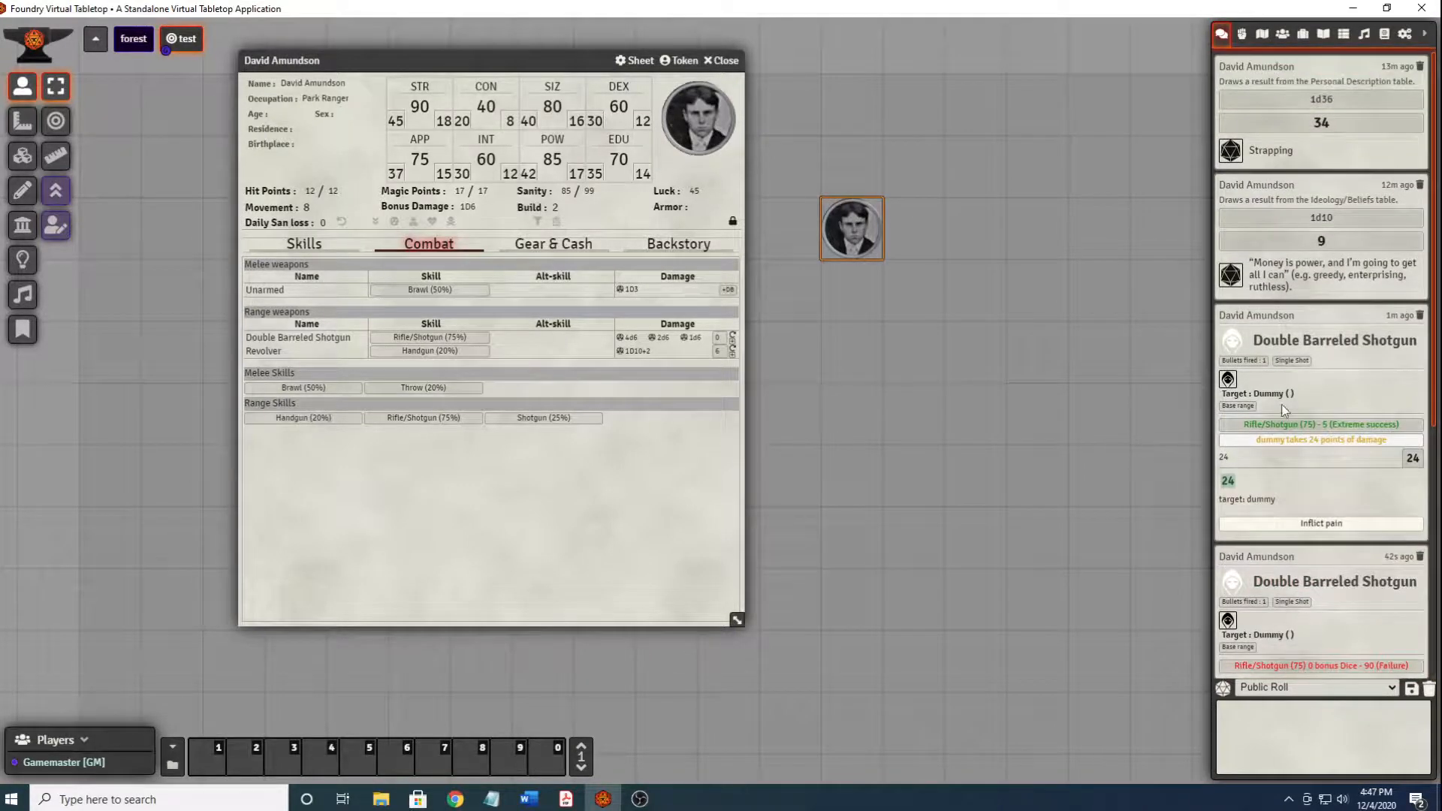
scroll(1321, 376, down, 6)
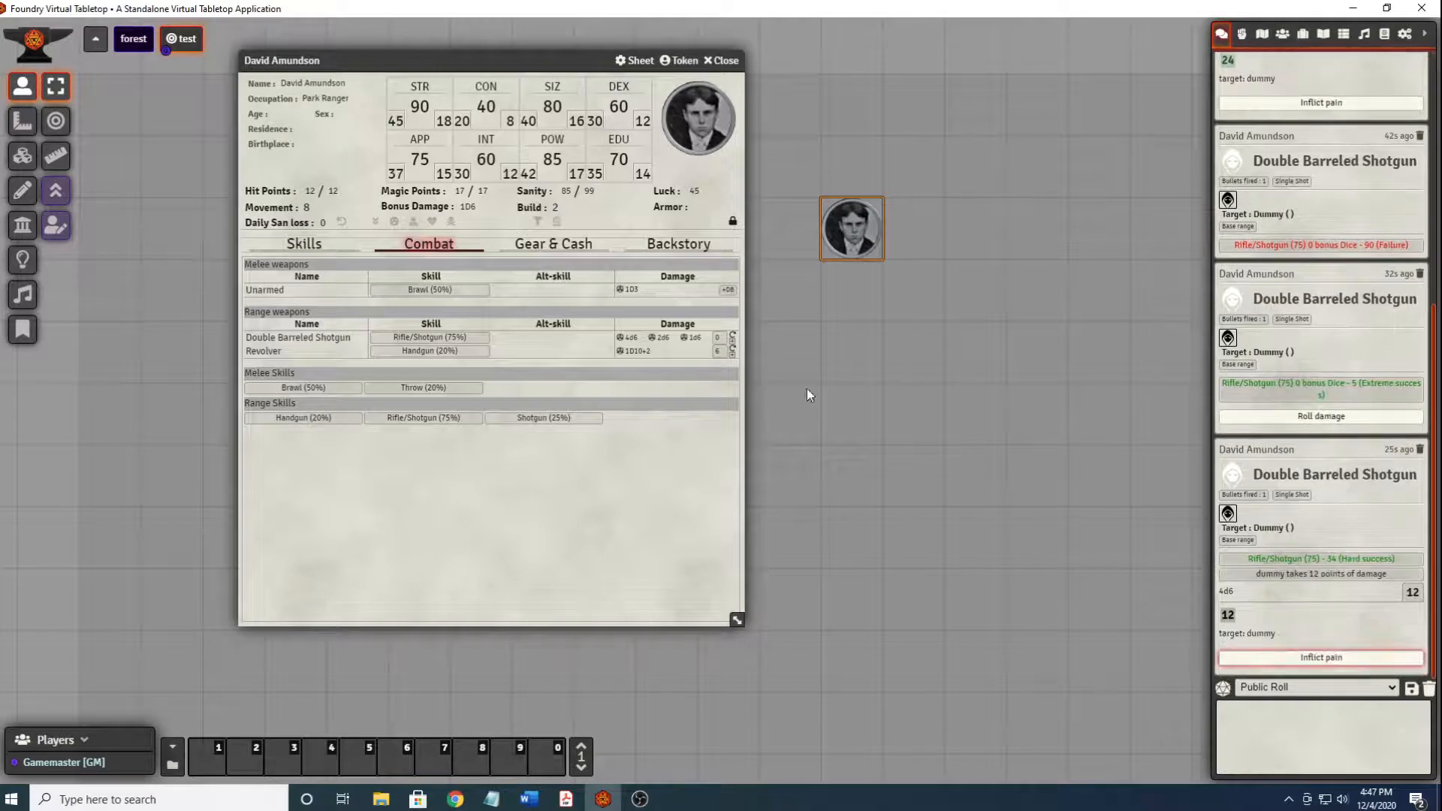
click(734, 335)
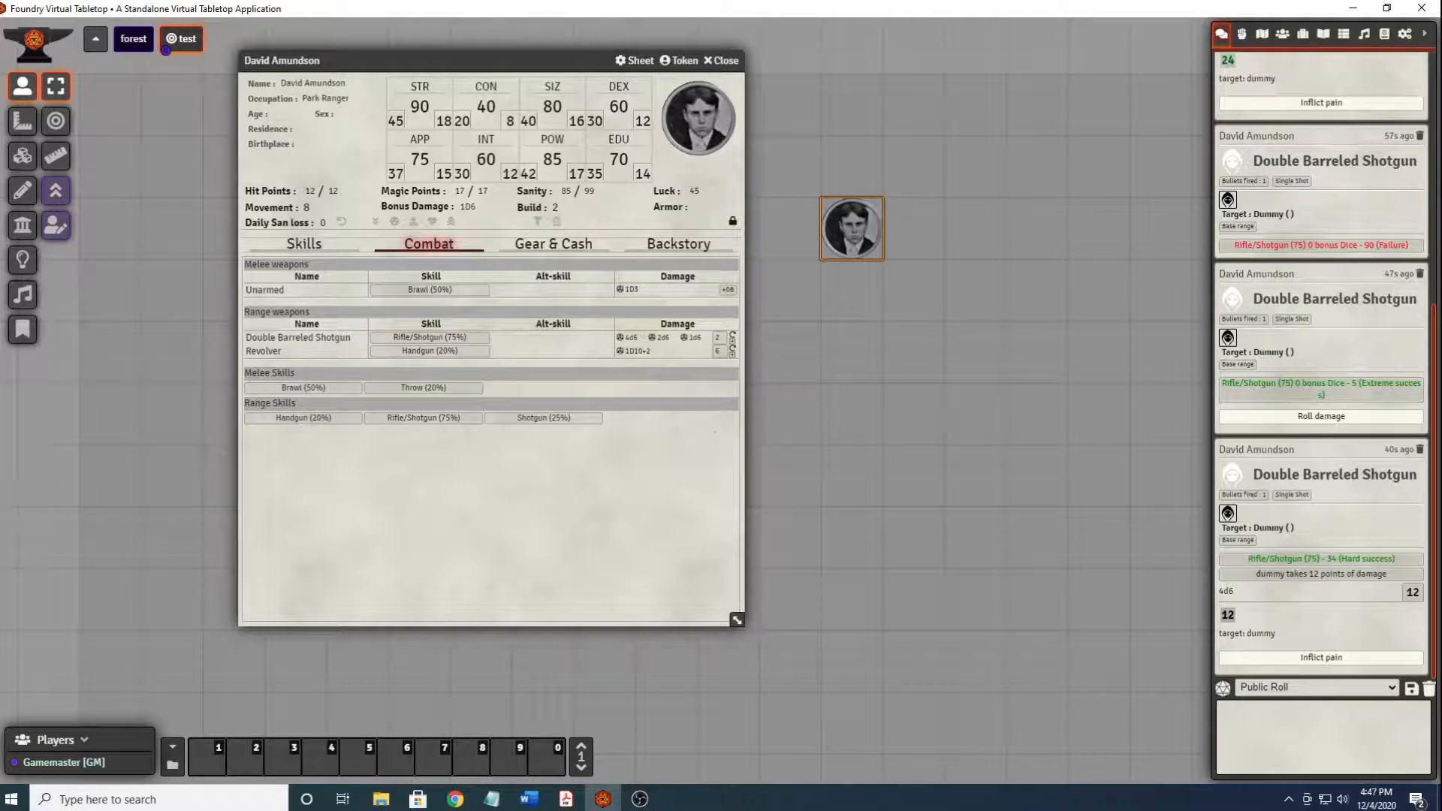
key(alt+Tab)
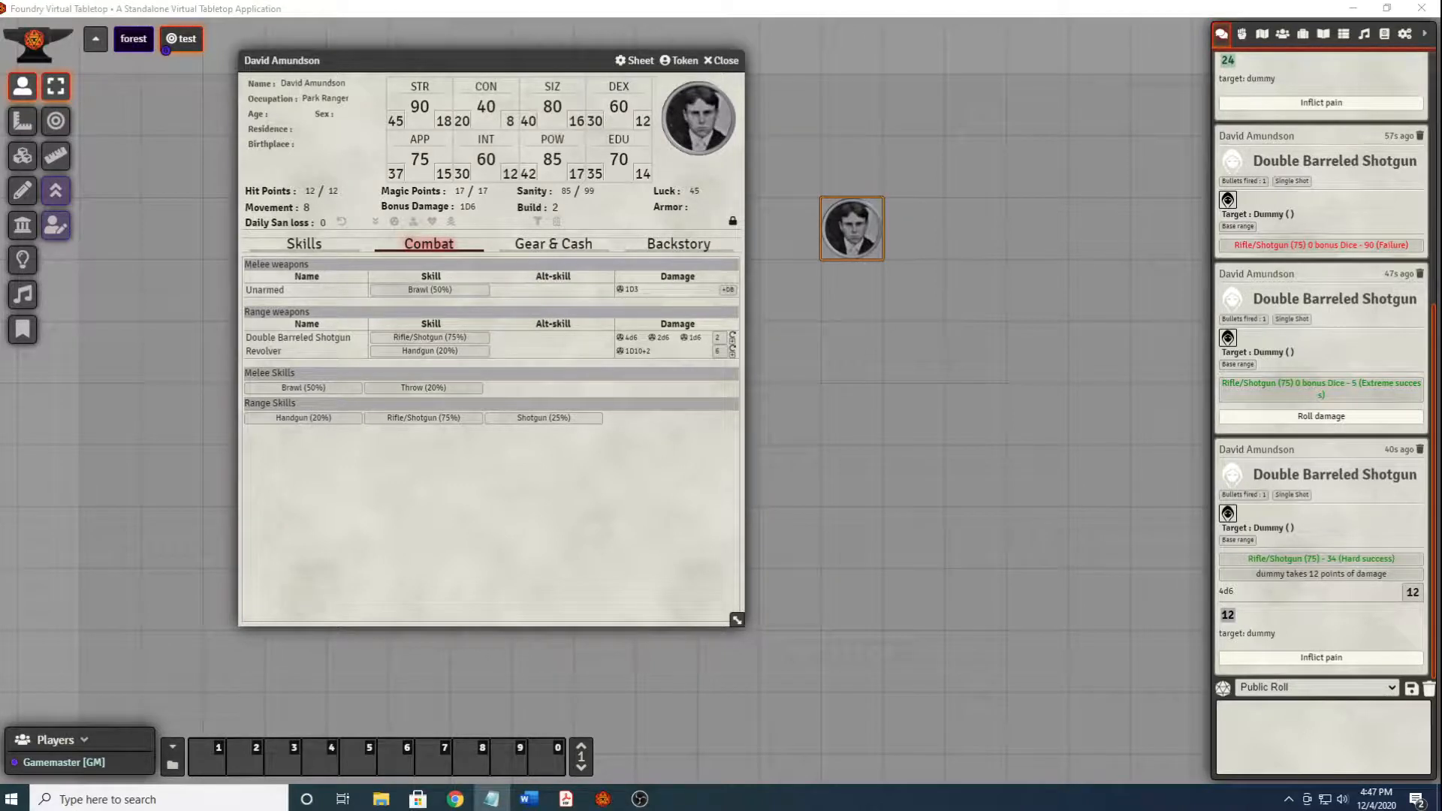
drag(1441, 7, 1441, 4)
Create a new item of type spell named "Bringeth F'rth the Deceas'd".
click(1286, 39)
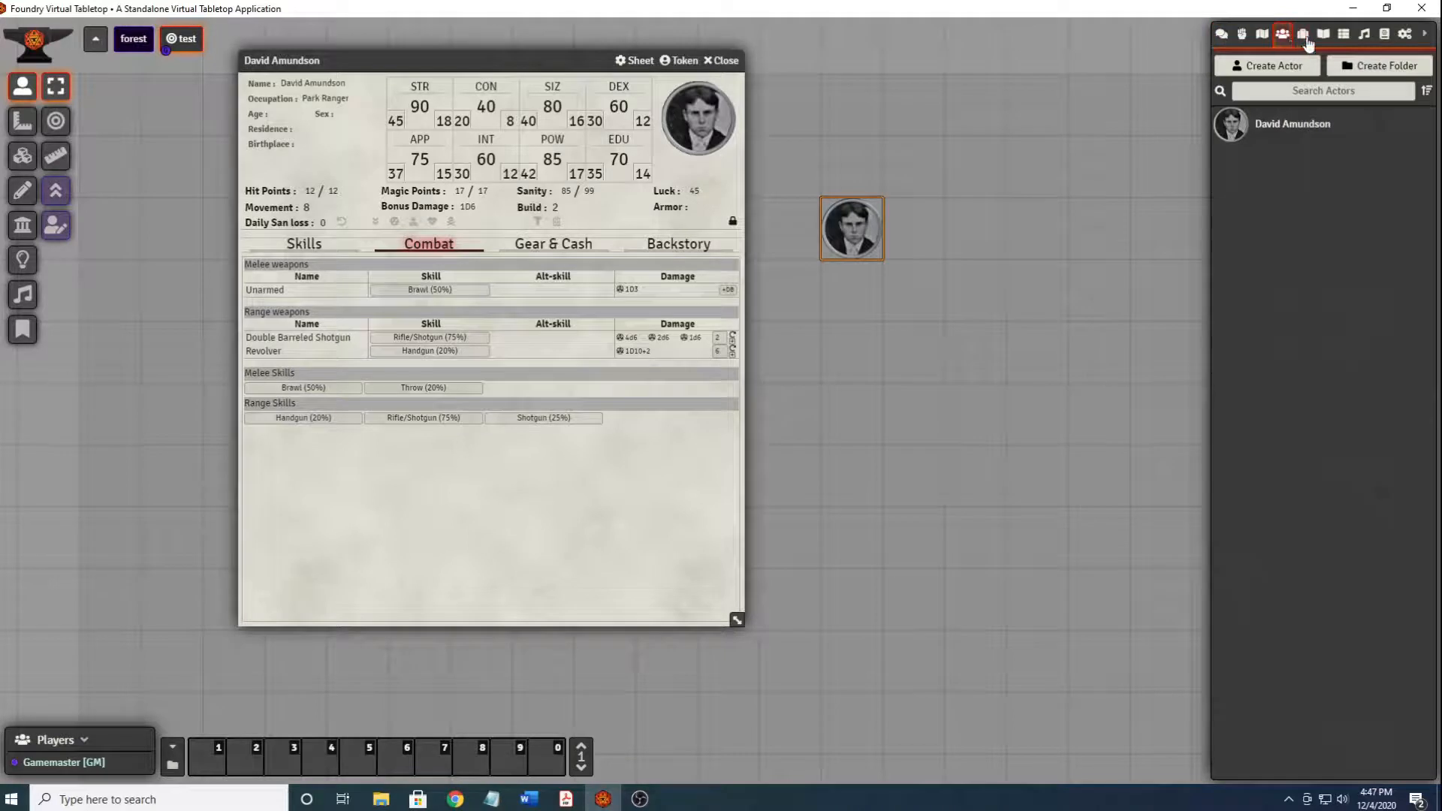
click(1303, 35)
click(1253, 68)
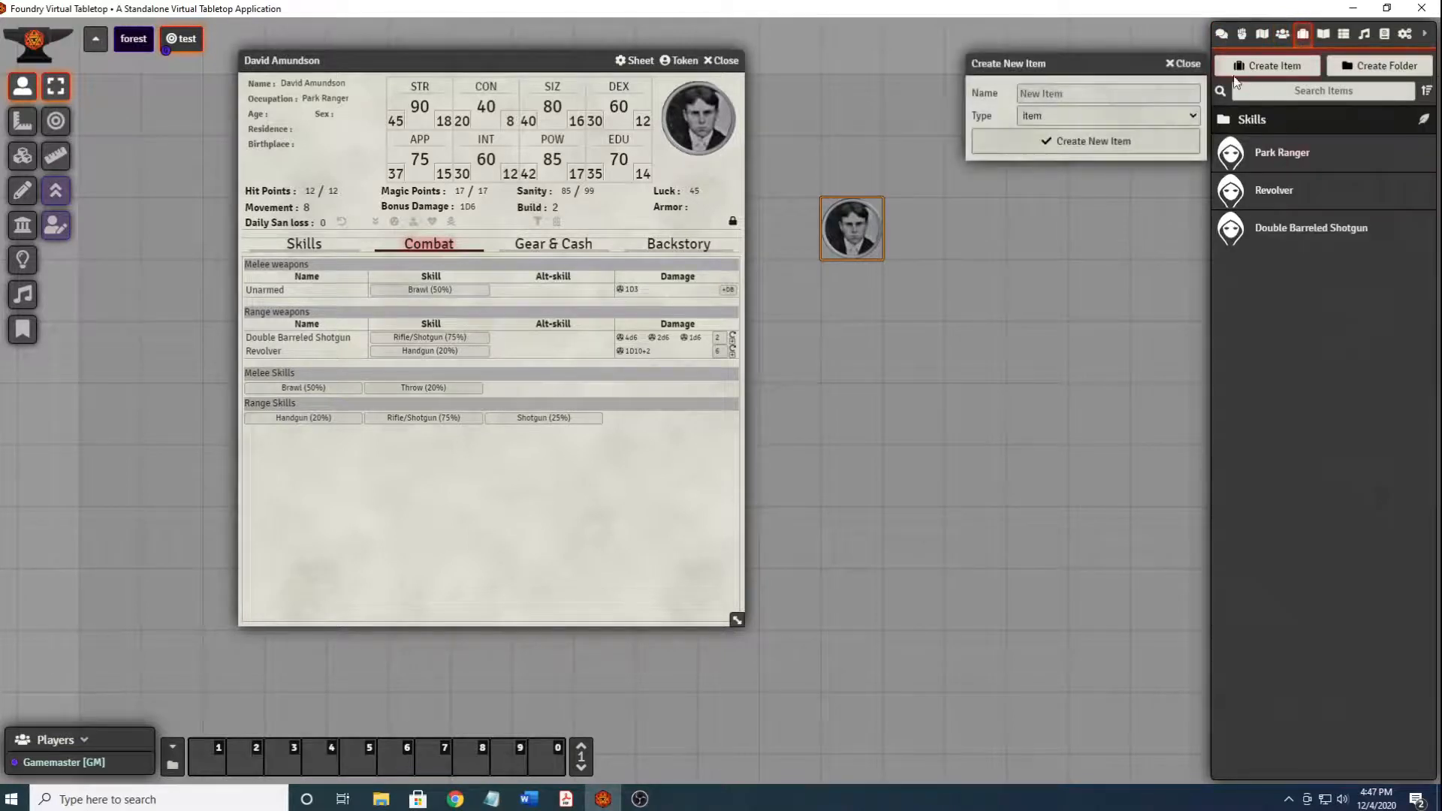
click(1052, 117)
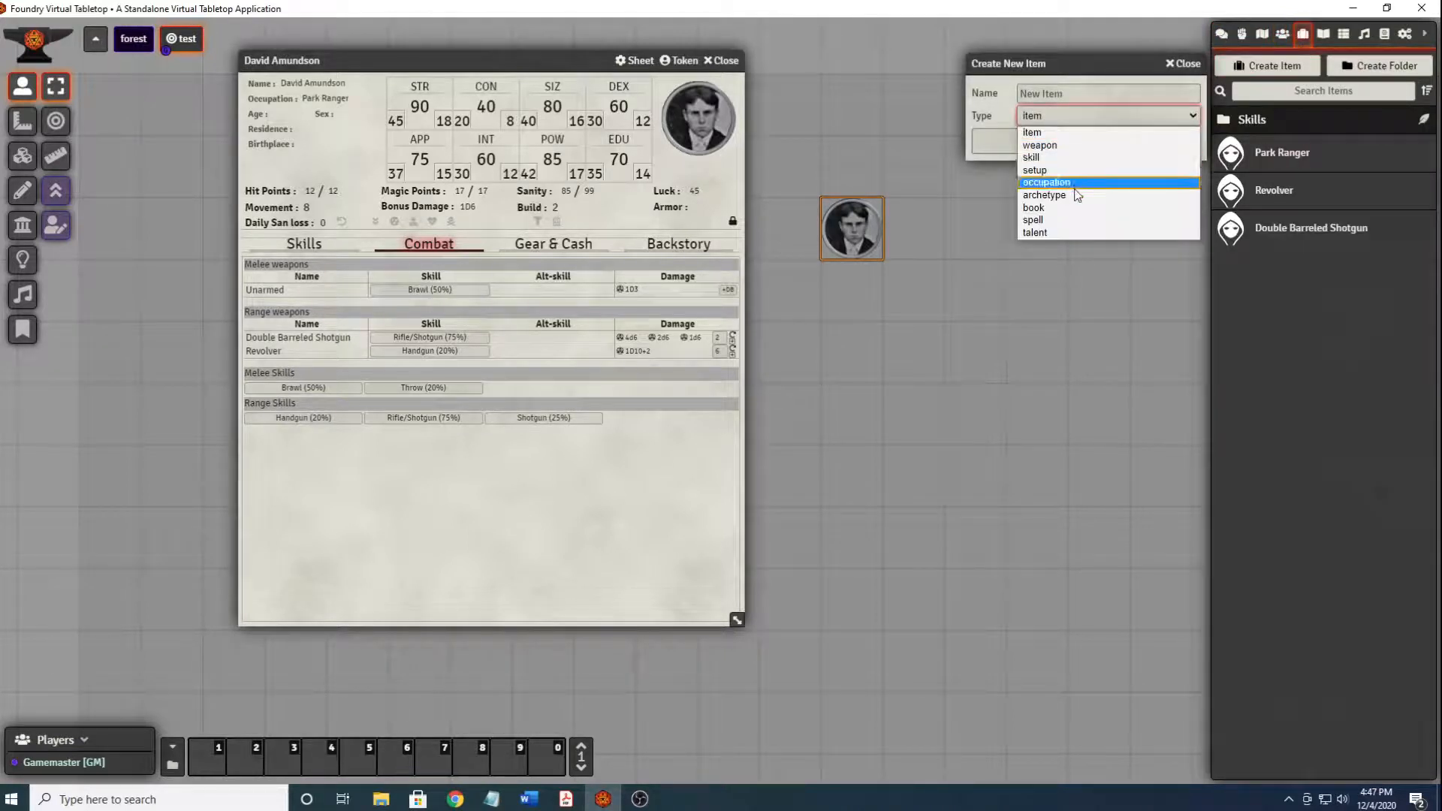
click(1070, 220)
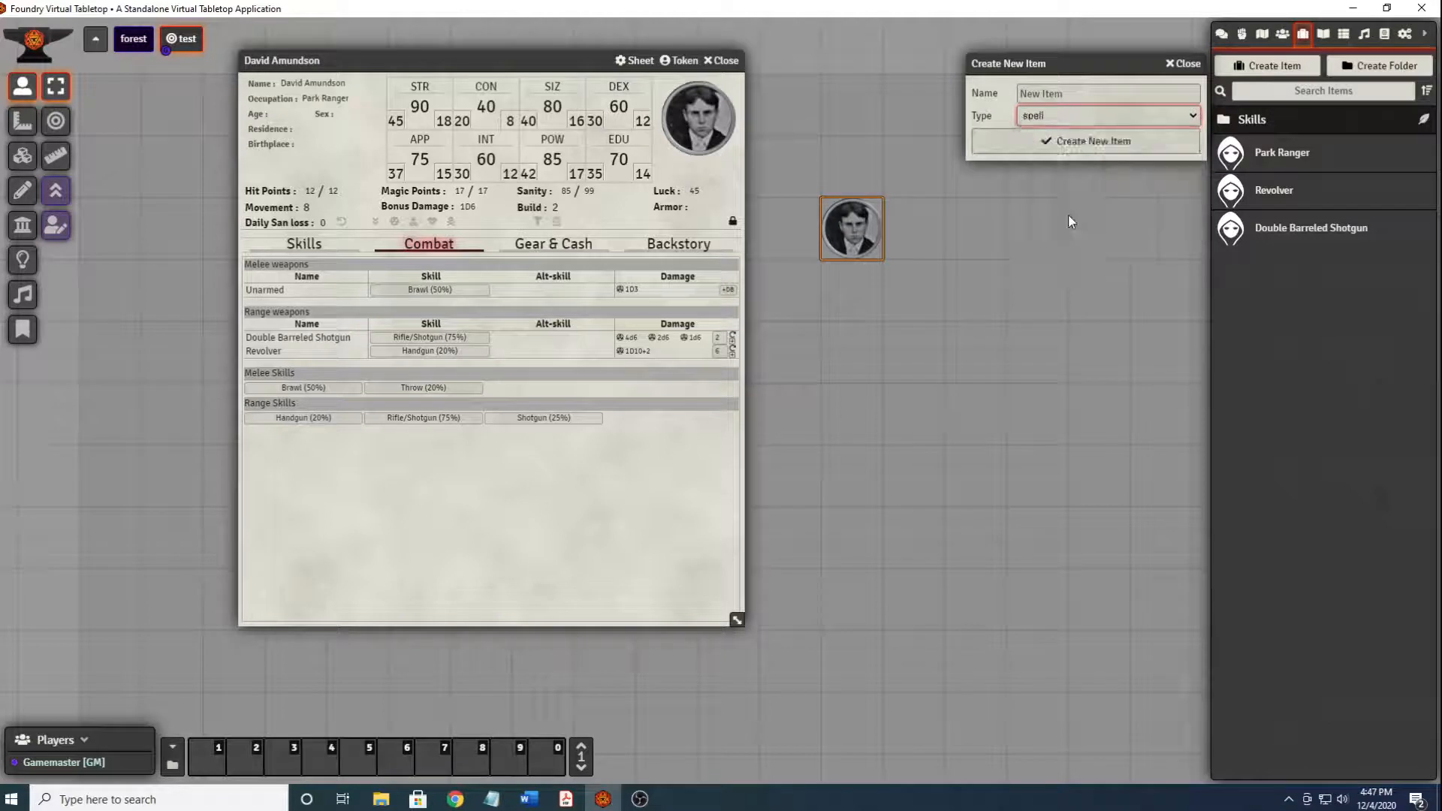
click(1095, 94)
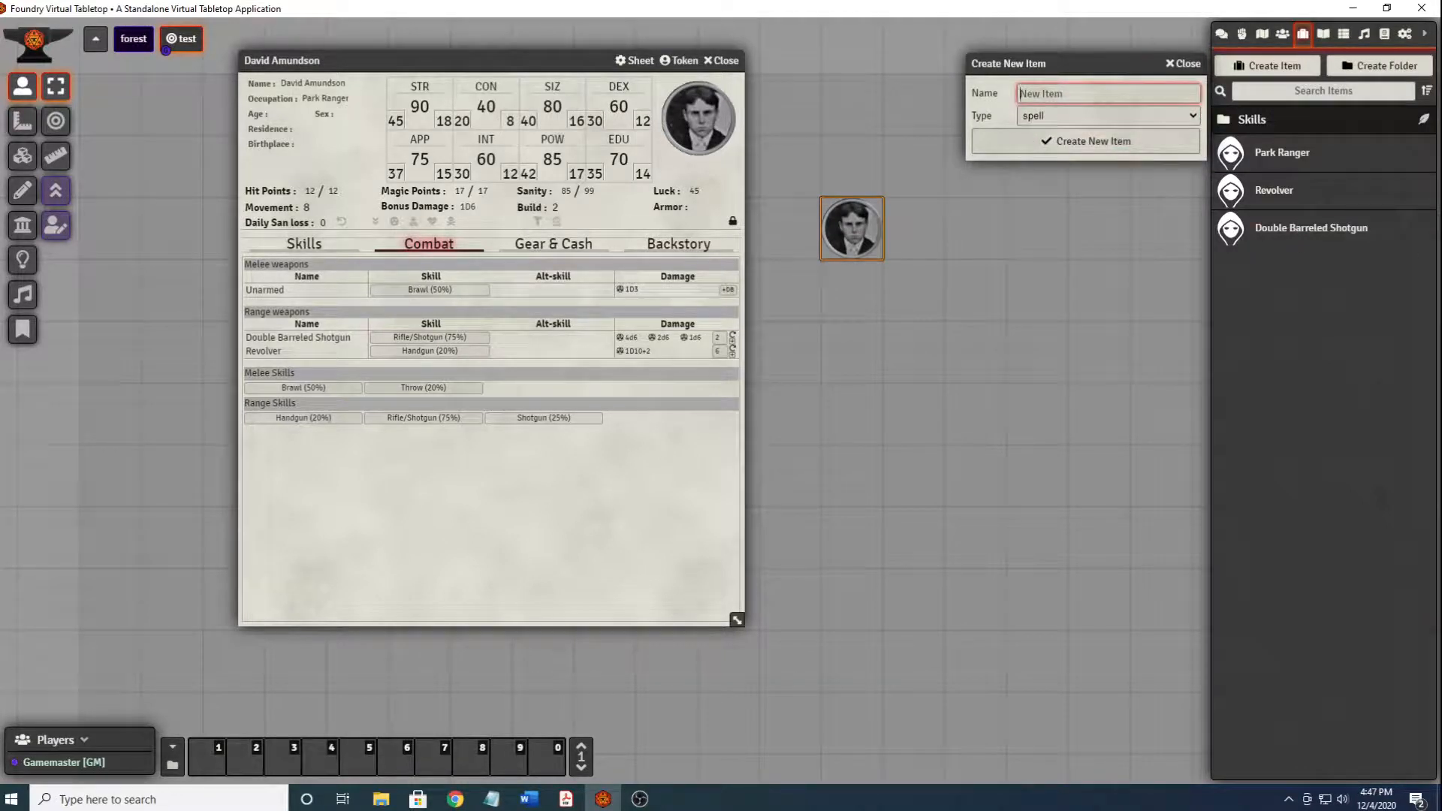
text(Bringeth F'rth the Deceas'd)
key(XF86AudioLowerVolume)
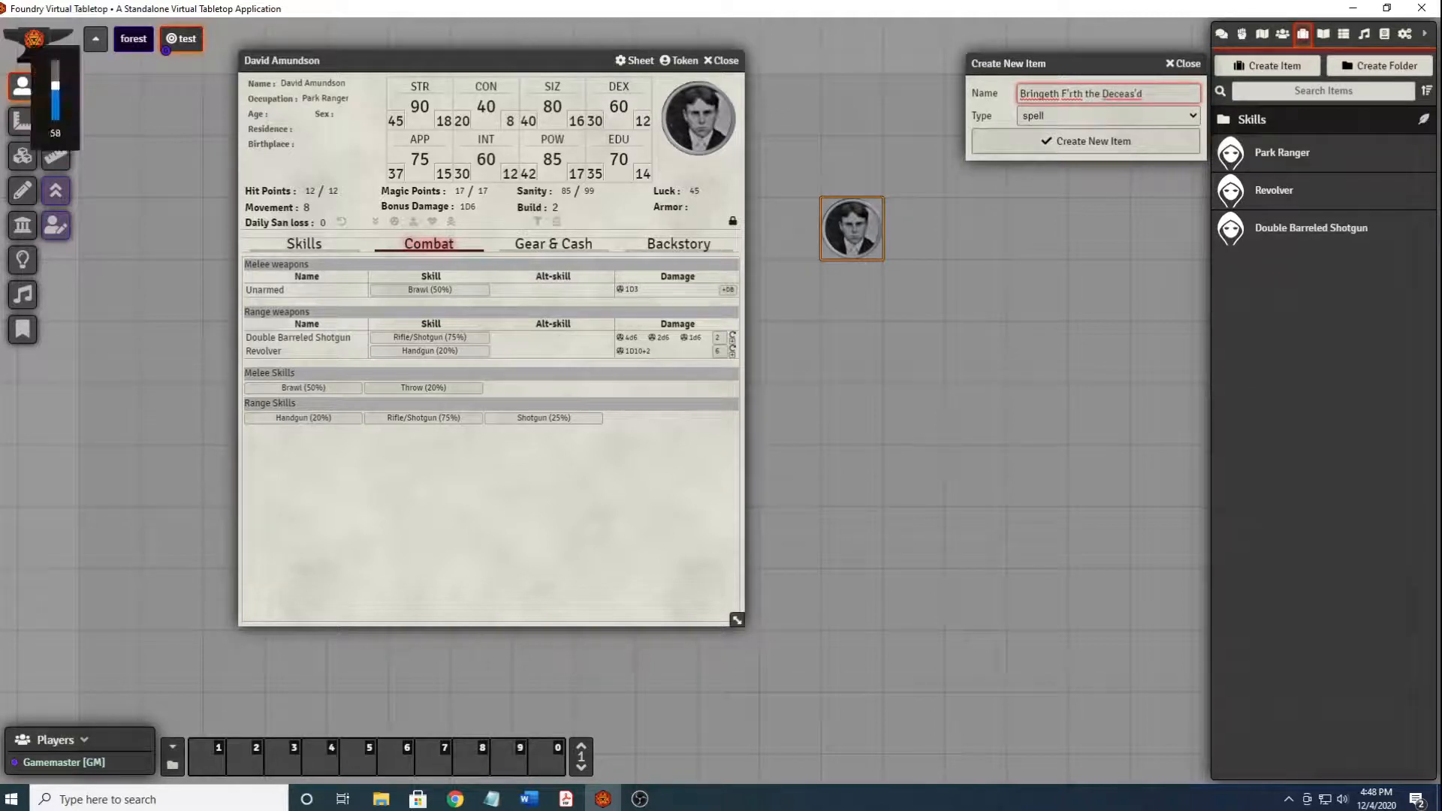
click(1050, 139)
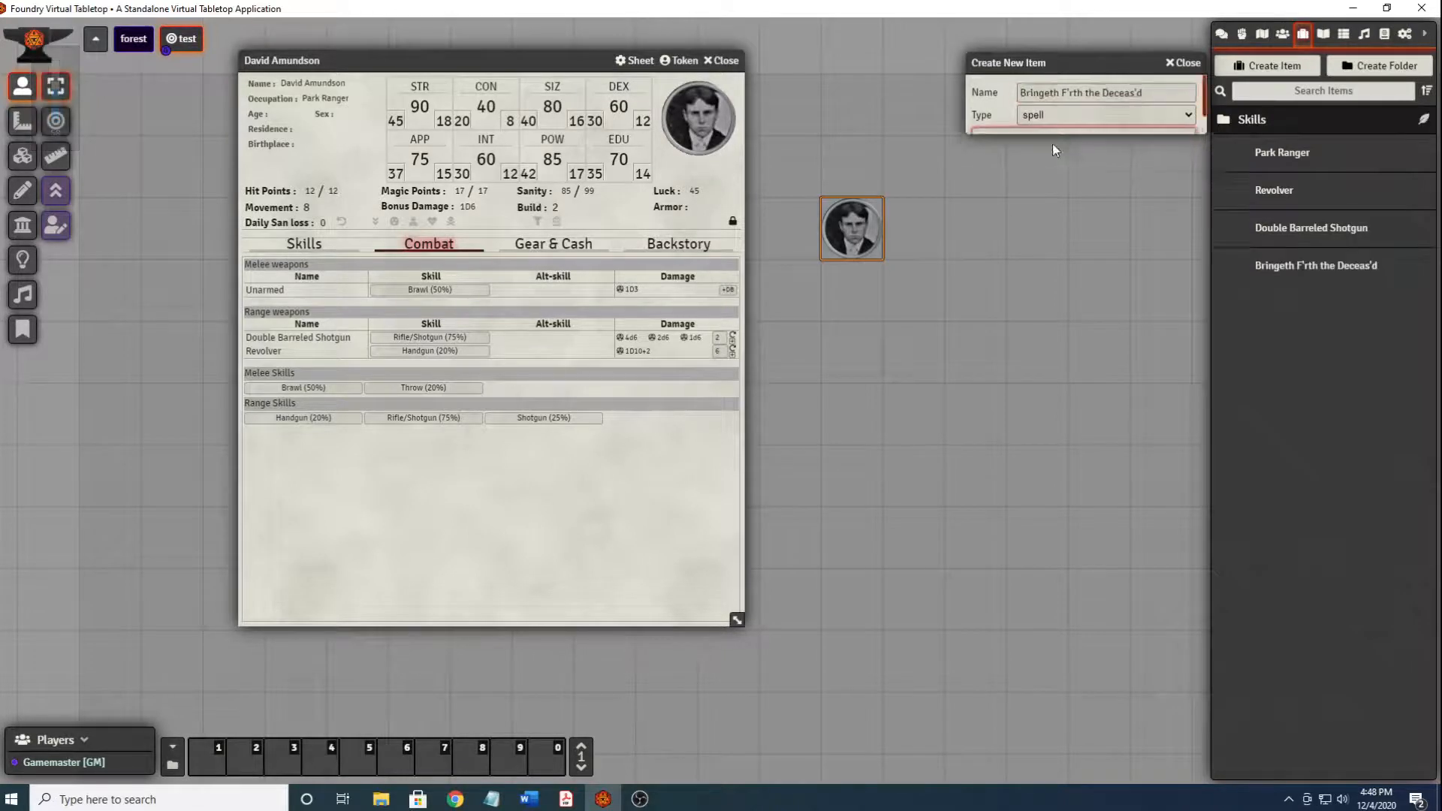
key(XF86AudioLowerVolume)
key(XF86AudioLowerVolume)
key(XF86AudioLowerVolume)
key(XF86AudioLowerVolume)
key(XF86AudioLowerVolume)
key(XF86AudioLowerVolume)
Move the spell sheet clear of the character's data, then set its source to Homebrew and its casting time to 1 hour.
drag(702, 235, 890, 193)
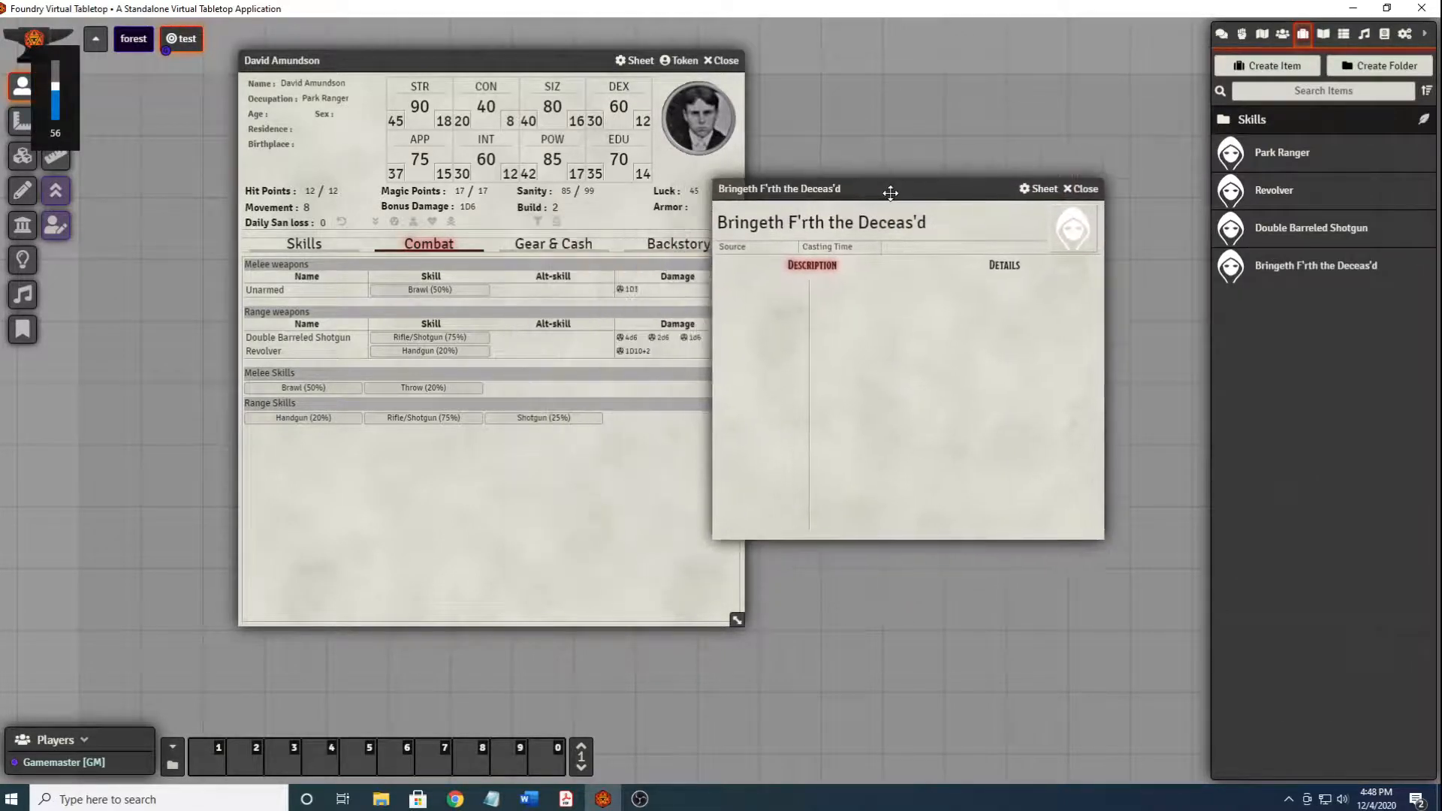
click(785, 253)
text(Ho)
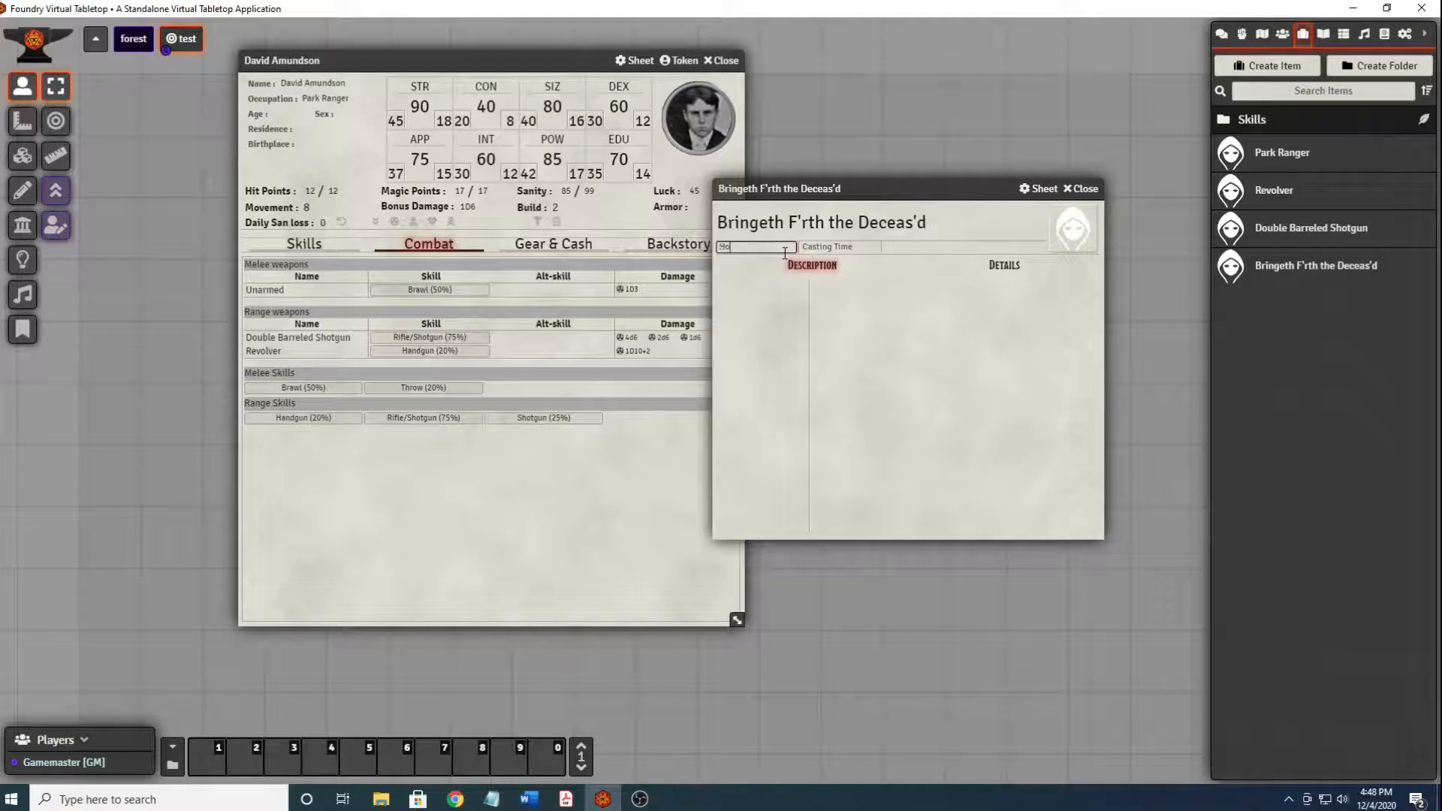
text(mebrew)
click(861, 246)
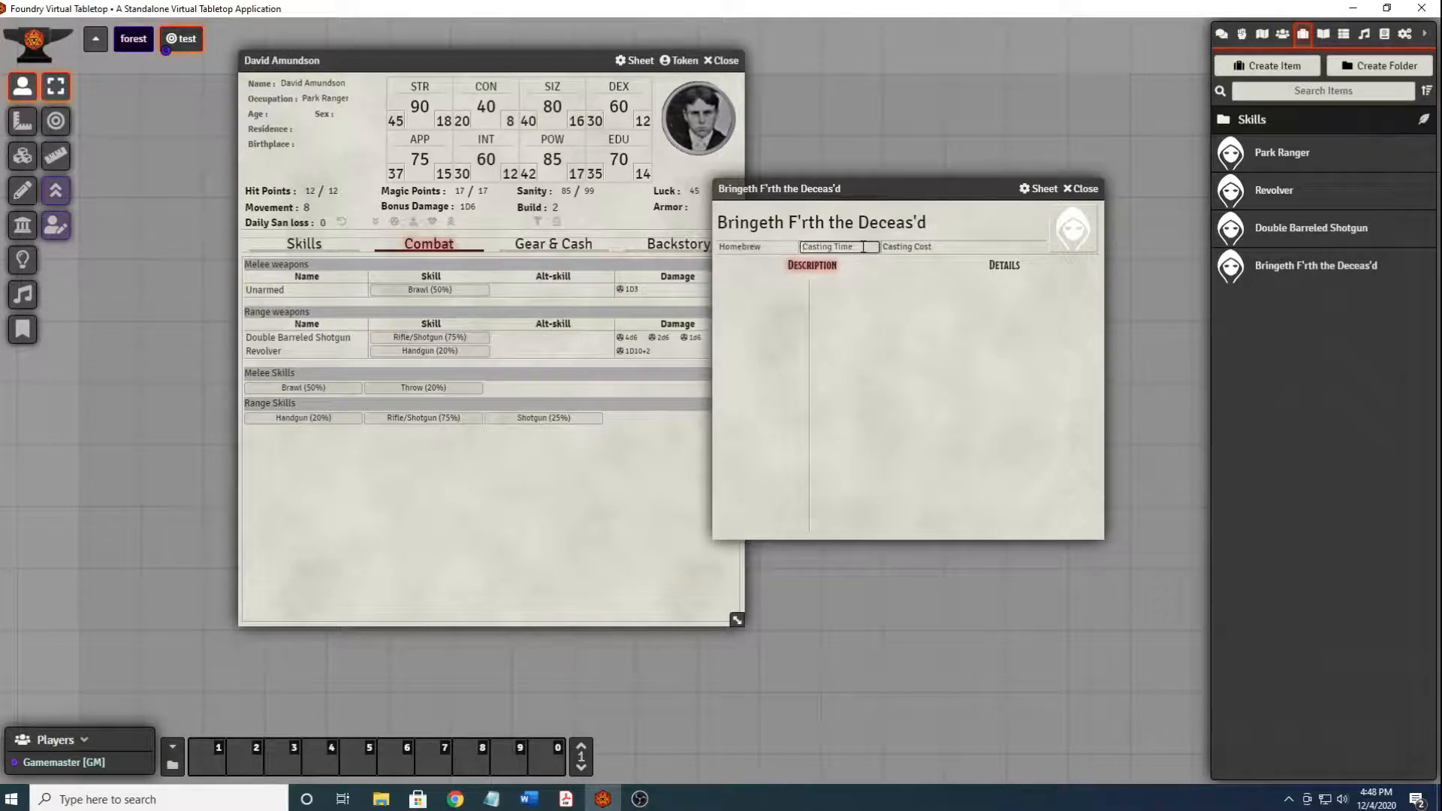
text(1 hour)
click(946, 232)
click(961, 242)
Write the spell's description as "Animate and undead servant." and save it.
click(1082, 290)
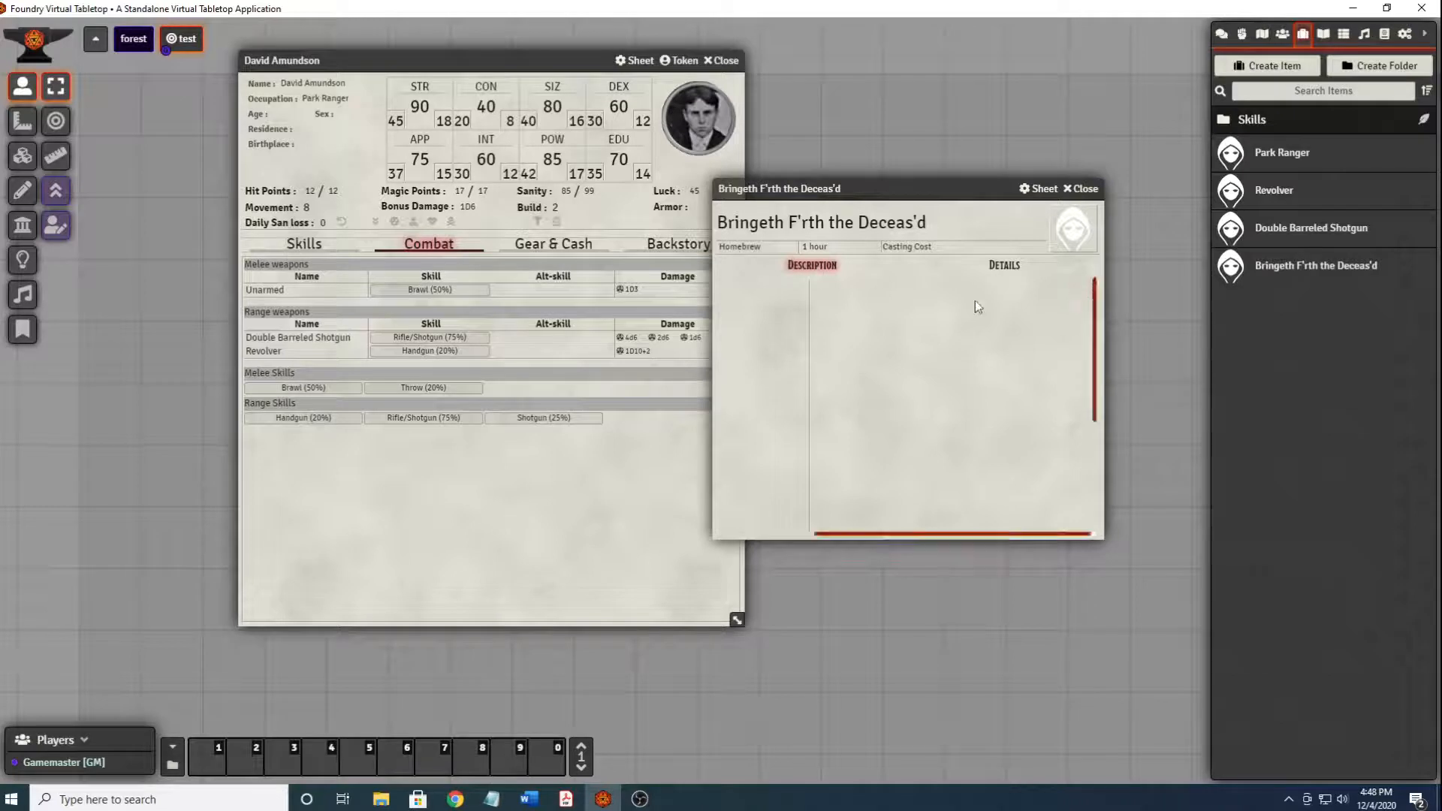
text(Animat)
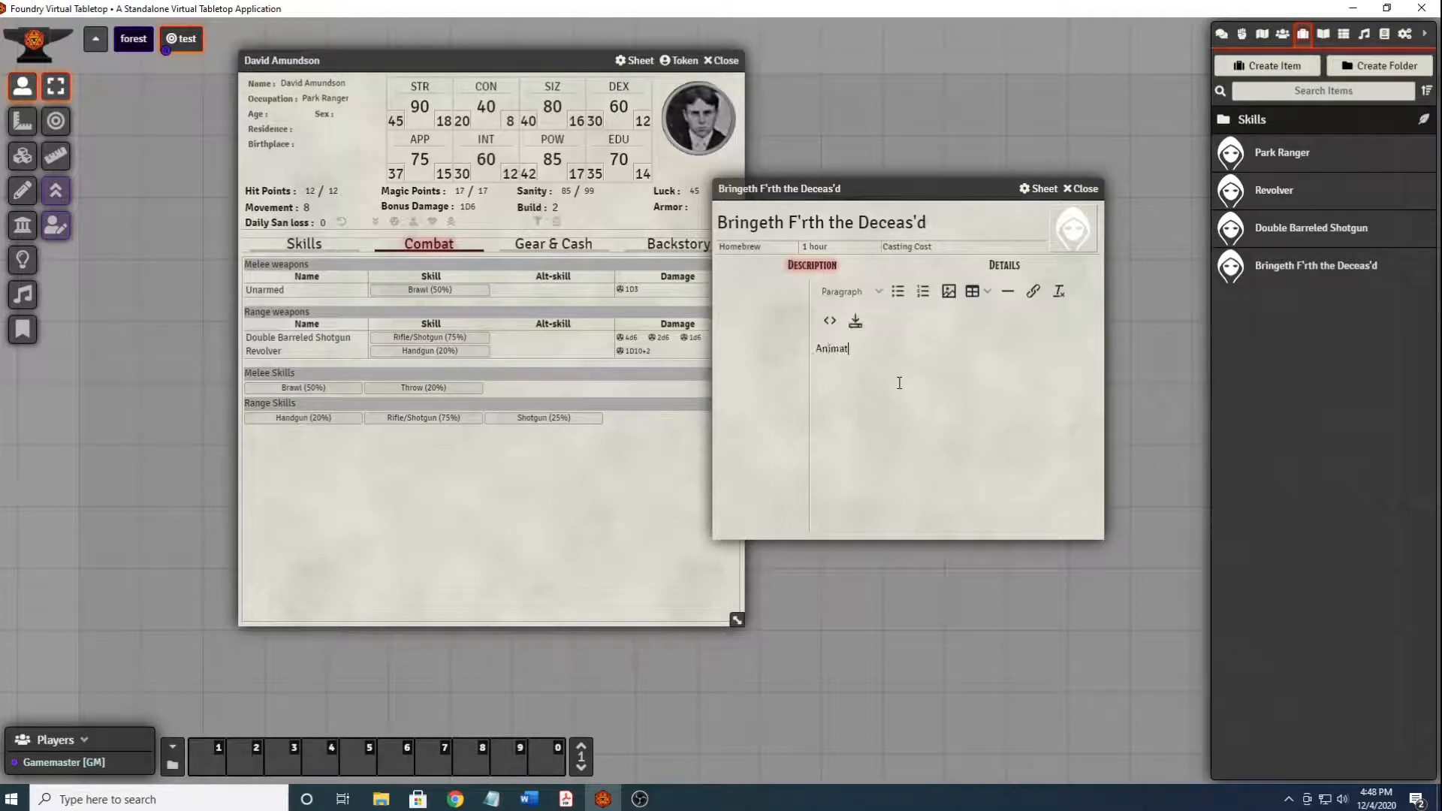
text(e and undead servant.)
click(853, 324)
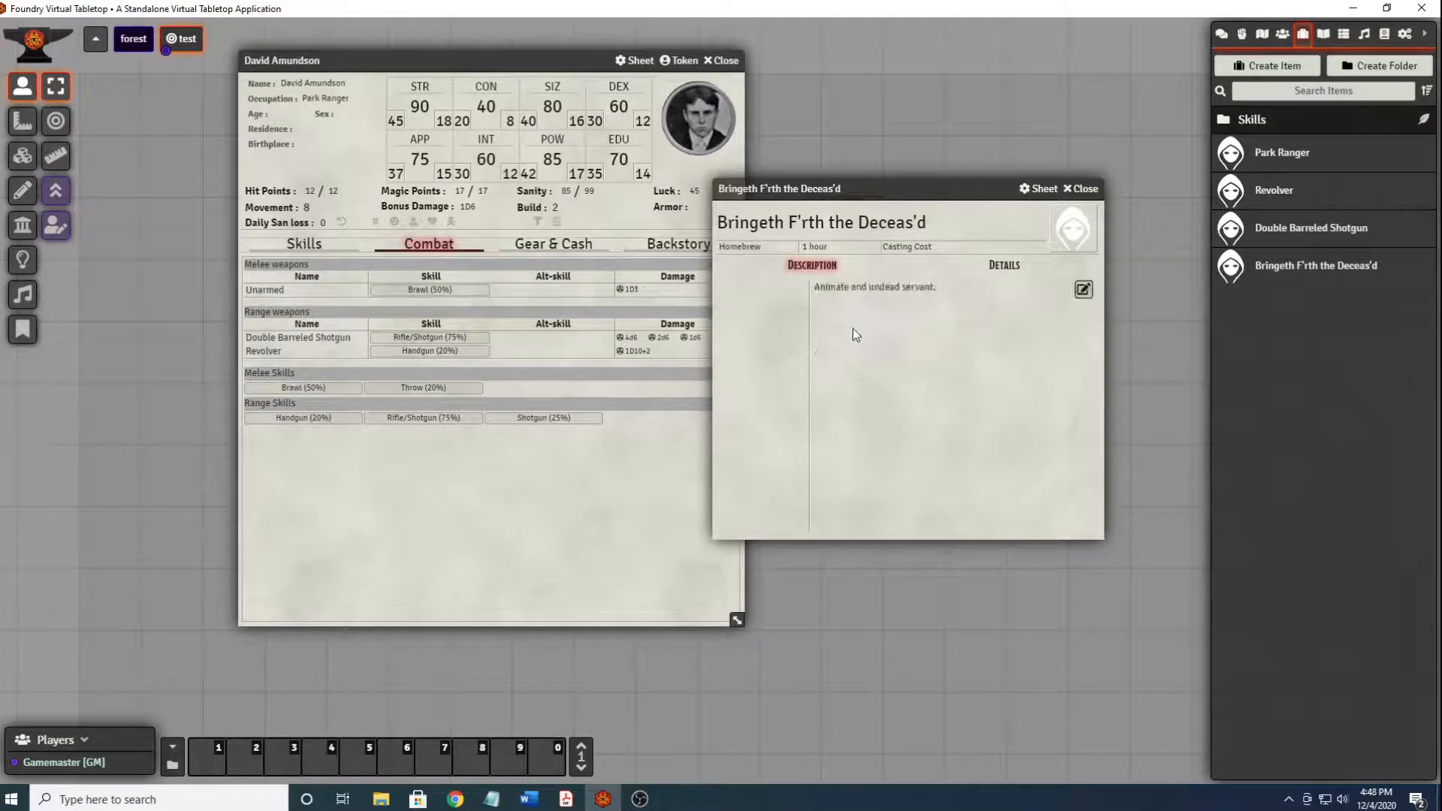
Mark the spell's type as Summon and set its casting cost to 10 magic points and 10 sanity points.
click(1004, 265)
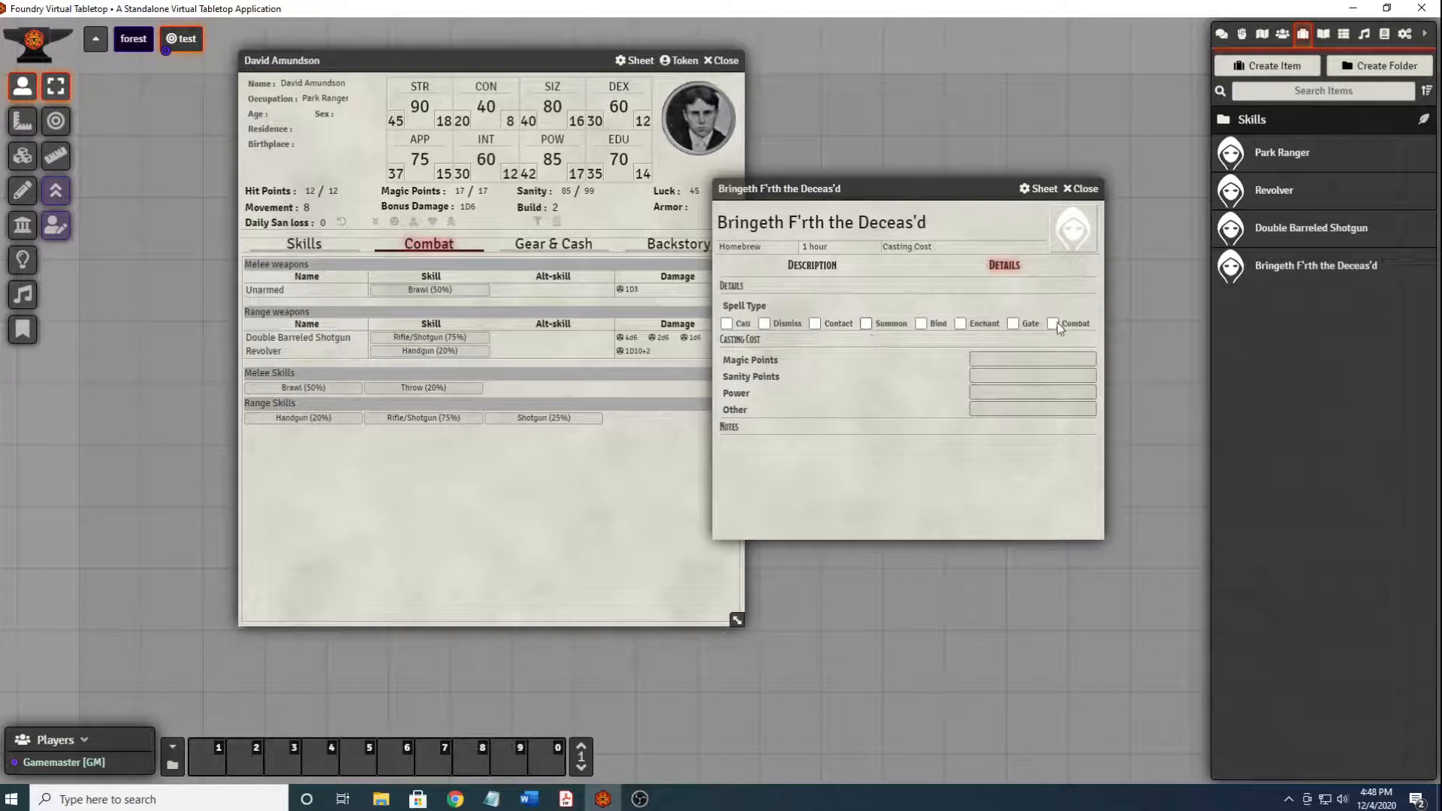
click(866, 324)
click(995, 359)
text(10)
key(Return)
click(1011, 376)
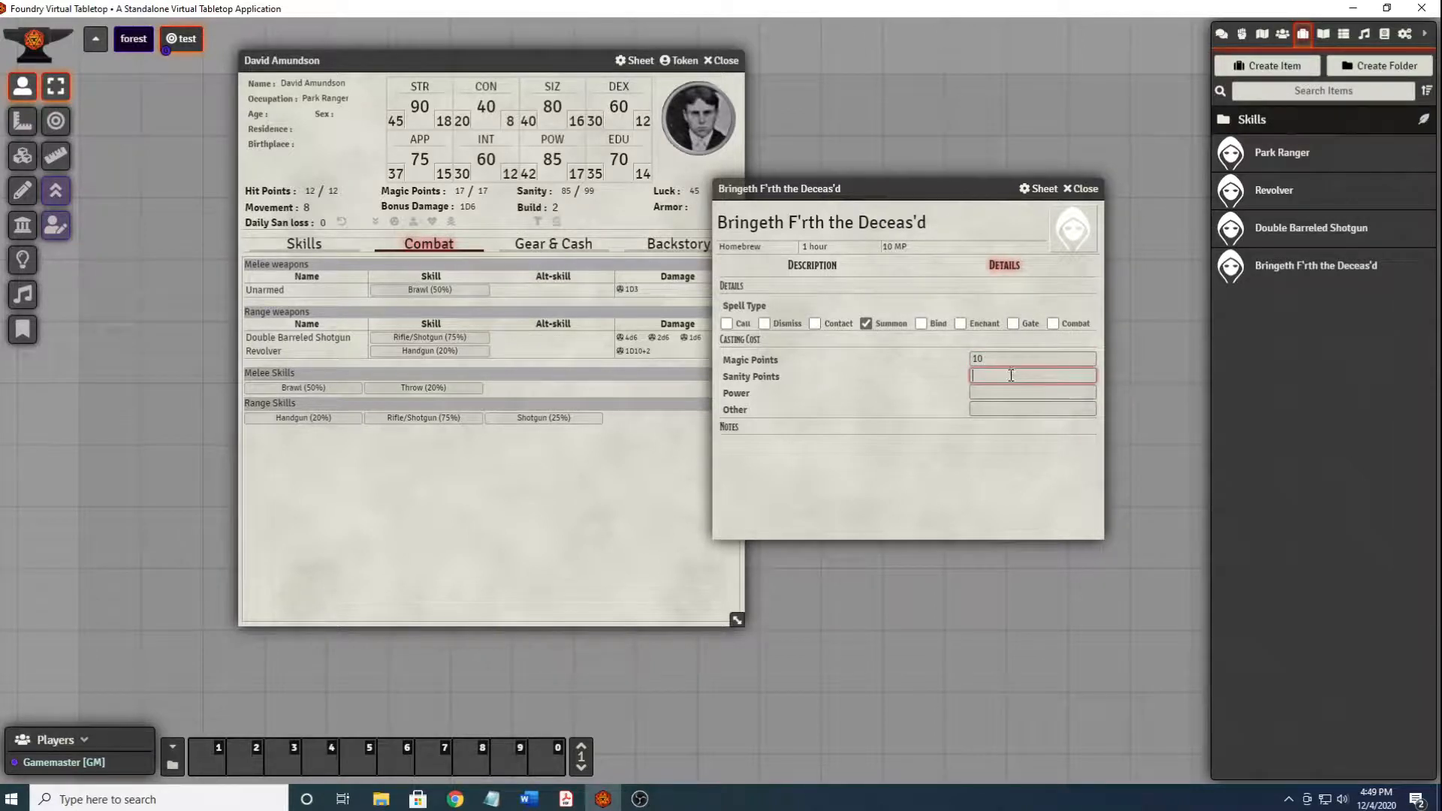
text(10)
key(Return)
Add the note "Must be cast under a full moon." to the spell's details, save it and close the spell sheet.
mouse_move(850, 496)
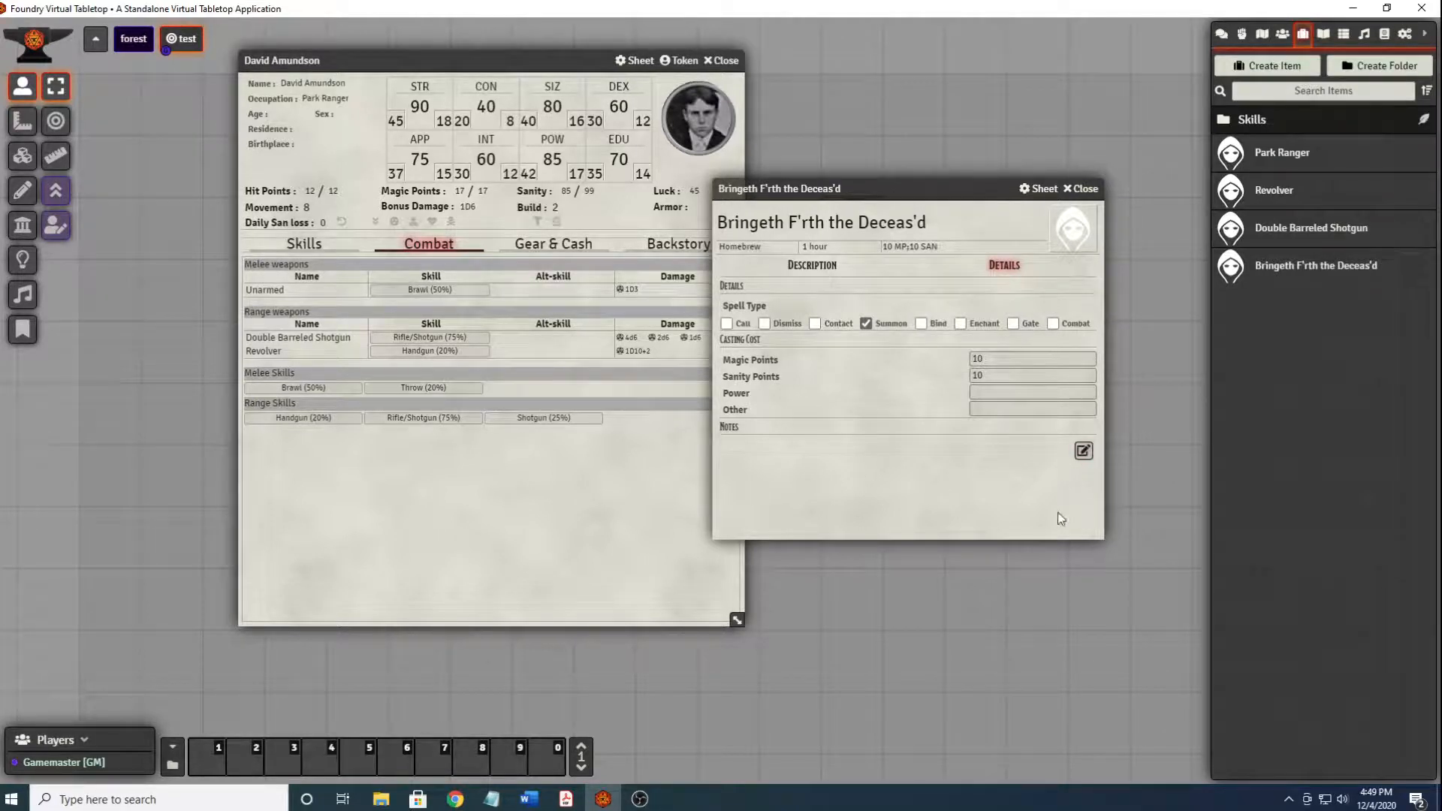
click(1082, 451)
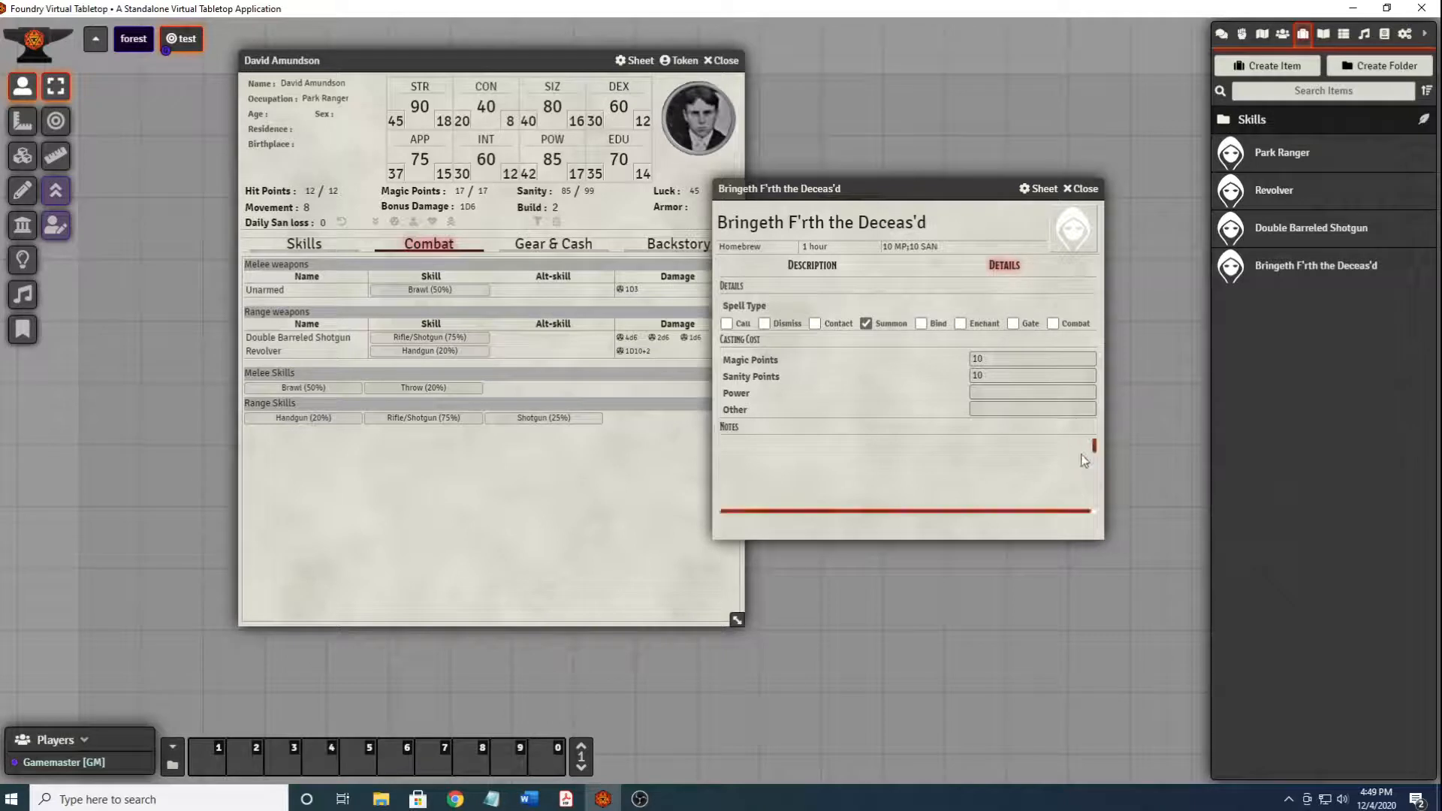
text(Must)
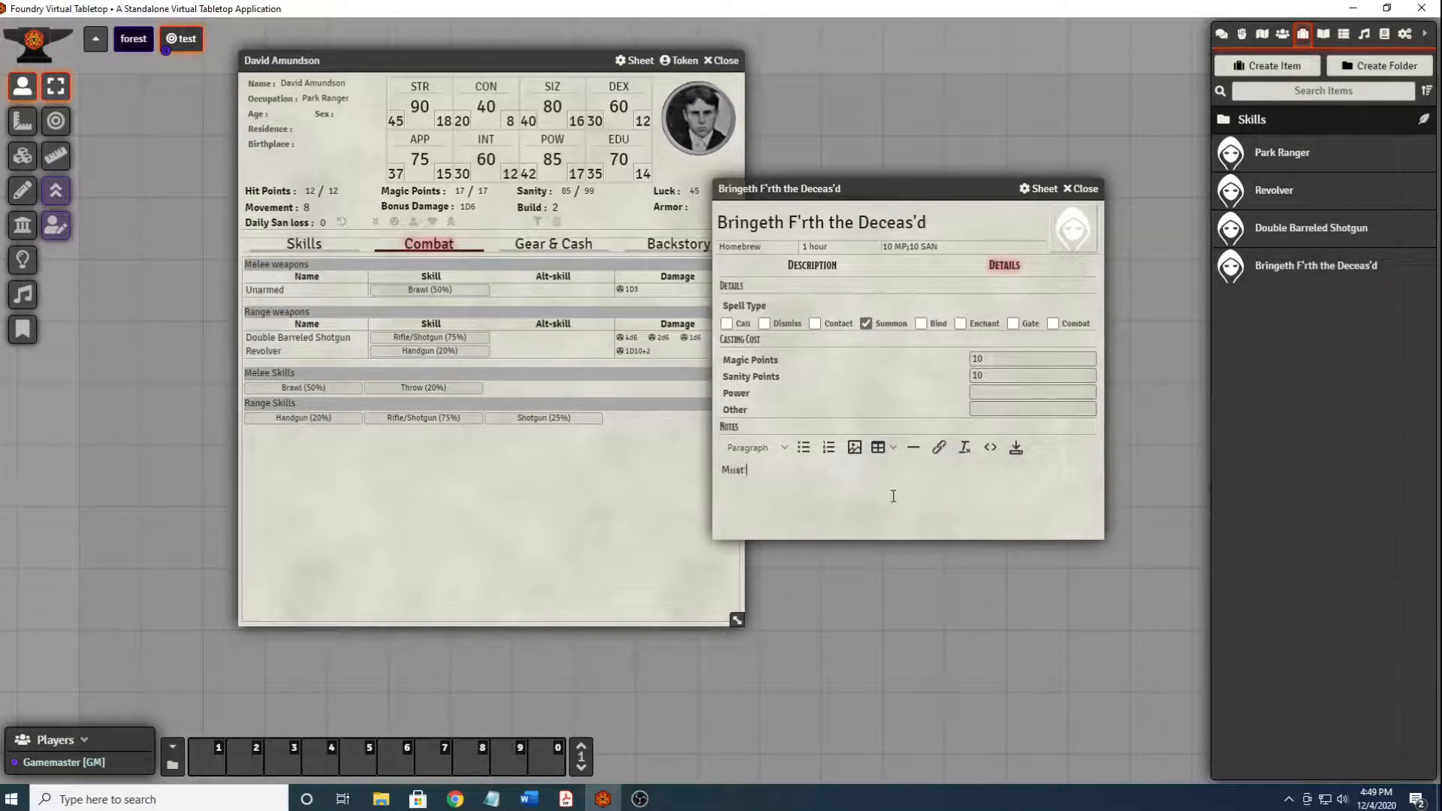
text( be cast under a full moon.)
click(1016, 446)
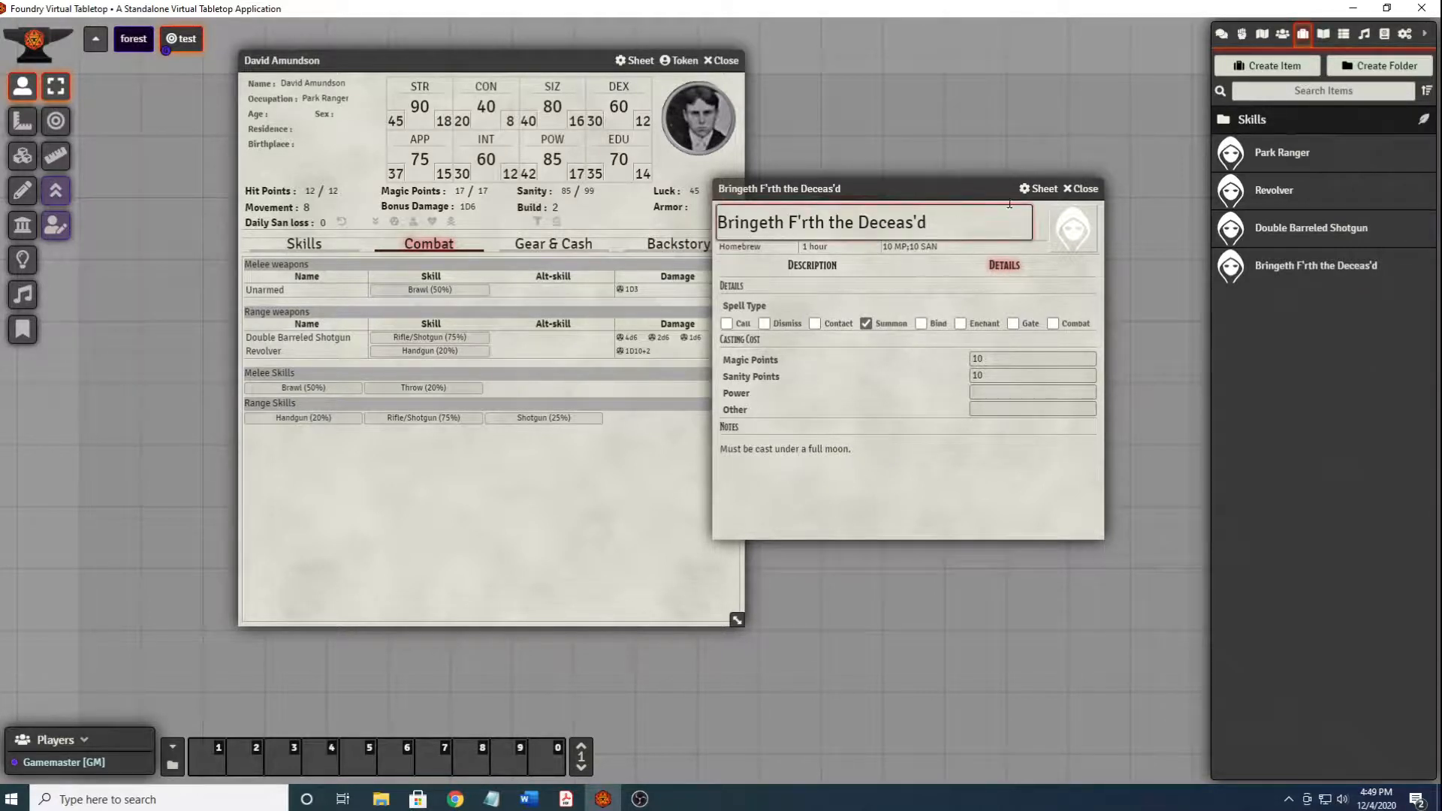
click(1083, 189)
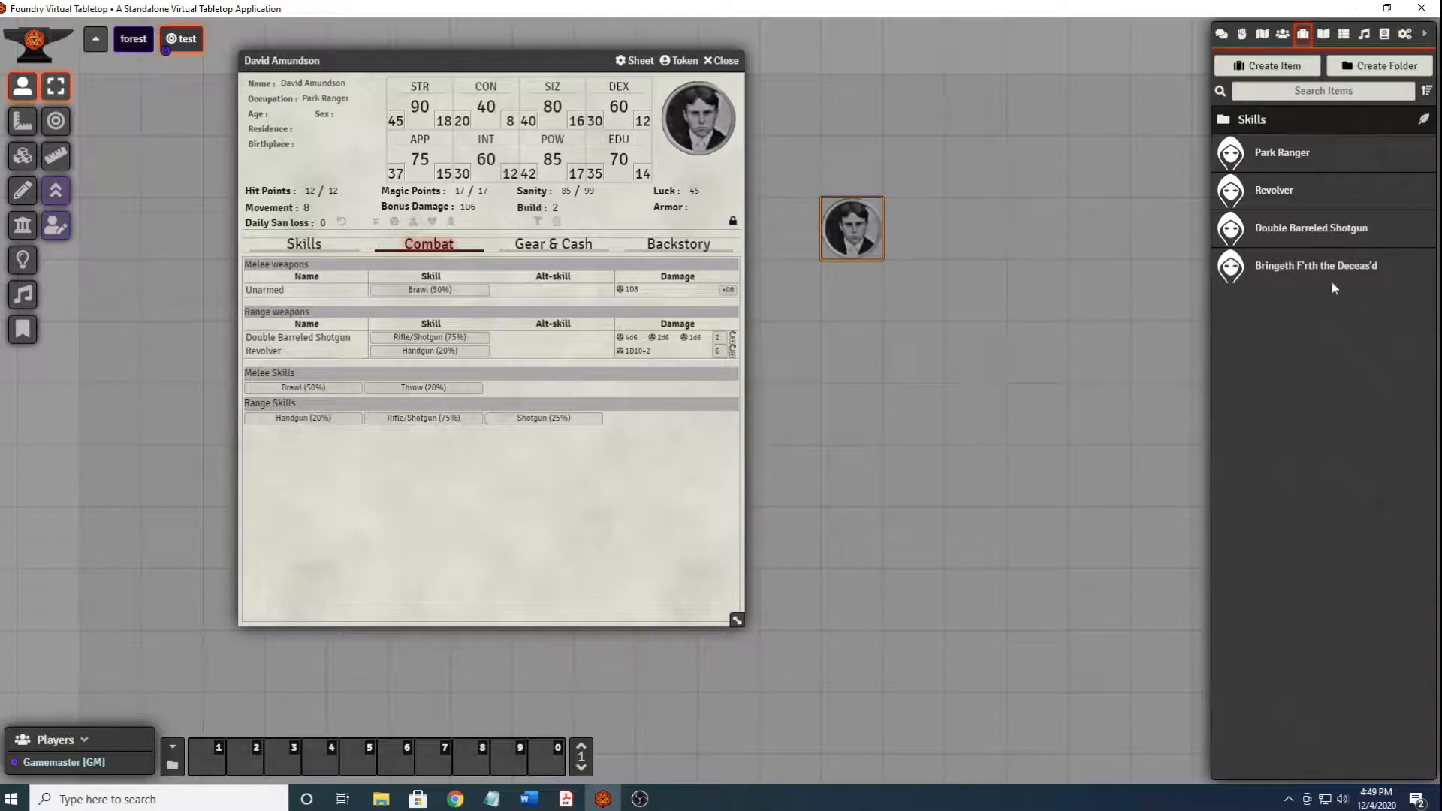
Reopen the Bringeth F'rth the Deceas'd spell to review its details and description, closing the sheet when done.
click(1312, 270)
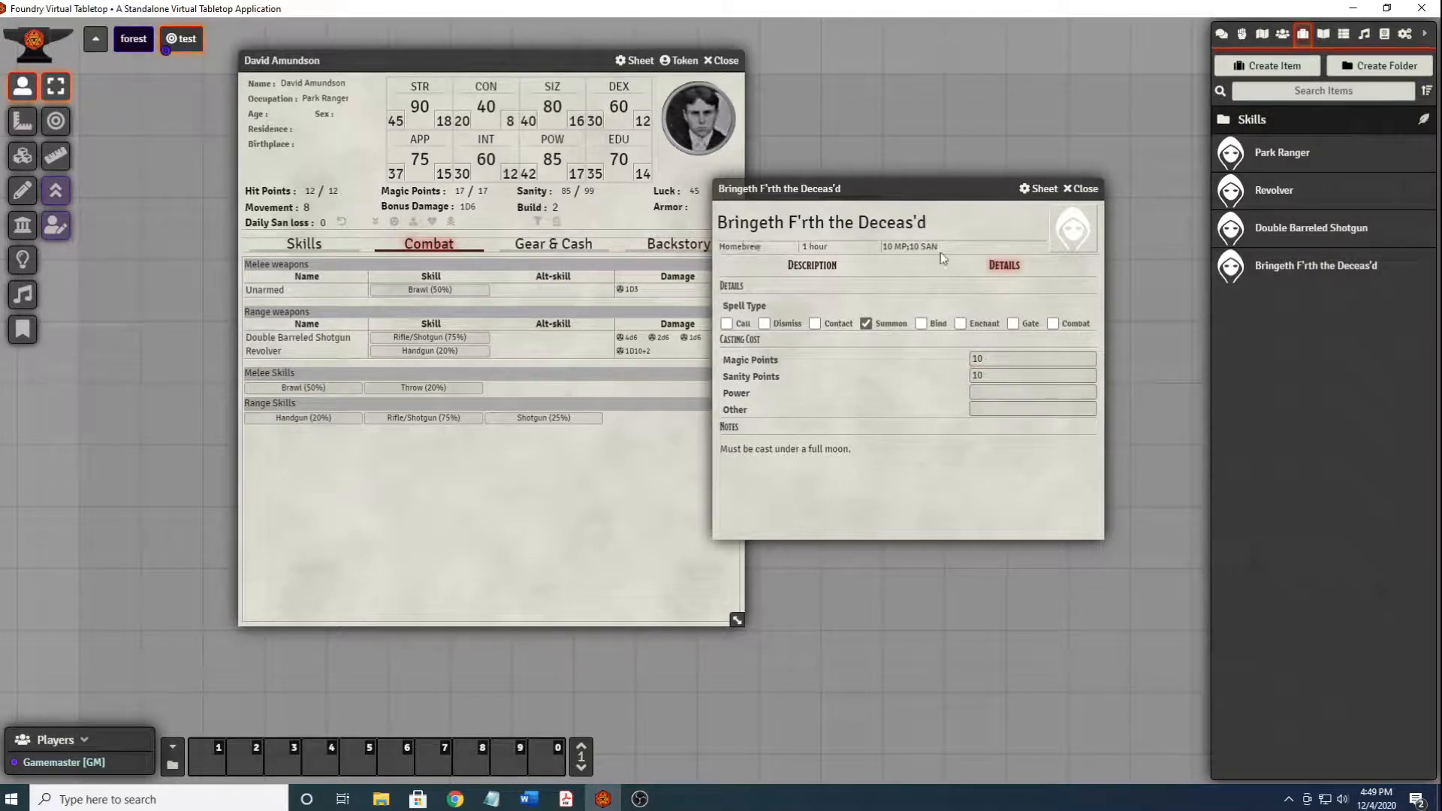
click(813, 266)
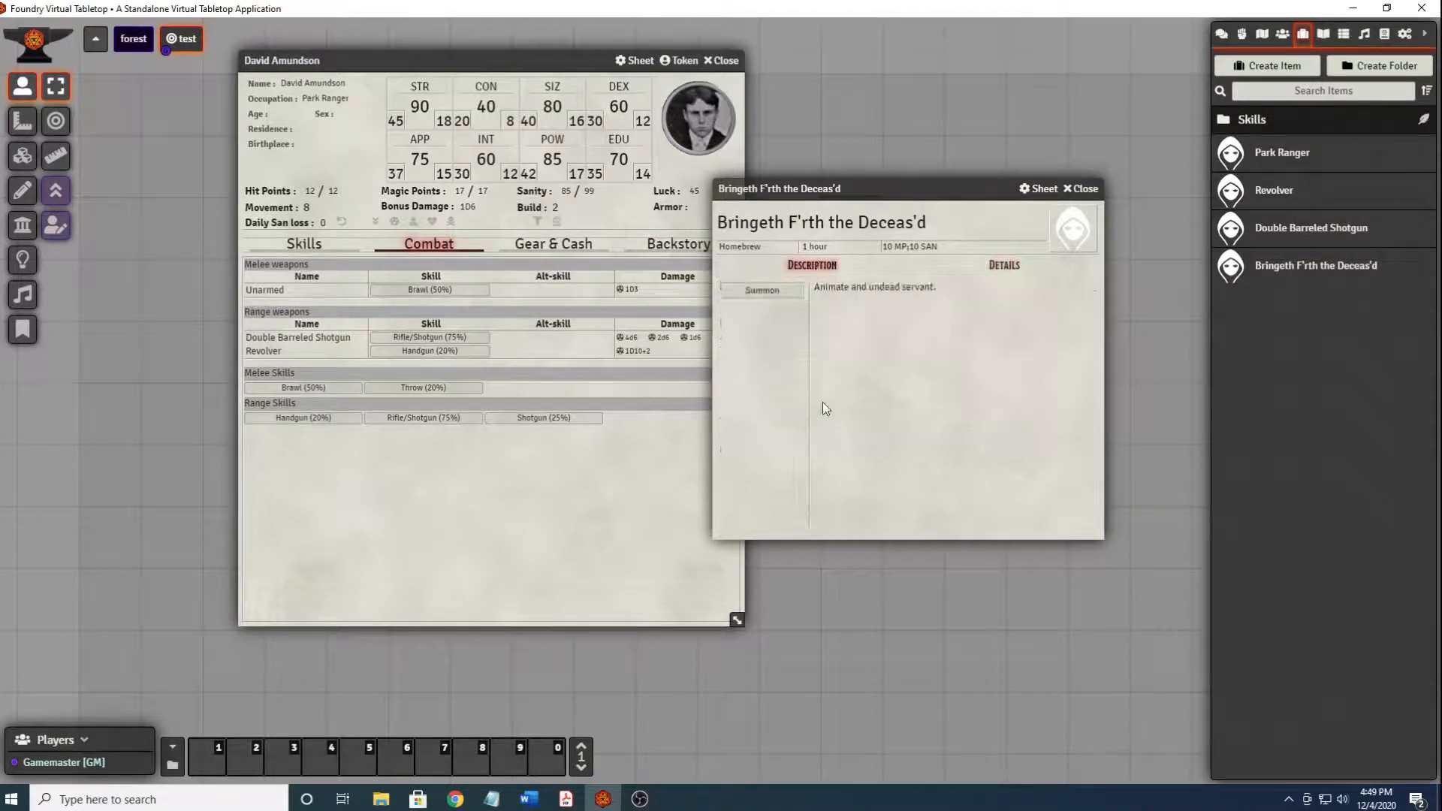
click(1082, 190)
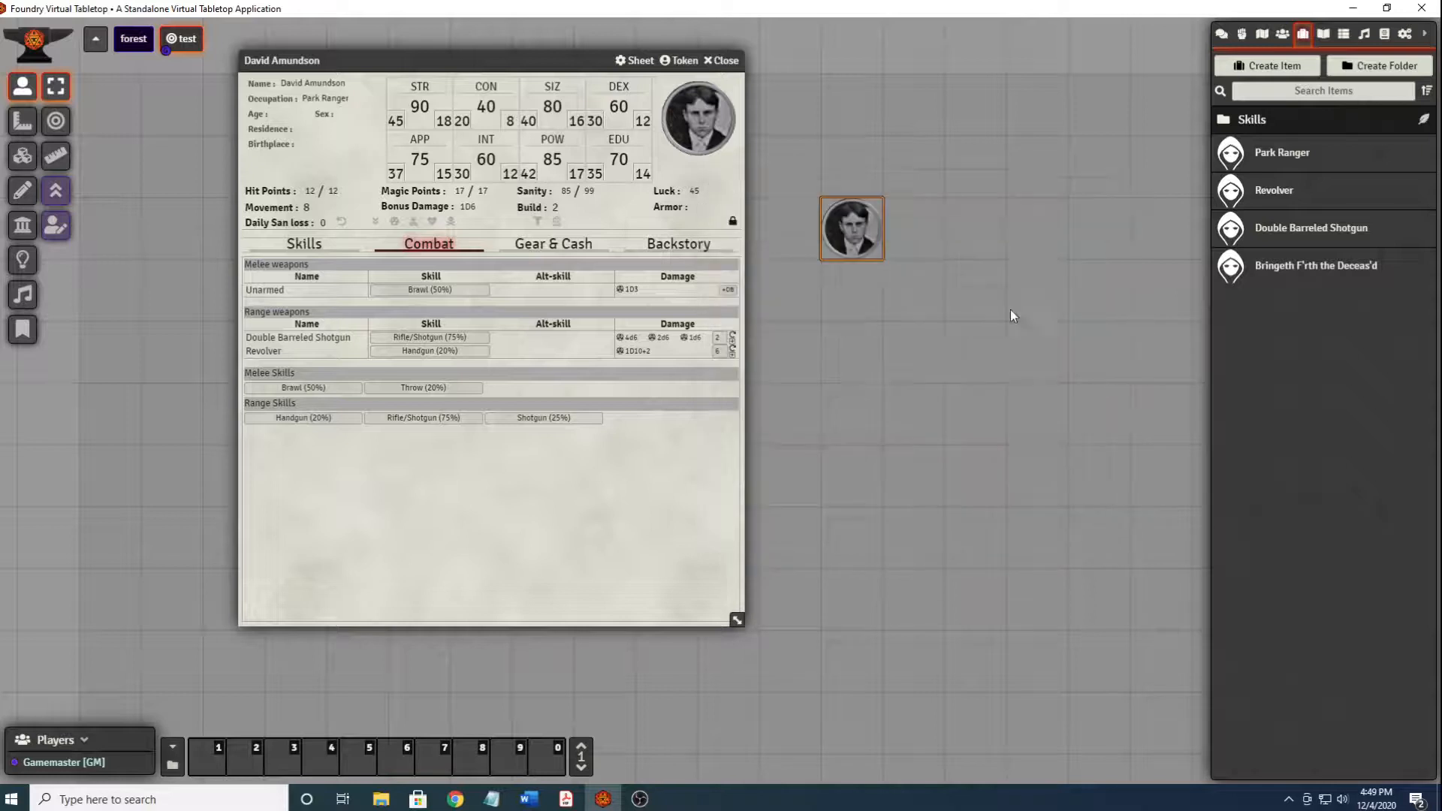
Try out the Bringeth F'rth the Deceas'd spell in the character's gear, reading its description there, and remove it again.
click(560, 248)
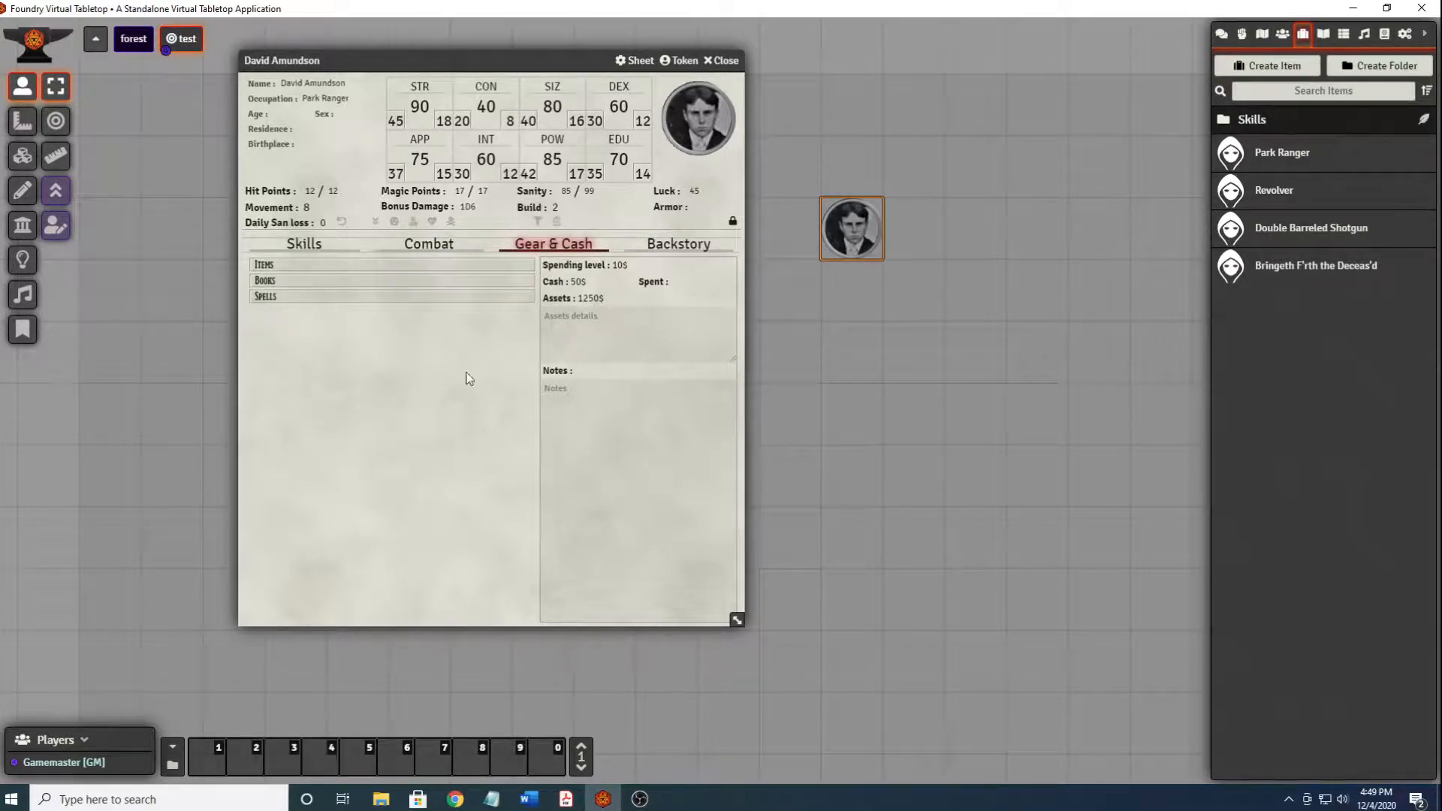
drag(1288, 272, 309, 313)
click(301, 314)
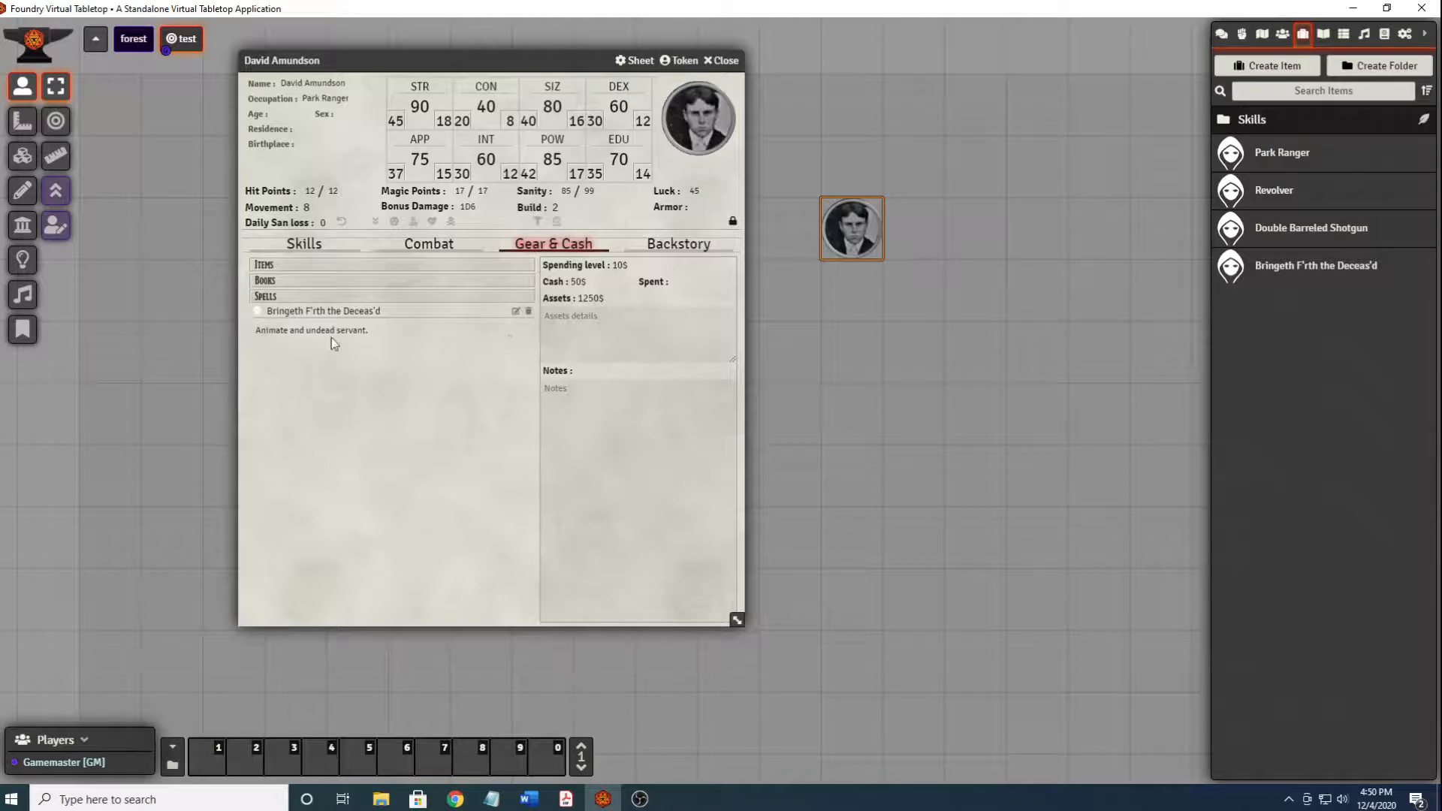
click(530, 313)
Correct the spell's description to "Animate an undead servant.", save it and close the sheet.
click(1281, 268)
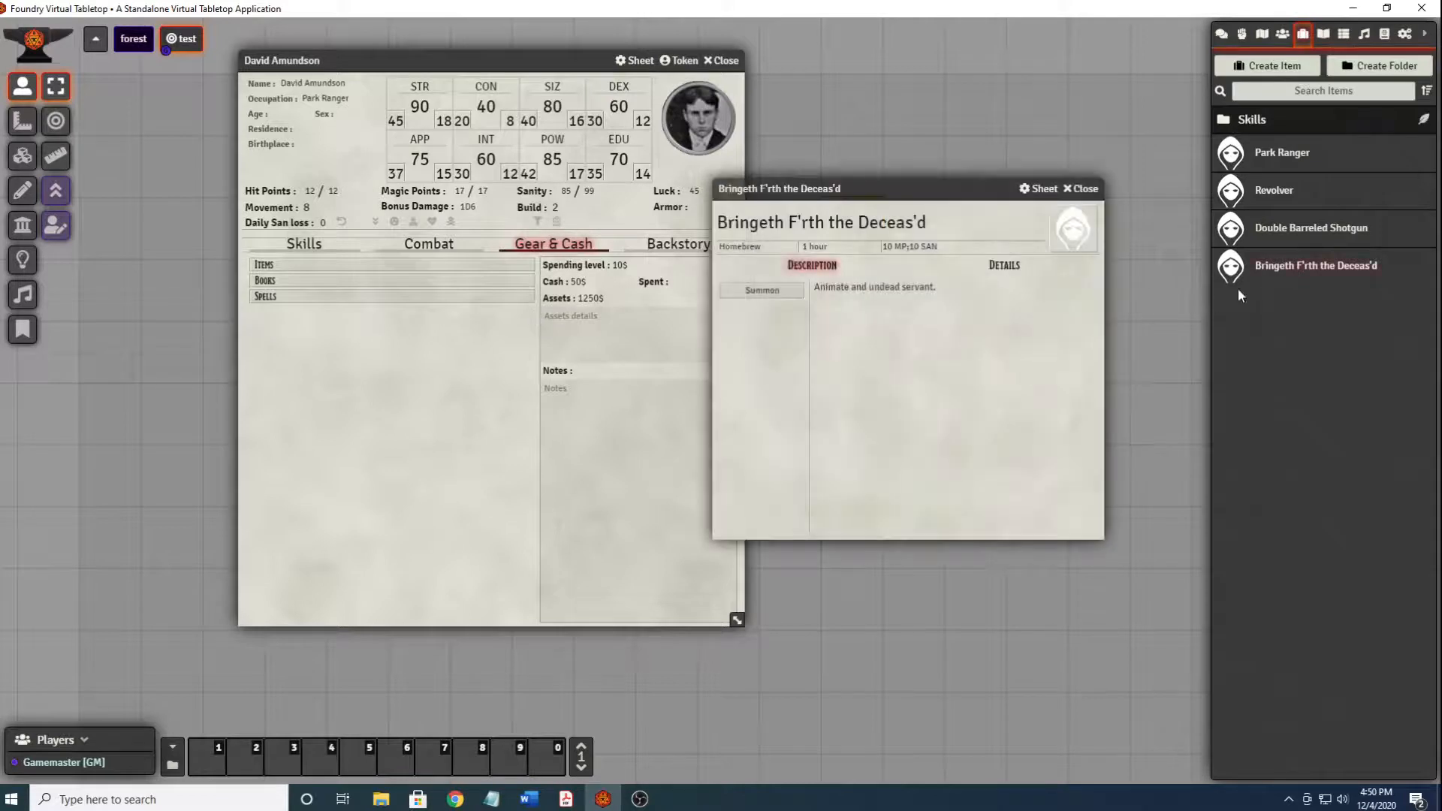
click(1083, 289)
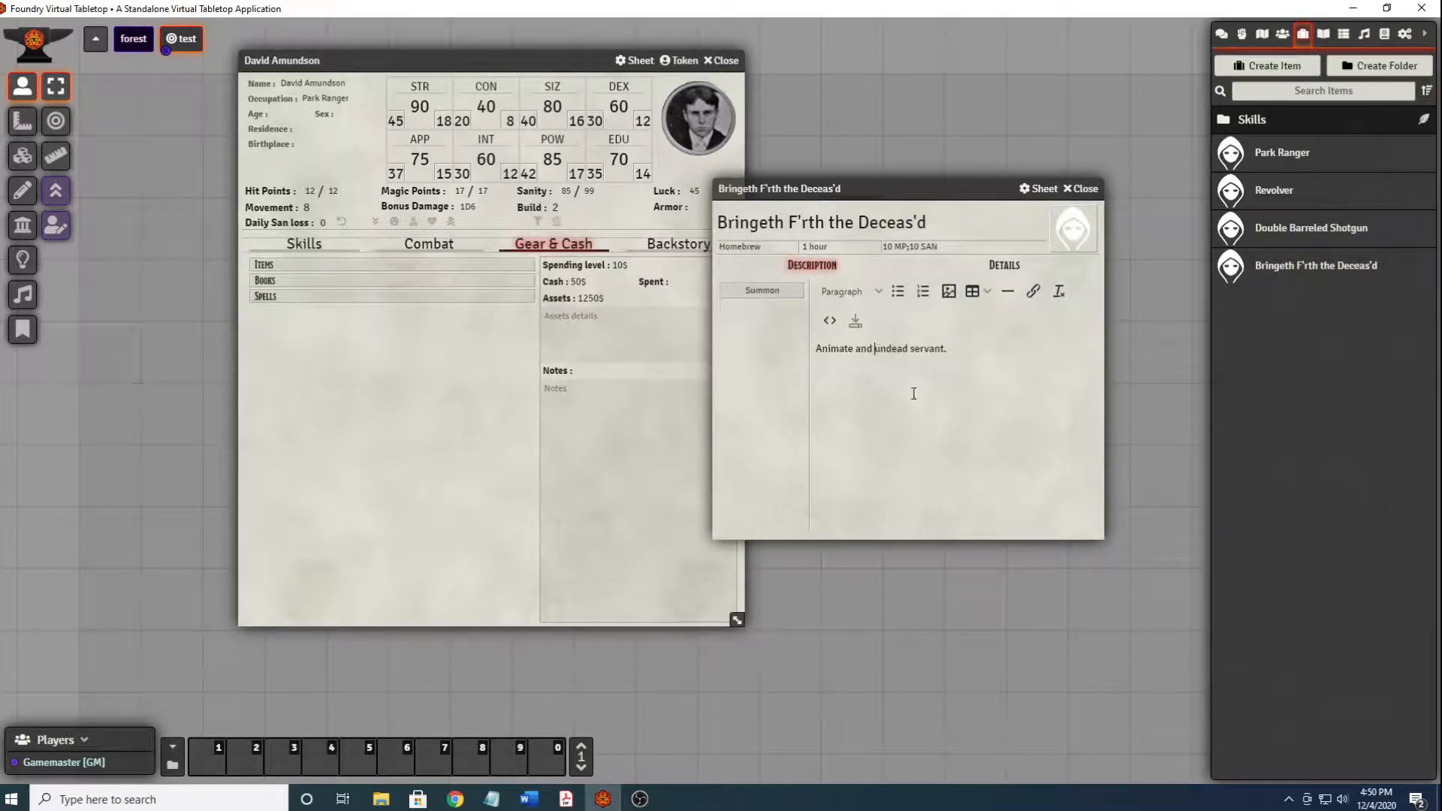
key(BackSpace)
click(856, 322)
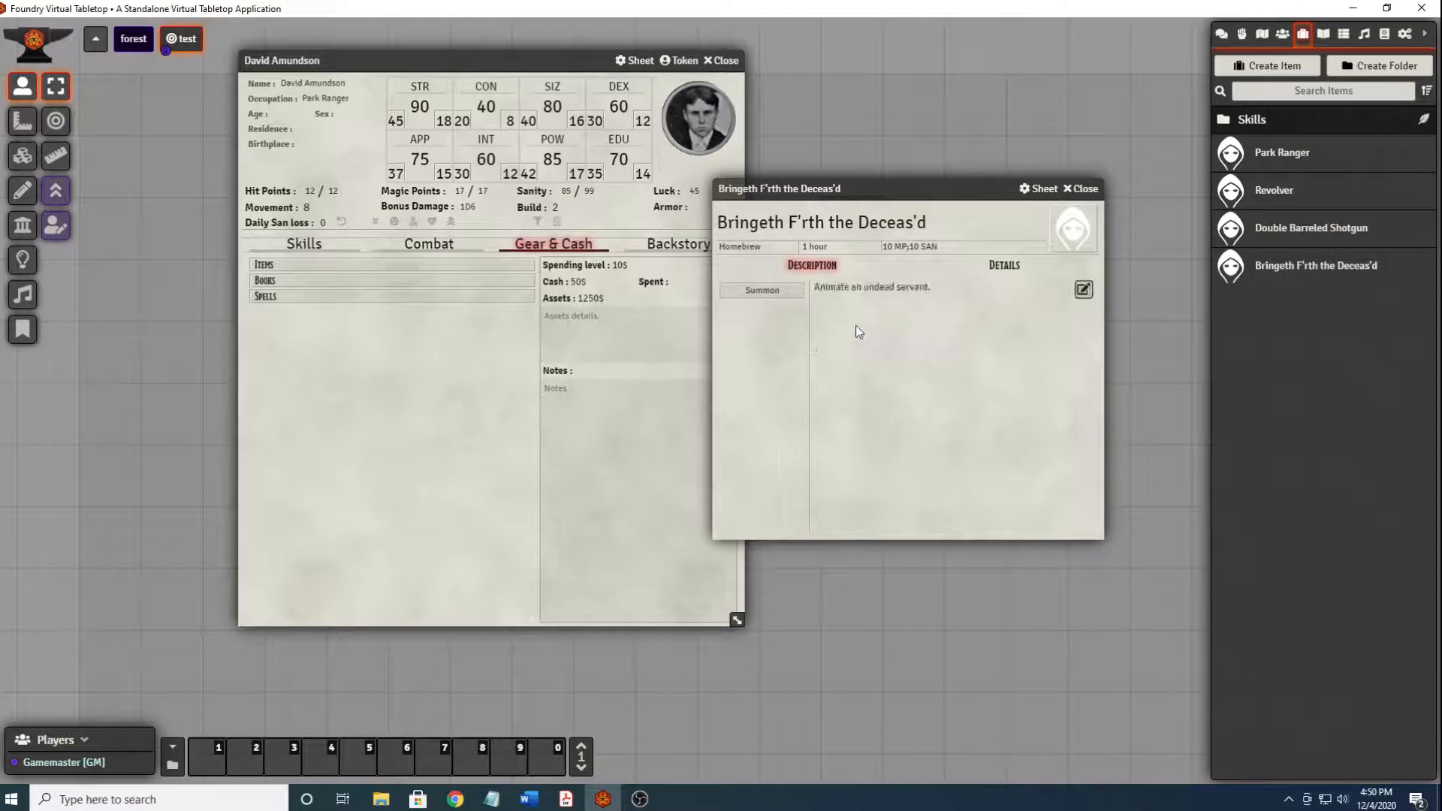
click(1082, 189)
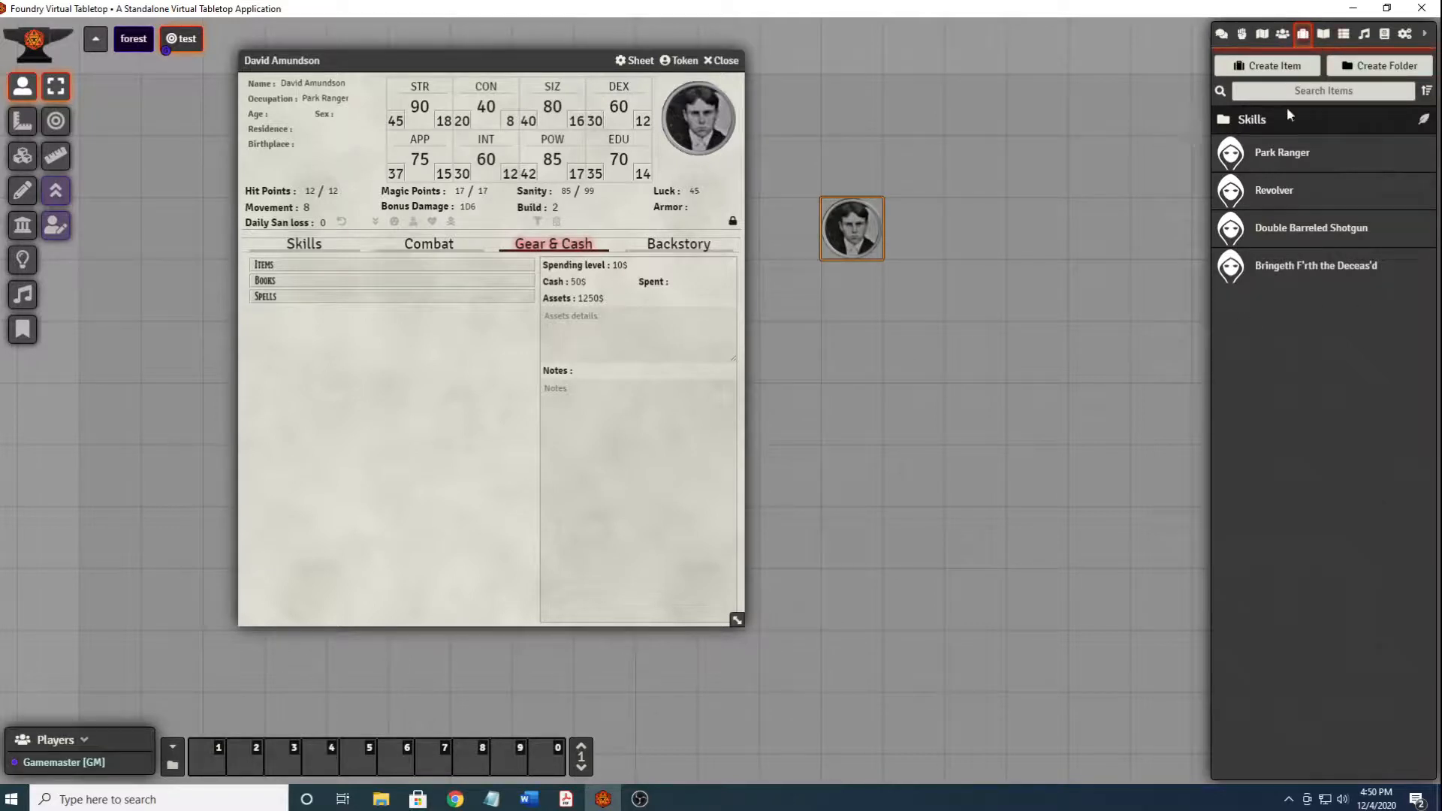
Create a new item of type book named "The Journal of Ezekial Morrow" and shift its sheet slightly.
click(1266, 73)
click(1073, 119)
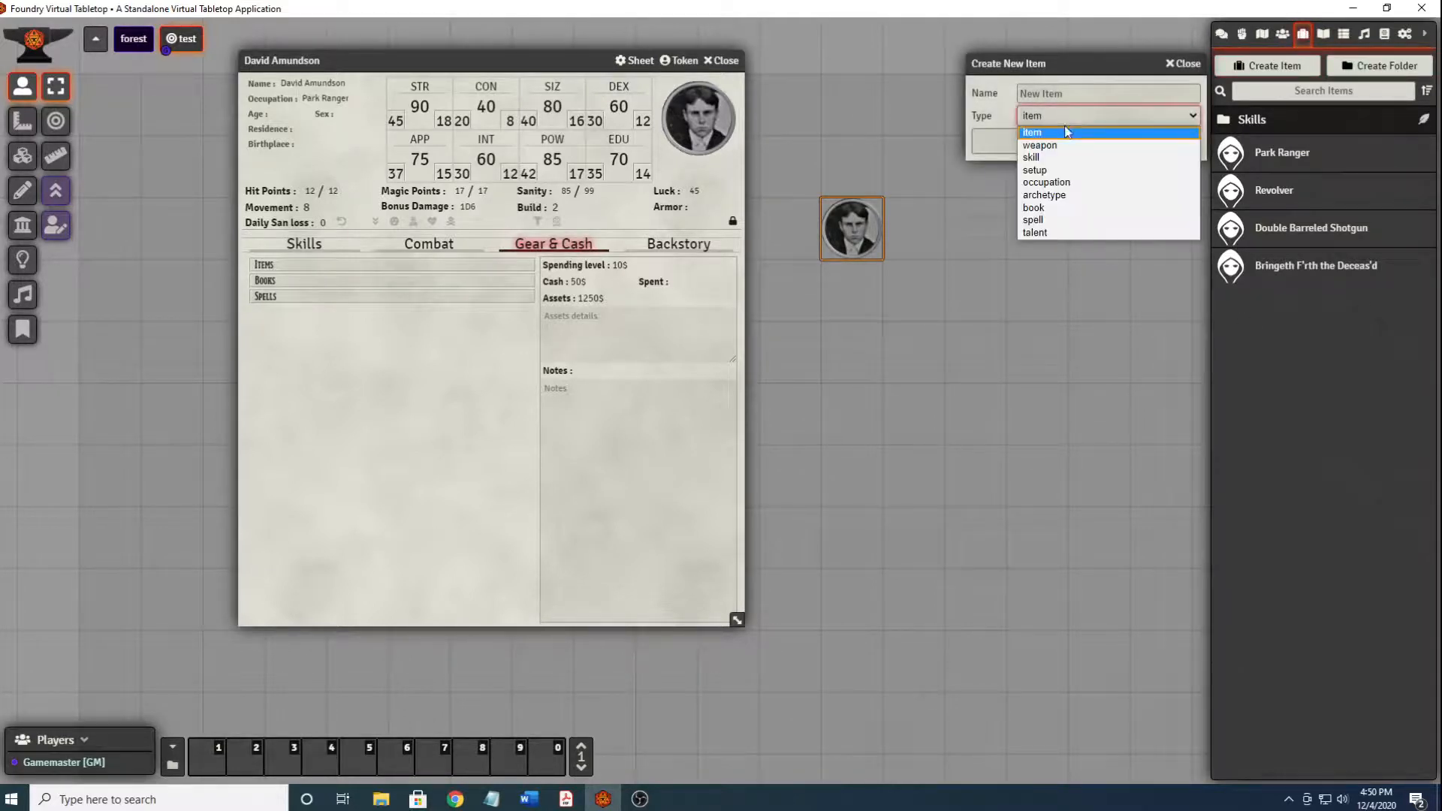
click(1059, 209)
click(1081, 96)
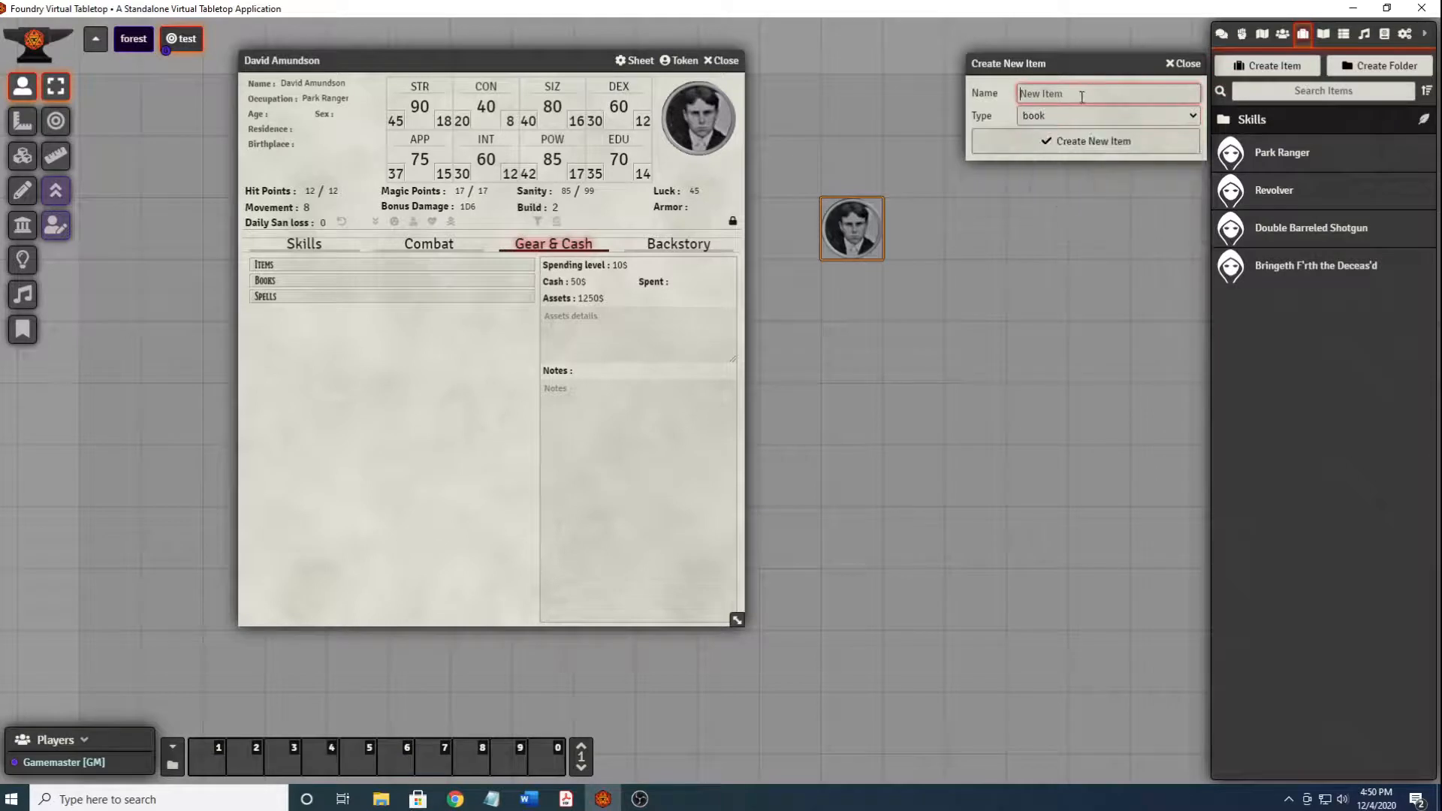
text(The Journal of Ezekial Morrow)
click(1075, 147)
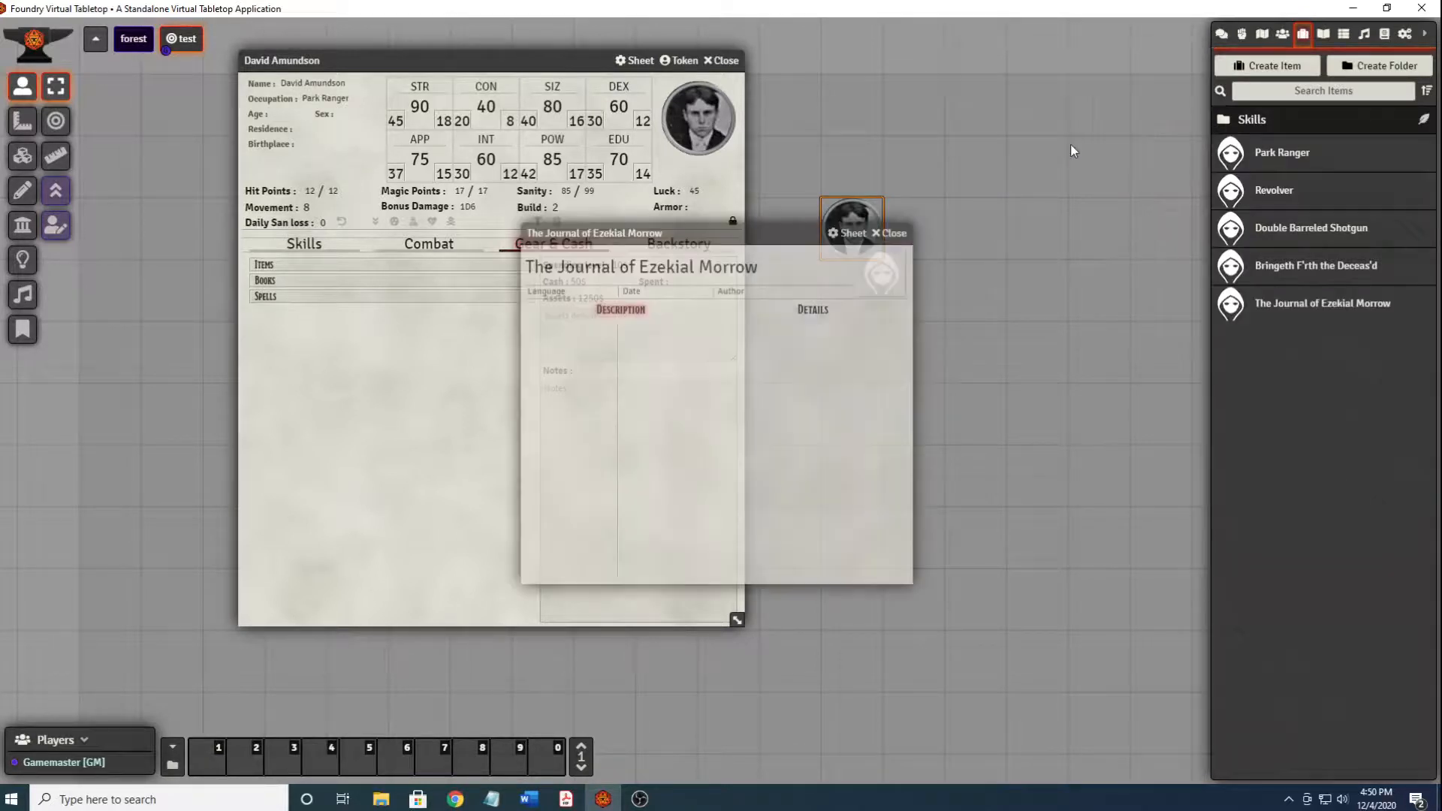
drag(681, 237, 695, 233)
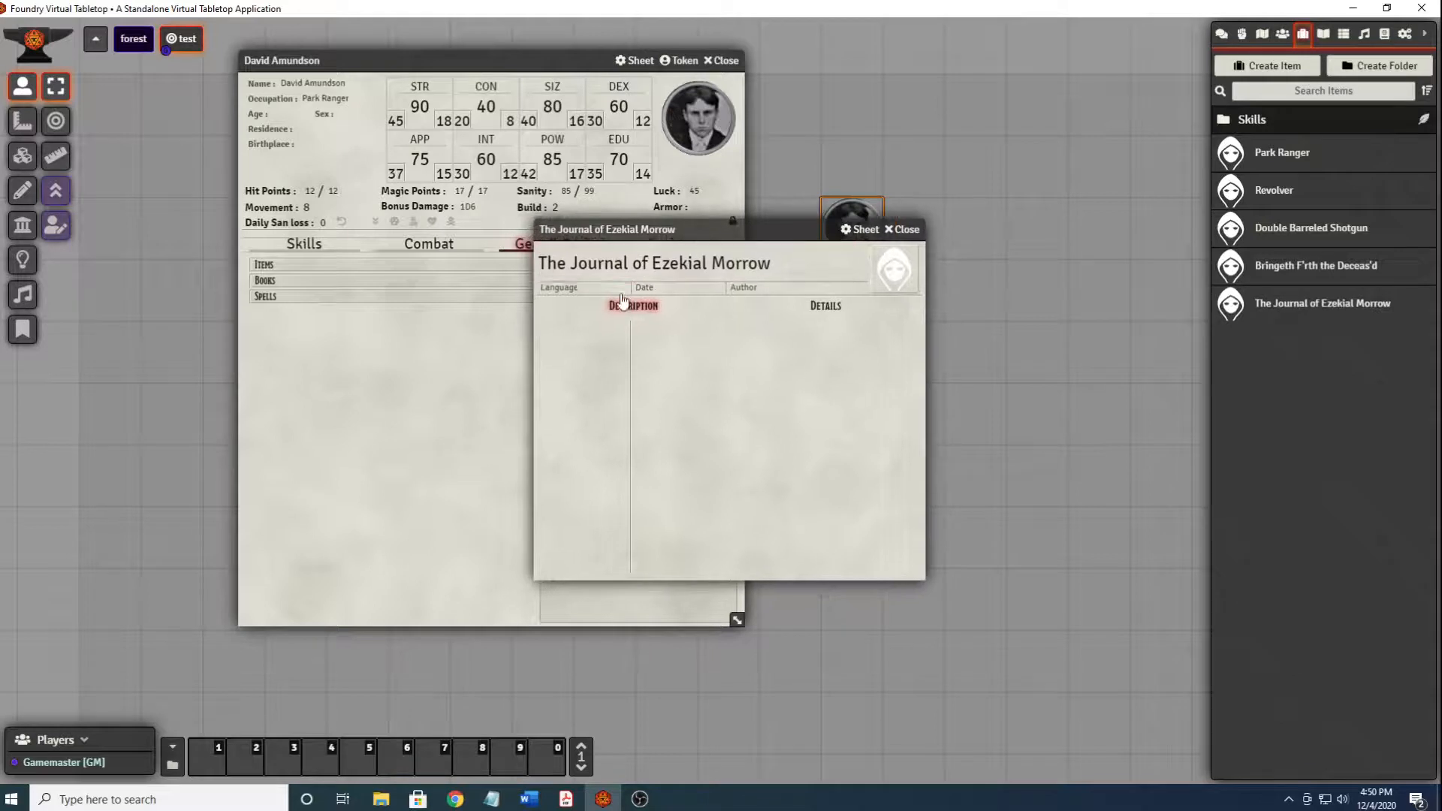
Set the journal's language to English, its date to 1700s and its author to the person named in the title.
click(596, 284)
text(English)
click(663, 286)
text(1700s)
click(733, 286)
text(Ezekial Morrow)
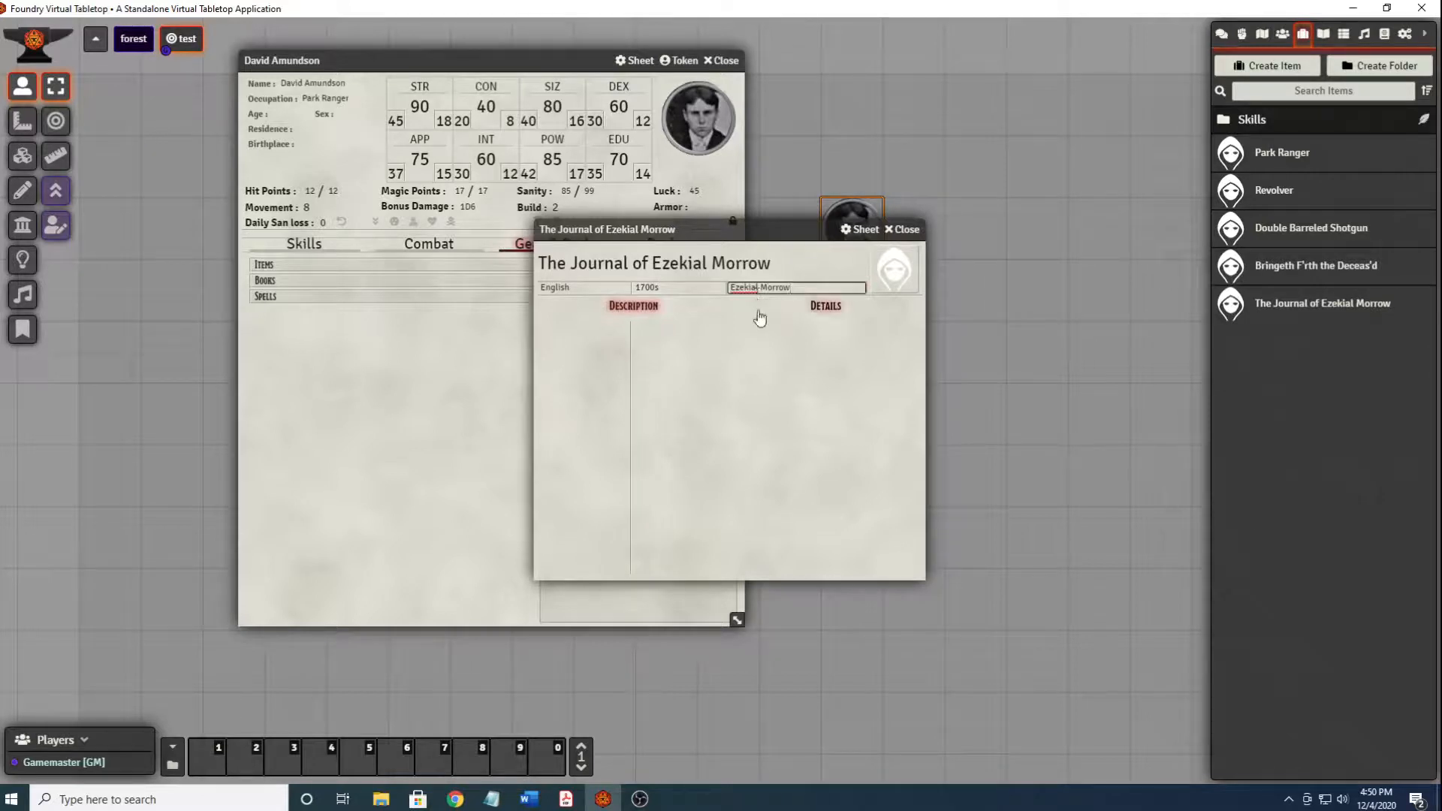
Write the journal's description as "A diary of a madman." and save it.
click(641, 312)
click(904, 330)
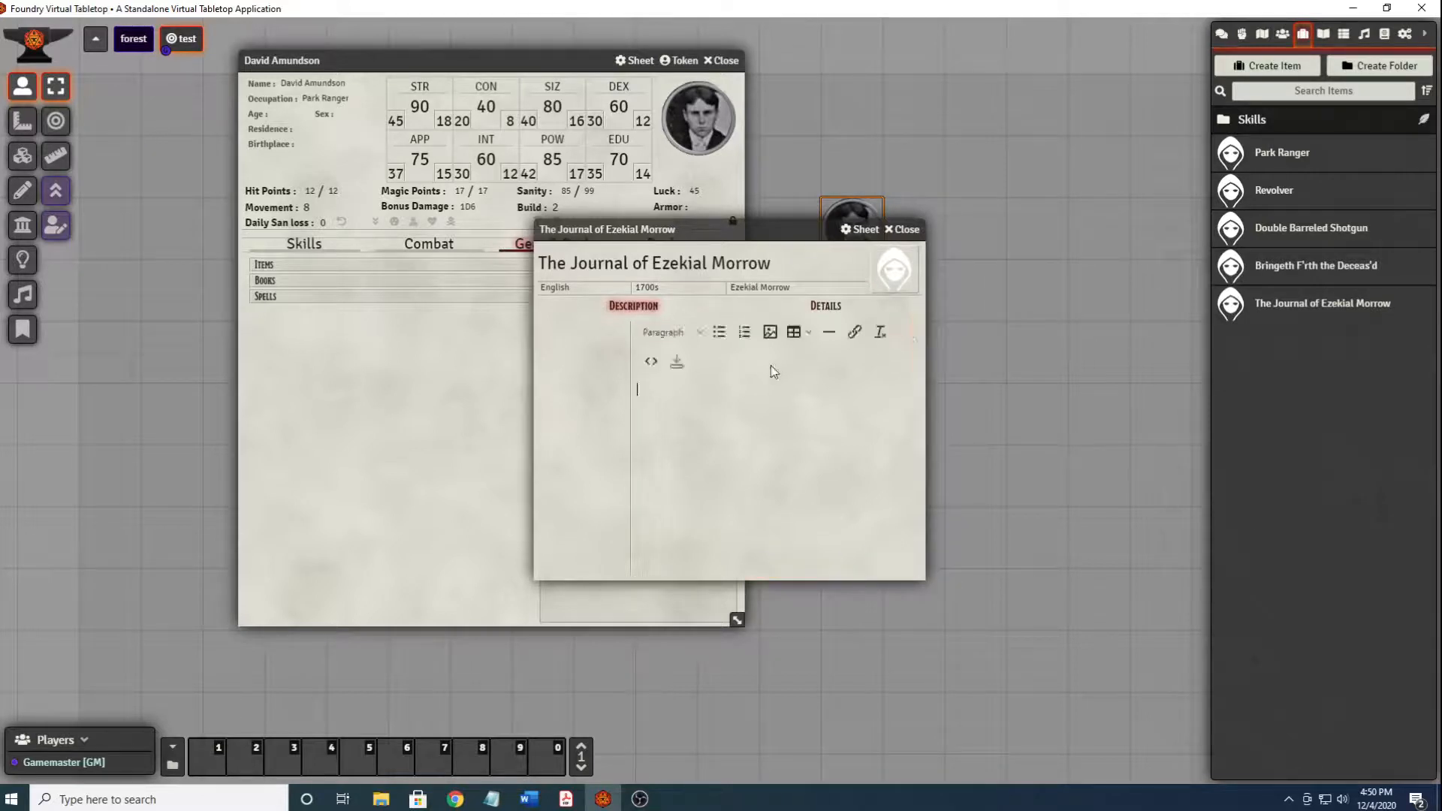
text(A diary of a madman.)
click(678, 363)
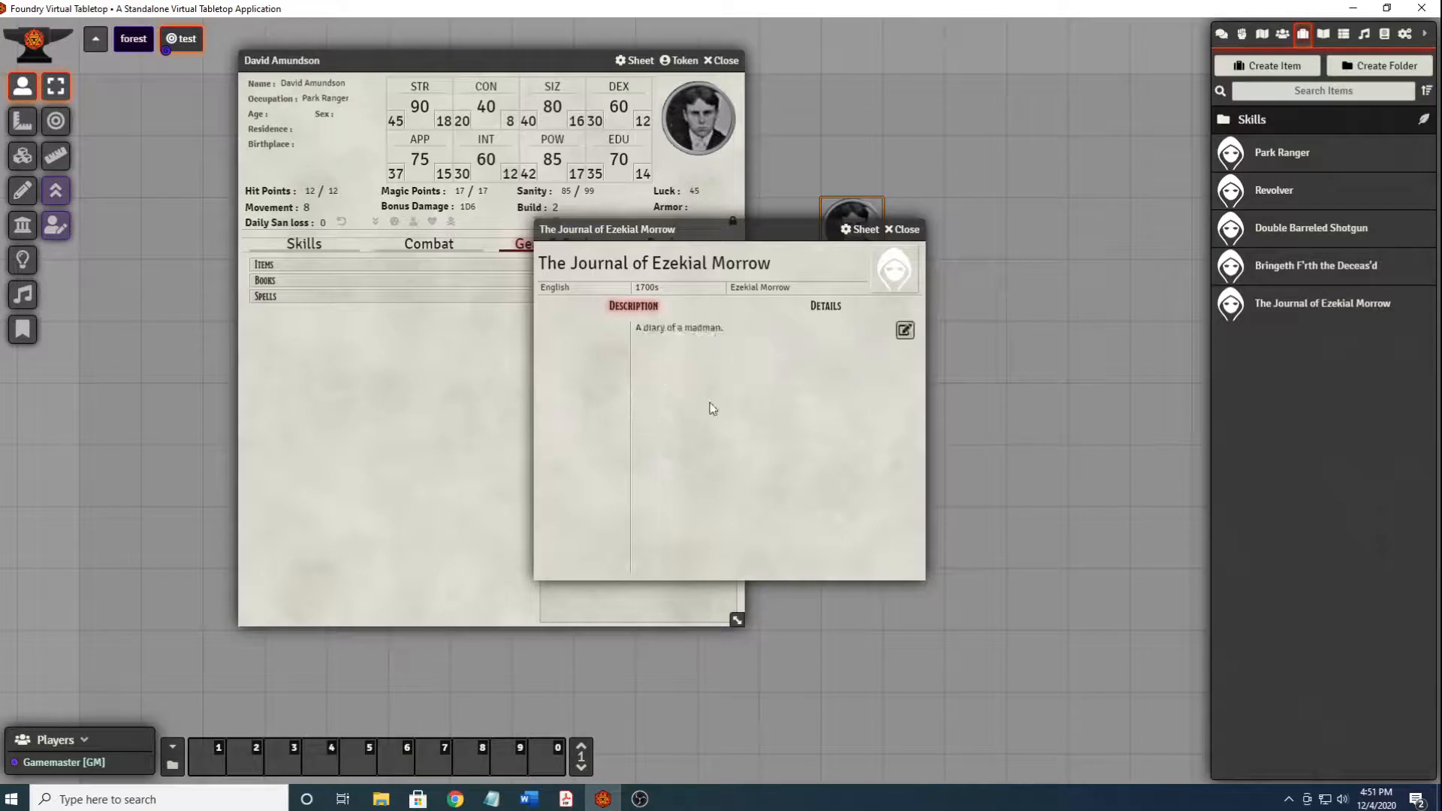
Mark the journal as a Mythos Book with a SAN loss of 1D4, a study time of 4 and a Mythos rating of 9.
click(826, 306)
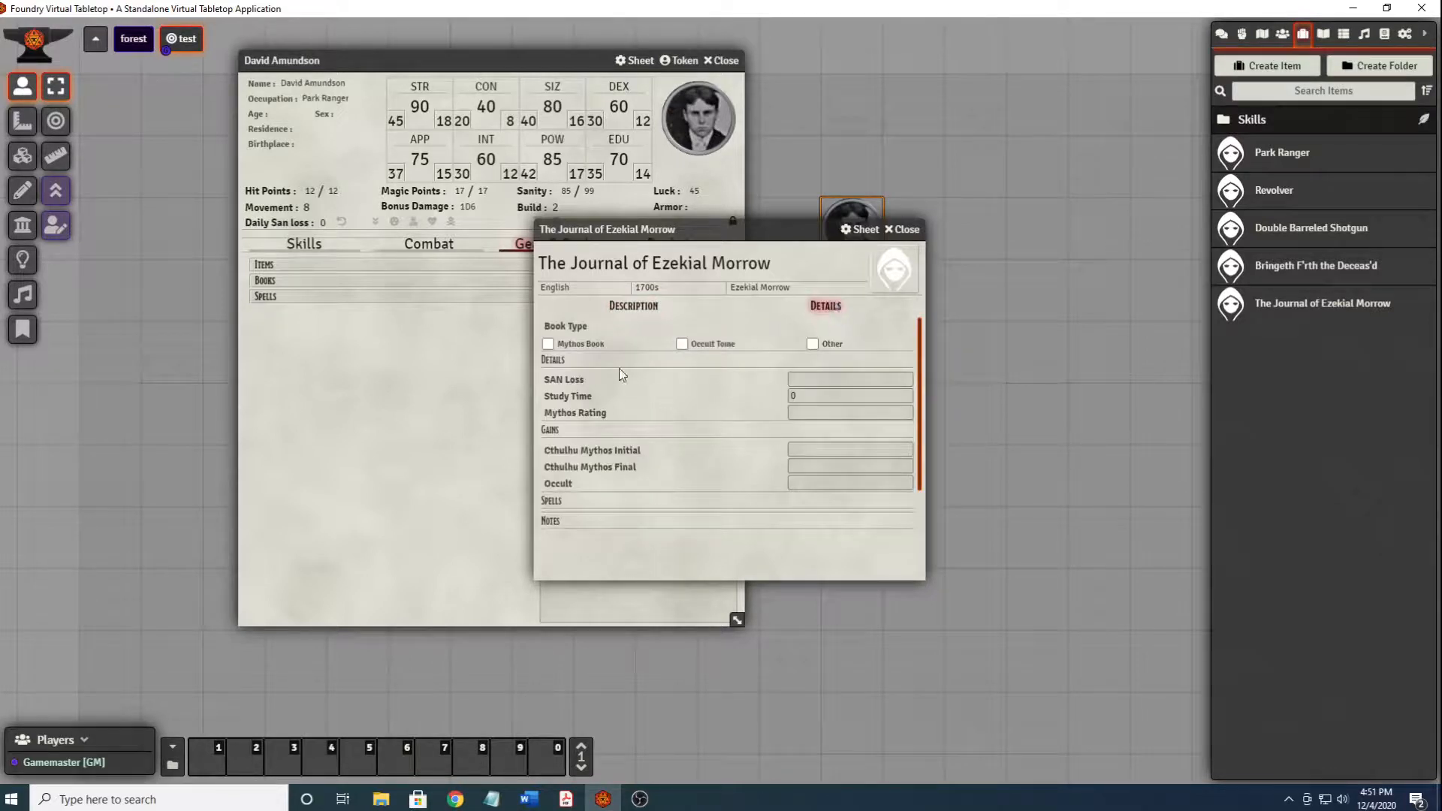
click(548, 344)
click(804, 378)
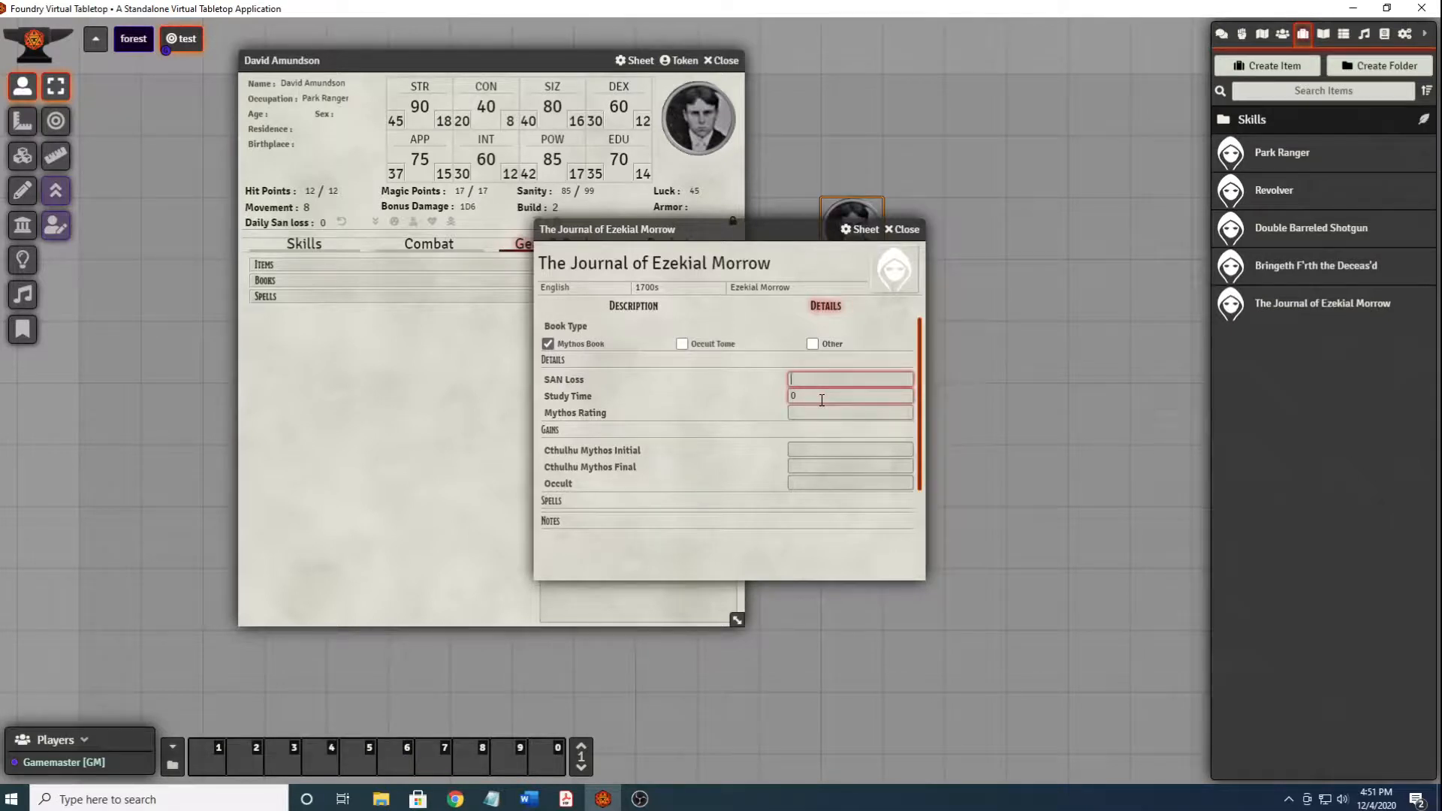
text(1d4)
click(808, 396)
drag(805, 397, 756, 388)
text(4)
key(Tab)
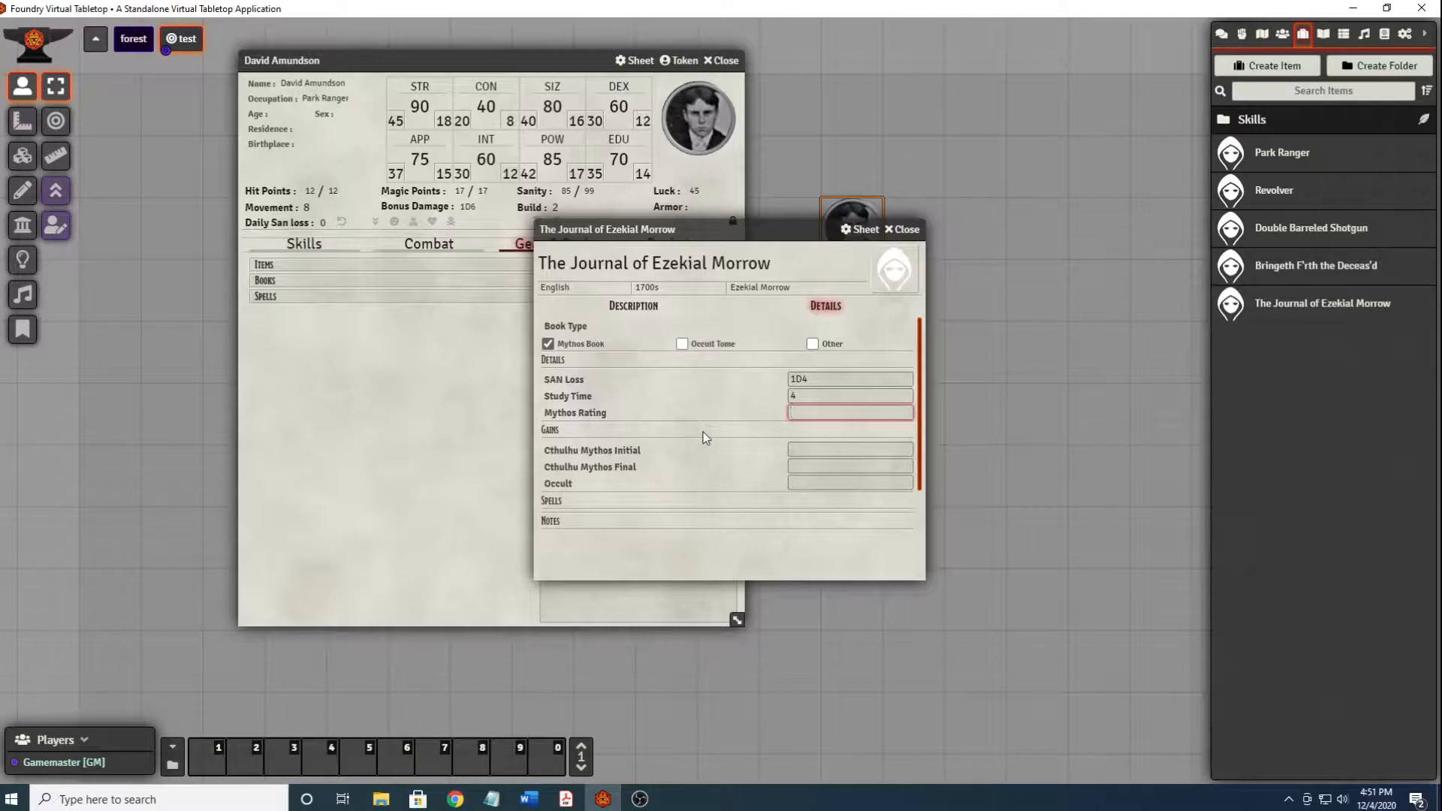
text(9)
Set the journal's Cthulhu Mythos gains to +1 initial and +2 final, and add the Bringeth F'rth the Deceas'd spell to it.
click(817, 448)
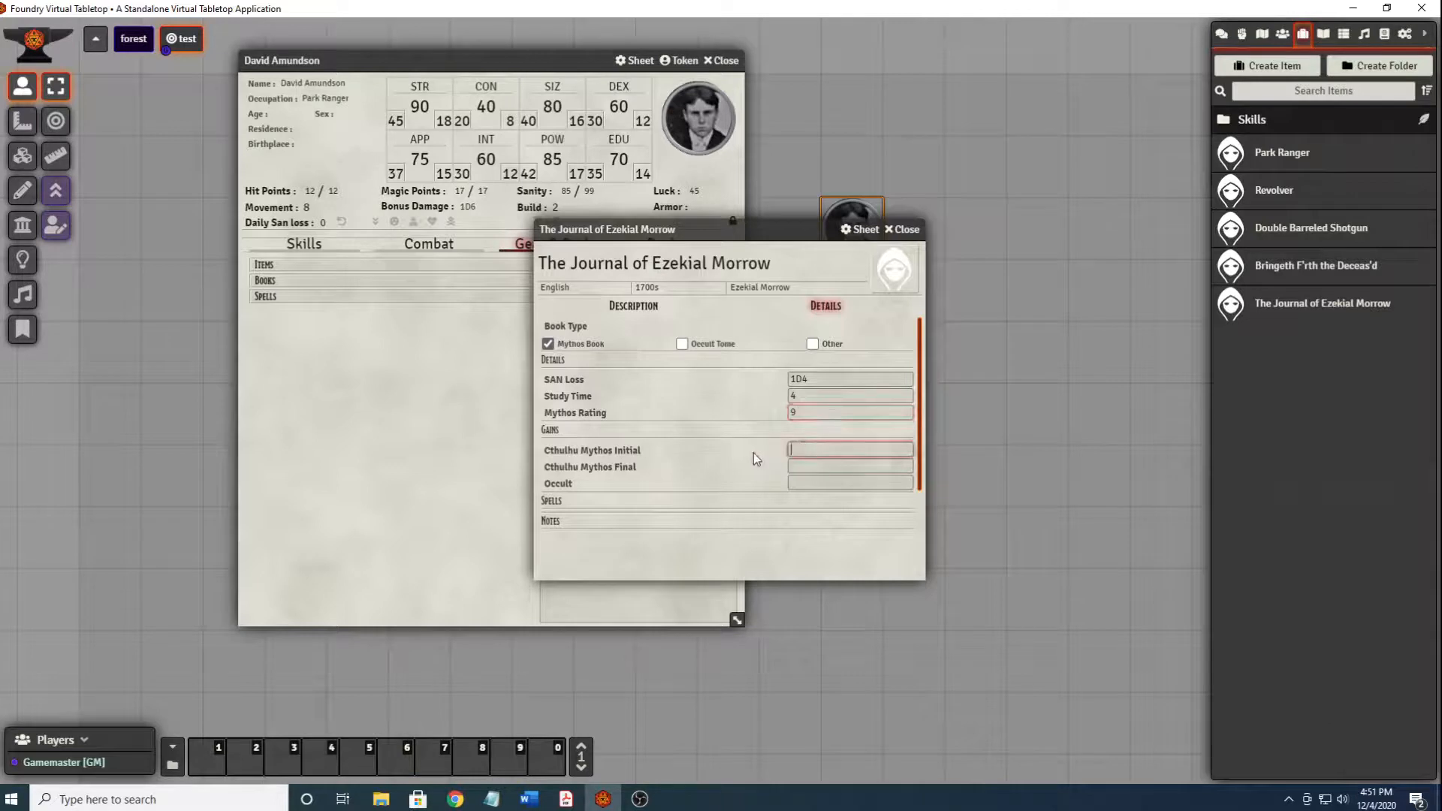
text(+1)
click(829, 467)
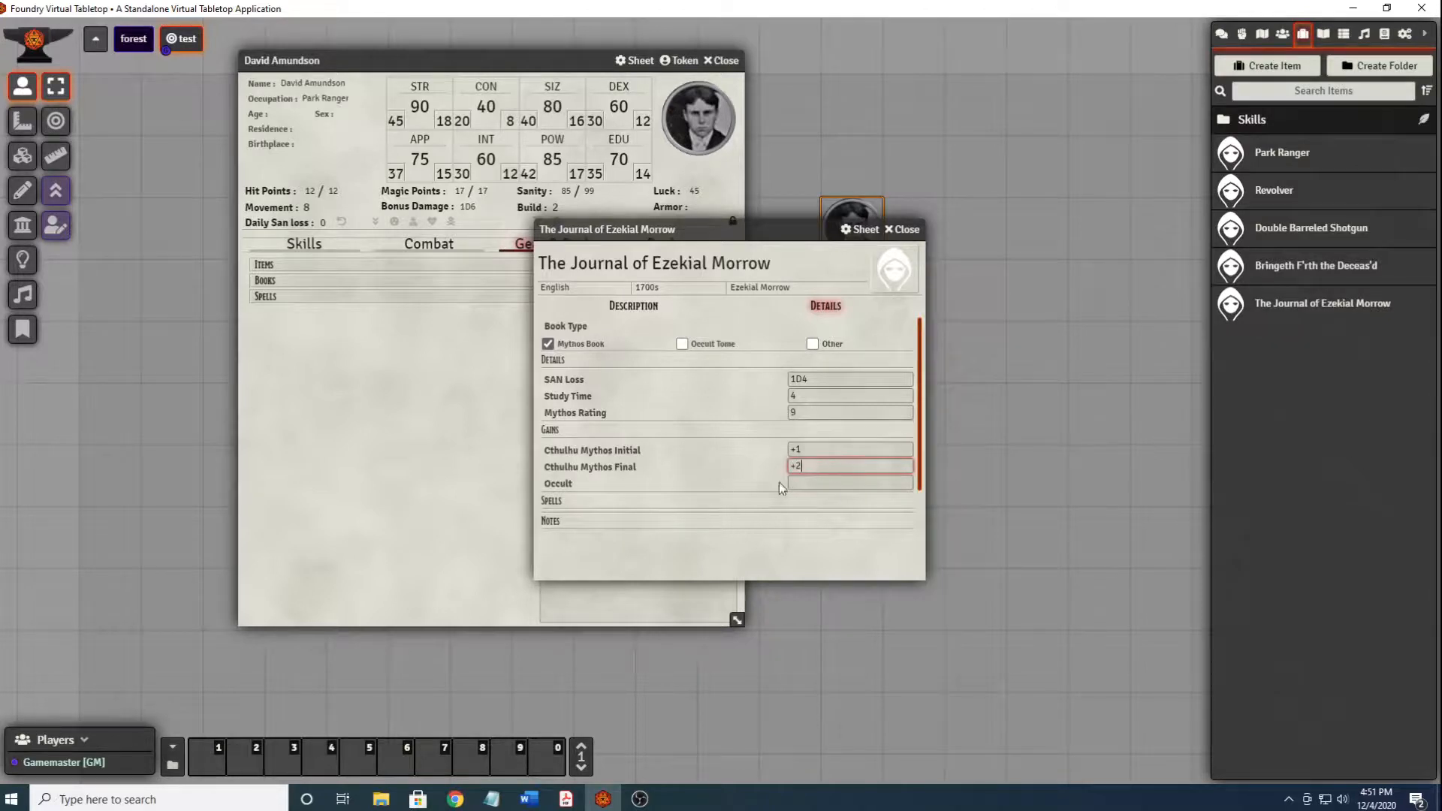
drag(1075, 389, 637, 499)
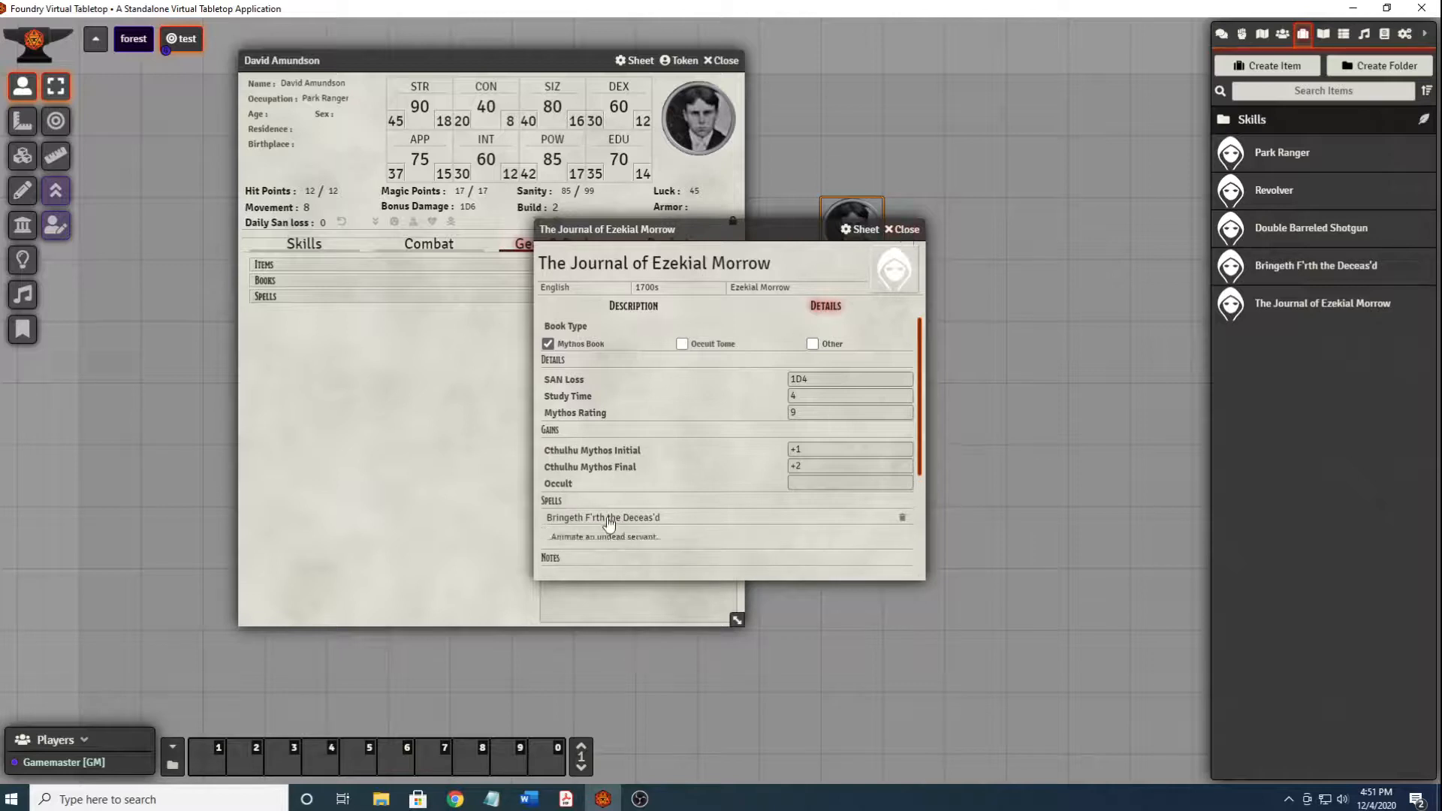
click(909, 230)
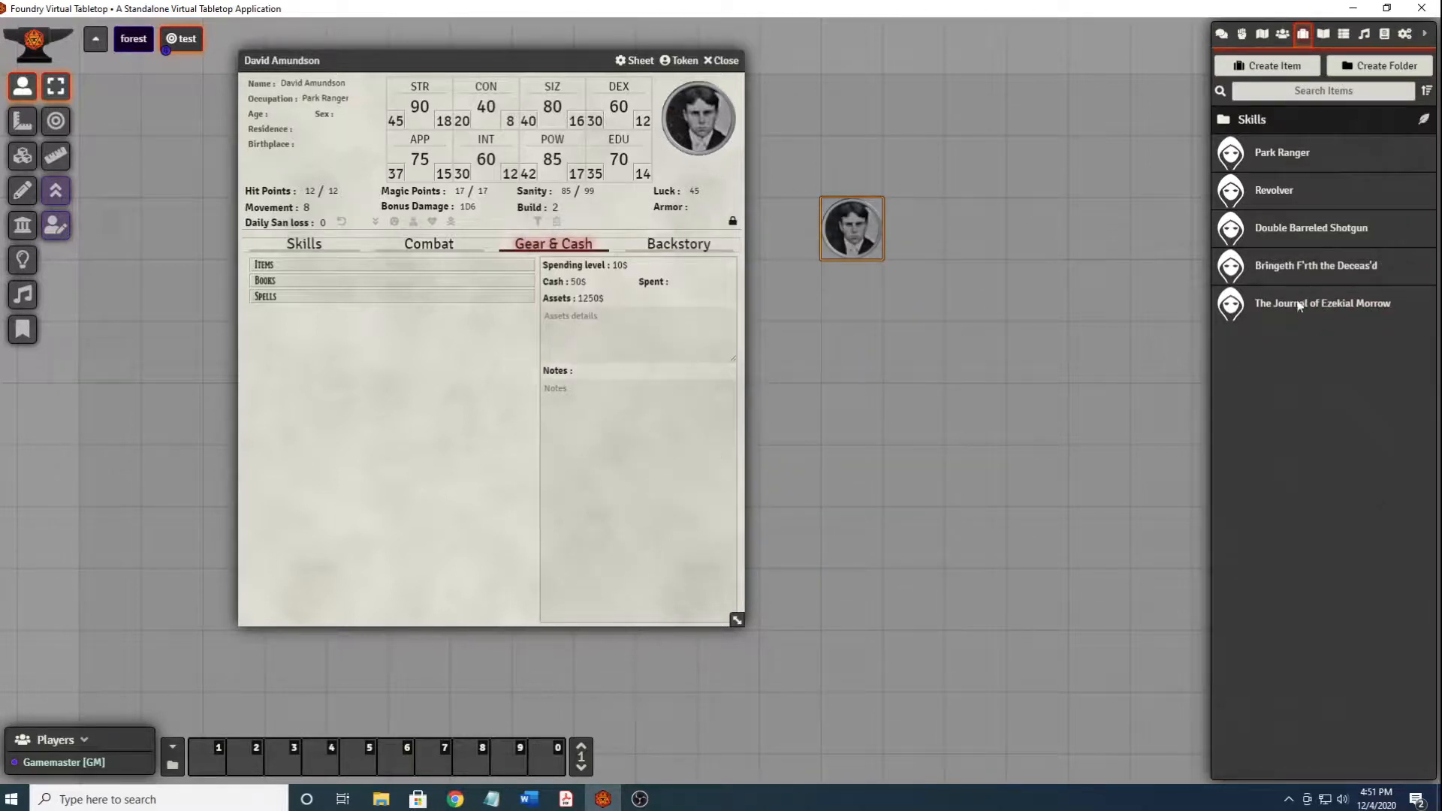
Add the journal to the character's books and expand its description there.
drag(1297, 309, 318, 278)
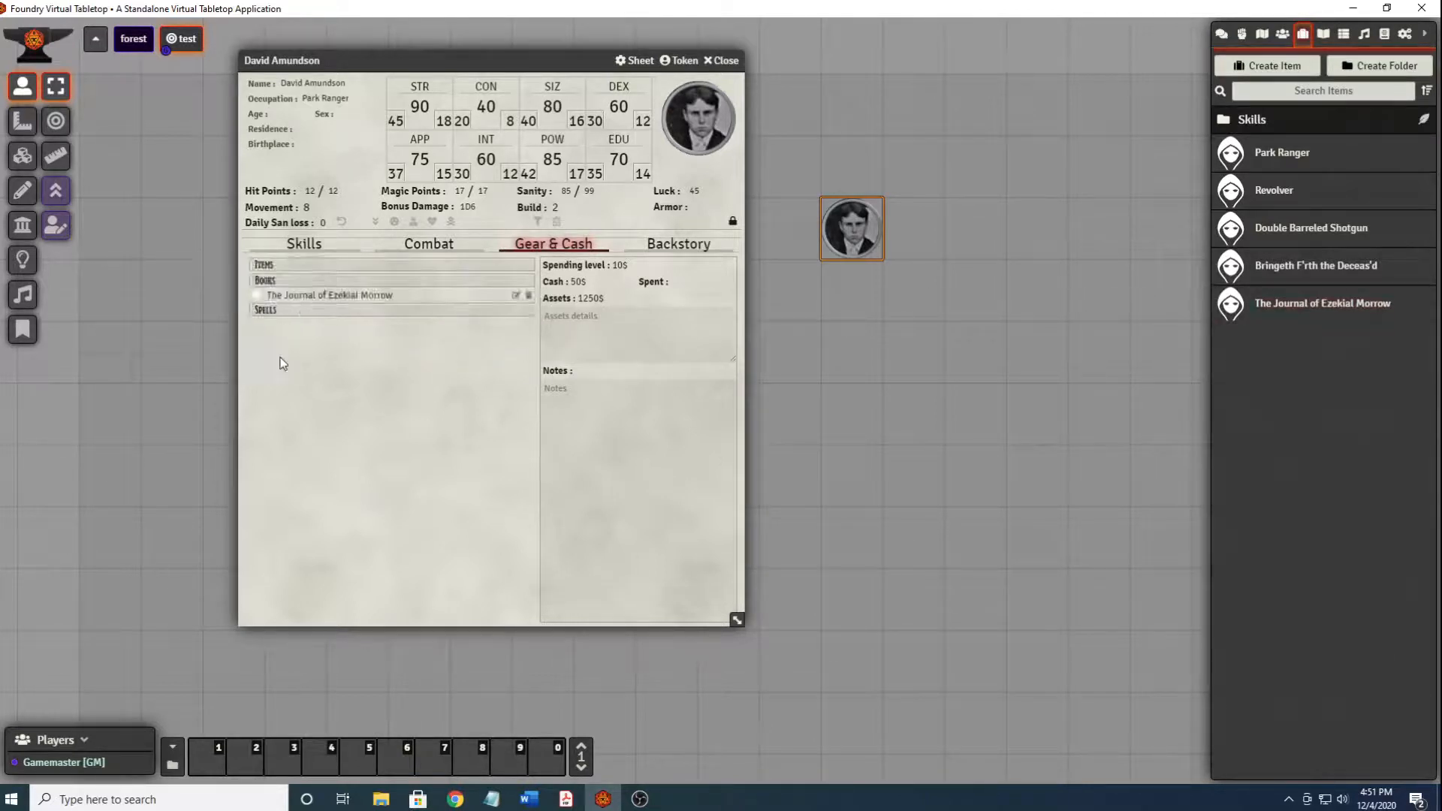
click(346, 297)
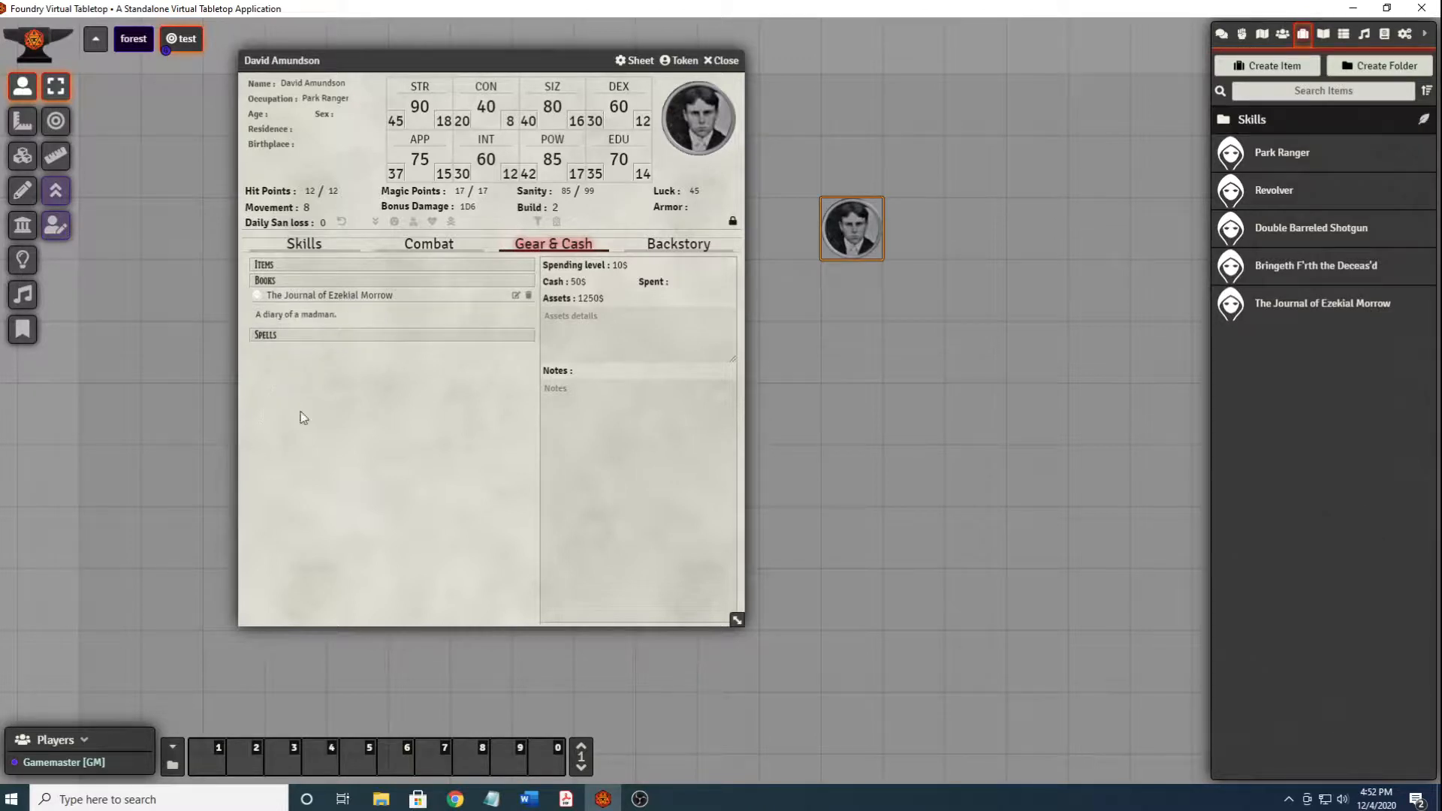
Add the Bringeth F'rth the Deceas'd spell to the character's spells, and remove both the spell and the journal from the sheet.
click(326, 298)
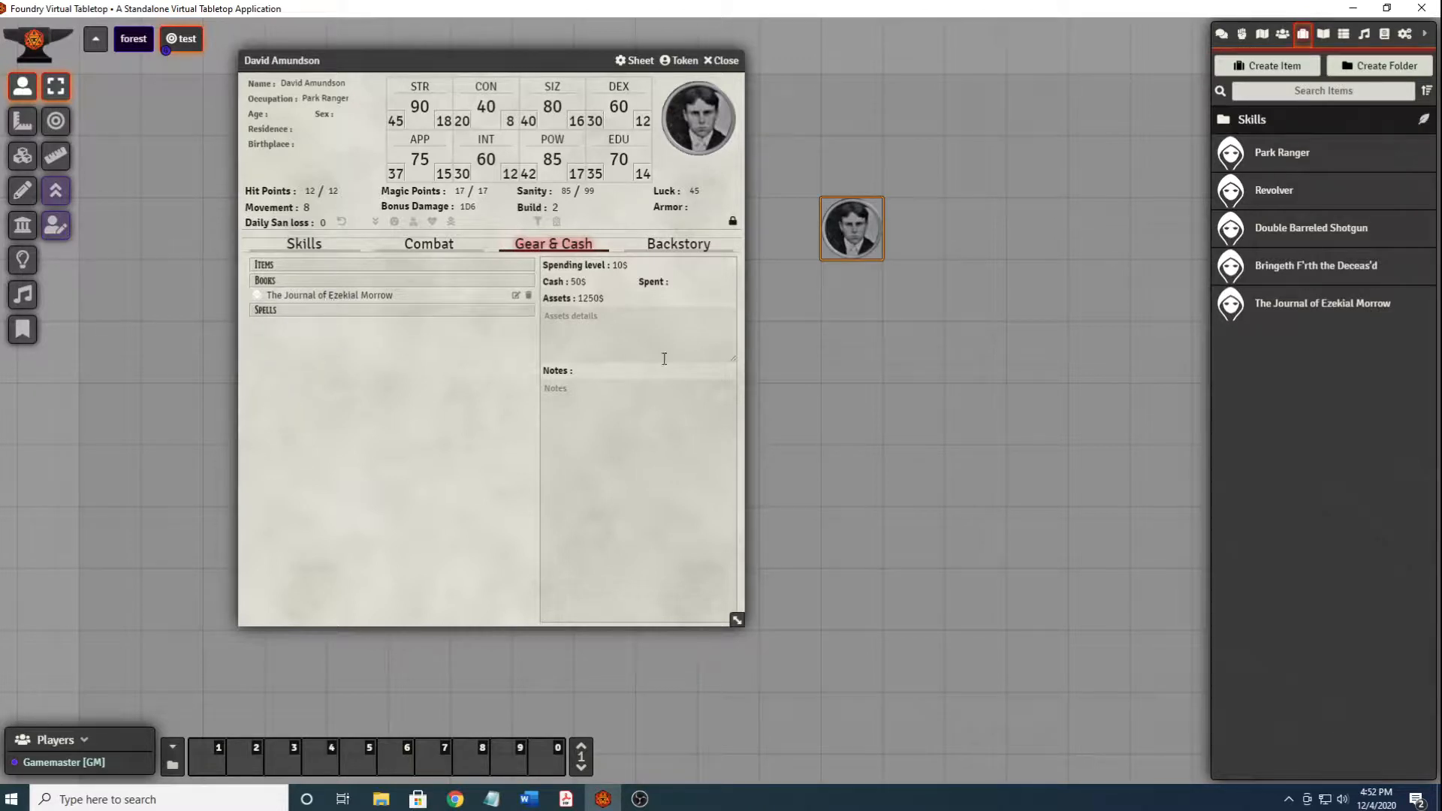
drag(1296, 273, 368, 325)
click(528, 325)
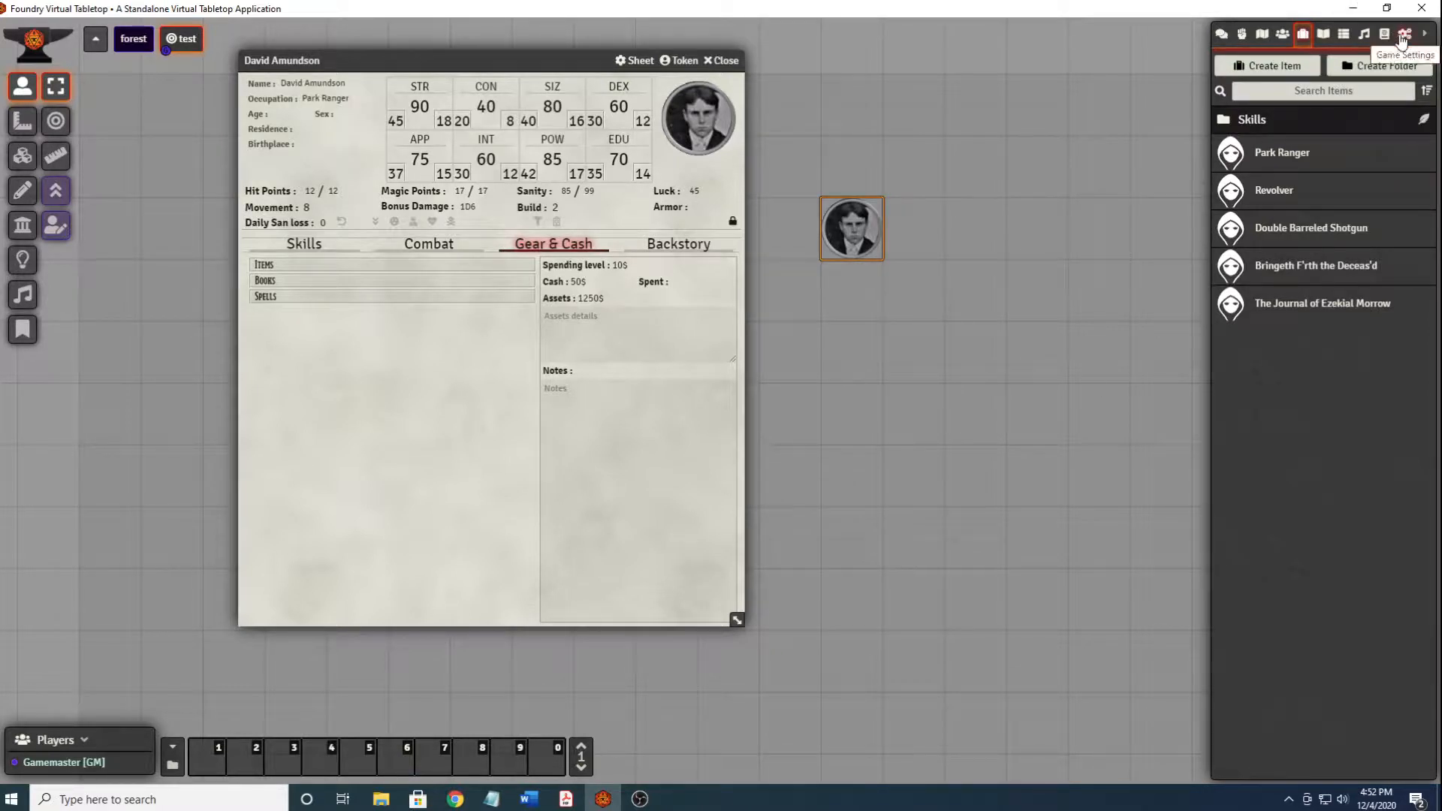
Review the types offered for a new item and for a new actor without creating either.
click(1284, 67)
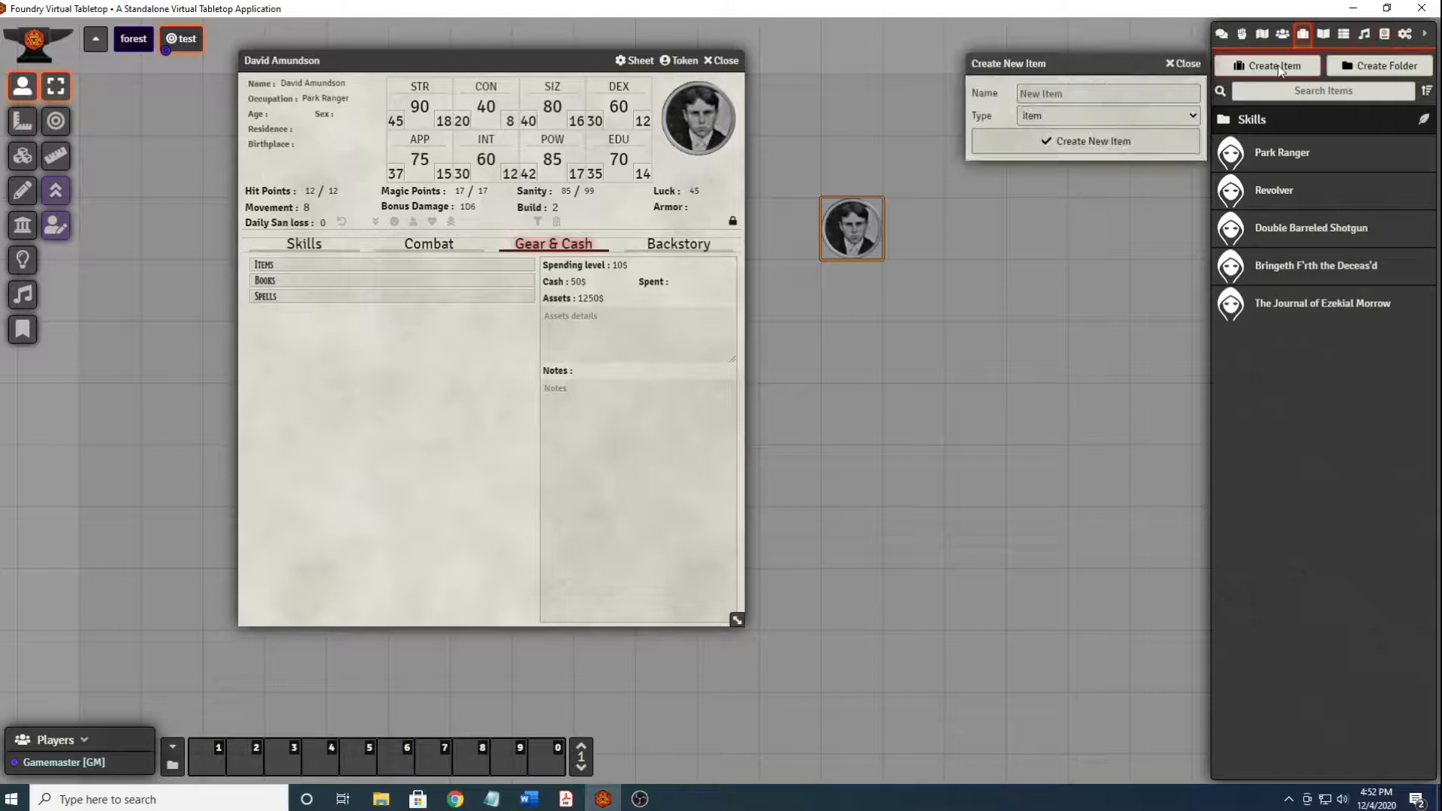
click(1118, 117)
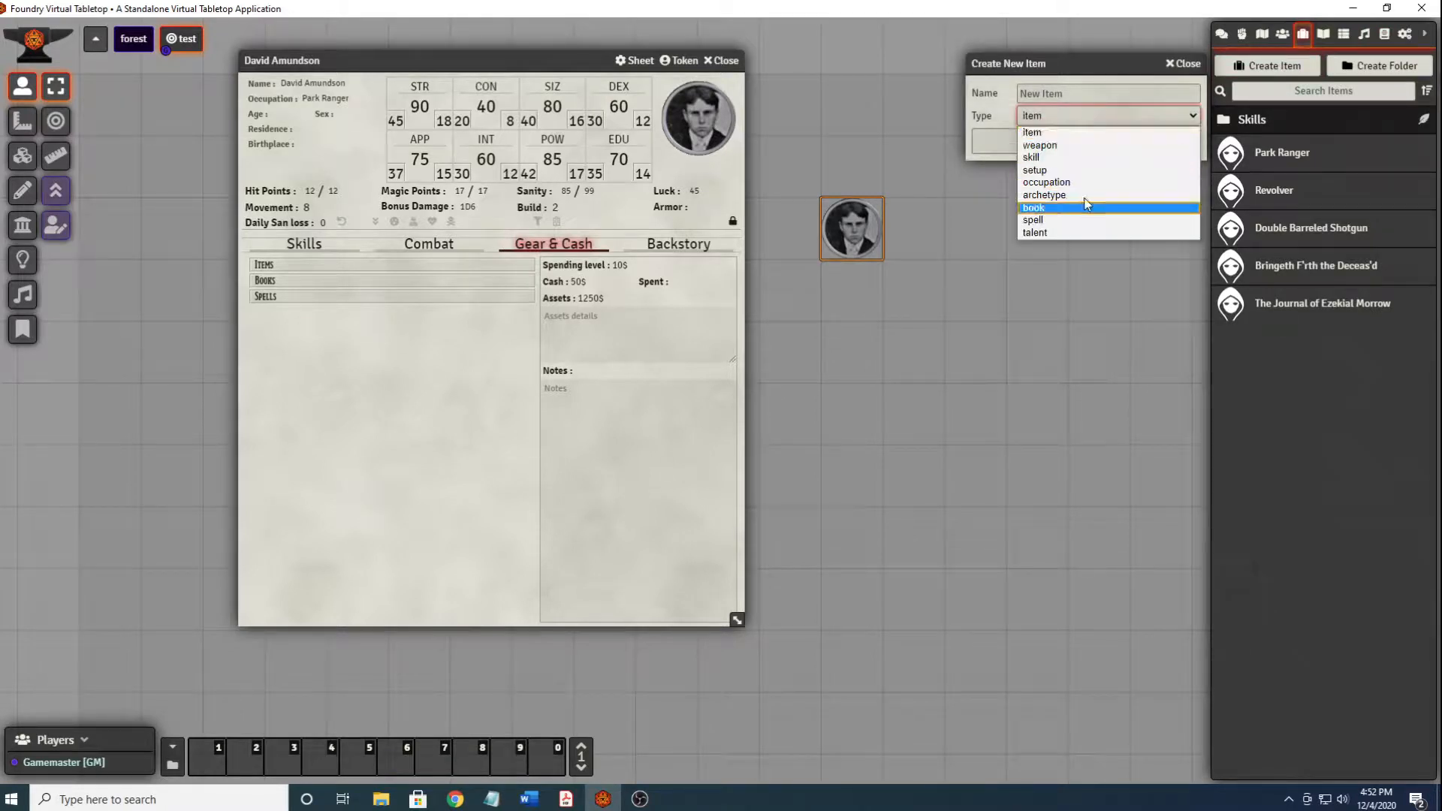
click(1140, 66)
click(1193, 64)
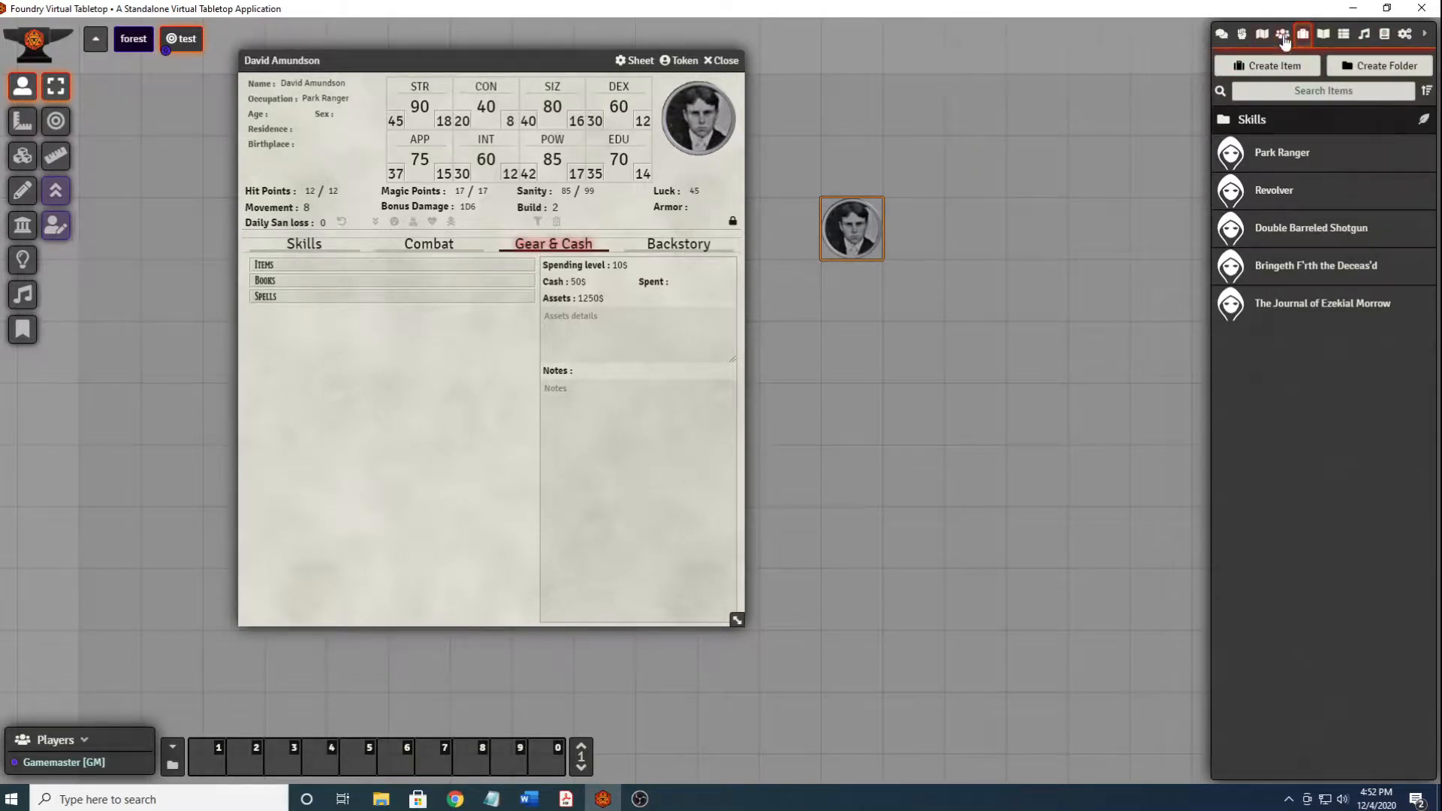
click(1283, 37)
click(1276, 69)
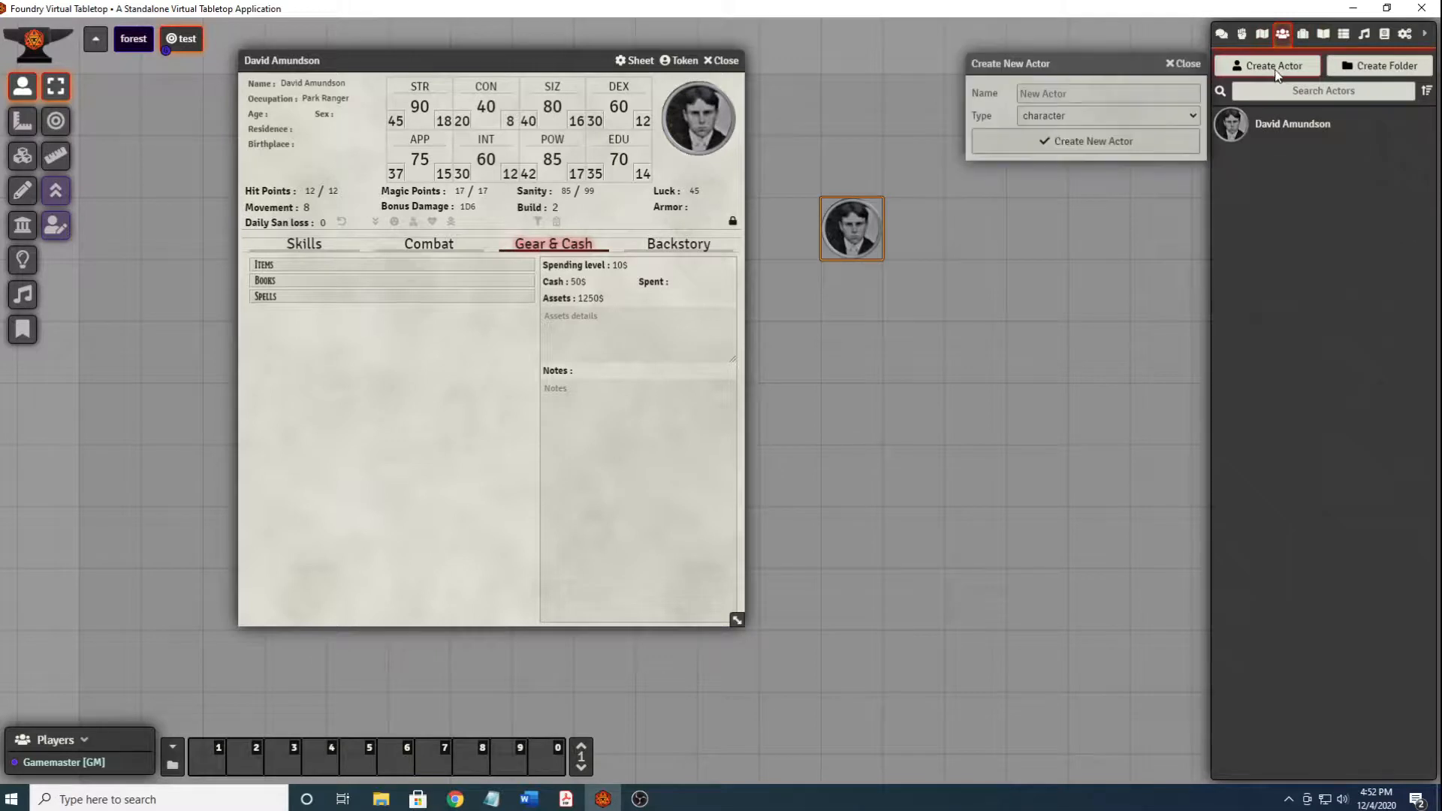
click(1119, 121)
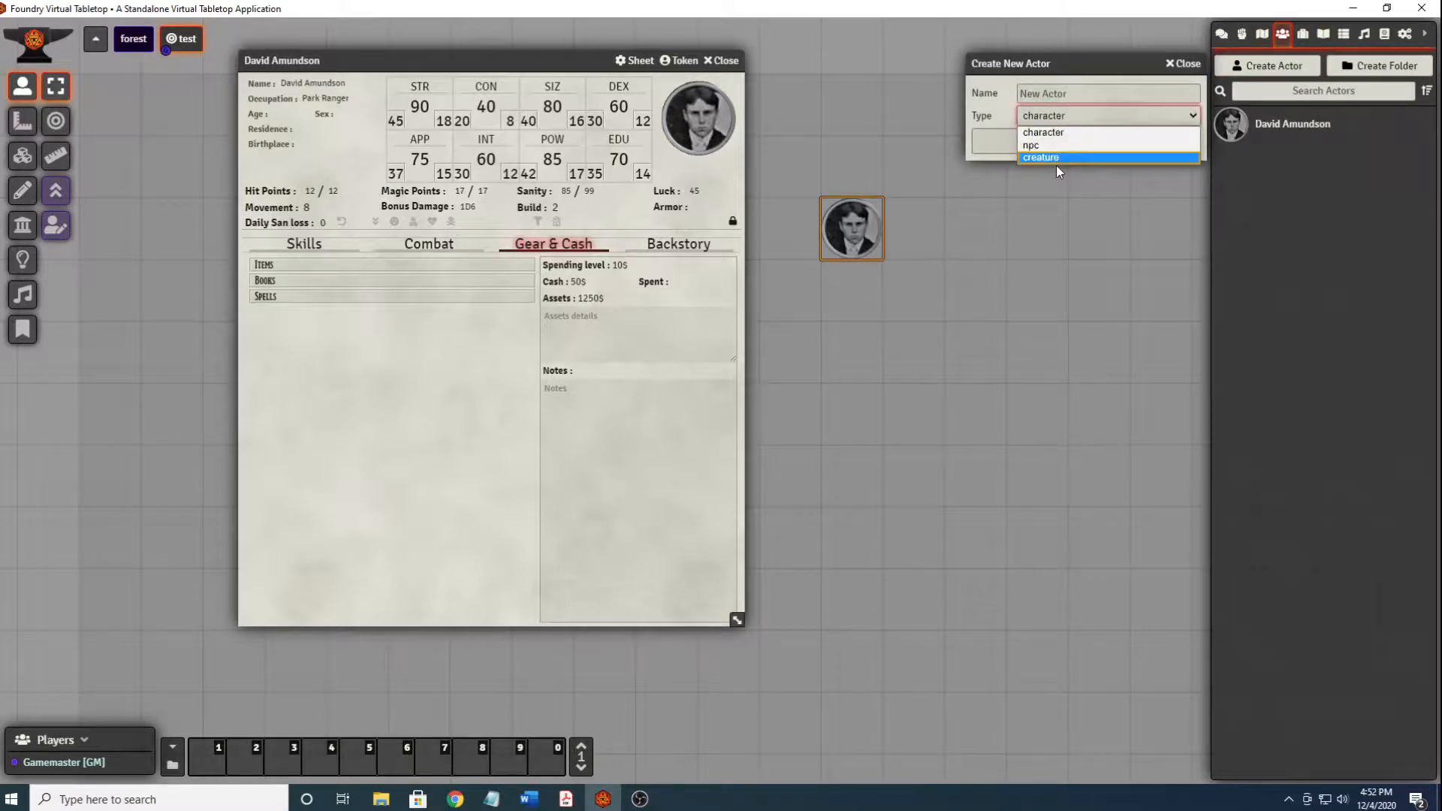
click(1184, 64)
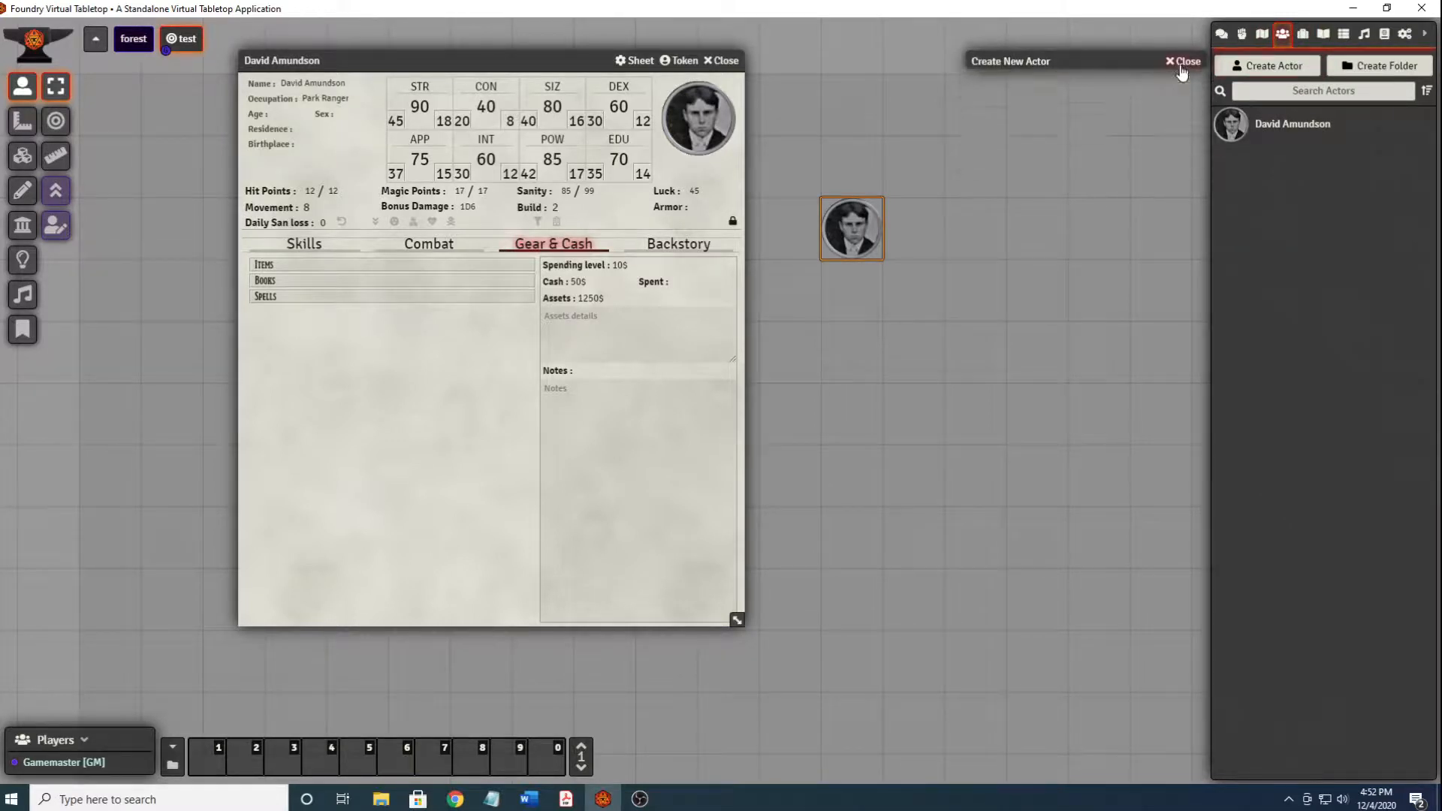
Import the Creature example and Vilain example actors from the Examples compendium.
click(1384, 36)
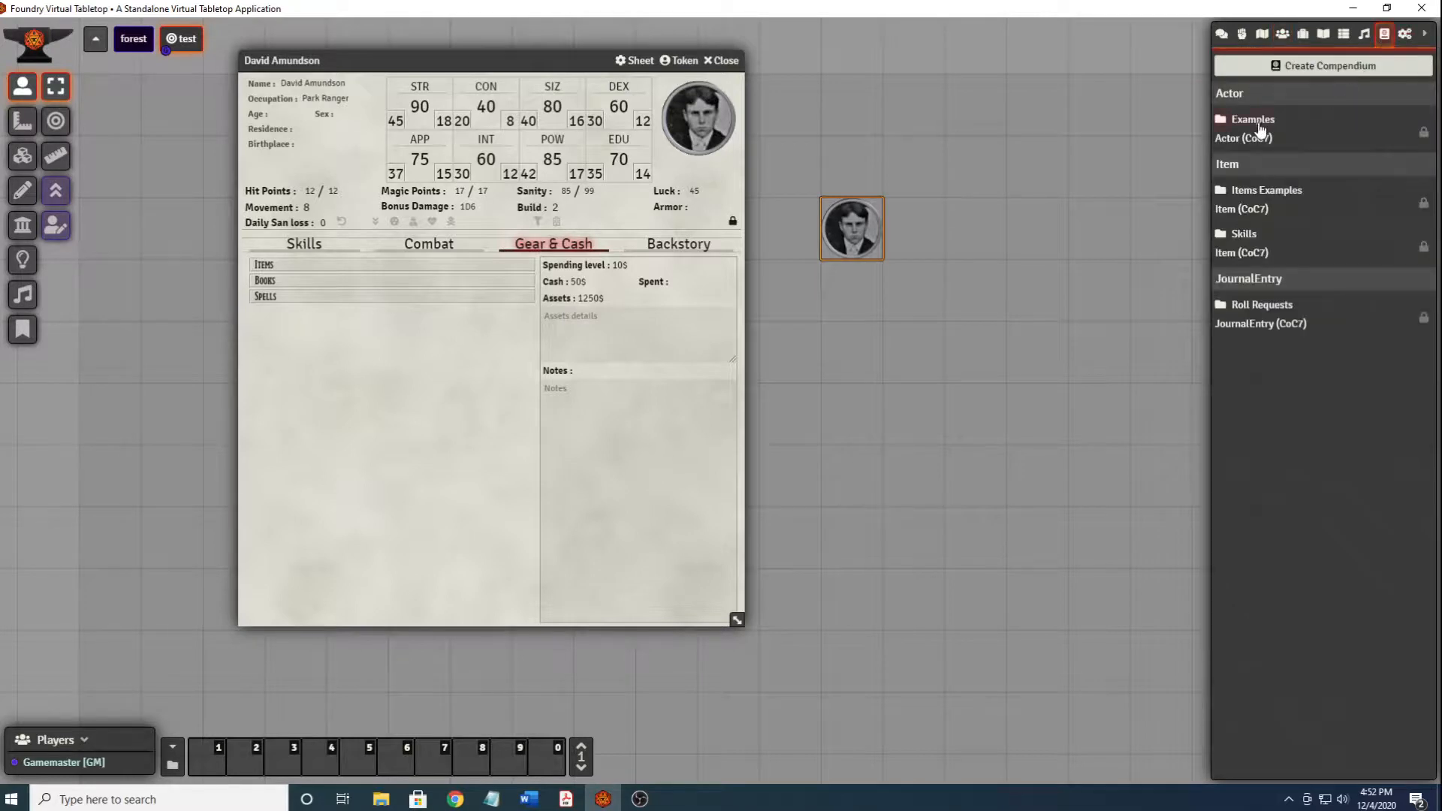
click(1261, 130)
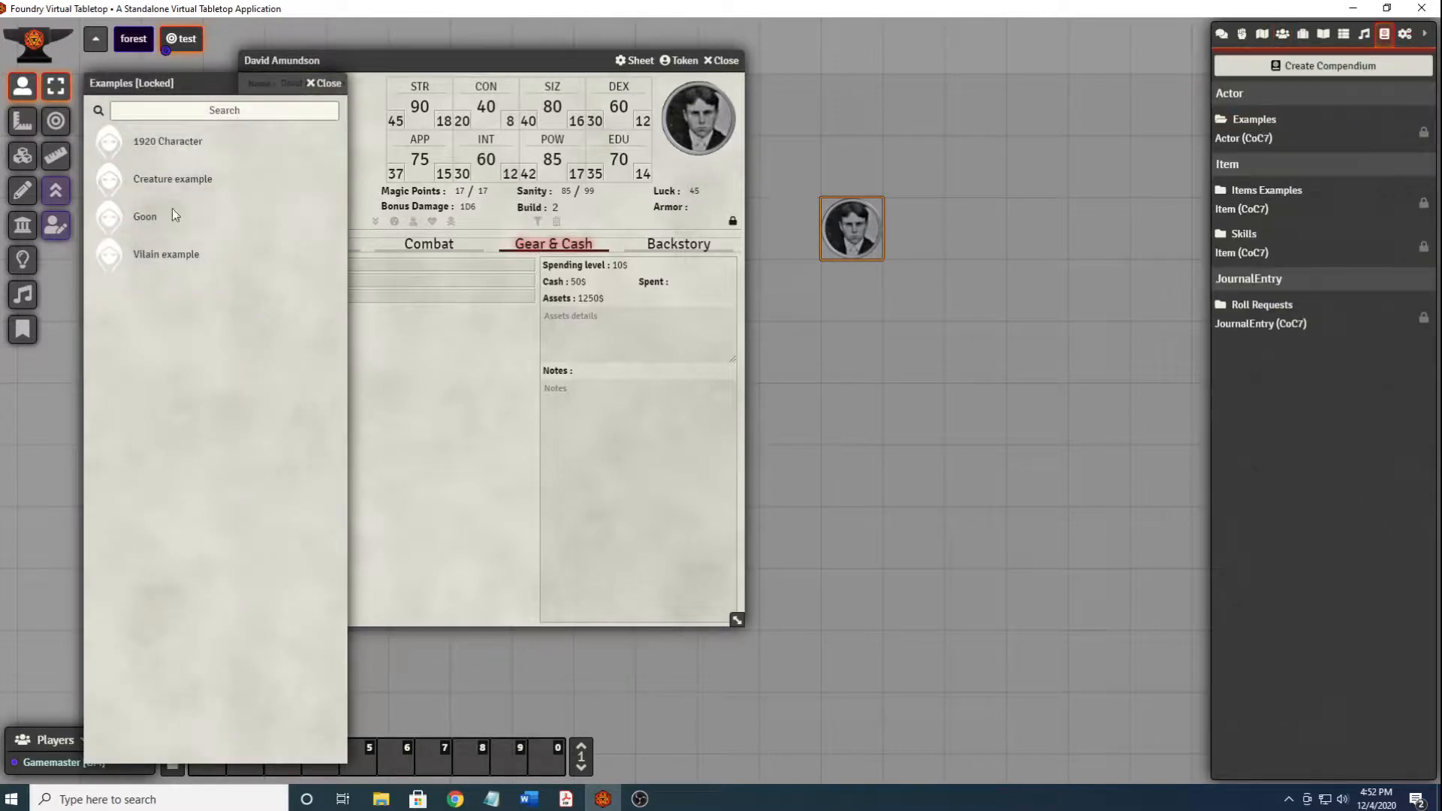
right_click(180, 190)
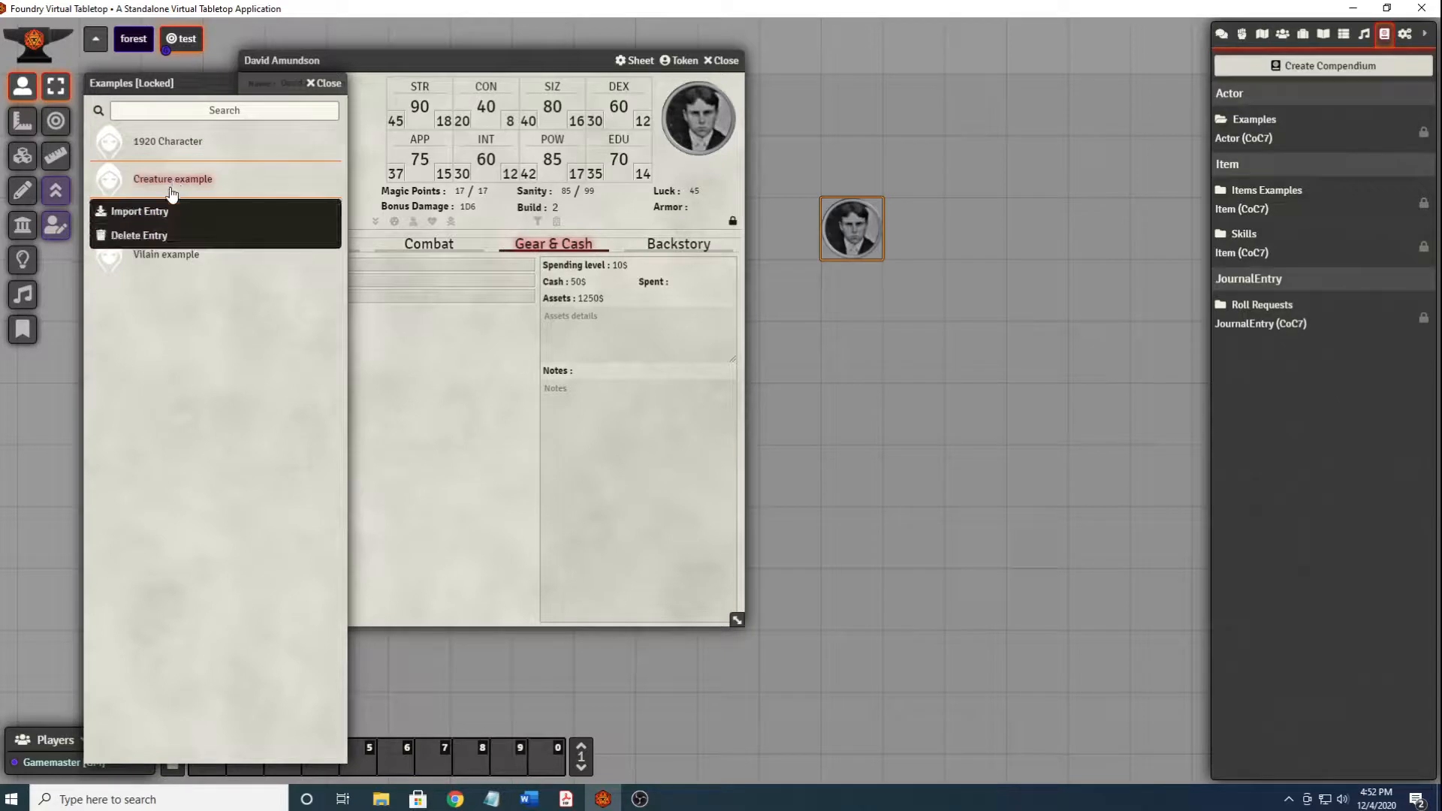
click(139, 212)
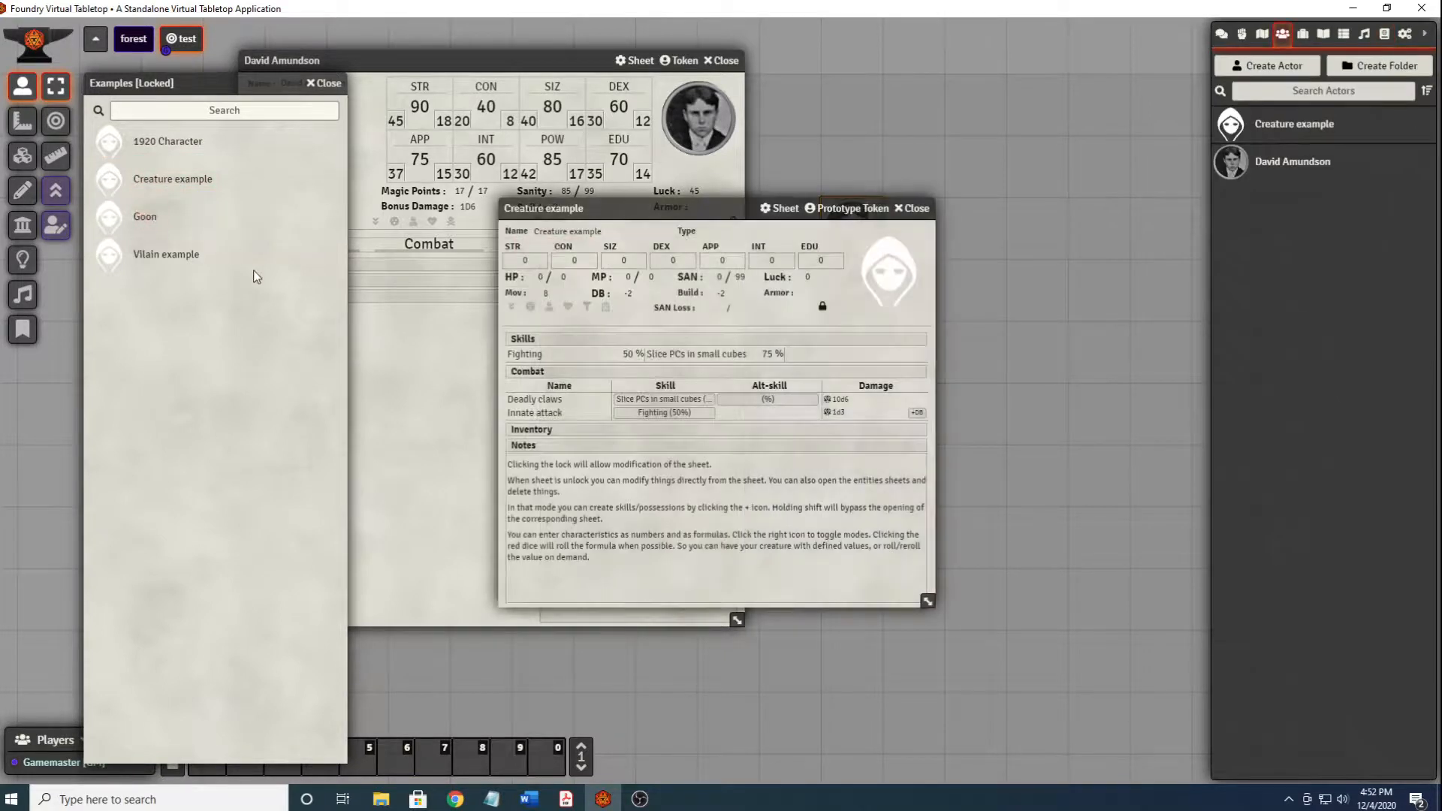
click(911, 208)
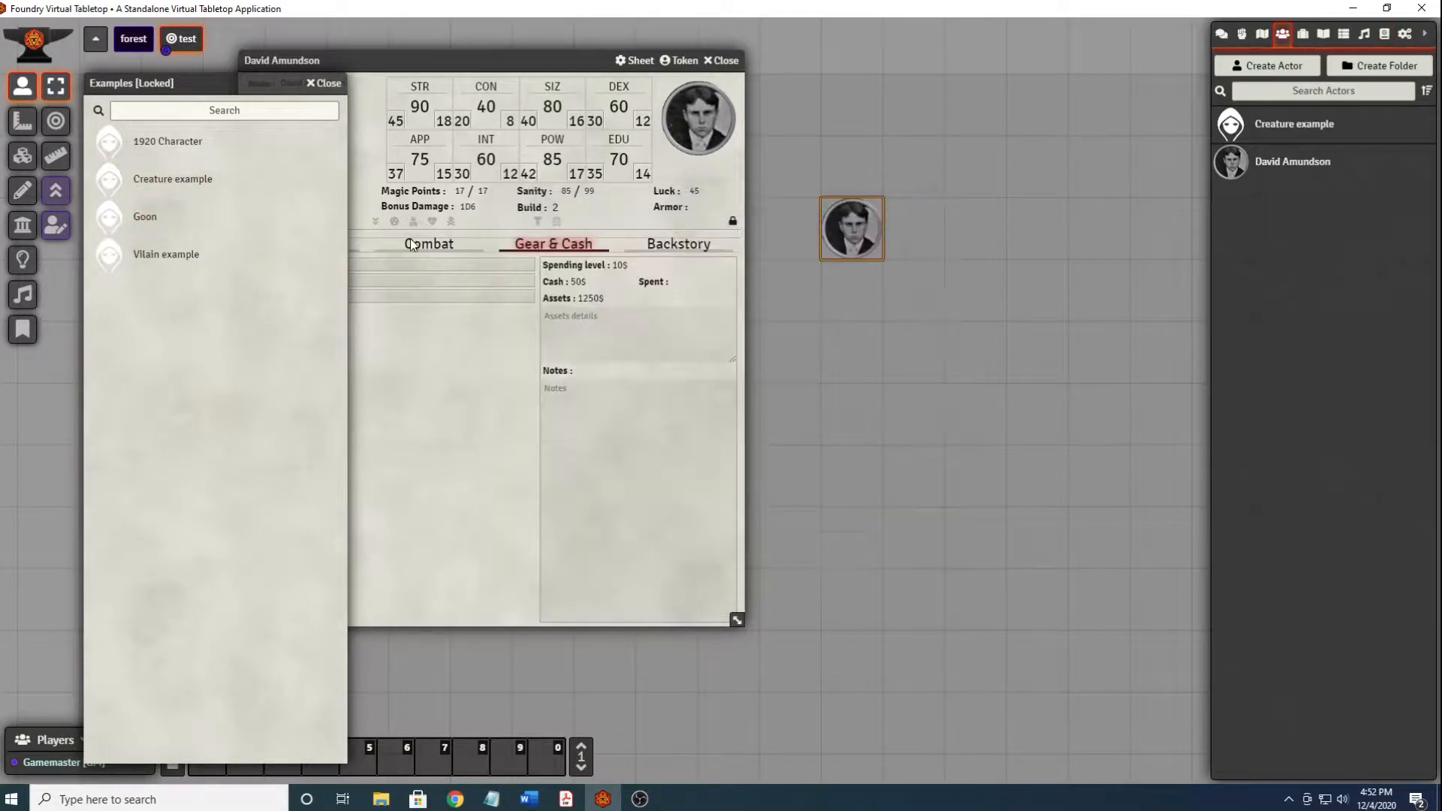
right_click(150, 264)
click(147, 285)
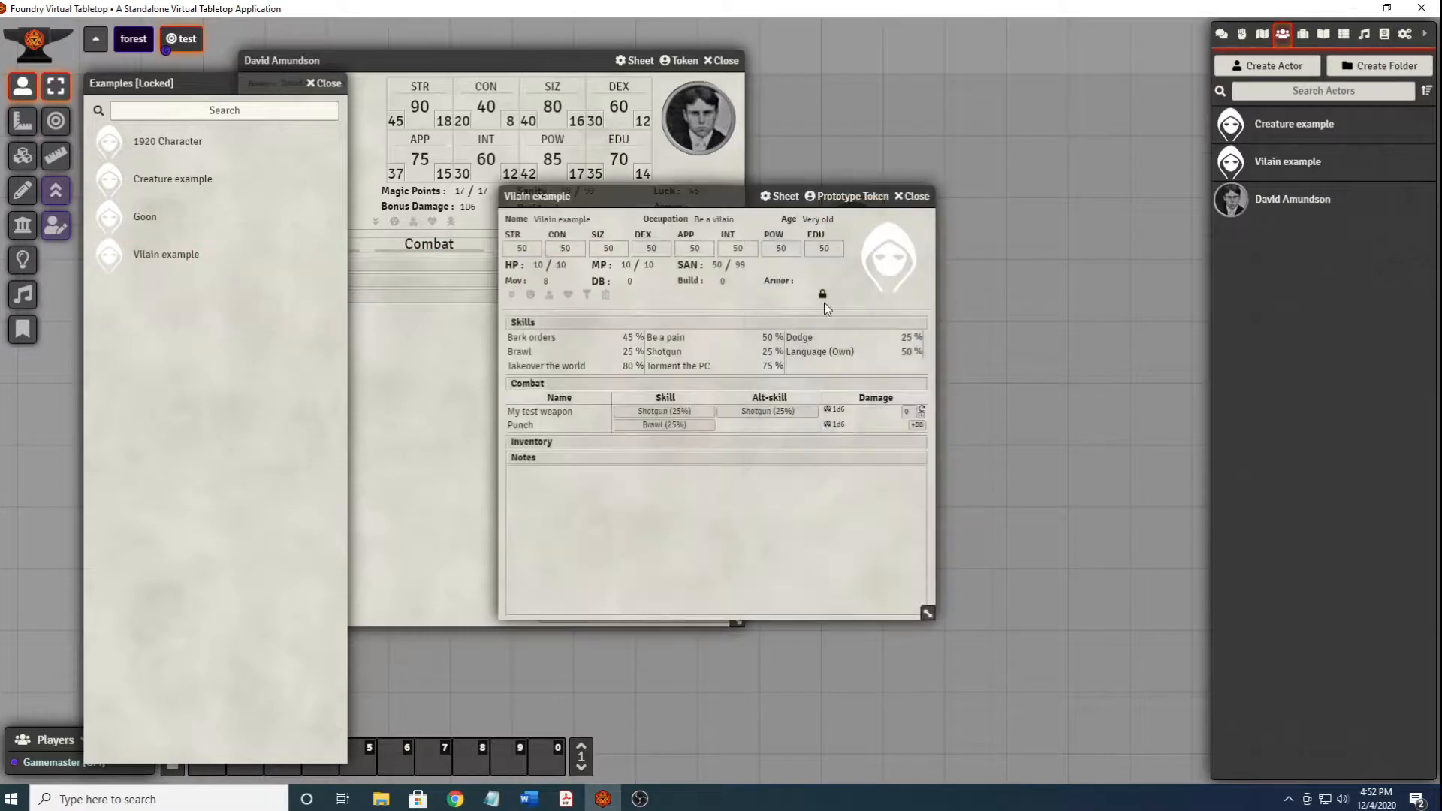
click(913, 197)
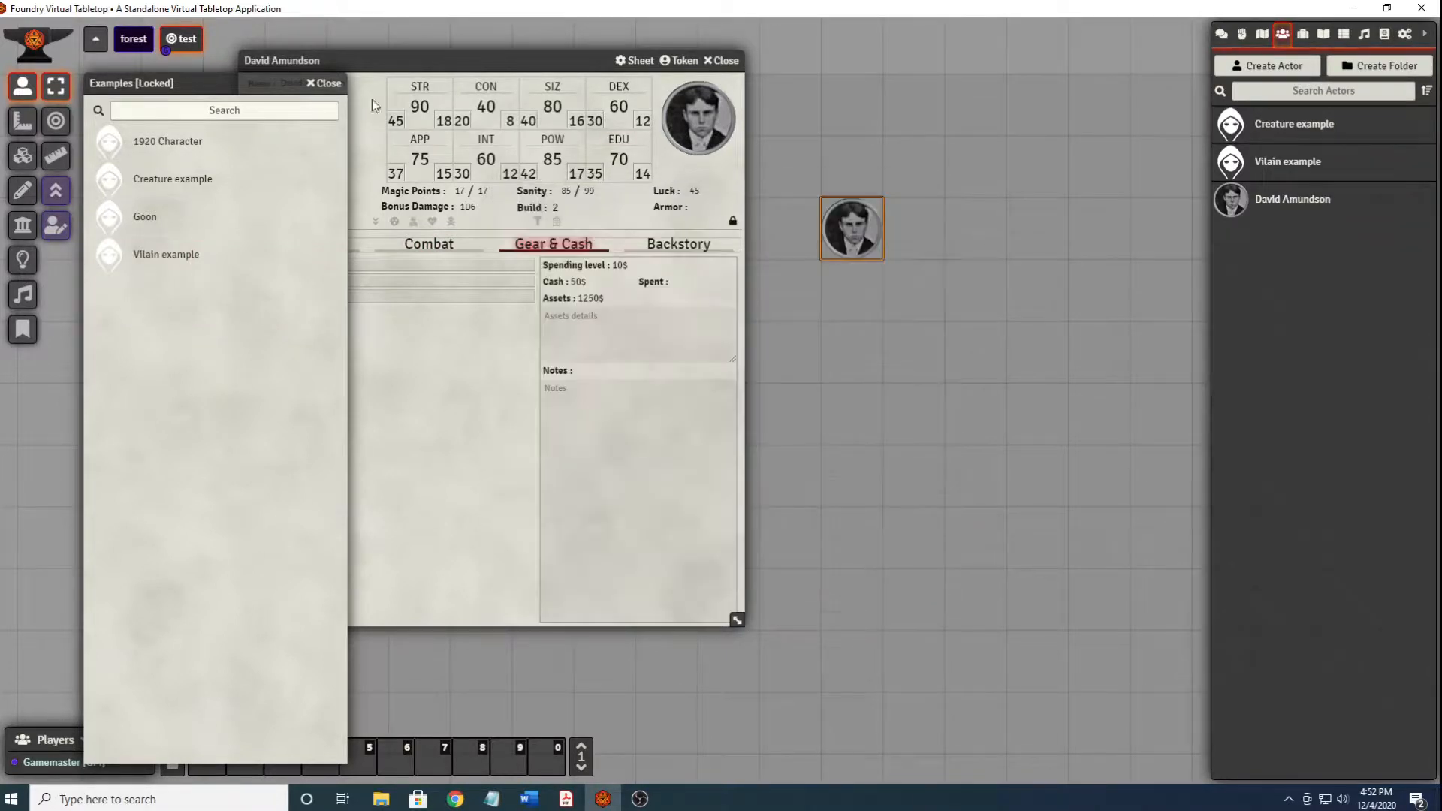
click(325, 84)
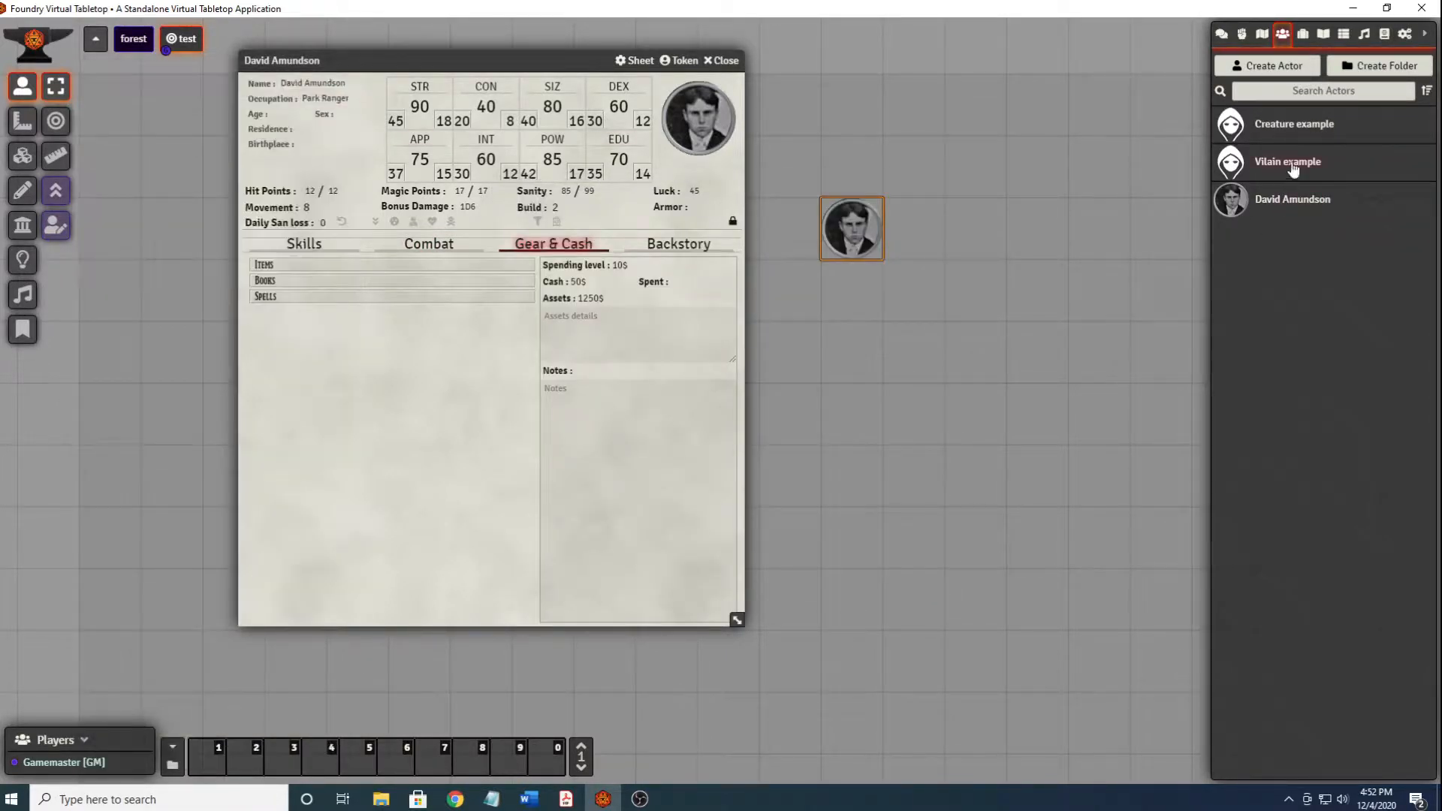
Compare the sheets of the Creature example and the Vilain example, keeping only the creature's sheet open.
click(1281, 137)
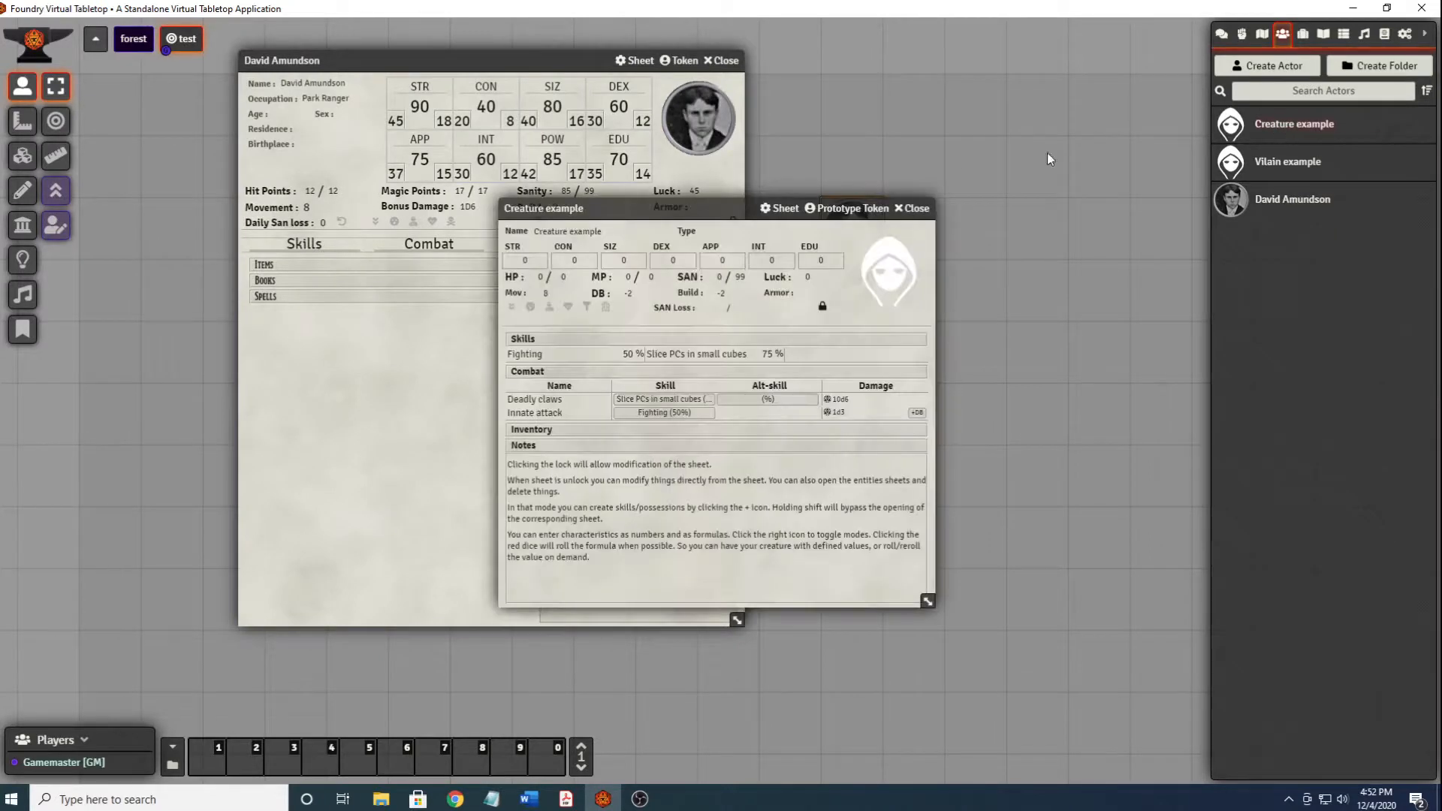
drag(699, 208, 423, 121)
click(1266, 165)
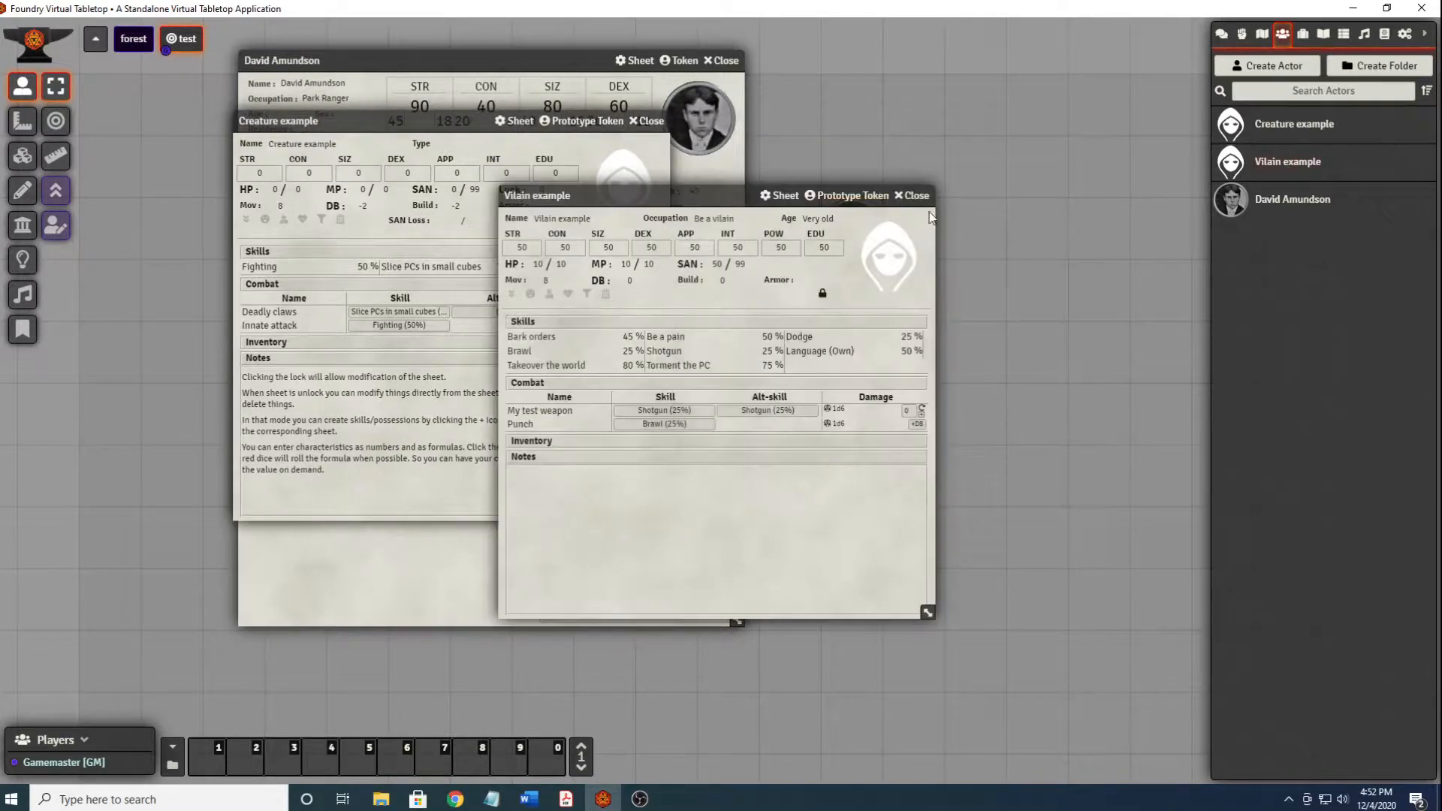
click(914, 195)
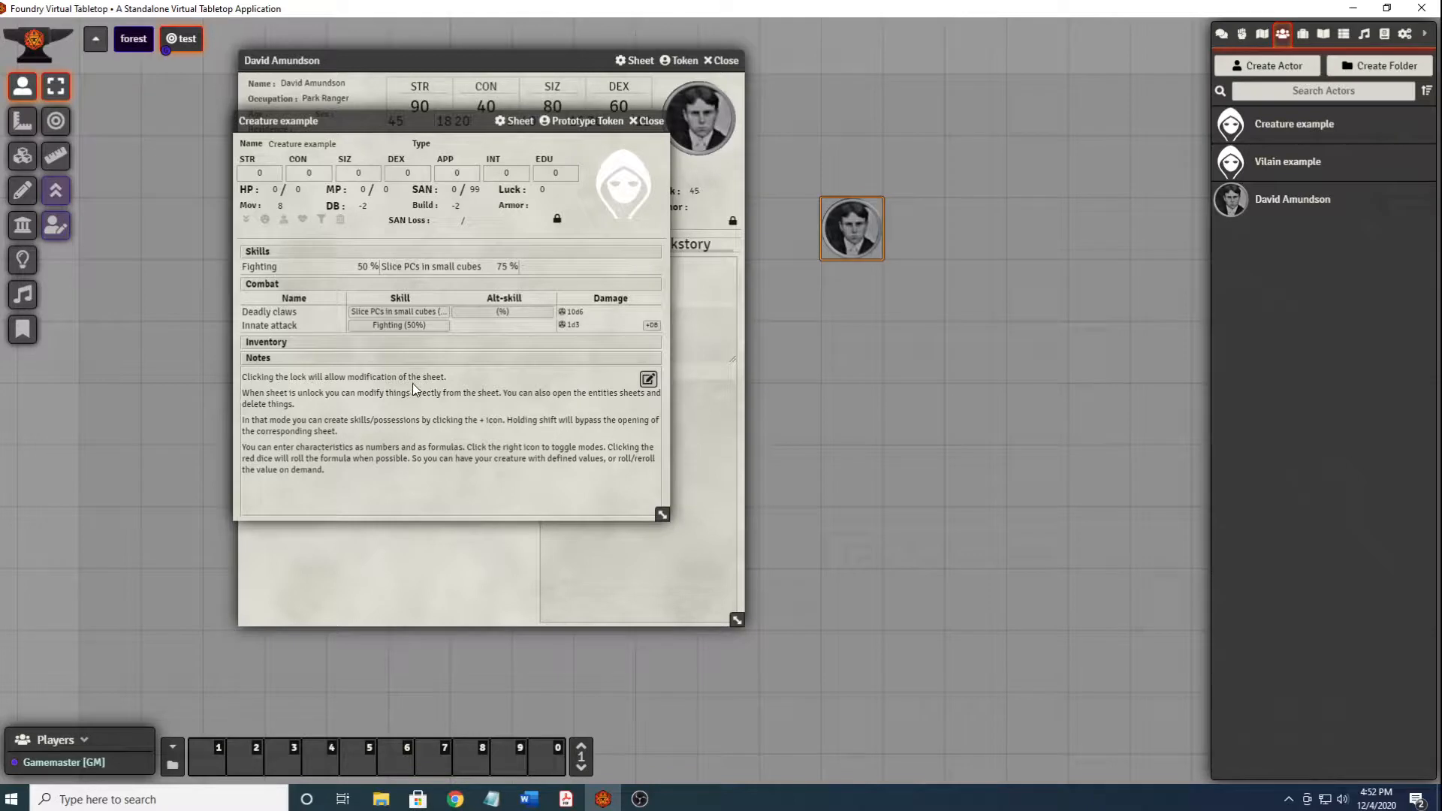
Unlock the Creature example's sheet for editing and add a blank new skill to it.
click(557, 222)
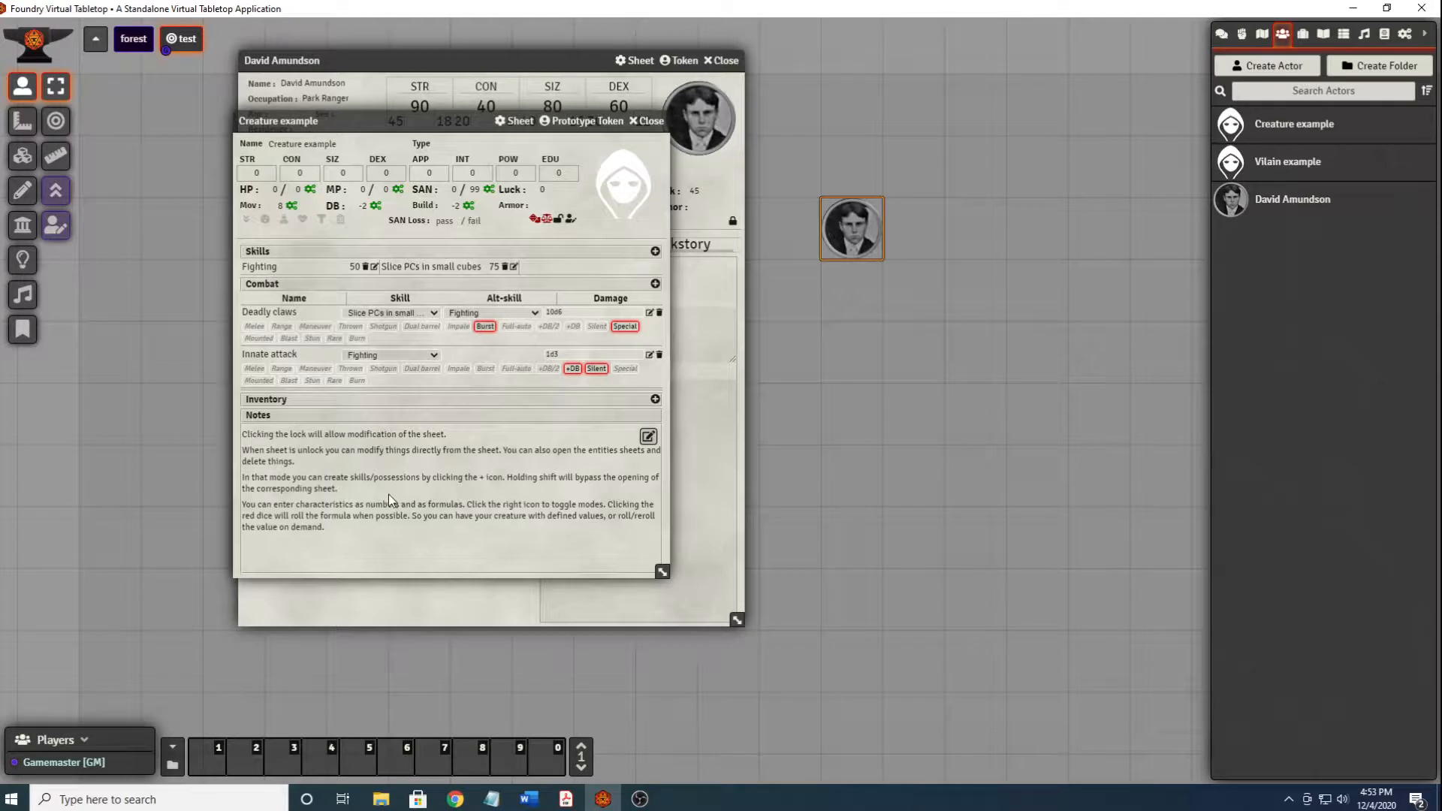
click(654, 251)
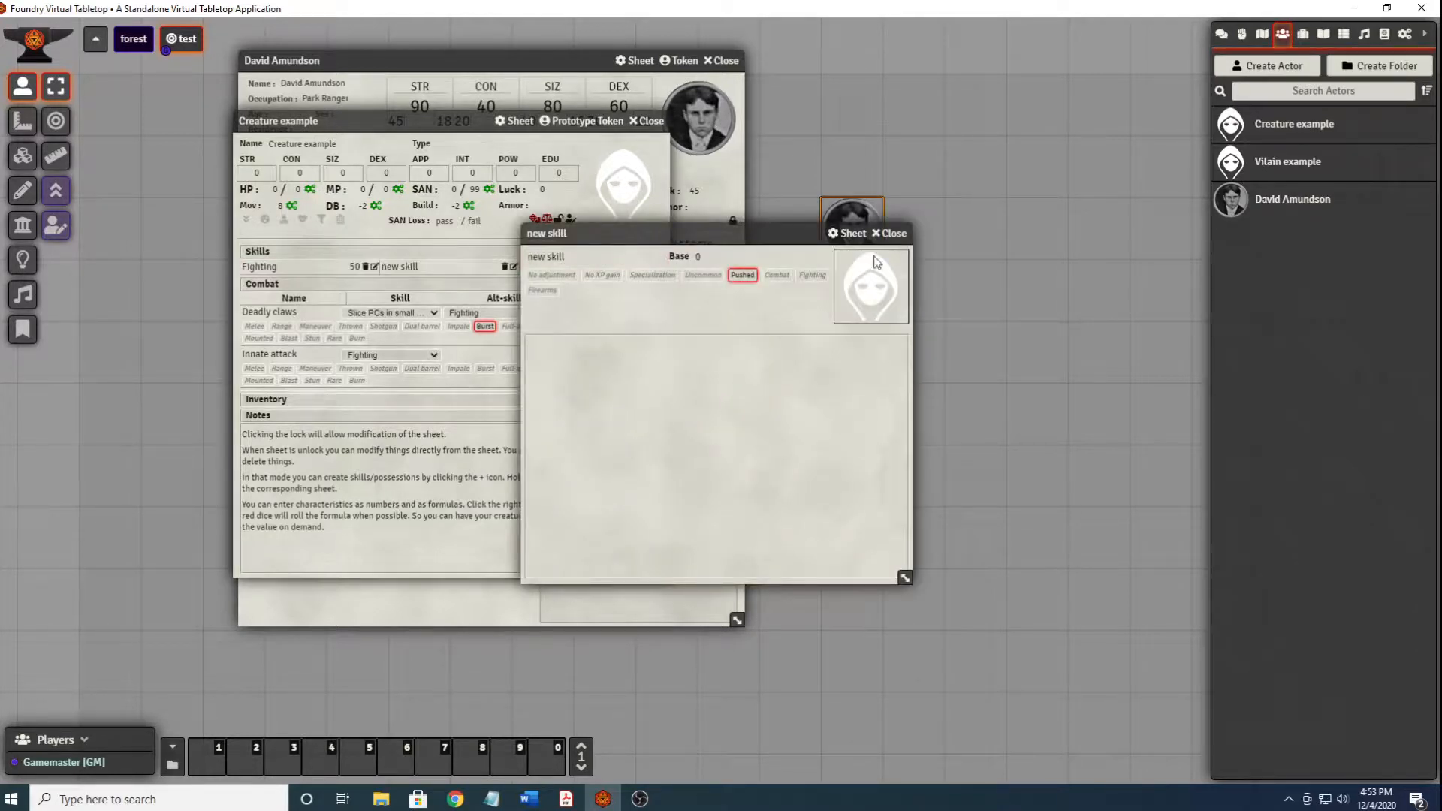
click(889, 232)
Add the Spot Hidden skill from the Skills compendium to the Creature example.
click(1384, 34)
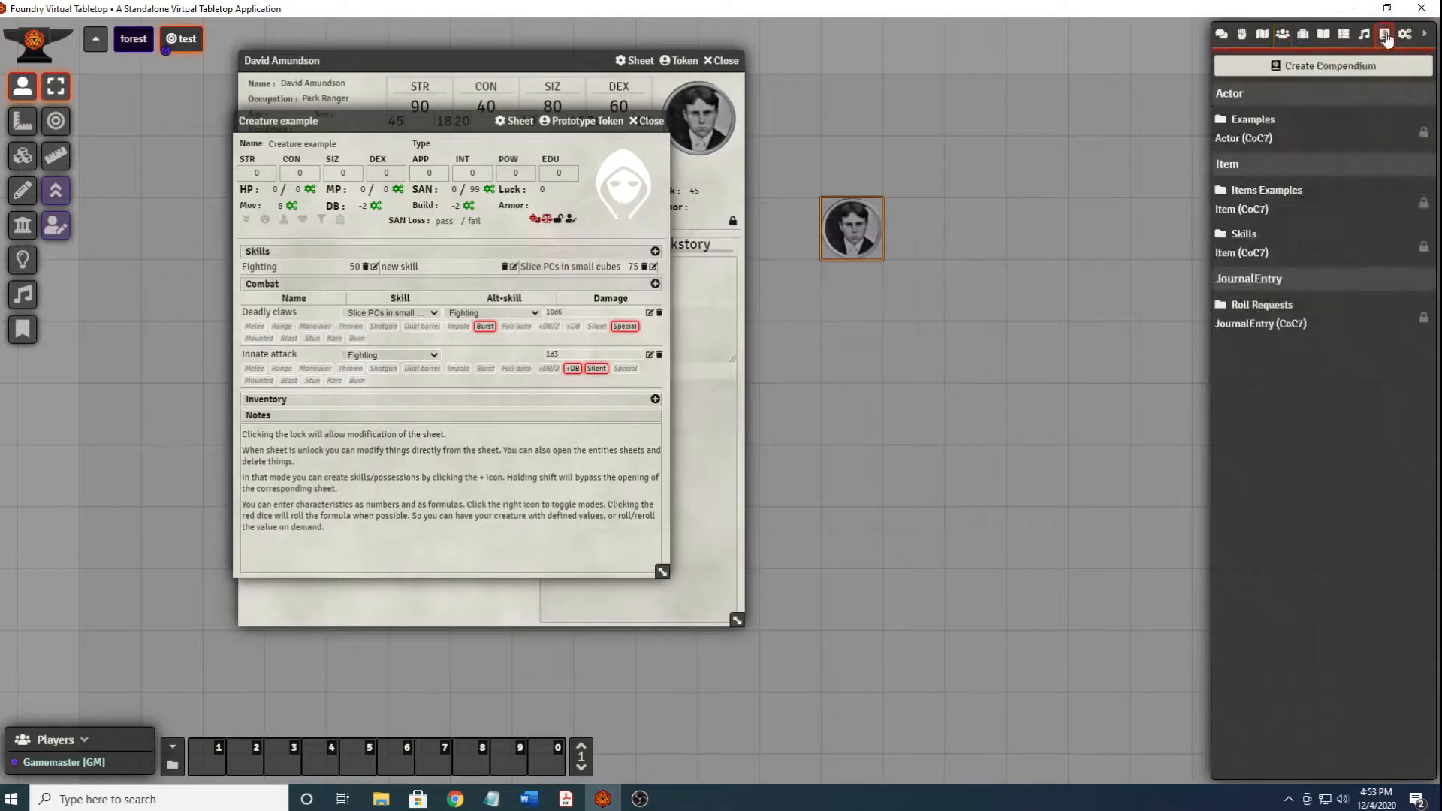
click(1246, 234)
drag(466, 94, 1244, 59)
scroll(1042, 436, down, 10)
scroll(1038, 425, down, 20)
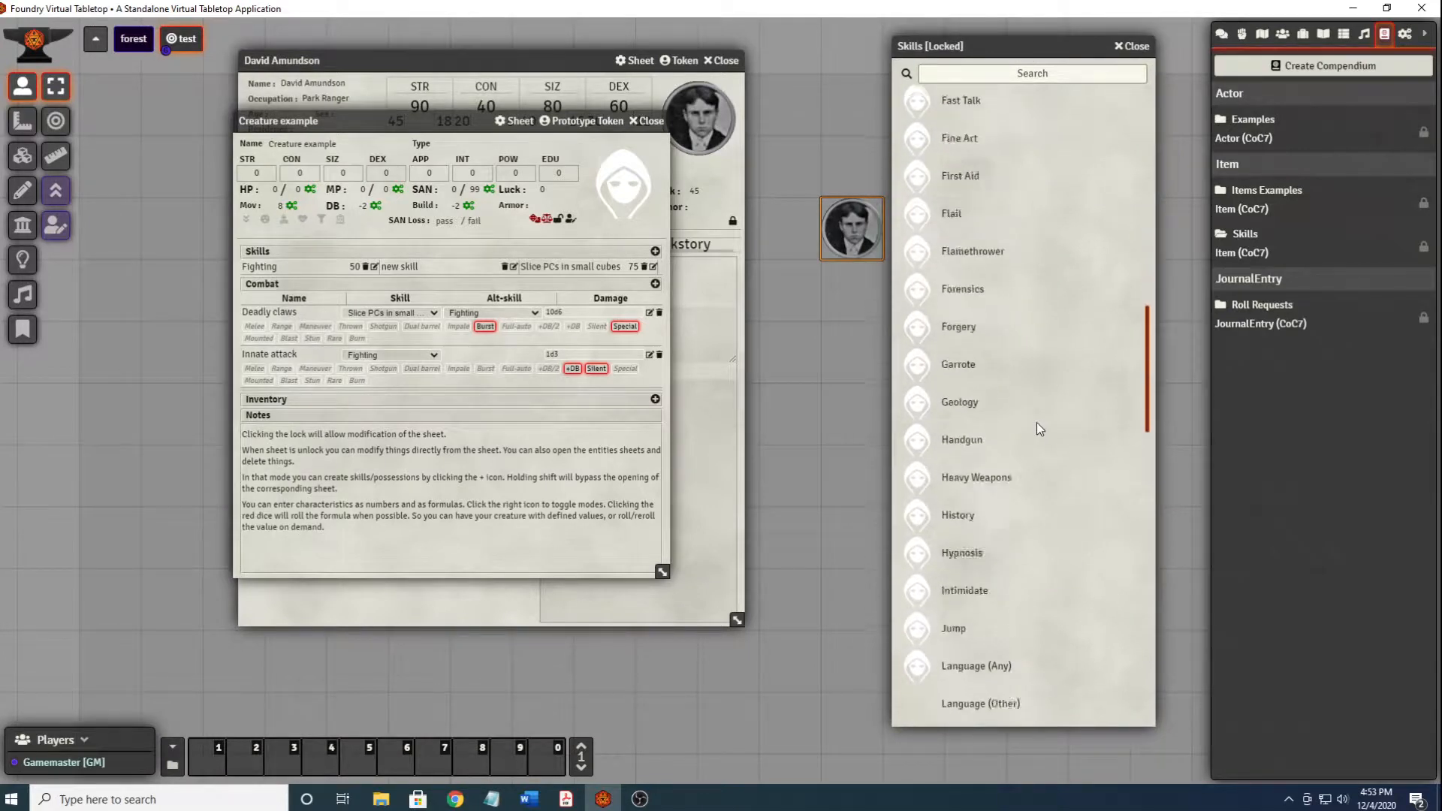
scroll(1038, 422, down, 5)
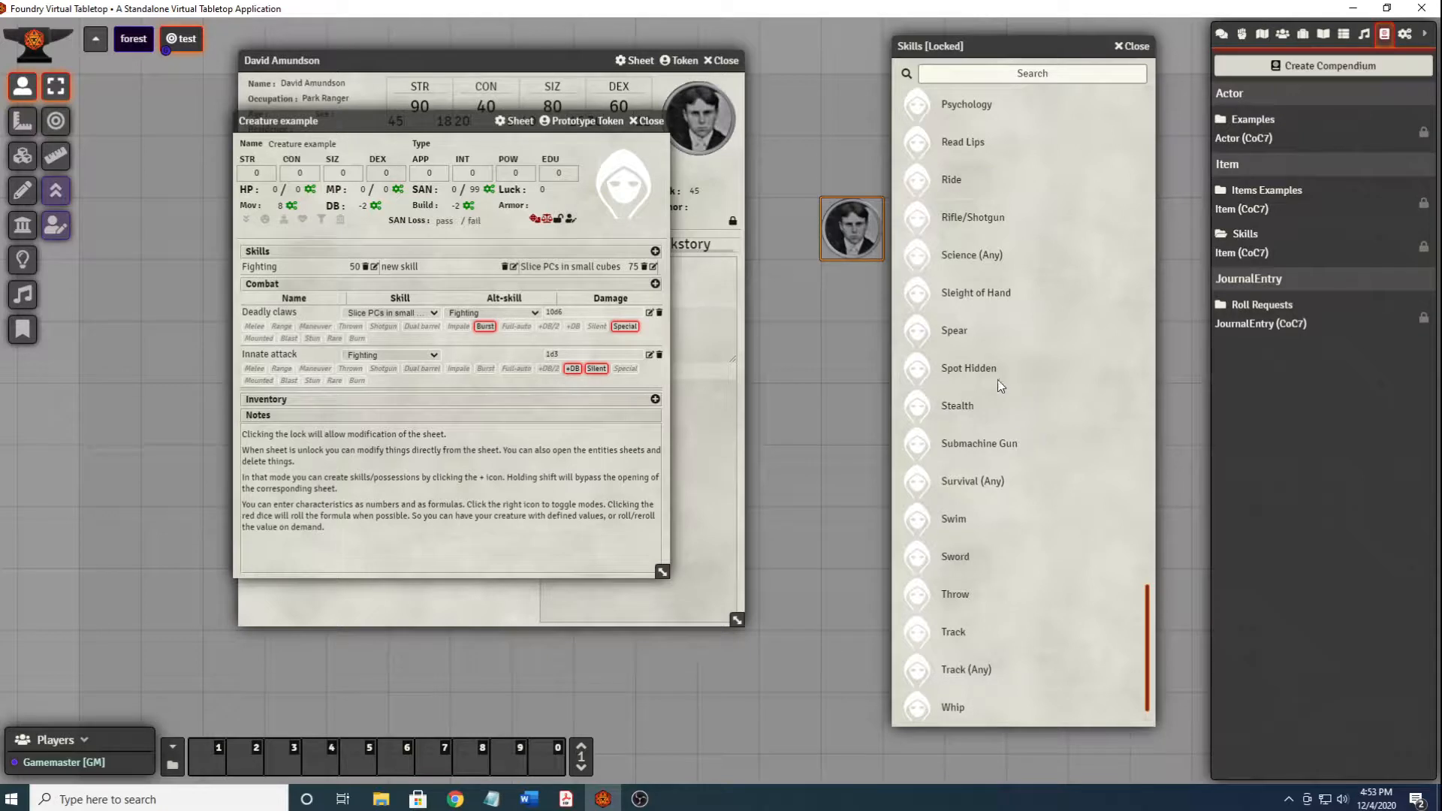
drag(977, 379, 429, 308)
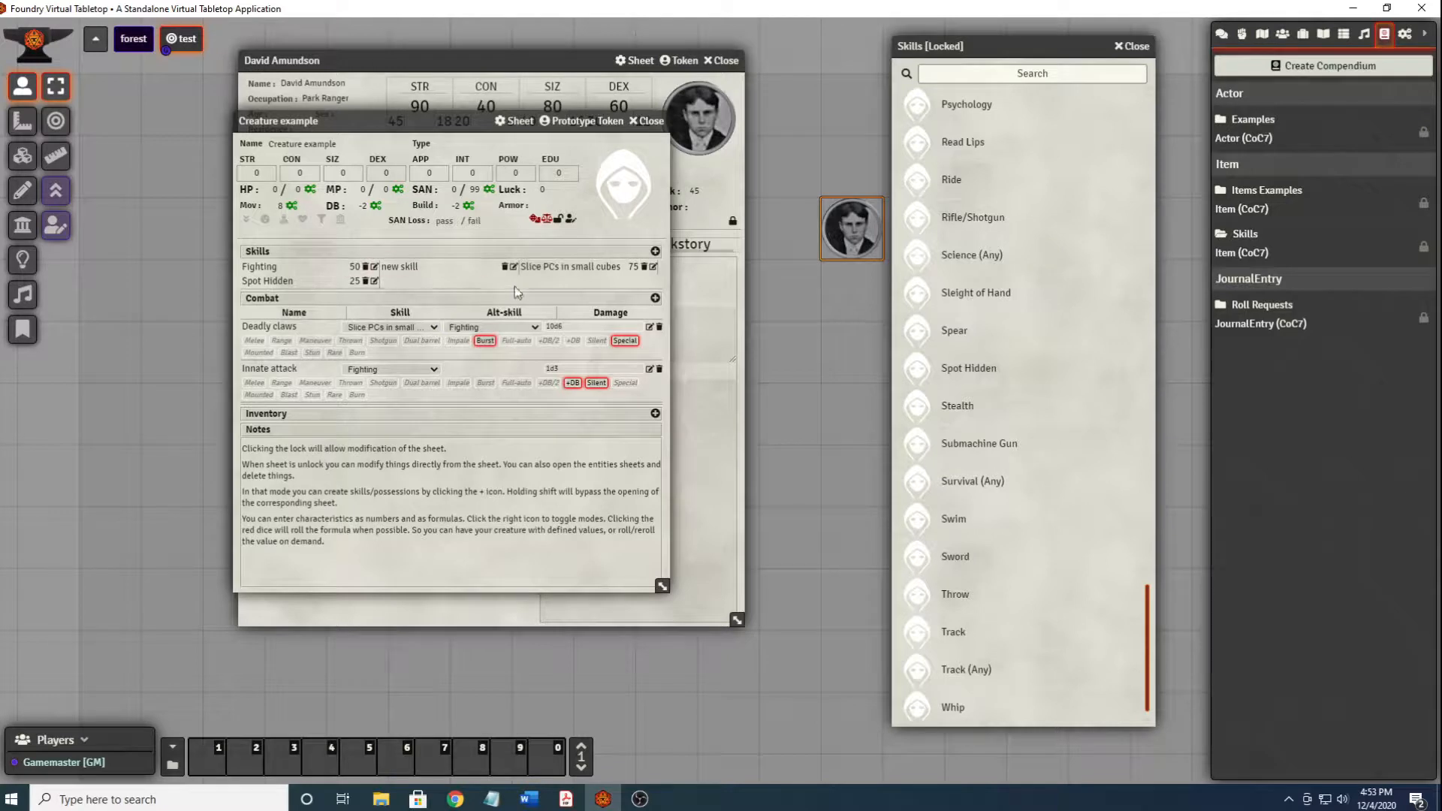
Delete the blank new skill and the Slice PCs in small cubes skill from the creature.
click(505, 266)
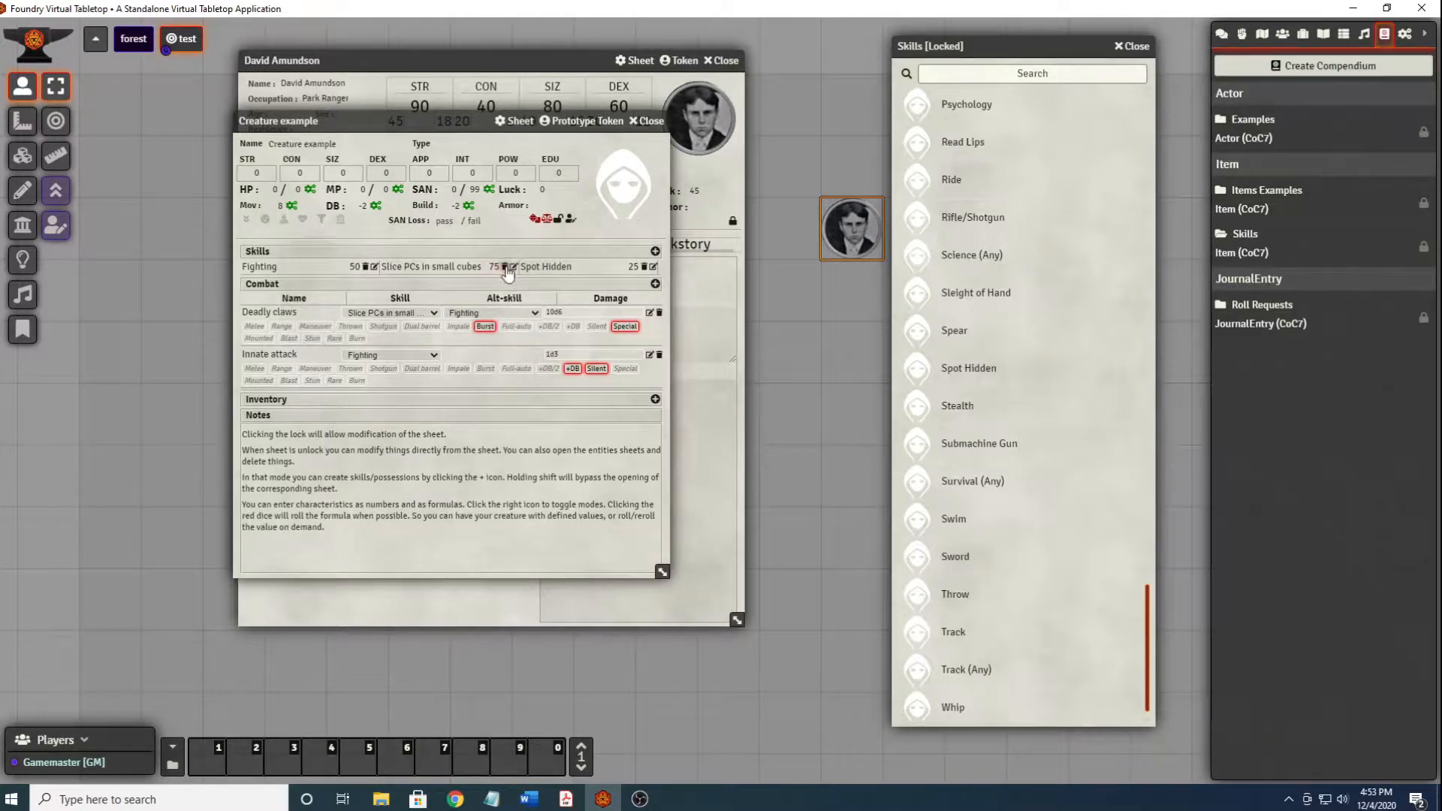
click(505, 267)
mouse_move(533, 435)
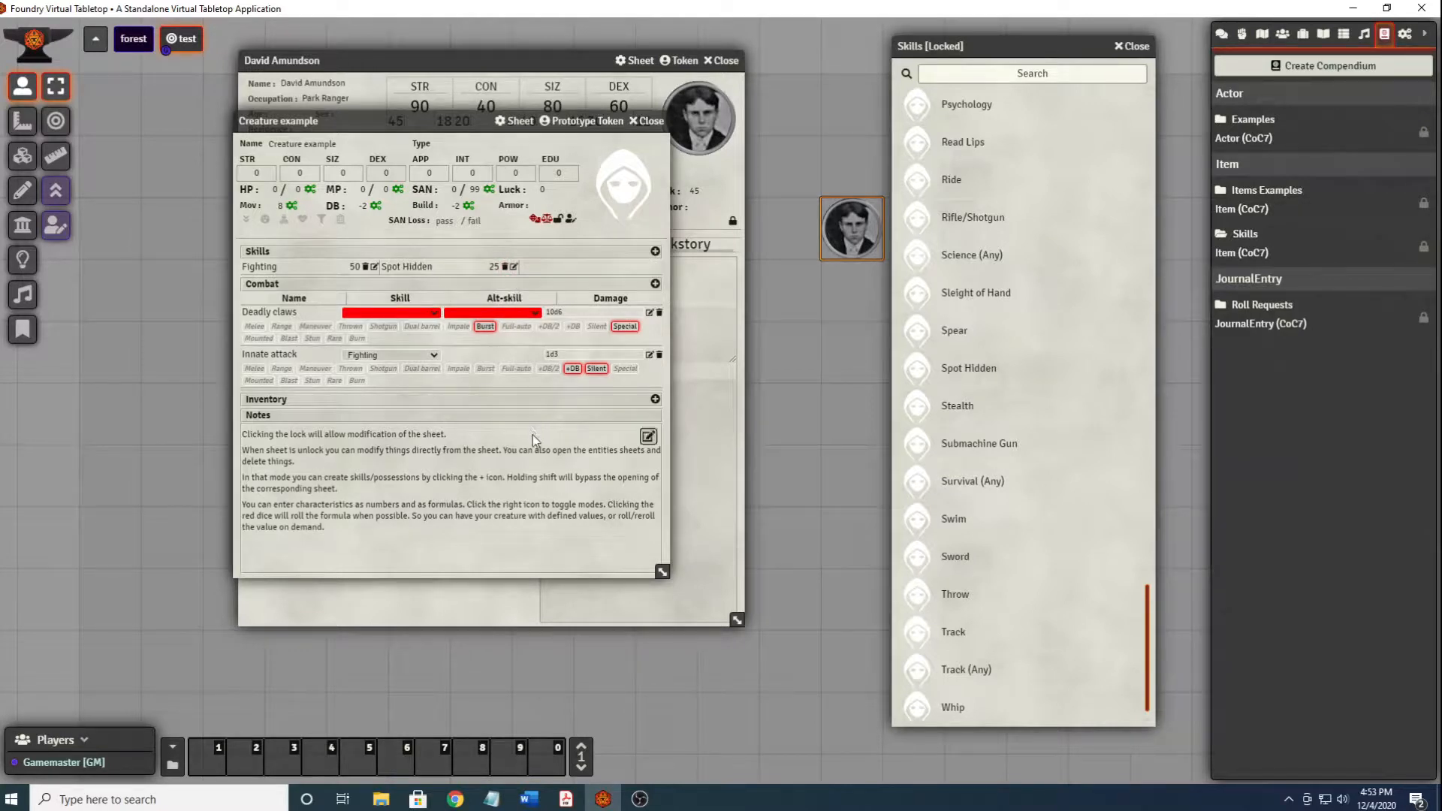
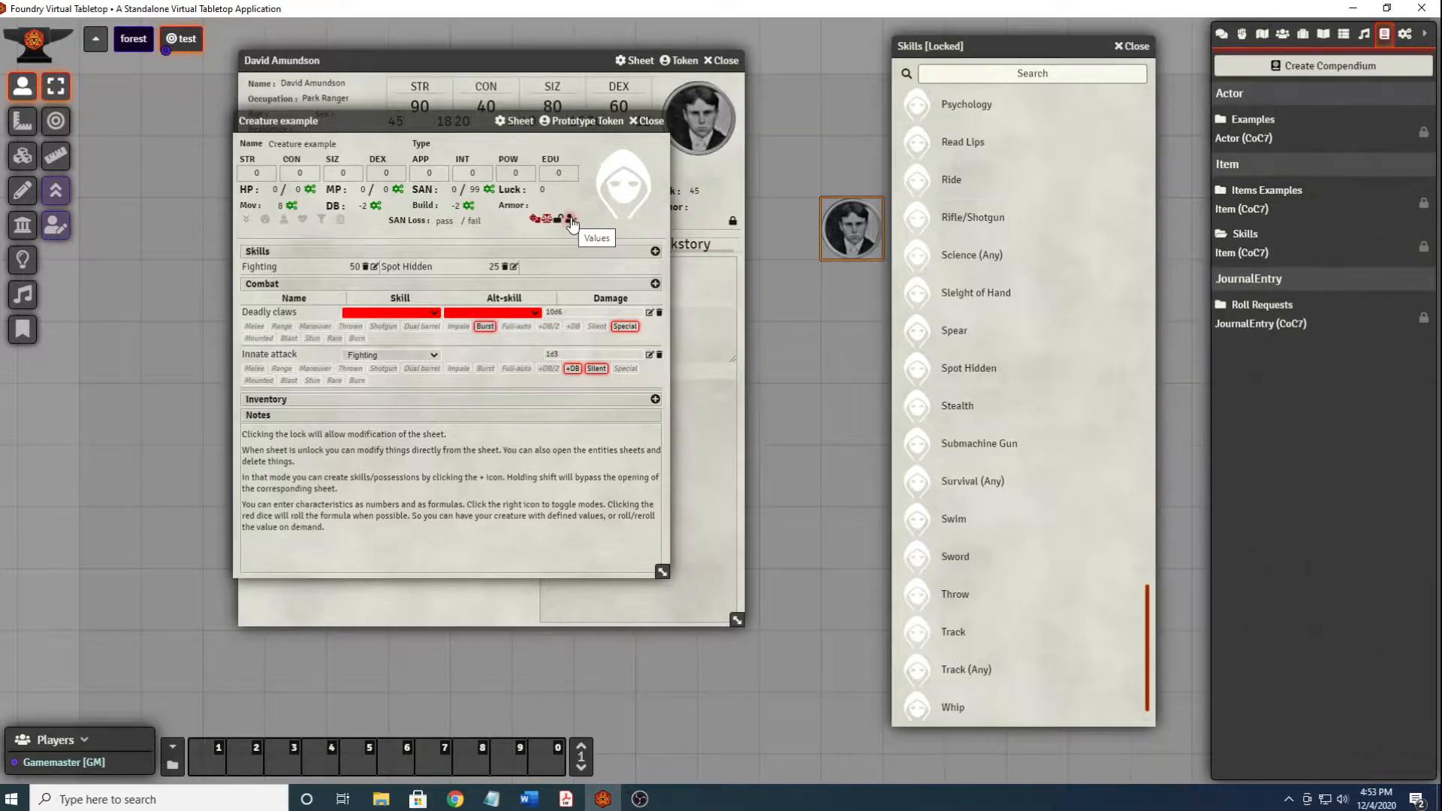
Switch the creature's characteristics from values to formulas and set STR to 5+1d6.
click(572, 220)
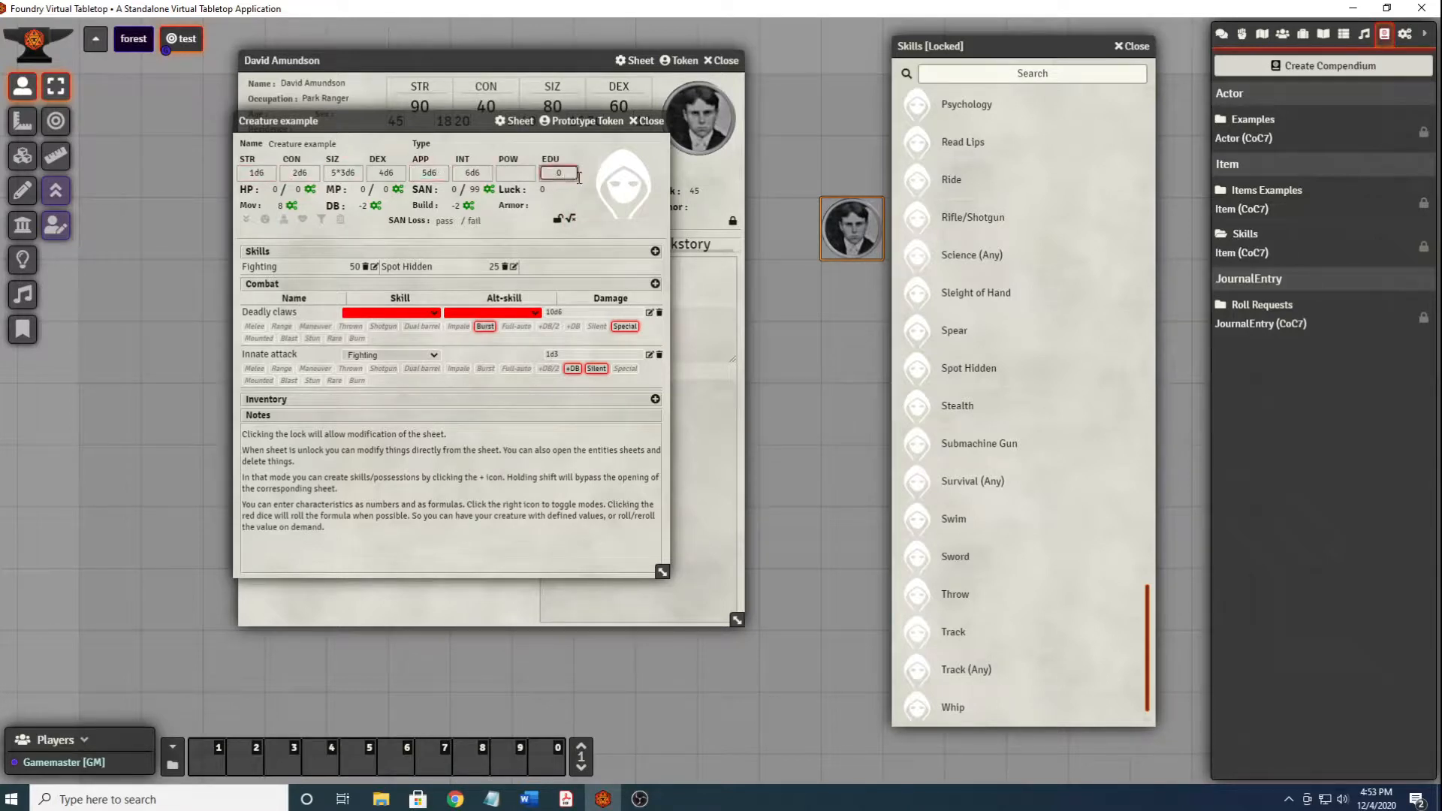
click(250, 172)
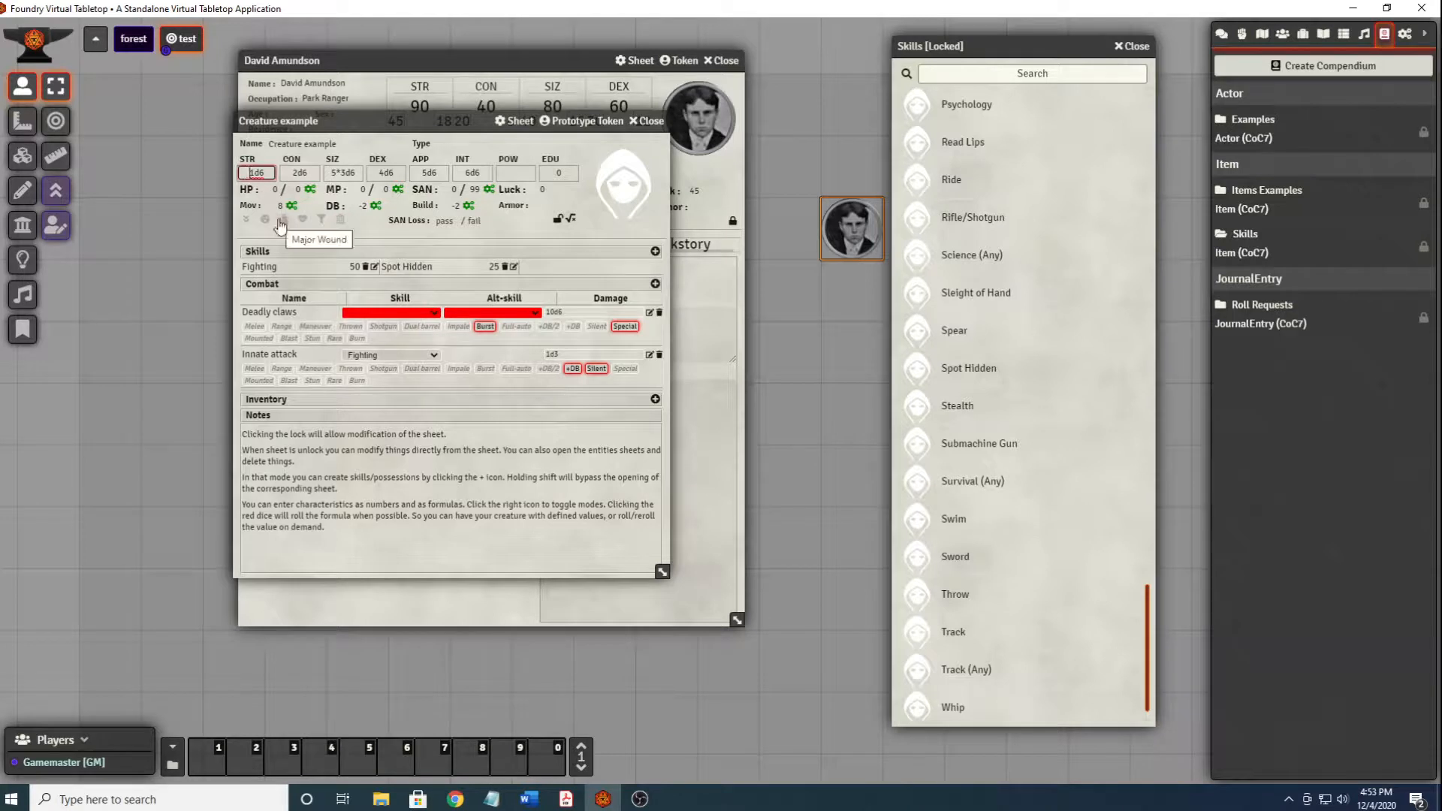
text(5)
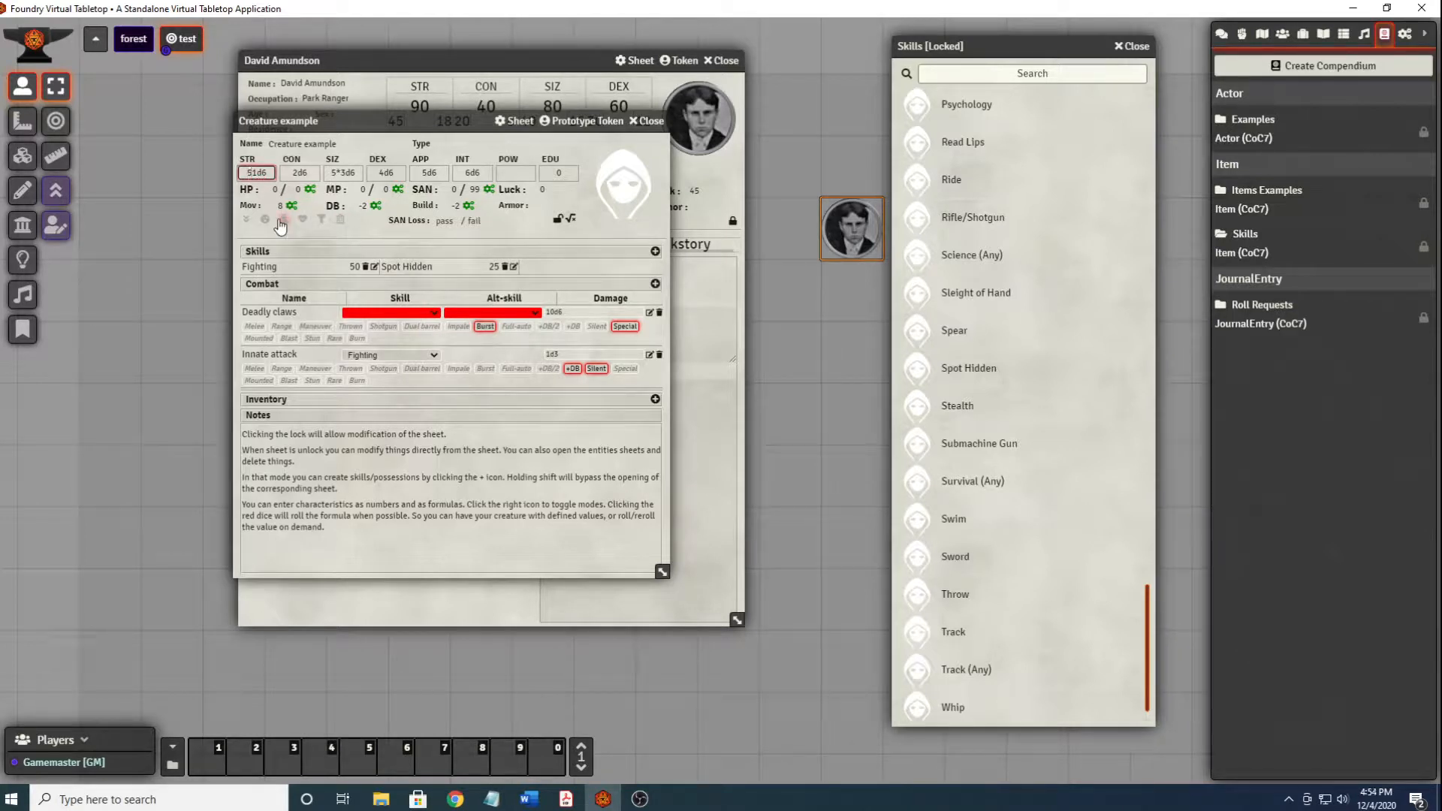
text(+)
Rename the Creature example as The Dead.
click(346, 144)
key(ctrl+a)
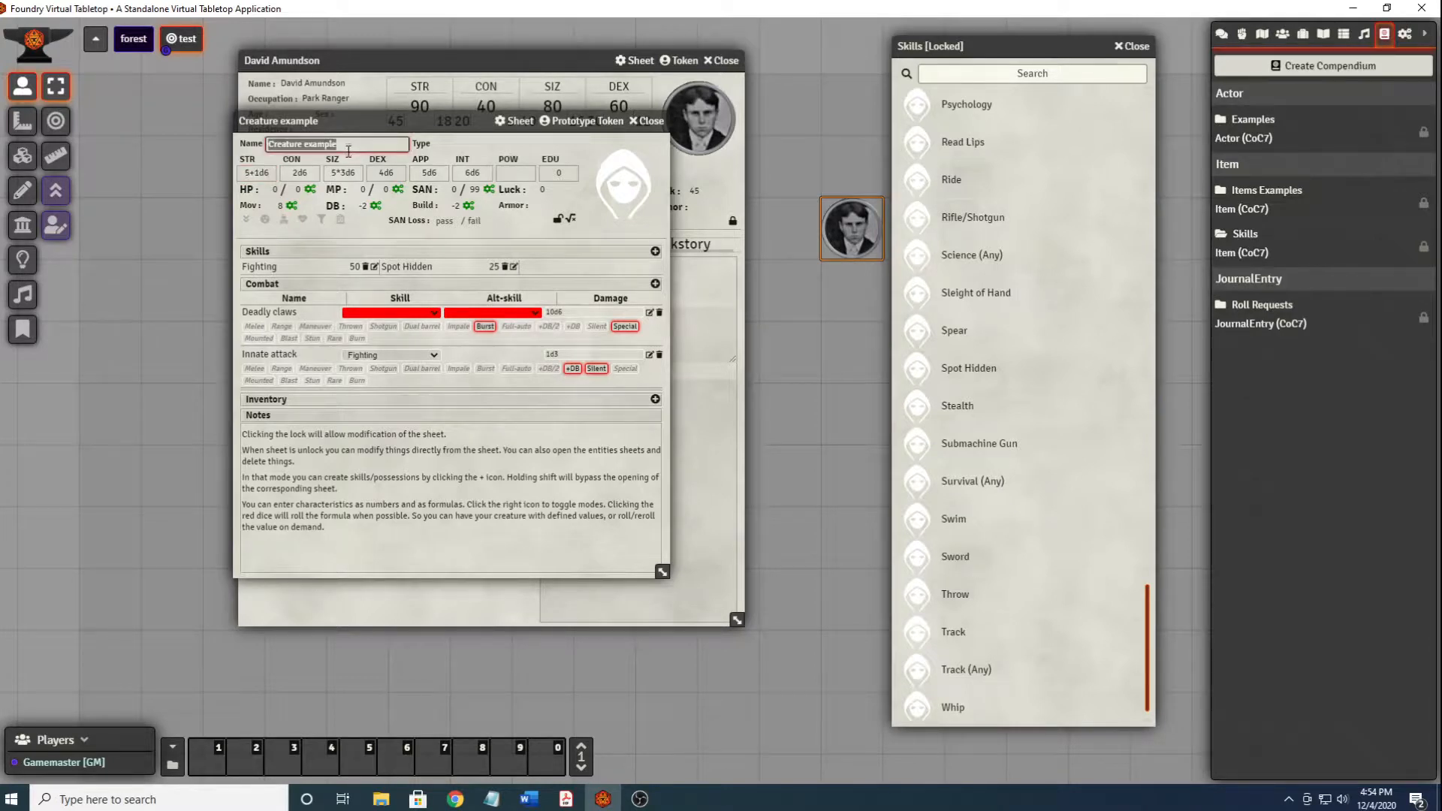
text(Dead)
key(BackSpace)
key(BackSpace)
key(BackSpace)
text(Dead)
key(BackSpace)
key(BackSpace)
key(BackSpace)
key(BackSpace)
text(The Dead)
Change the STR formula of The Dead to 5*4d6.
click(253, 173)
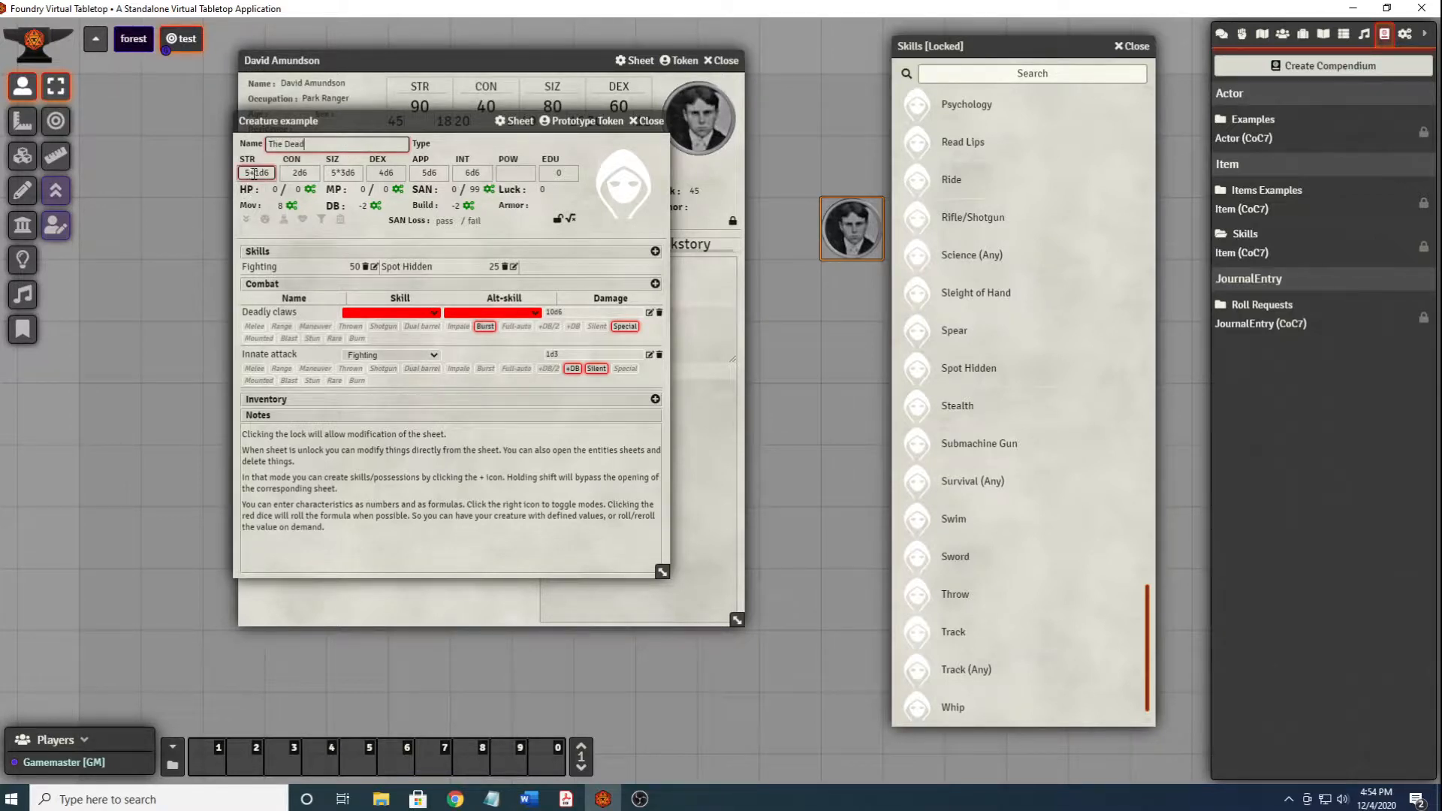
click(253, 173)
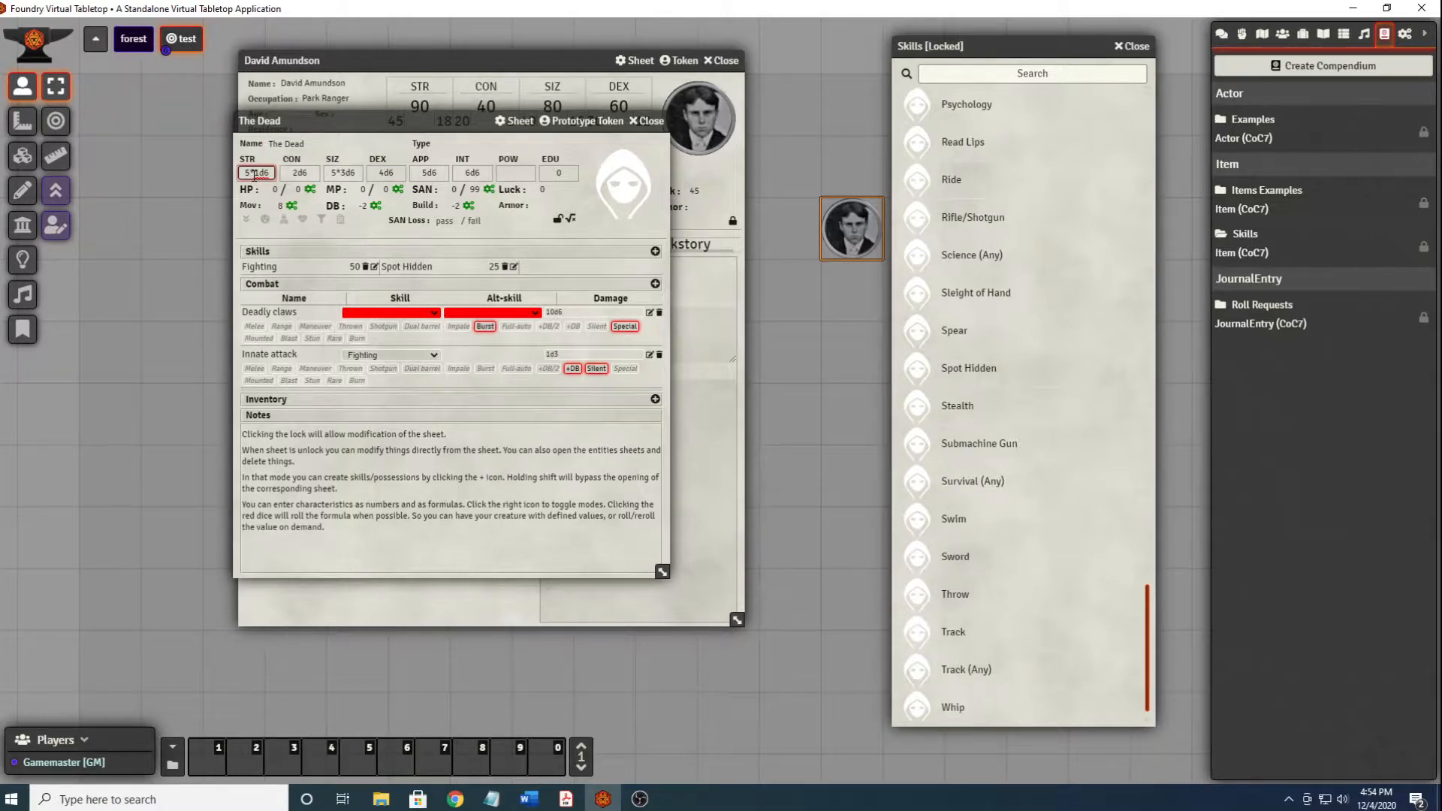
key(Delete)
text(4)
click(305, 174)
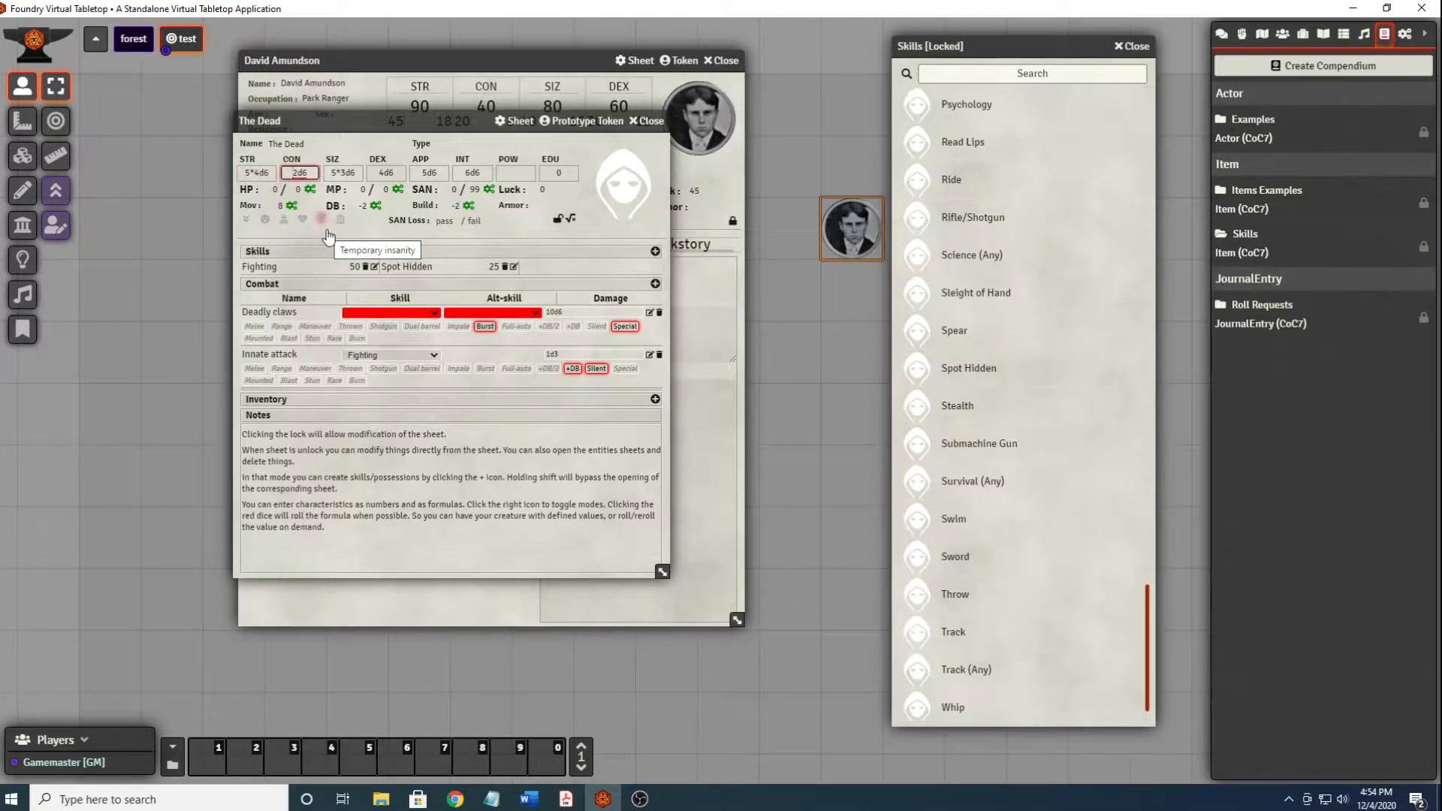
Set the CON formula of The Dead to 5*(2d6+6).
text(3)
text(*)
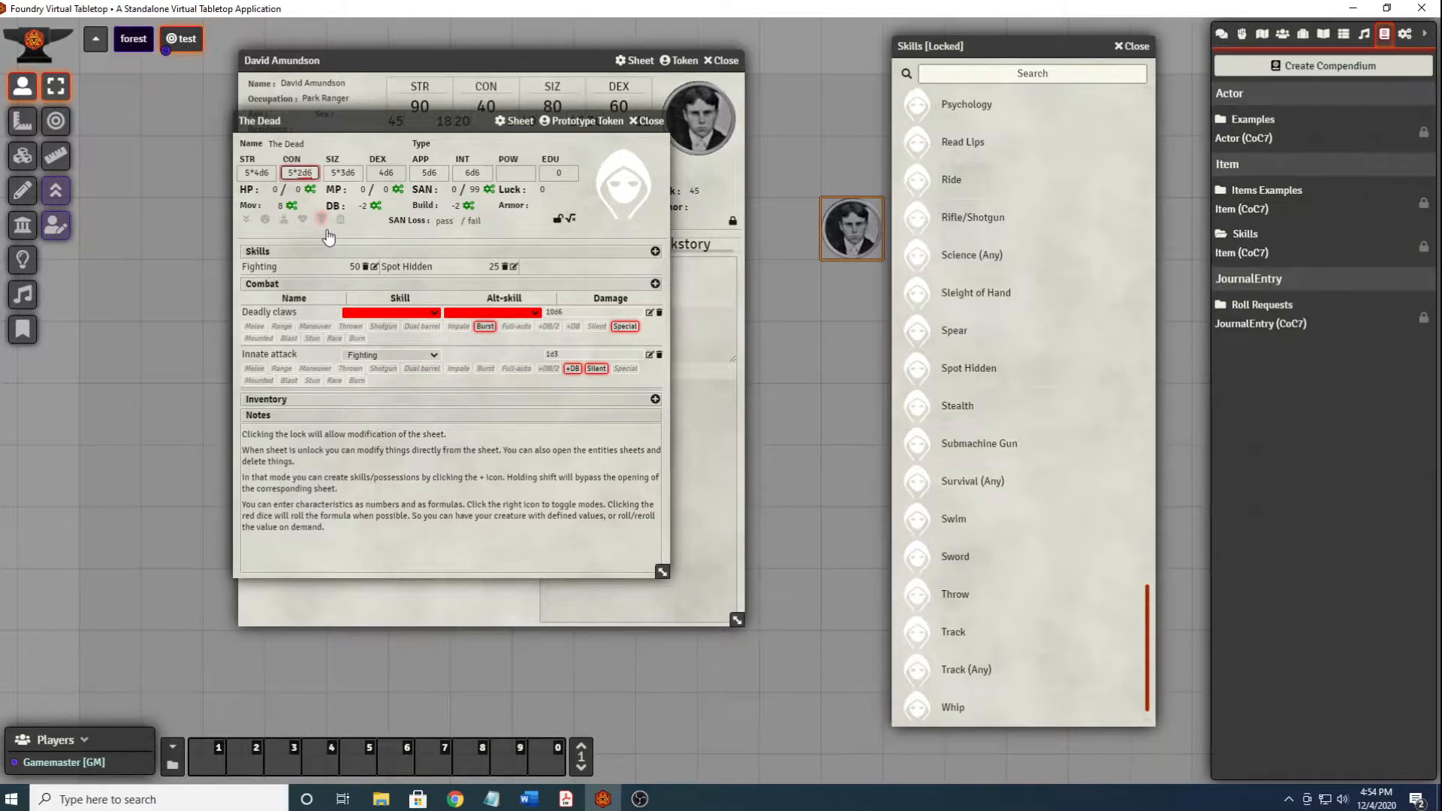
text(+6)
text(()
Set the formulas of The Dead to 6d6 for DEX, 0 for APP and INT, and 5*3d6 for POW.
click(382, 174)
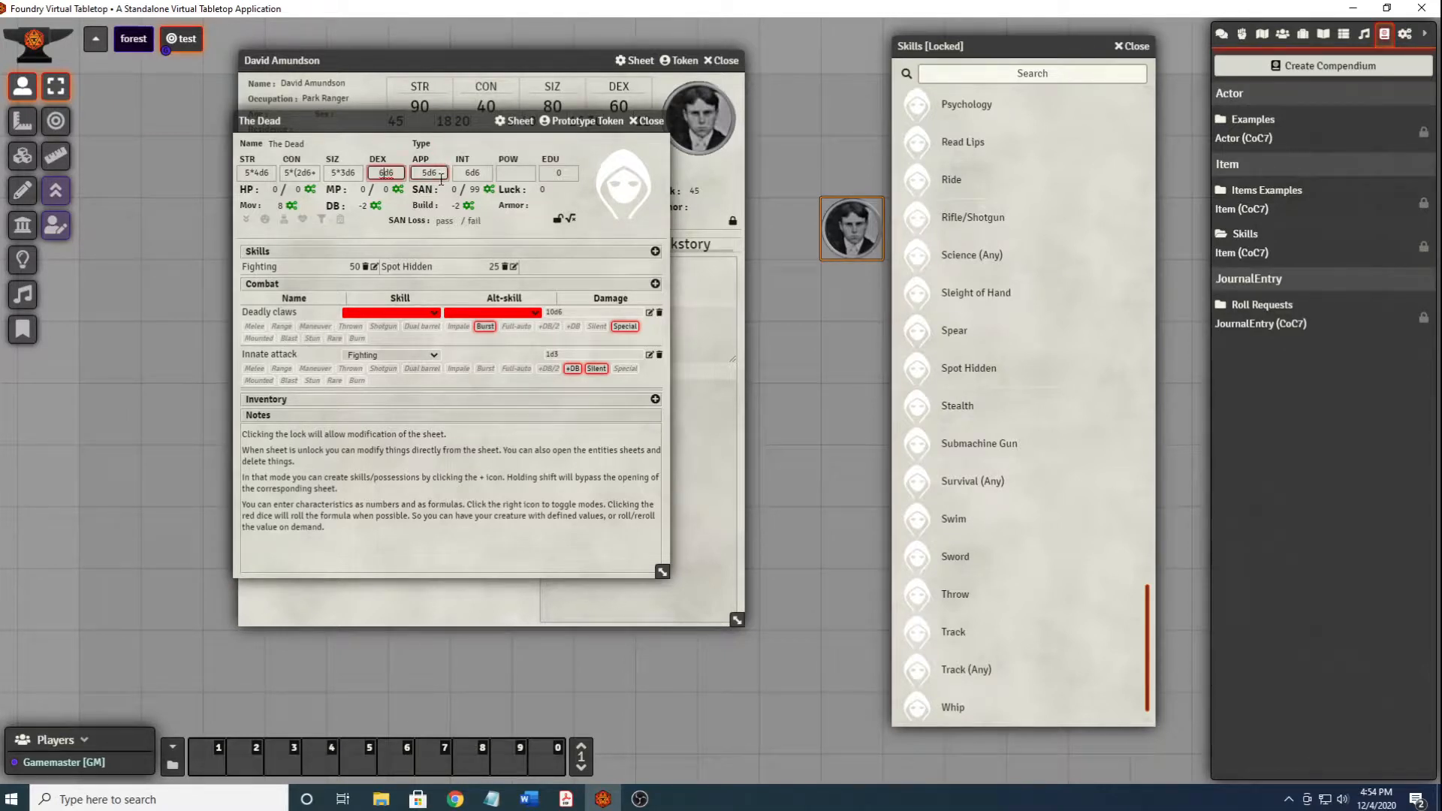
mouse_move(441, 178)
mouse_down()
mouse_move(422, 173)
mouse_move(466, 175)
mouse_up()
text(00)
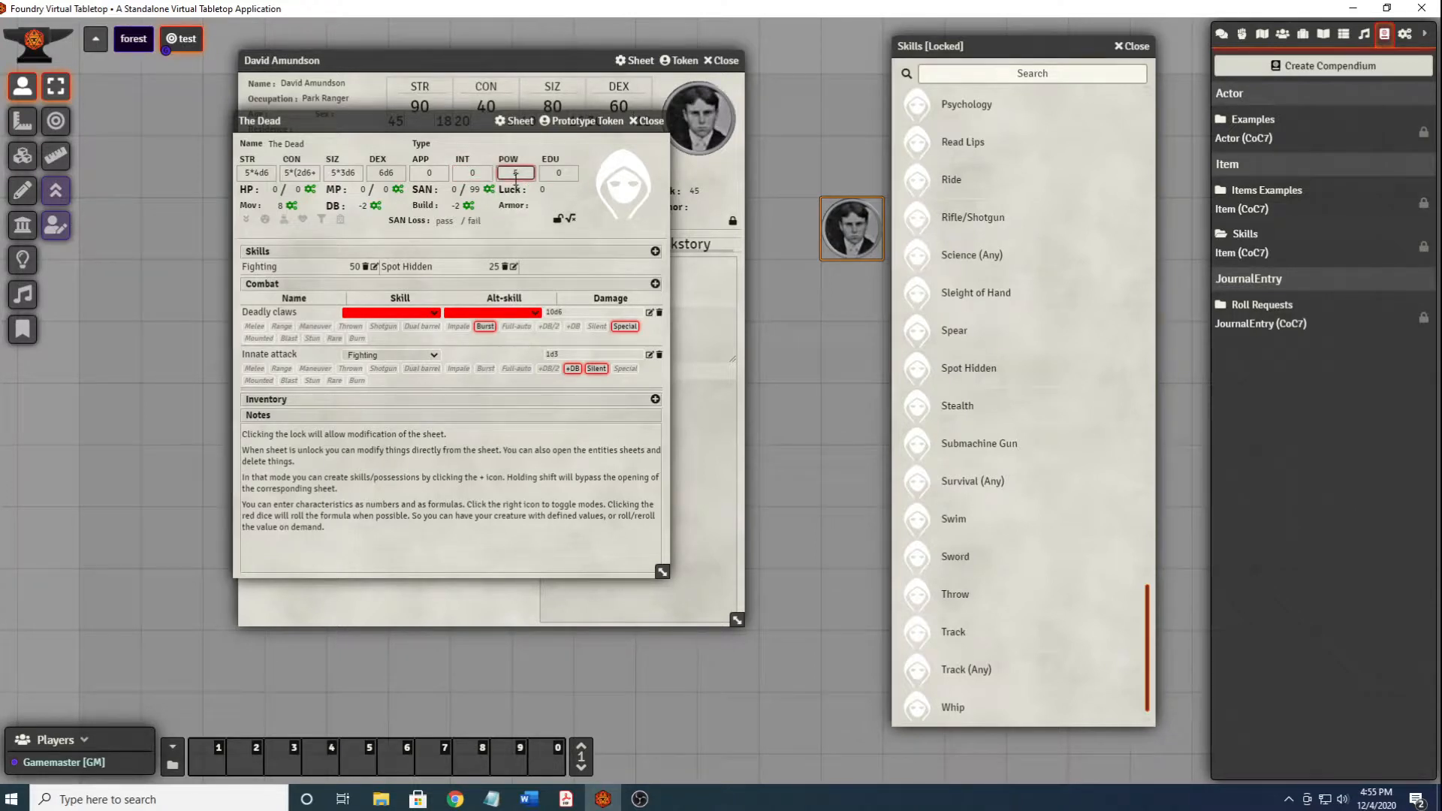
text(*3d6)
Switch the characteristics of The Dead from formulas to values and roll them several times.
click(572, 220)
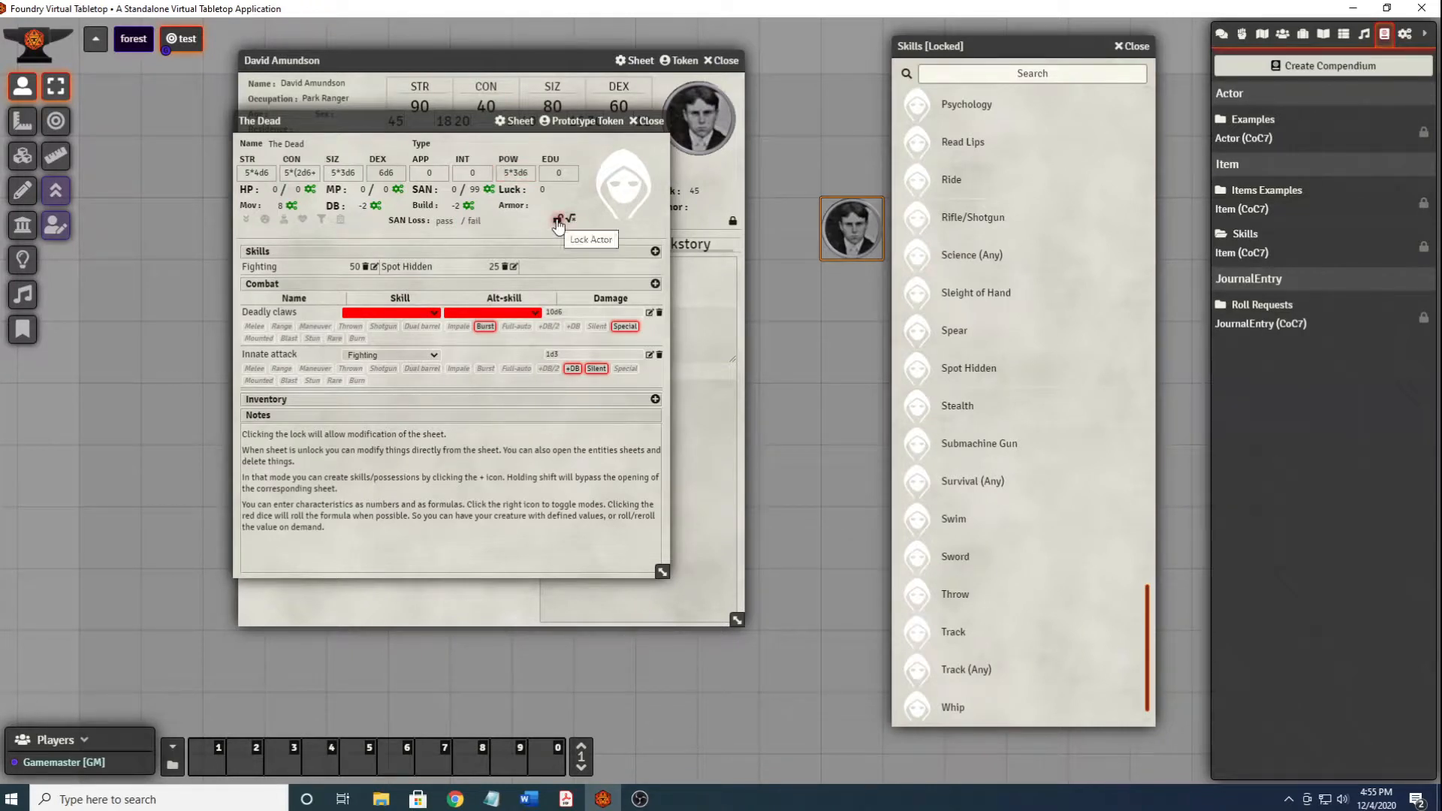
click(557, 222)
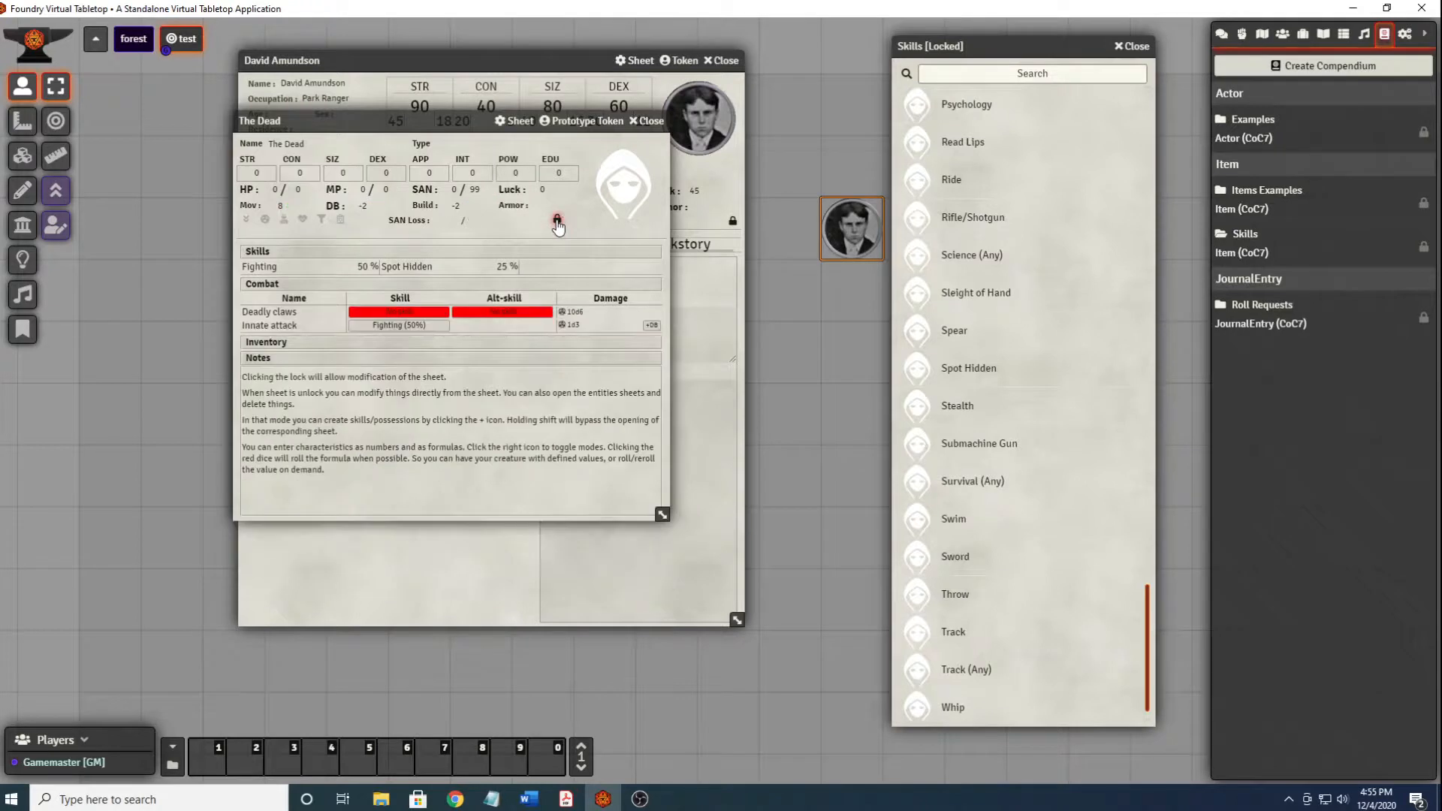
click(556, 222)
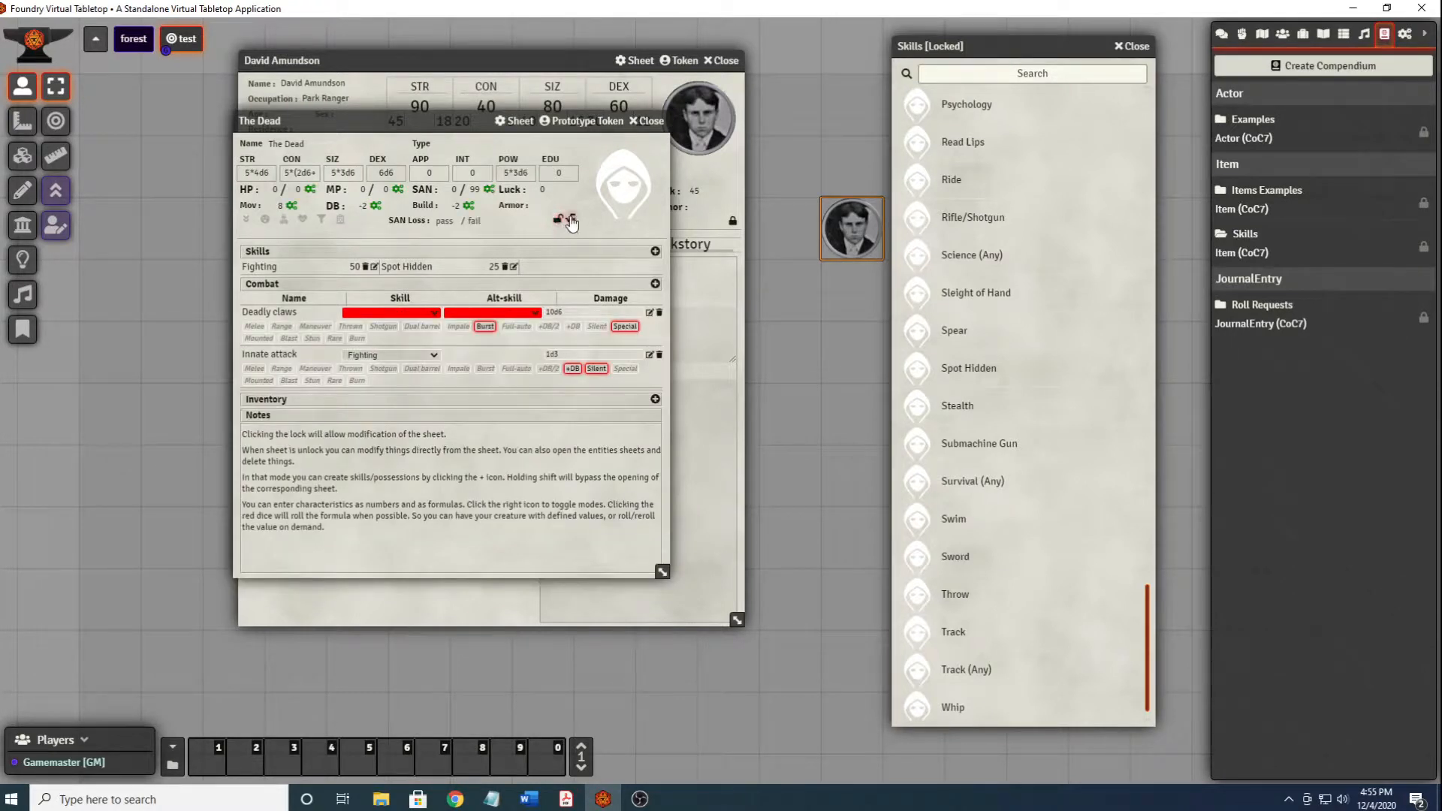
click(570, 219)
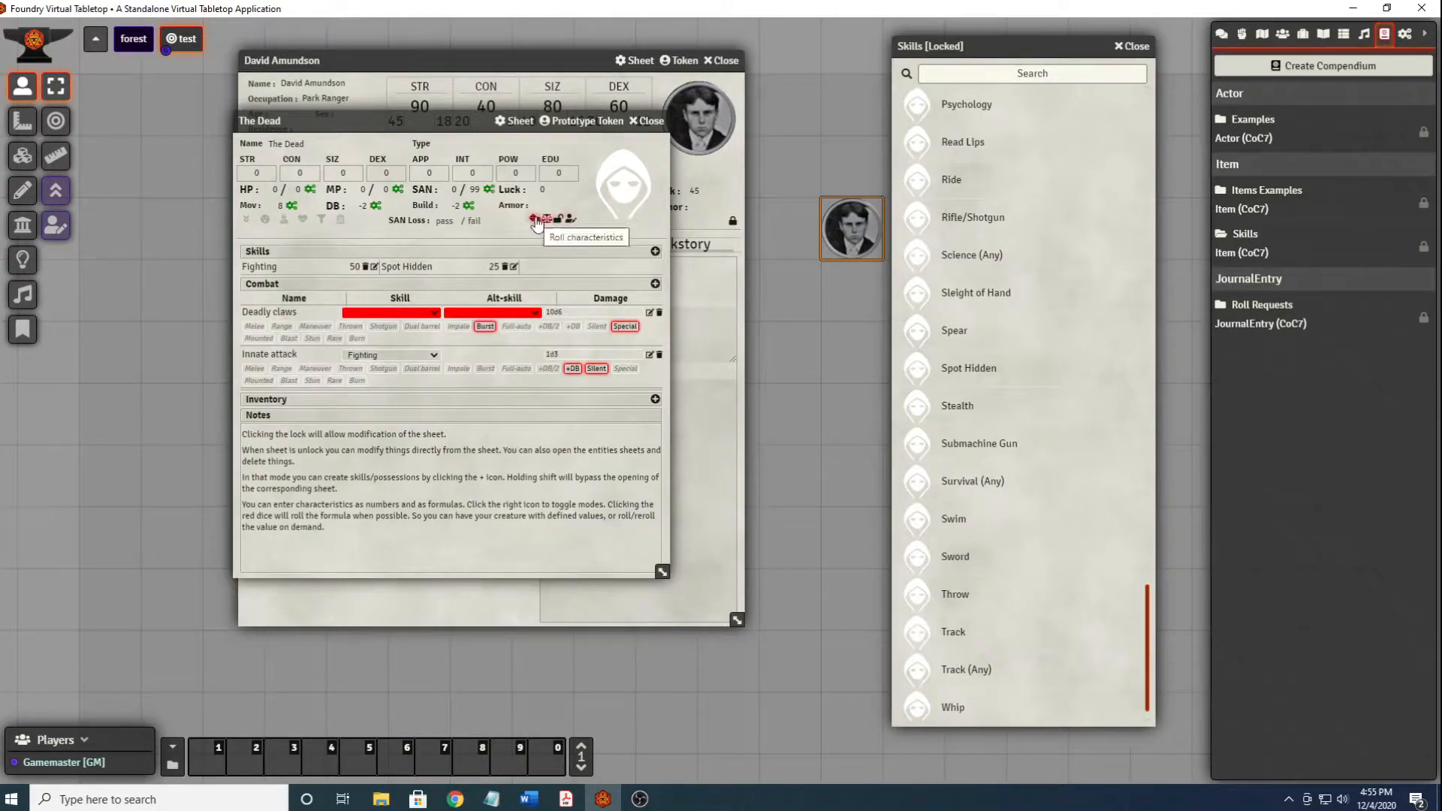
click(535, 220)
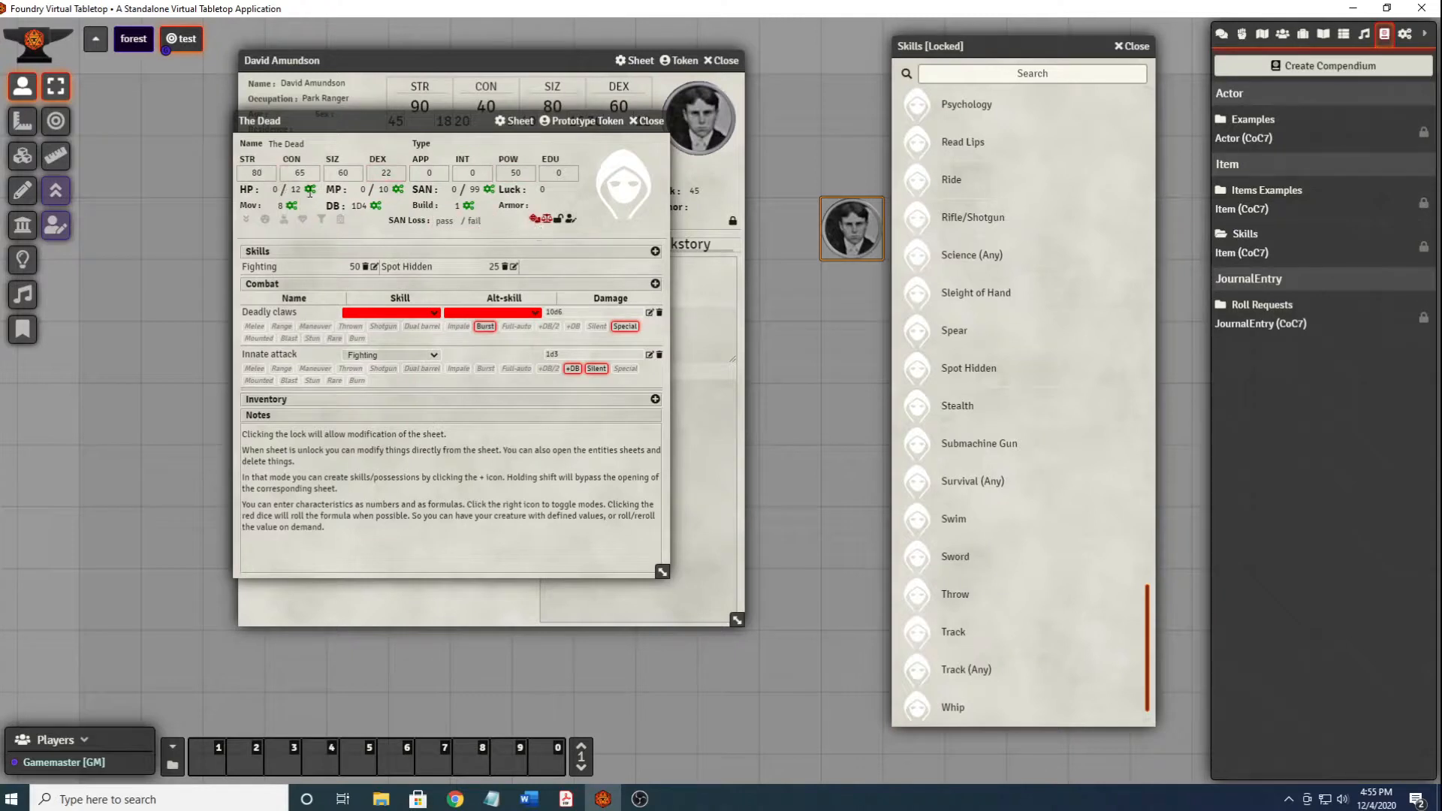
click(534, 219)
click(535, 220)
click(535, 220)
Set the movement of The Dead to 5, its current hit points to 15 and its current magic points to 10.
click(291, 205)
key(BackSpace)
text(5)
key(Return)
click(275, 189)
click(363, 189)
text(10)
click(368, 232)
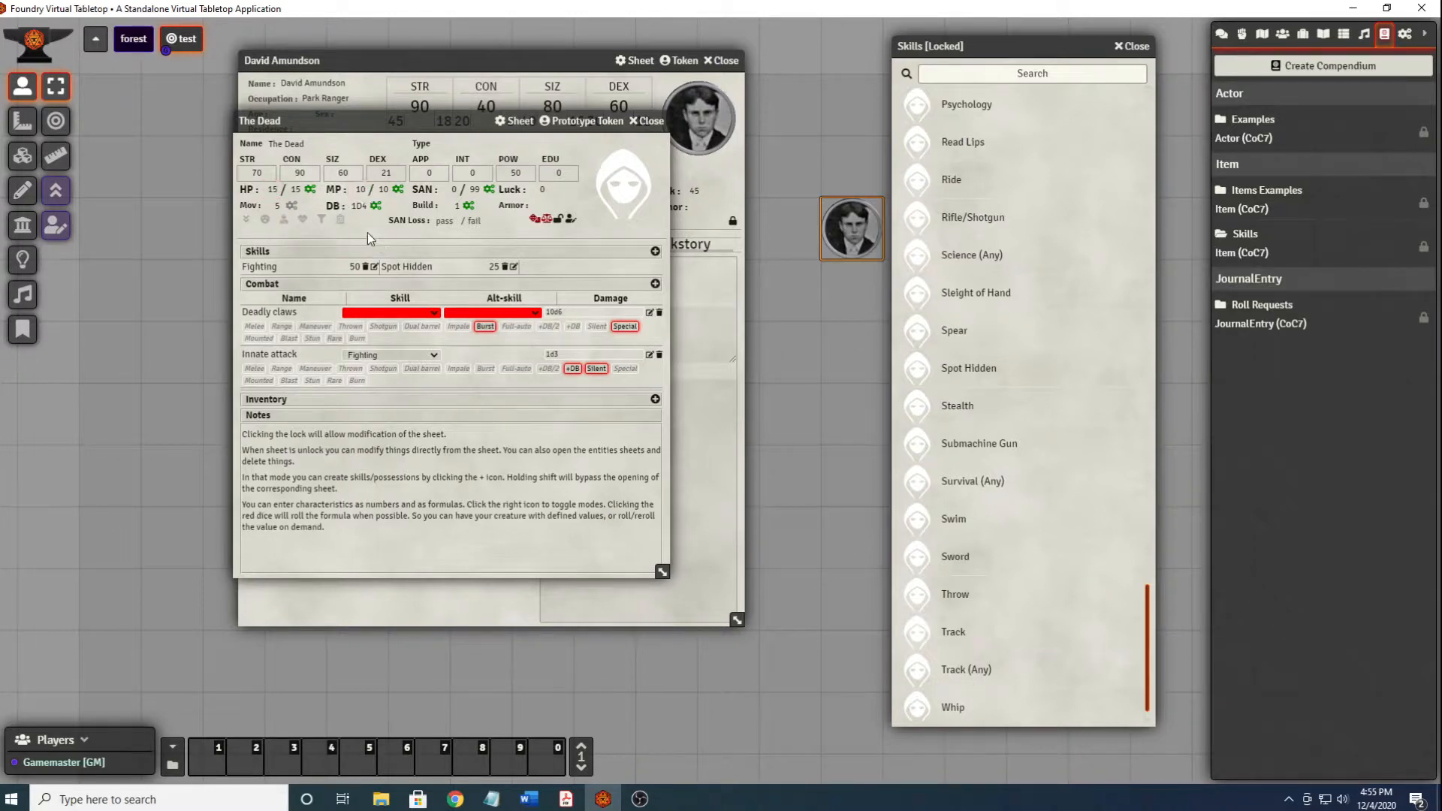
Set the sanity loss of The Dead to 1 on a pass and 1d6 on a fail, and its armor to 3.
click(455, 222)
text(1)
click(479, 221)
text(1d6)
click(538, 207)
click(498, 228)
Replace the notes of The Dead with "Animate corpse." and save them.
click(645, 438)
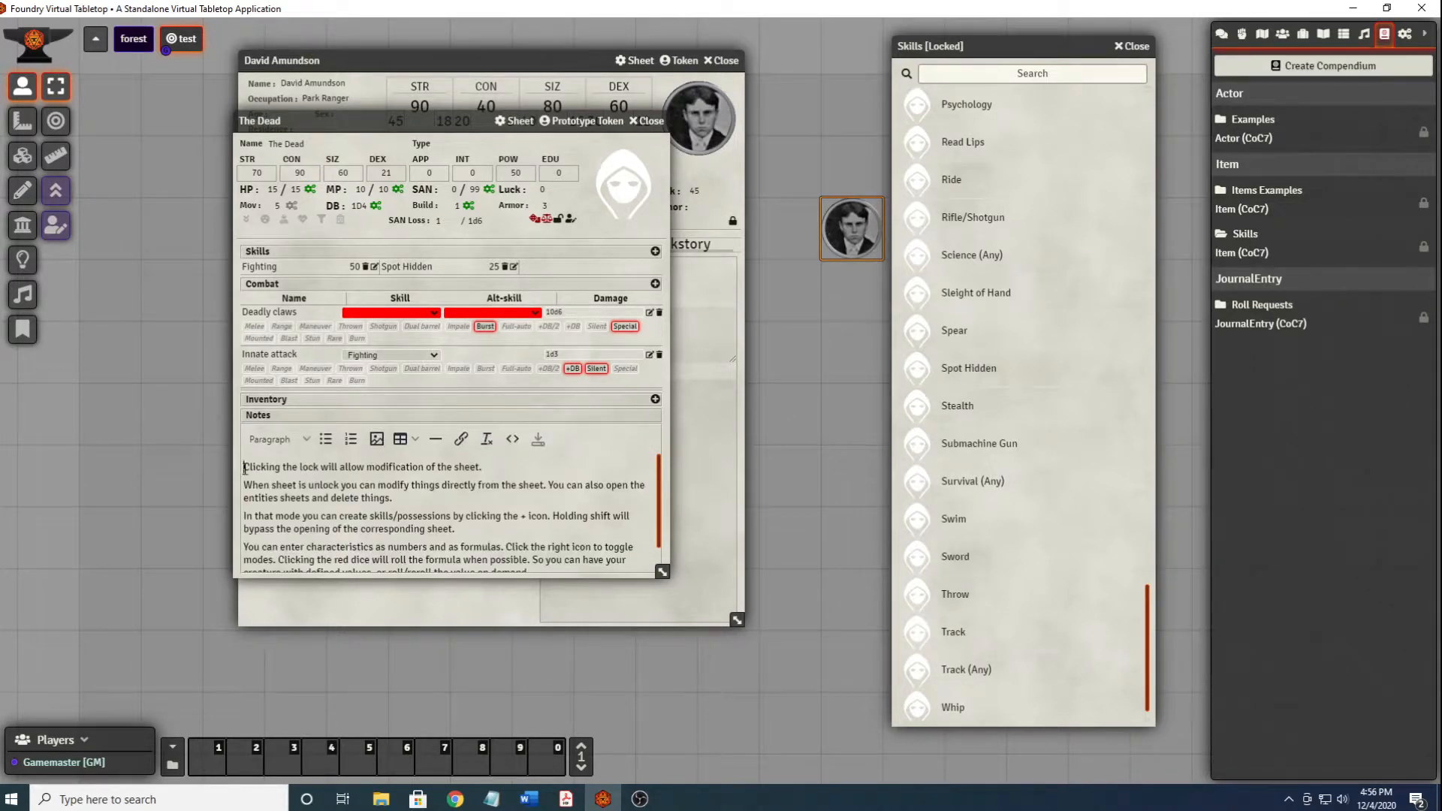
drag(244, 470, 692, 590)
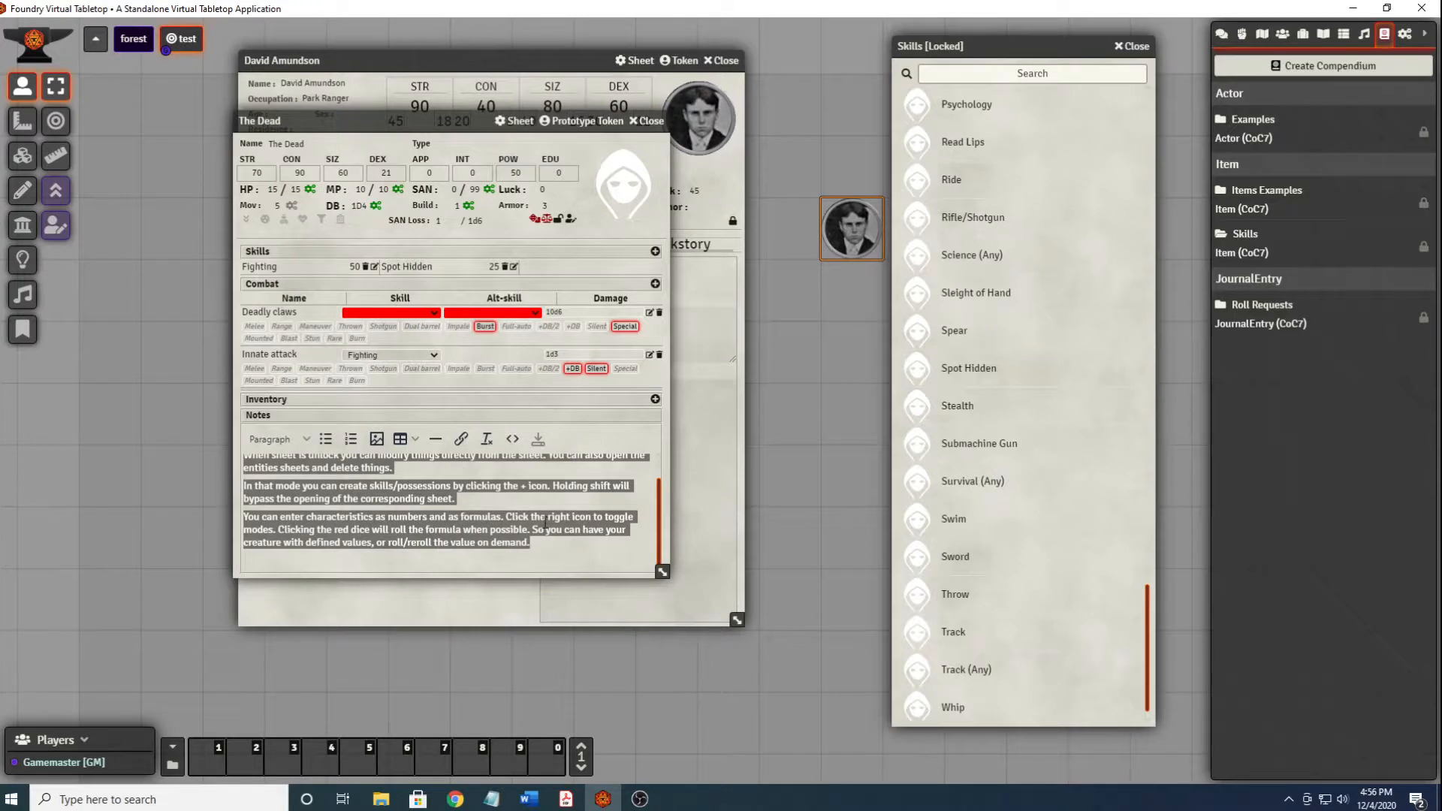
key(BackSpace)
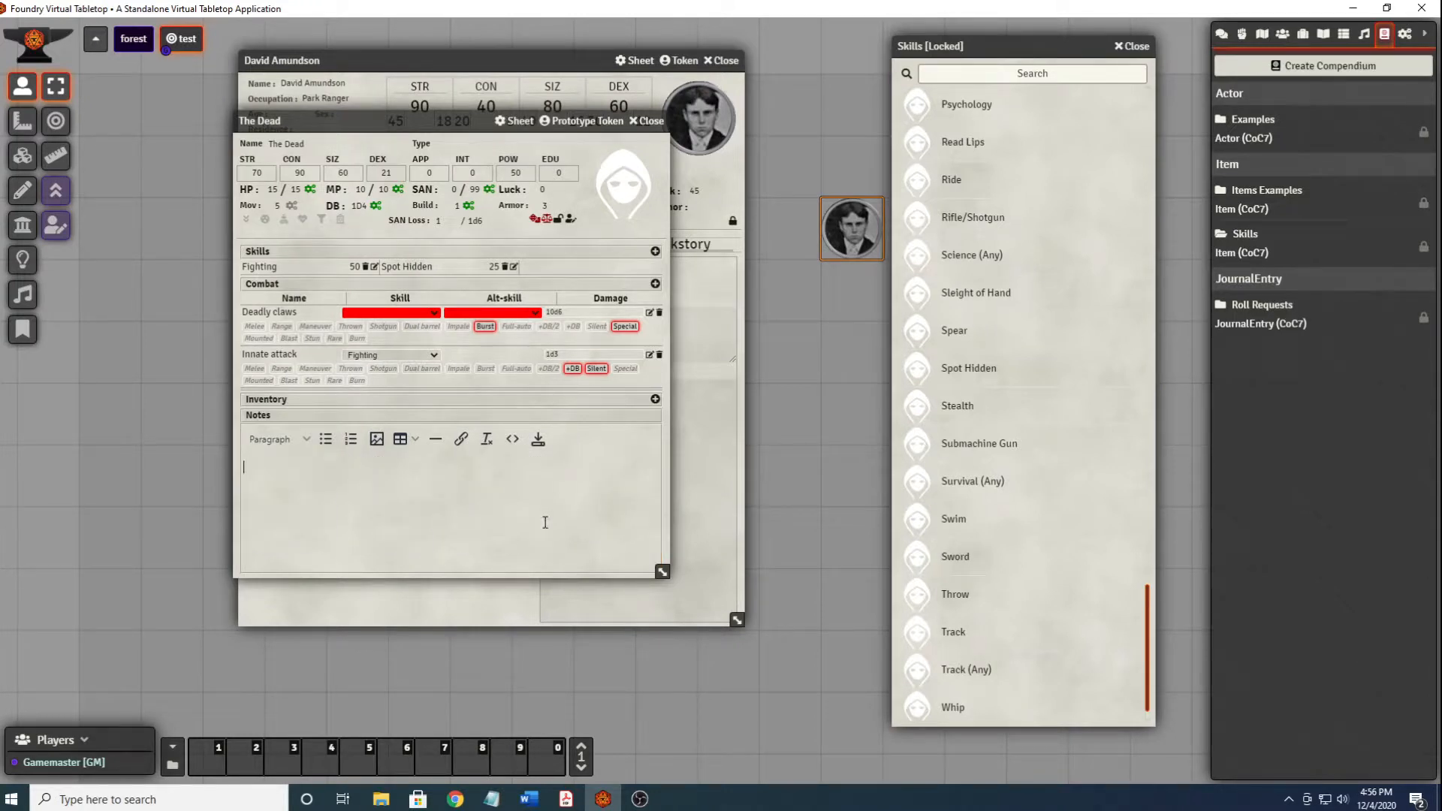
text(Animate corpse.)
click(536, 442)
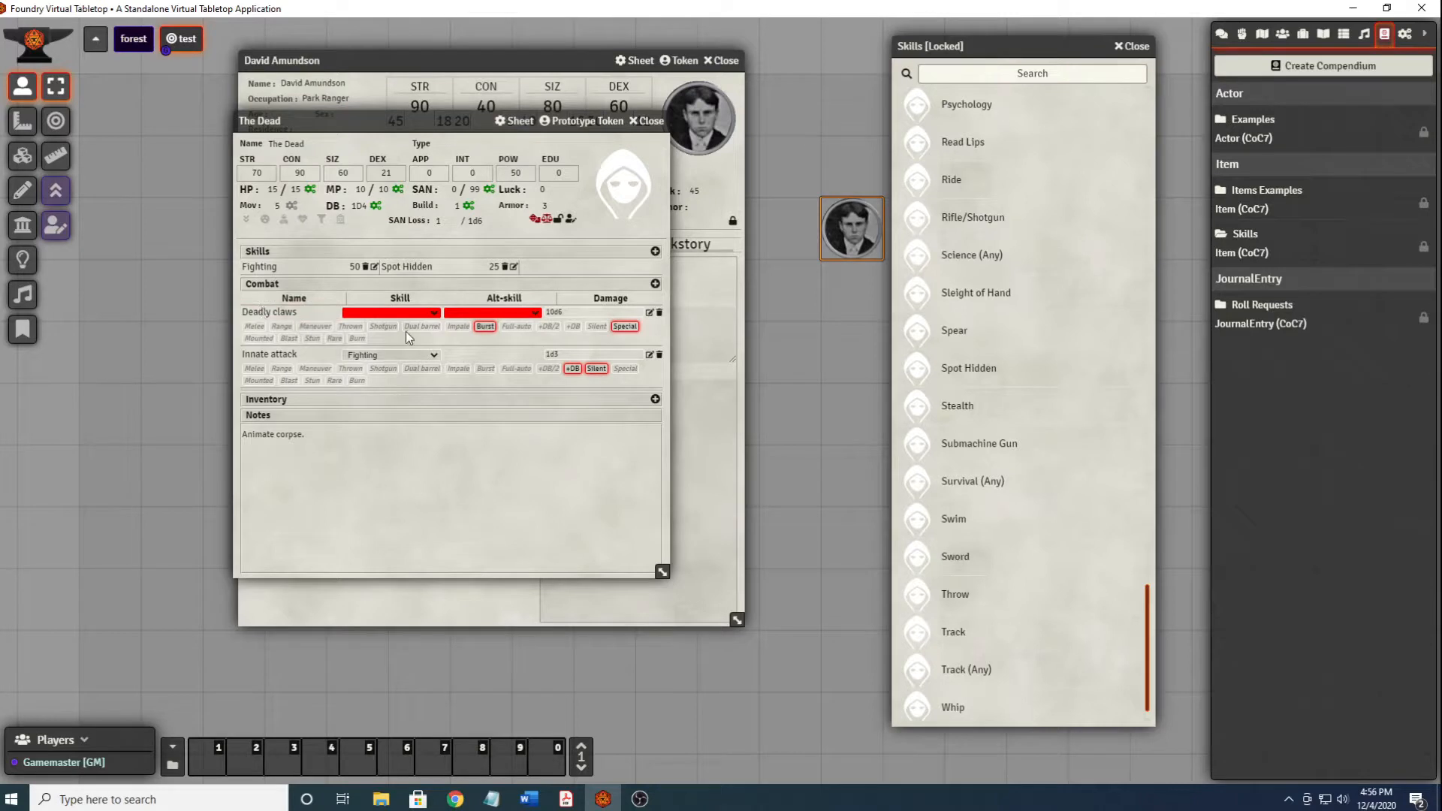
Choose Fighting as both the skill and the alternative skill of the Deadly claws attack.
click(435, 315)
click(421, 325)
click(536, 314)
click(536, 315)
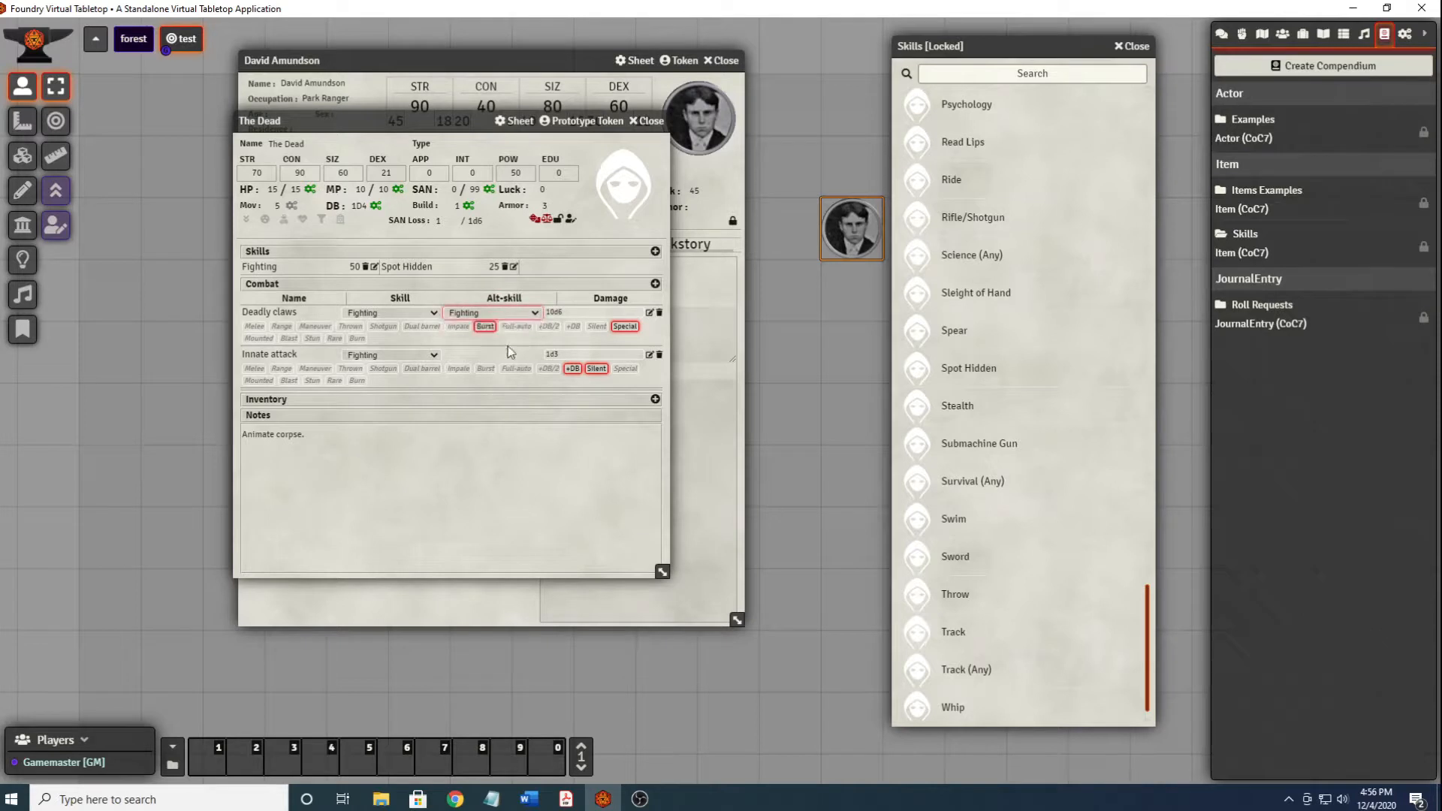
Set the Deadly claws damage to 1d4, enable its full damage bonus and turn off the Burst and Special properties.
click(557, 315)
key(Return)
double_click(569, 308)
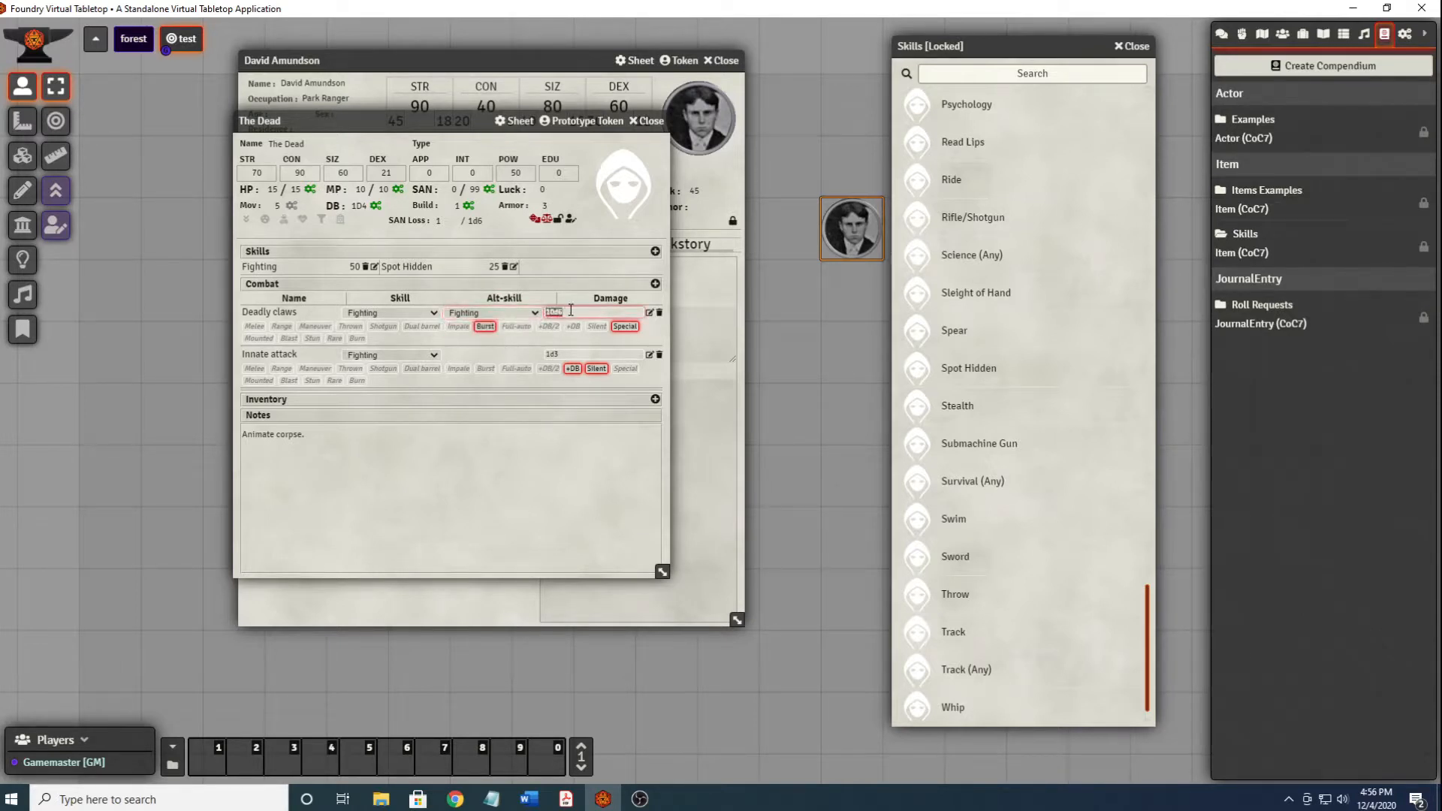
text(1d4)
click(571, 325)
click(572, 327)
click(486, 326)
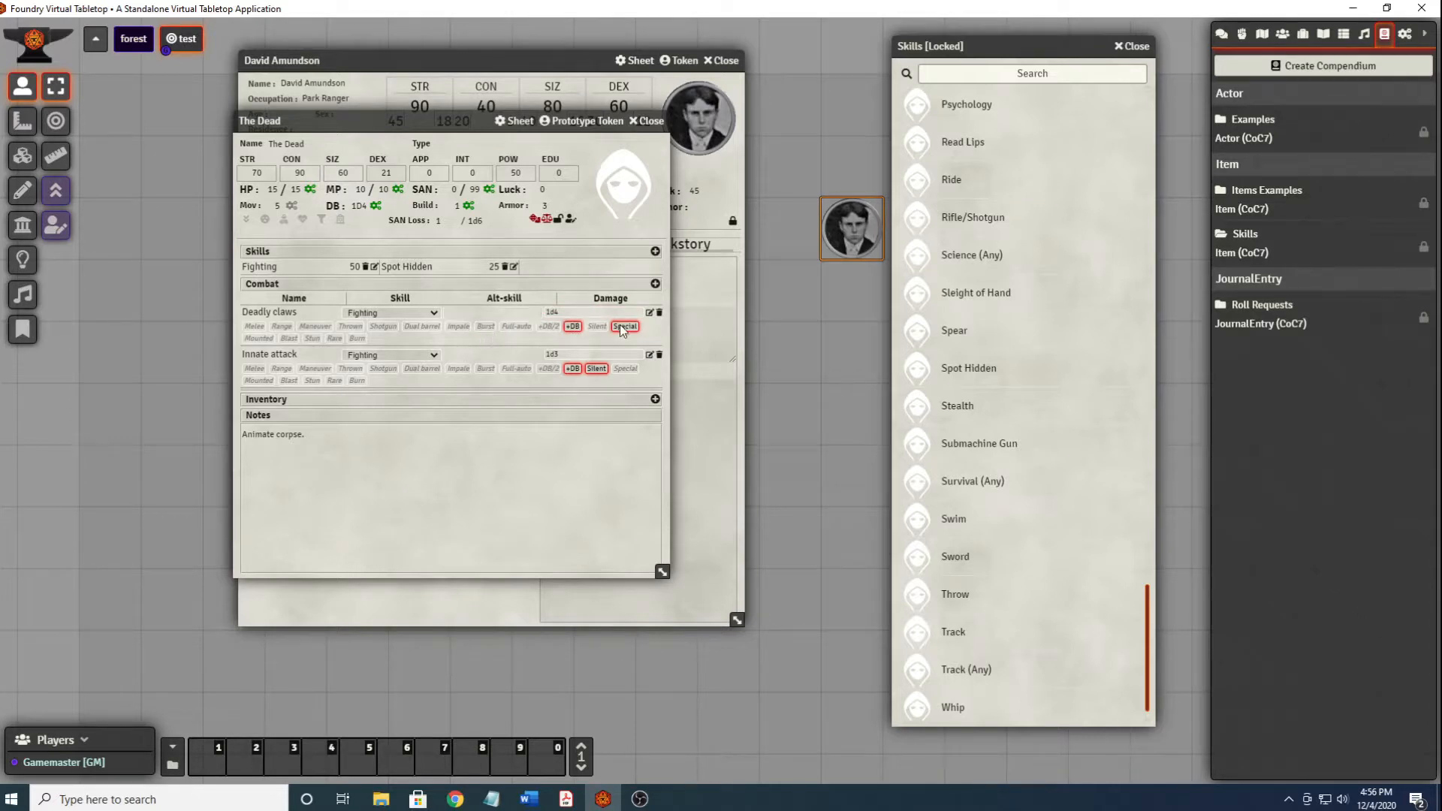
Delete the Innate attack from The Dead, then close the creature's sheet and the Skills compendium.
click(659, 355)
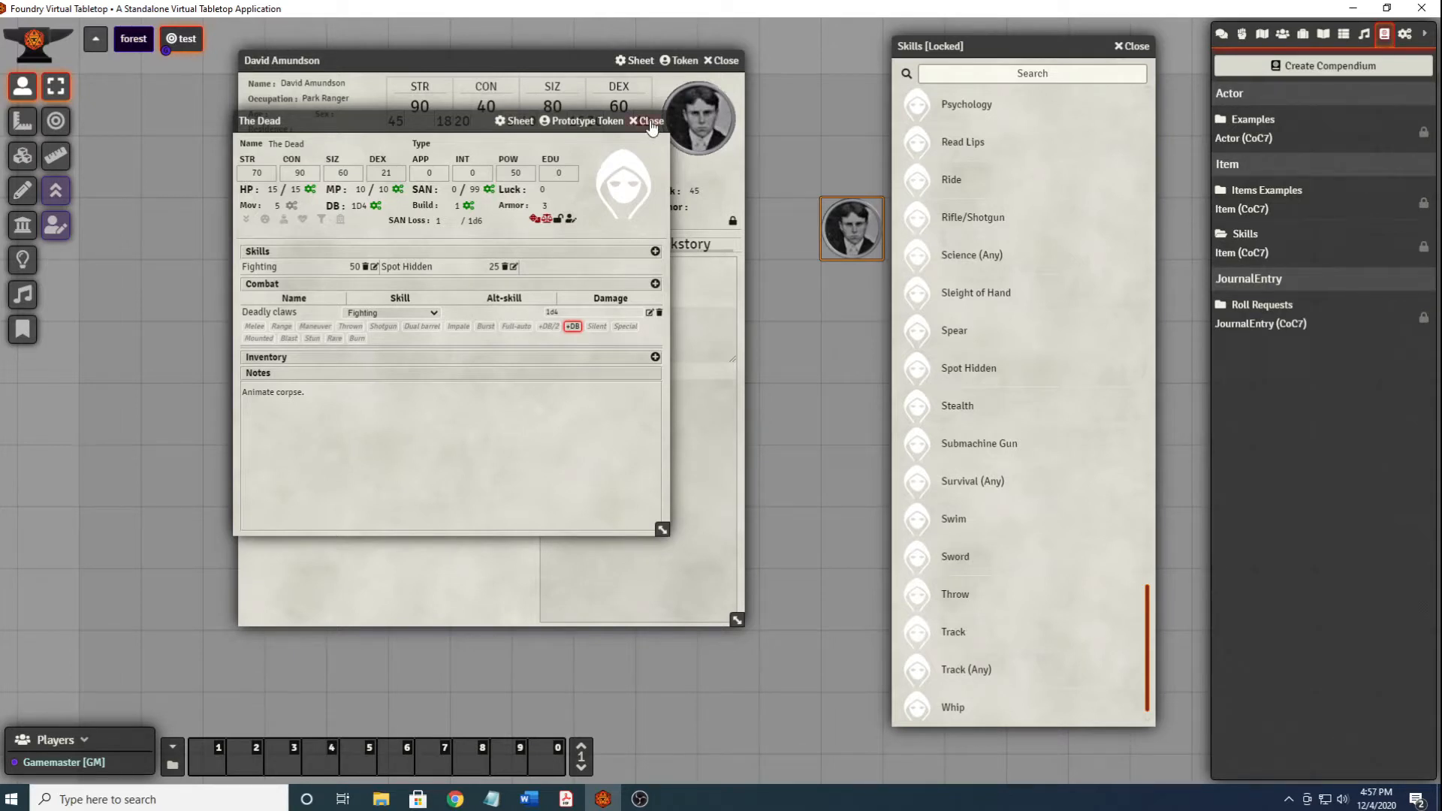
click(1133, 46)
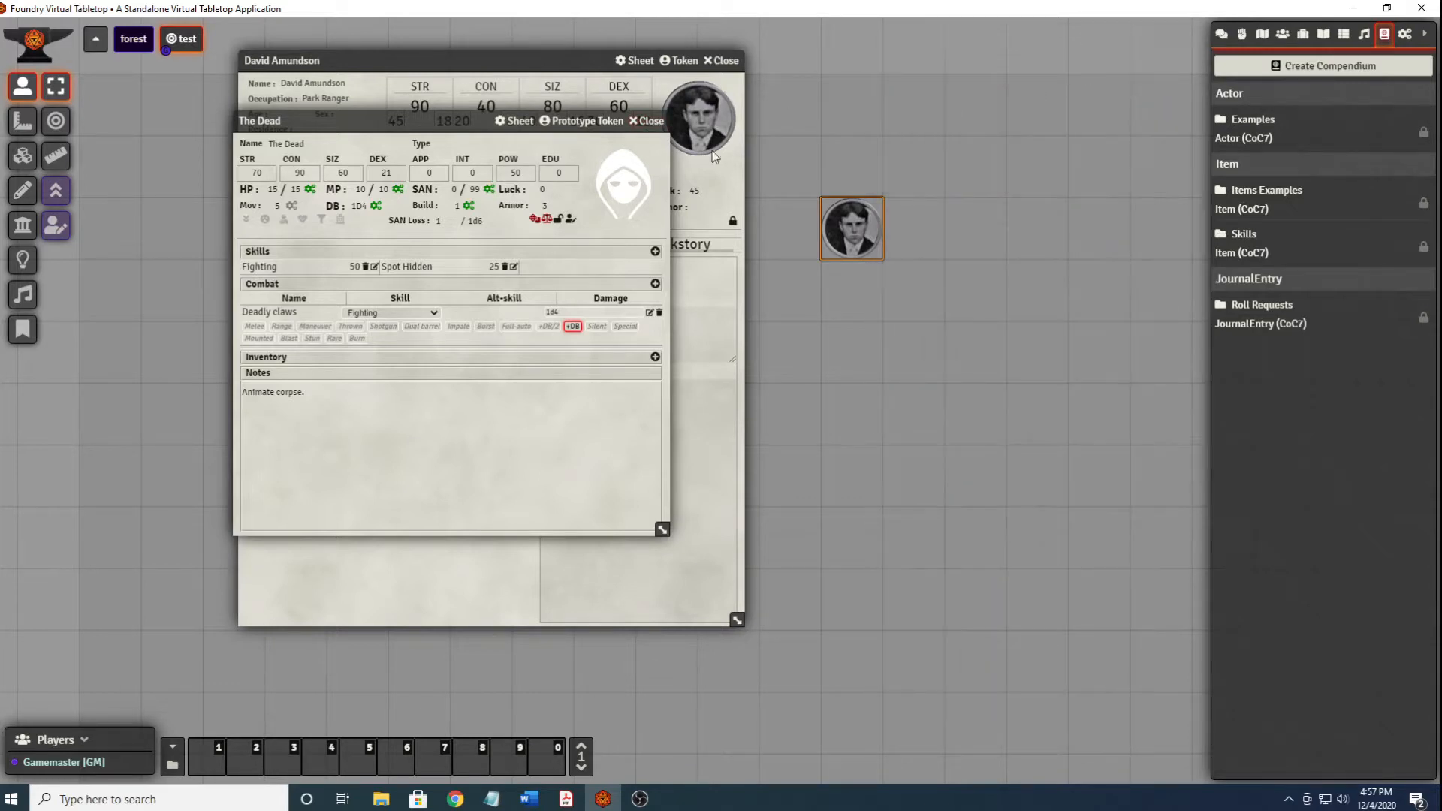
click(646, 121)
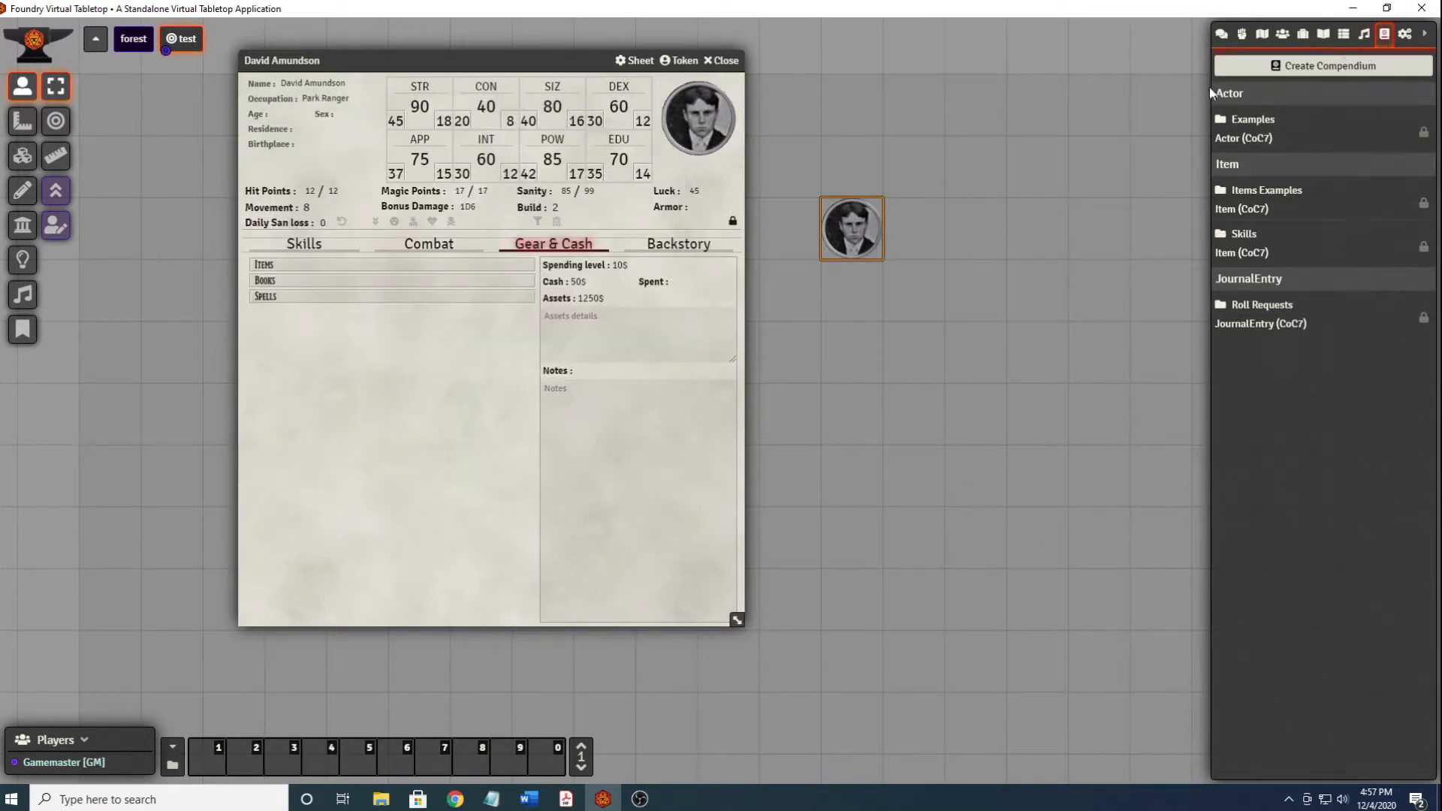
Create a new actor of type npc, entering the NPC's full name, and place its sheet beside the character sheet.
click(1303, 35)
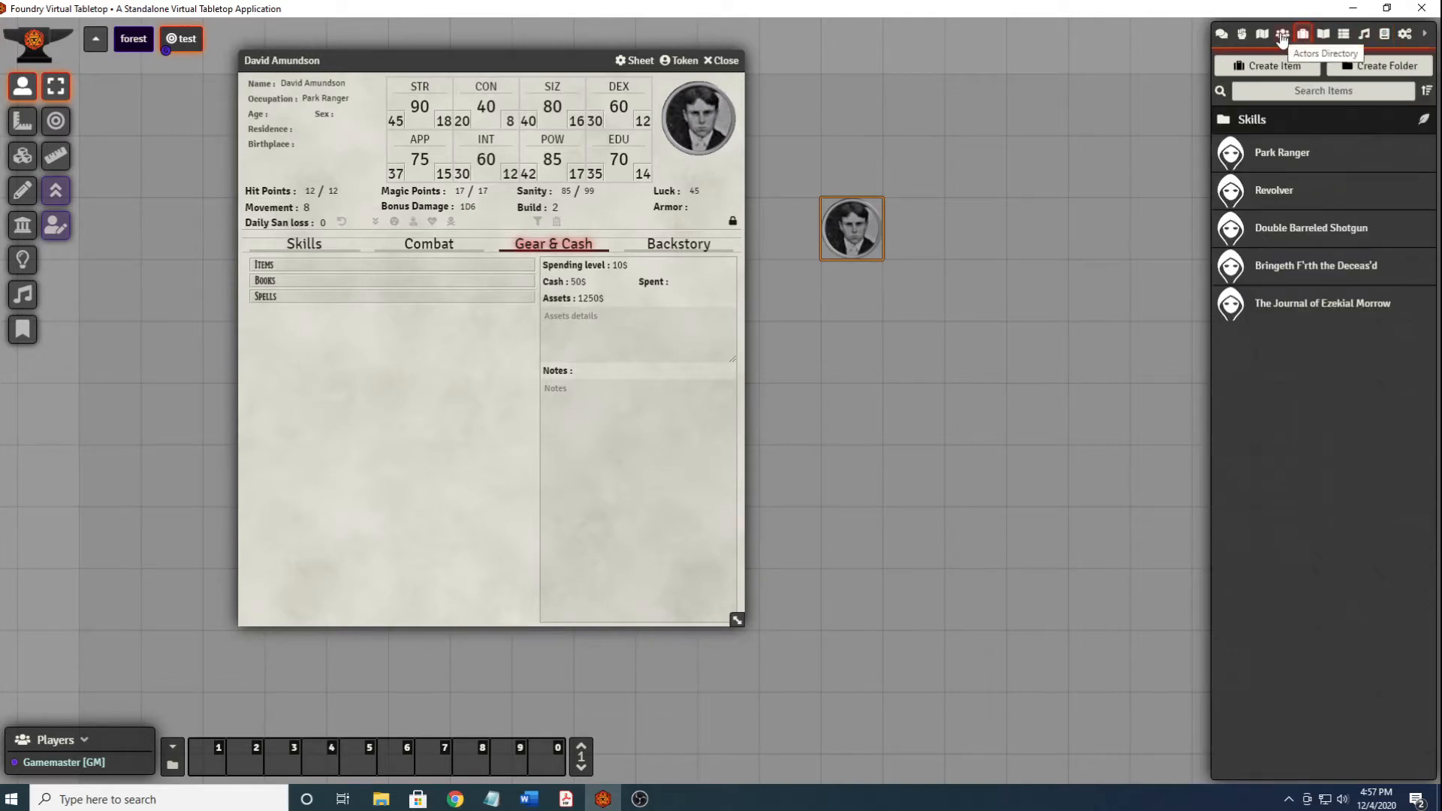
click(1282, 36)
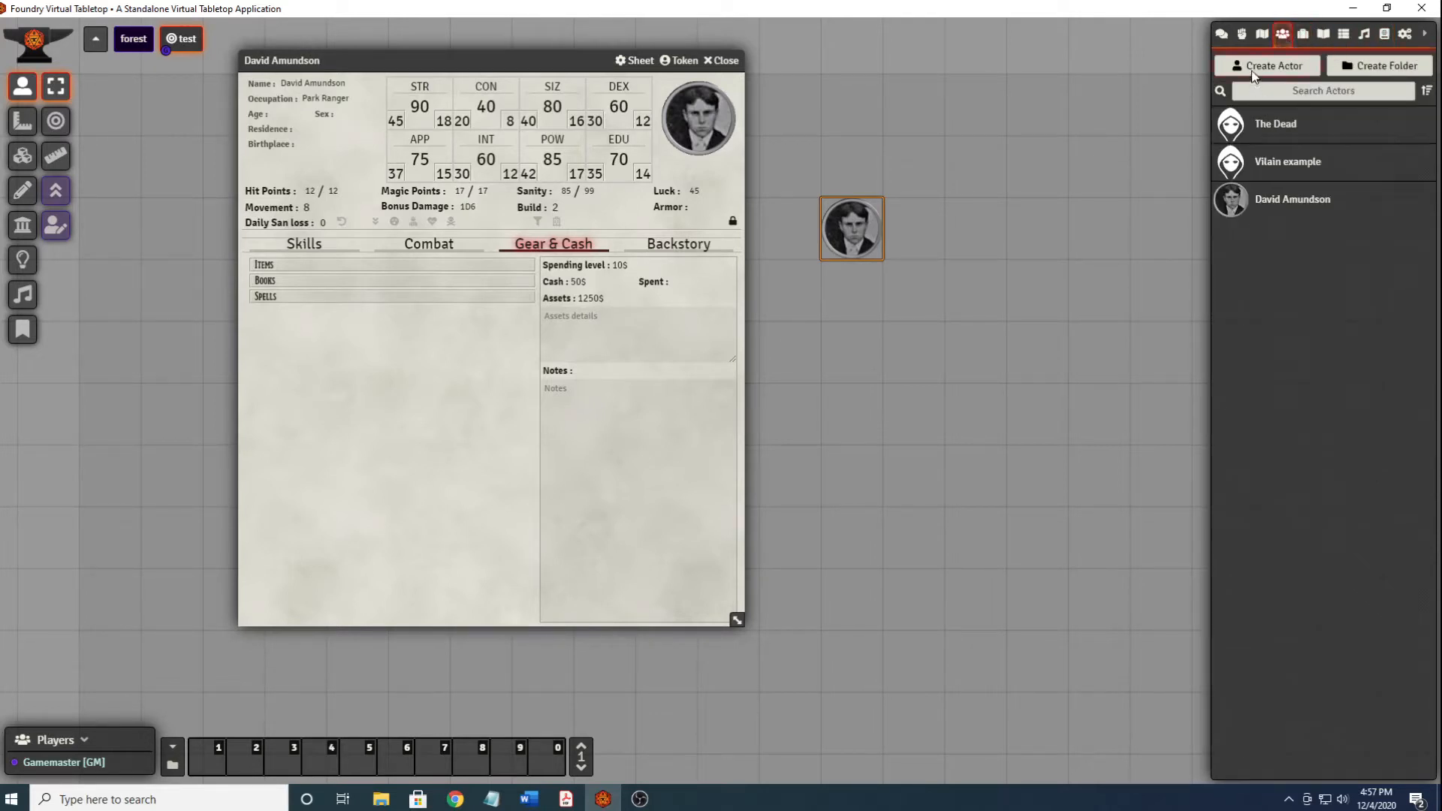
click(1252, 72)
drag(1104, 64, 1030, 60)
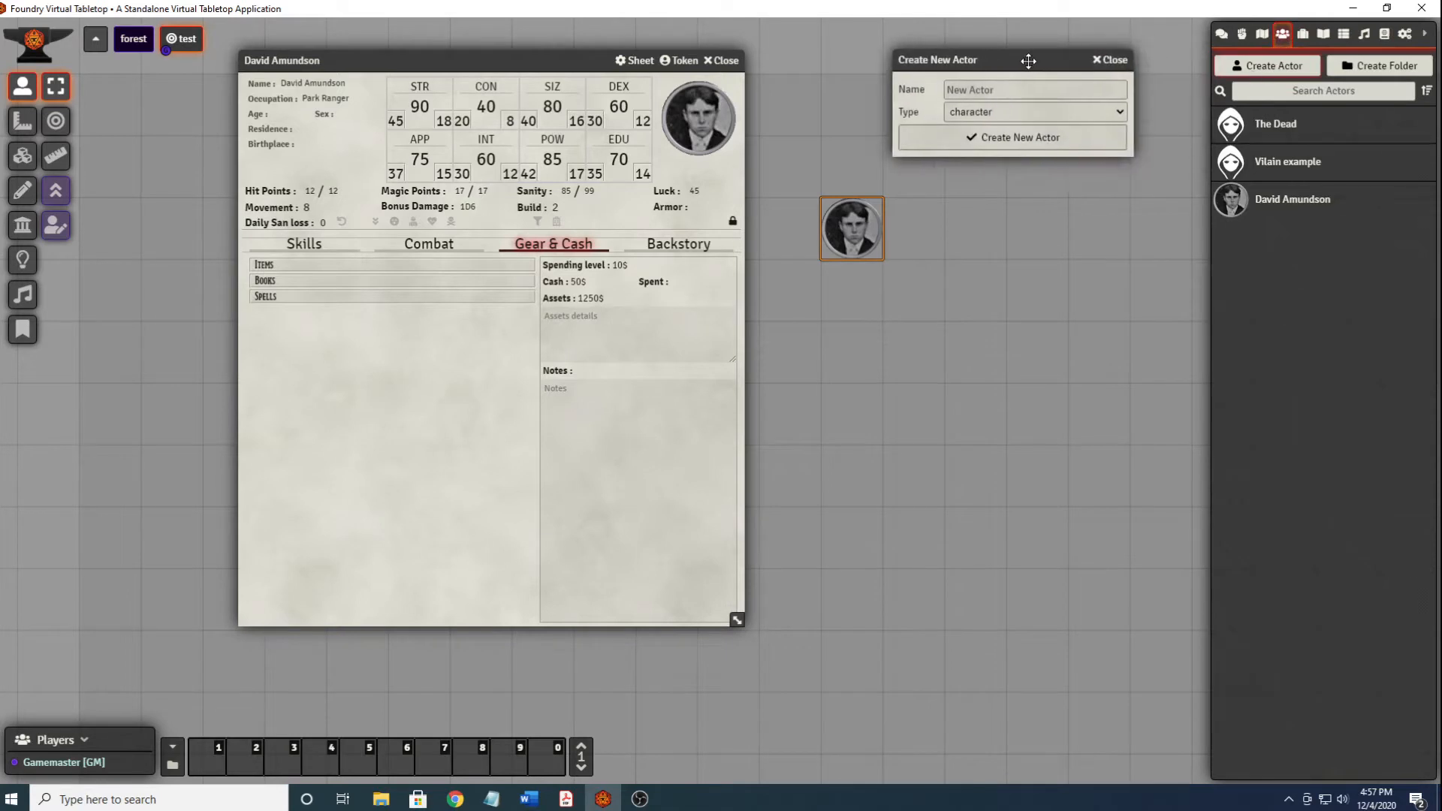
click(1073, 112)
click(1011, 141)
click(1028, 92)
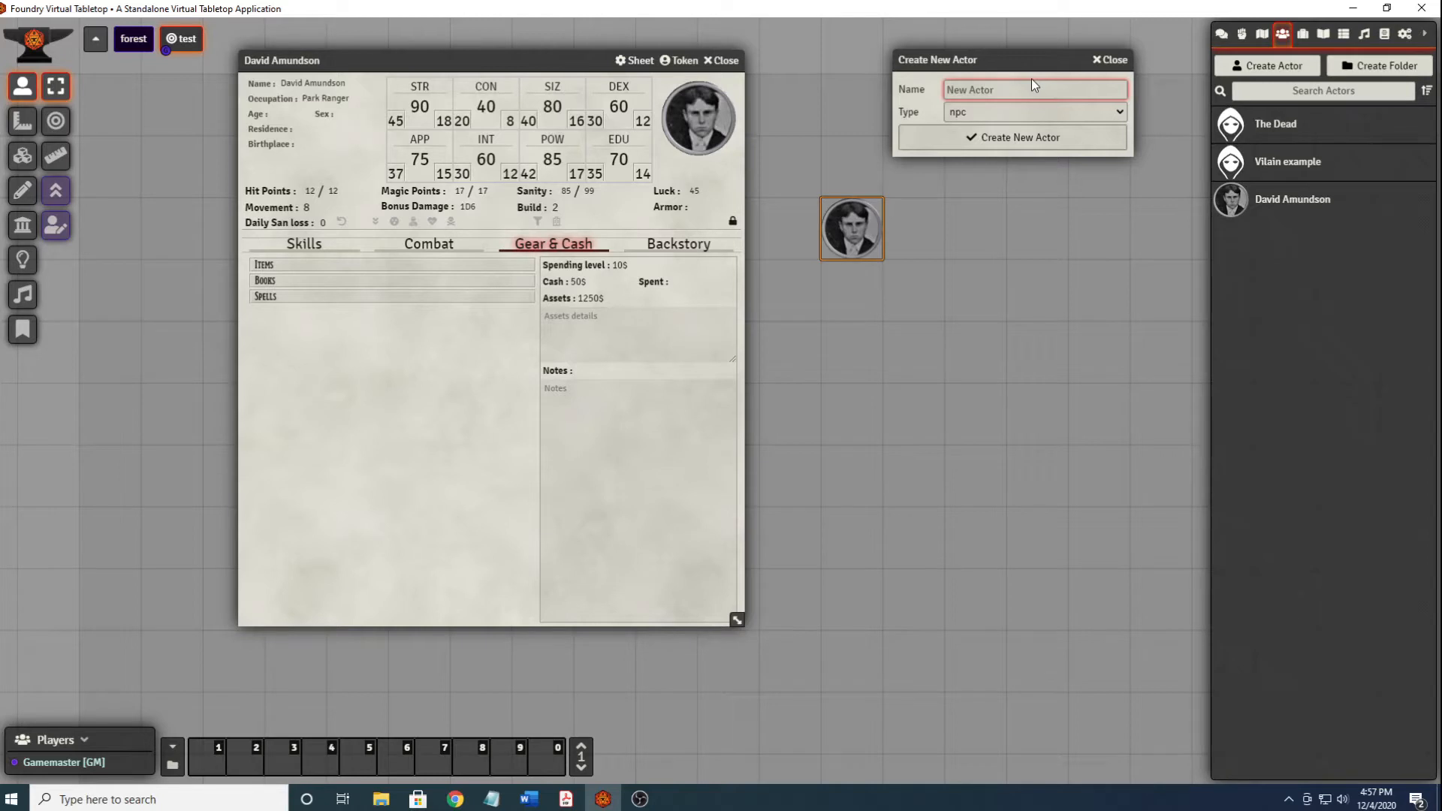
text(Robert Ovittz)
click(1033, 137)
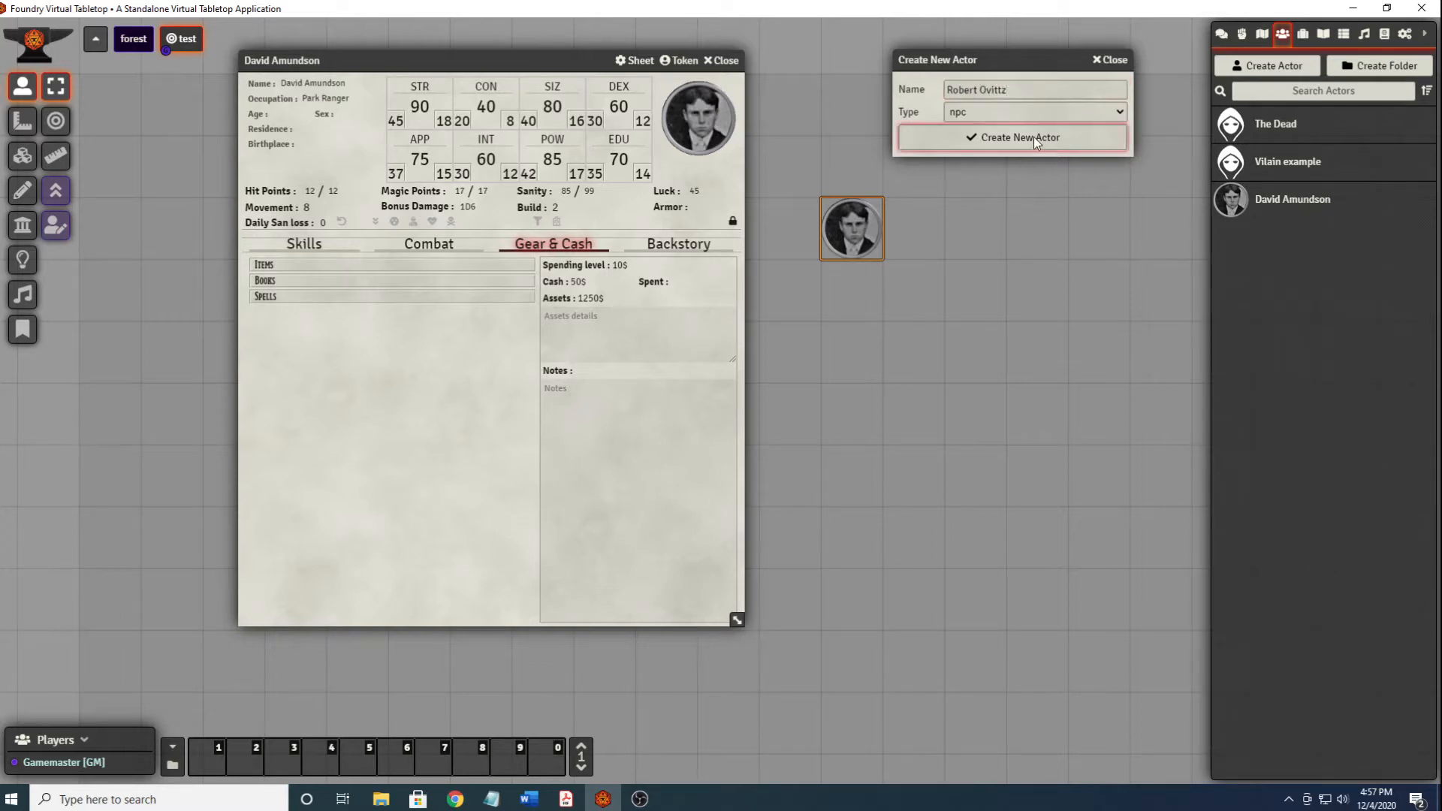
drag(721, 239, 875, 259)
Set the new NPC's STR to 50, CON to 70, SIZ to 55 and DEX to 60.
click(684, 313)
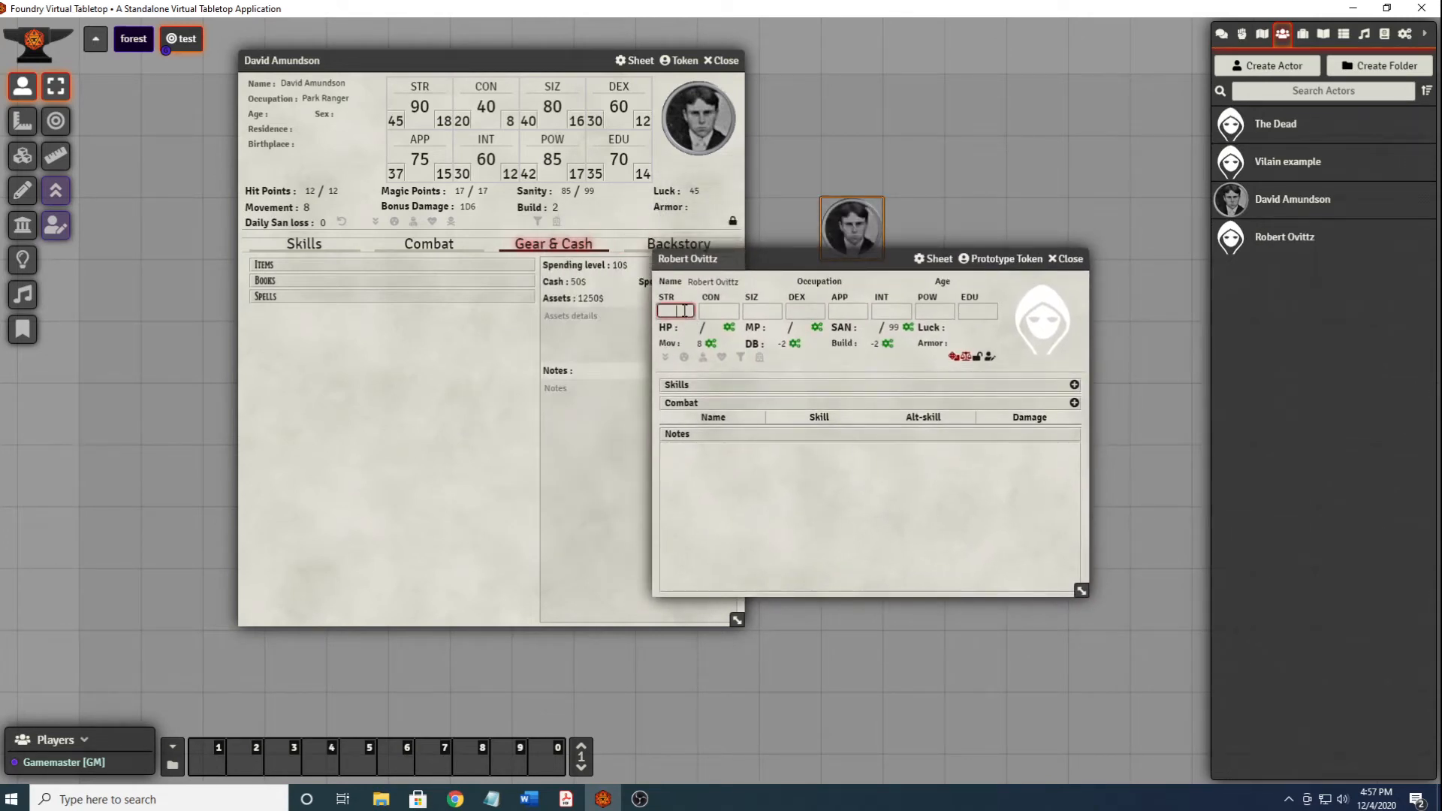
text(50)
click(721, 314)
text(70)
click(751, 313)
text(55)
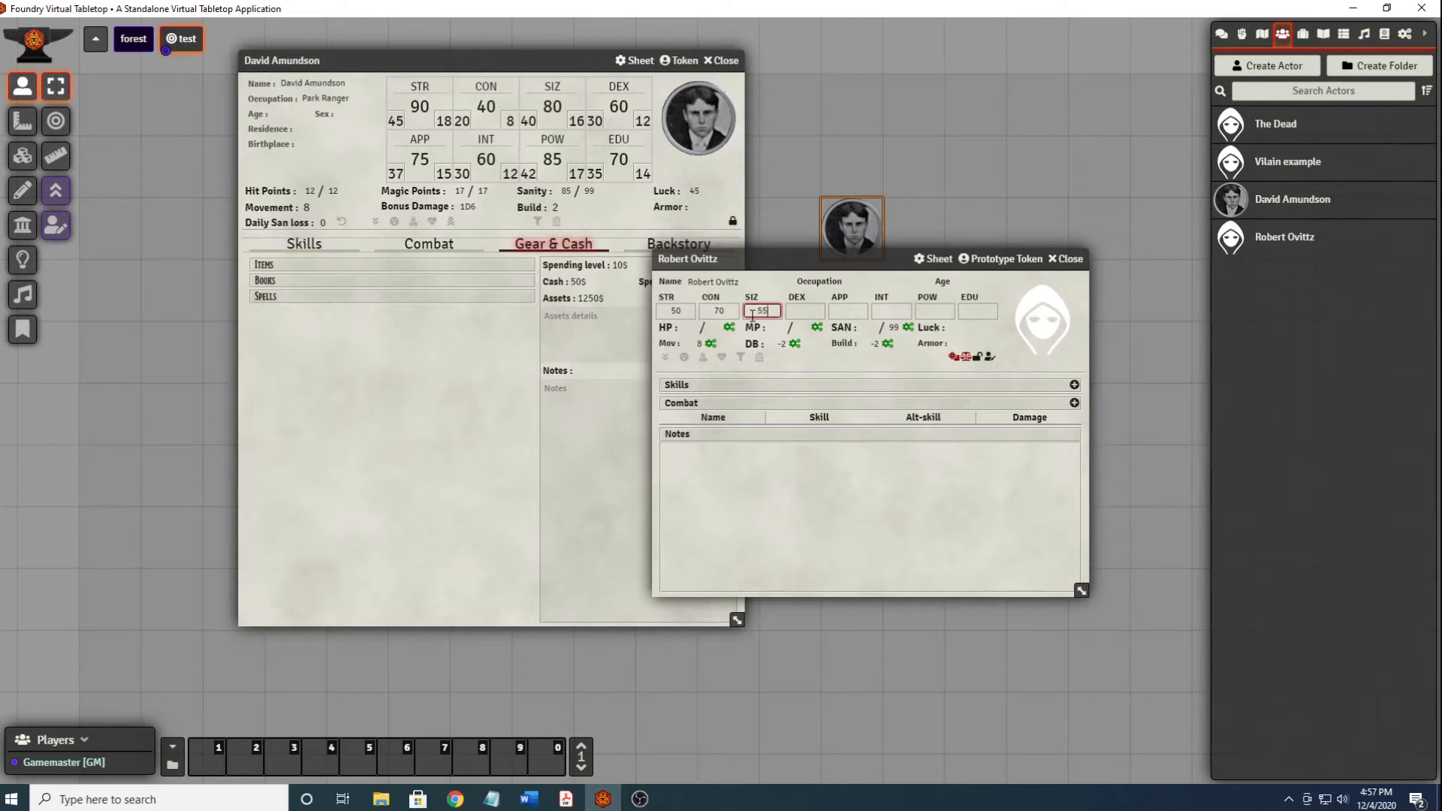
click(808, 311)
text(60)
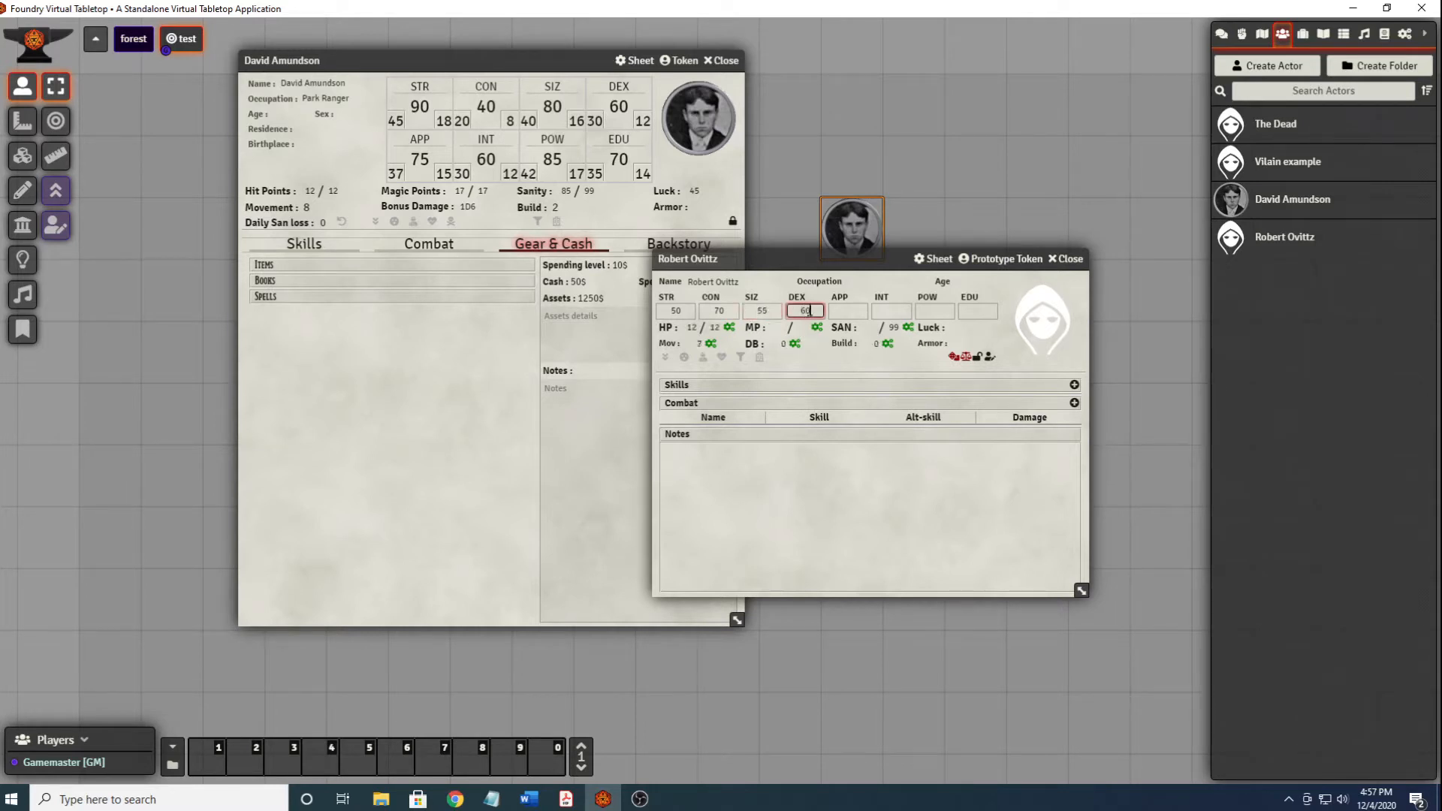
Set the new NPC's APP to 40, INT to 80, POW to 85 and EDU to 80.
click(860, 311)
text(40)
click(892, 310)
text(80)
click(931, 311)
text(85)
click(974, 310)
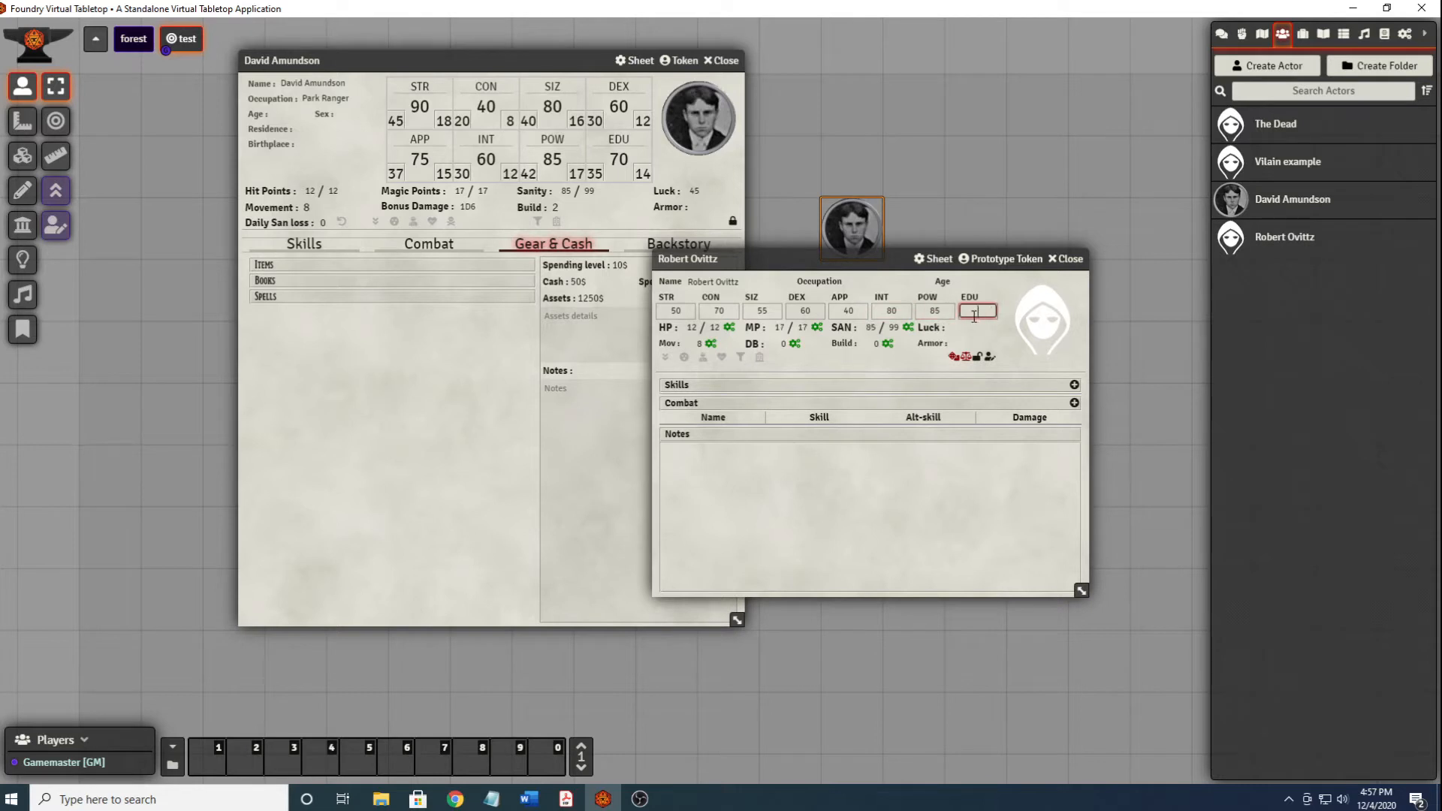
text(80)
click(920, 359)
Open the Skills compendium and move the NPC's sheet clear of it.
drag(851, 260, 640, 287)
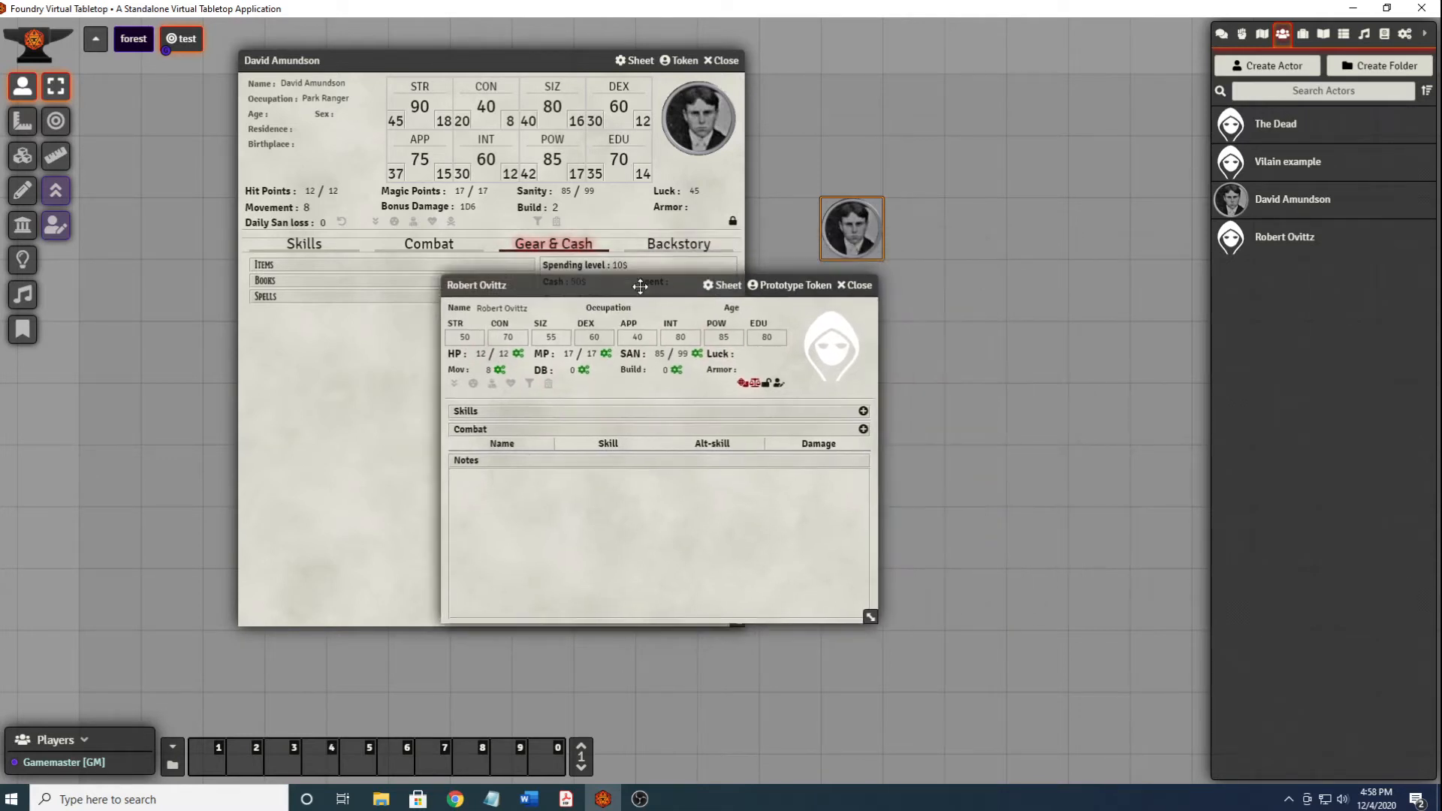
click(1384, 34)
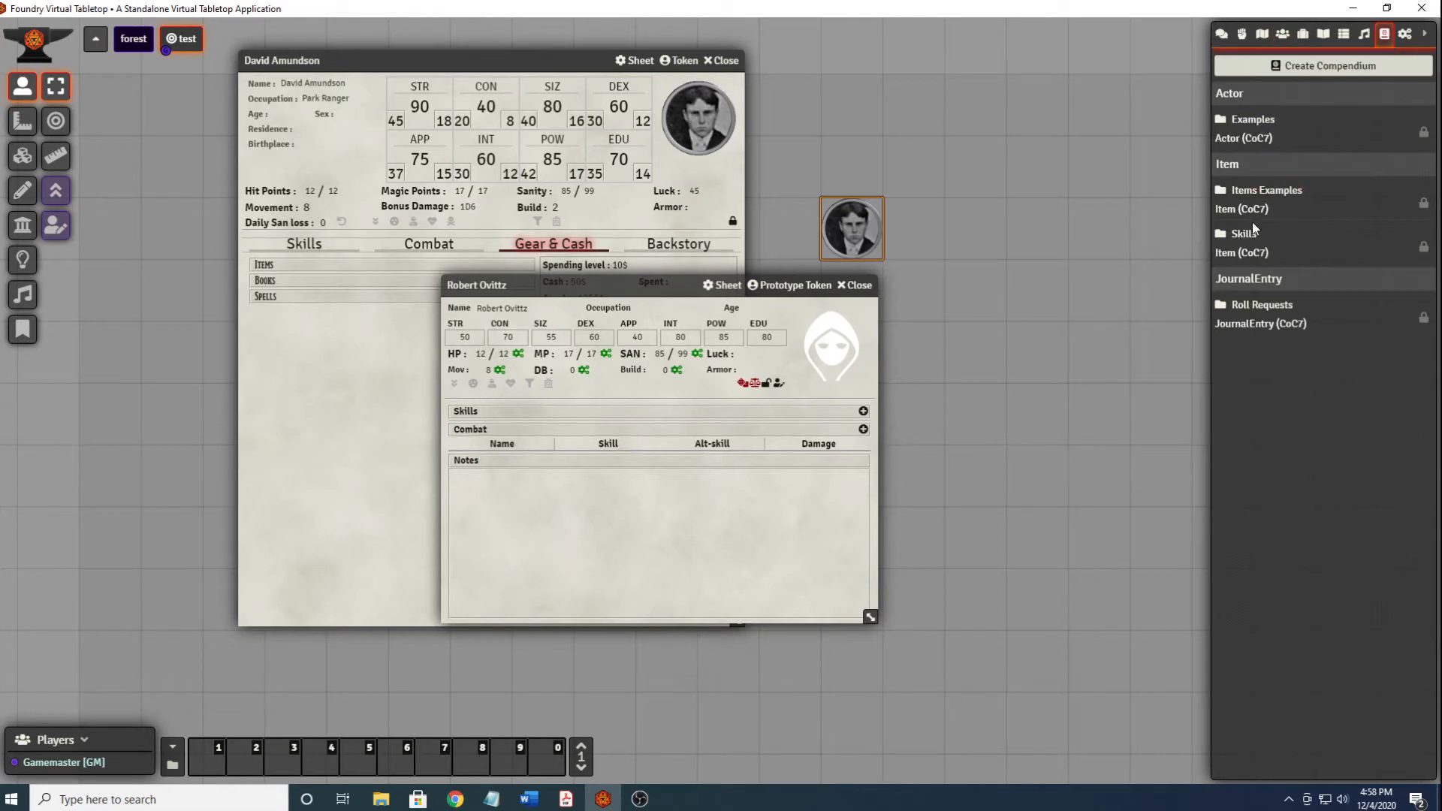
click(1246, 244)
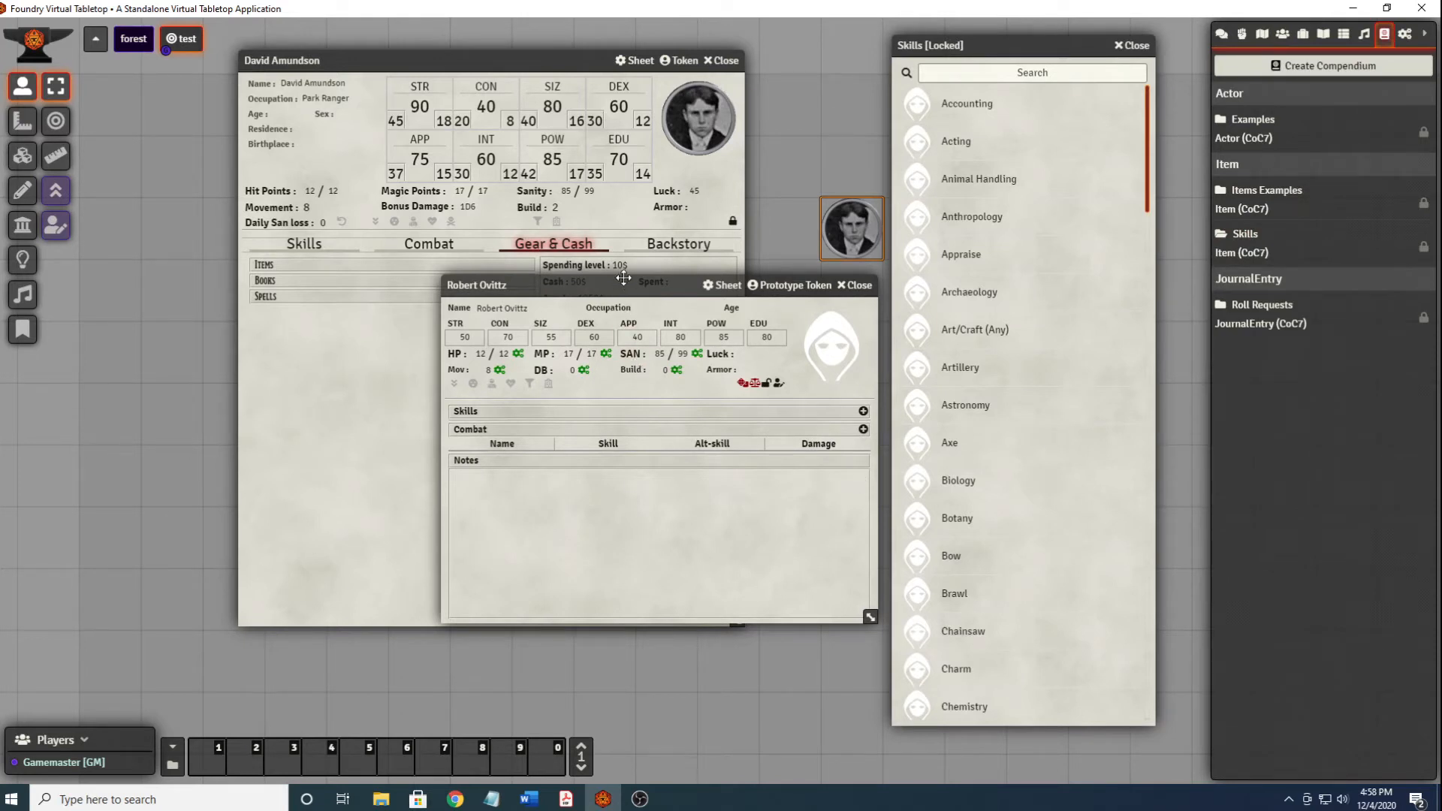
drag(627, 284, 517, 232)
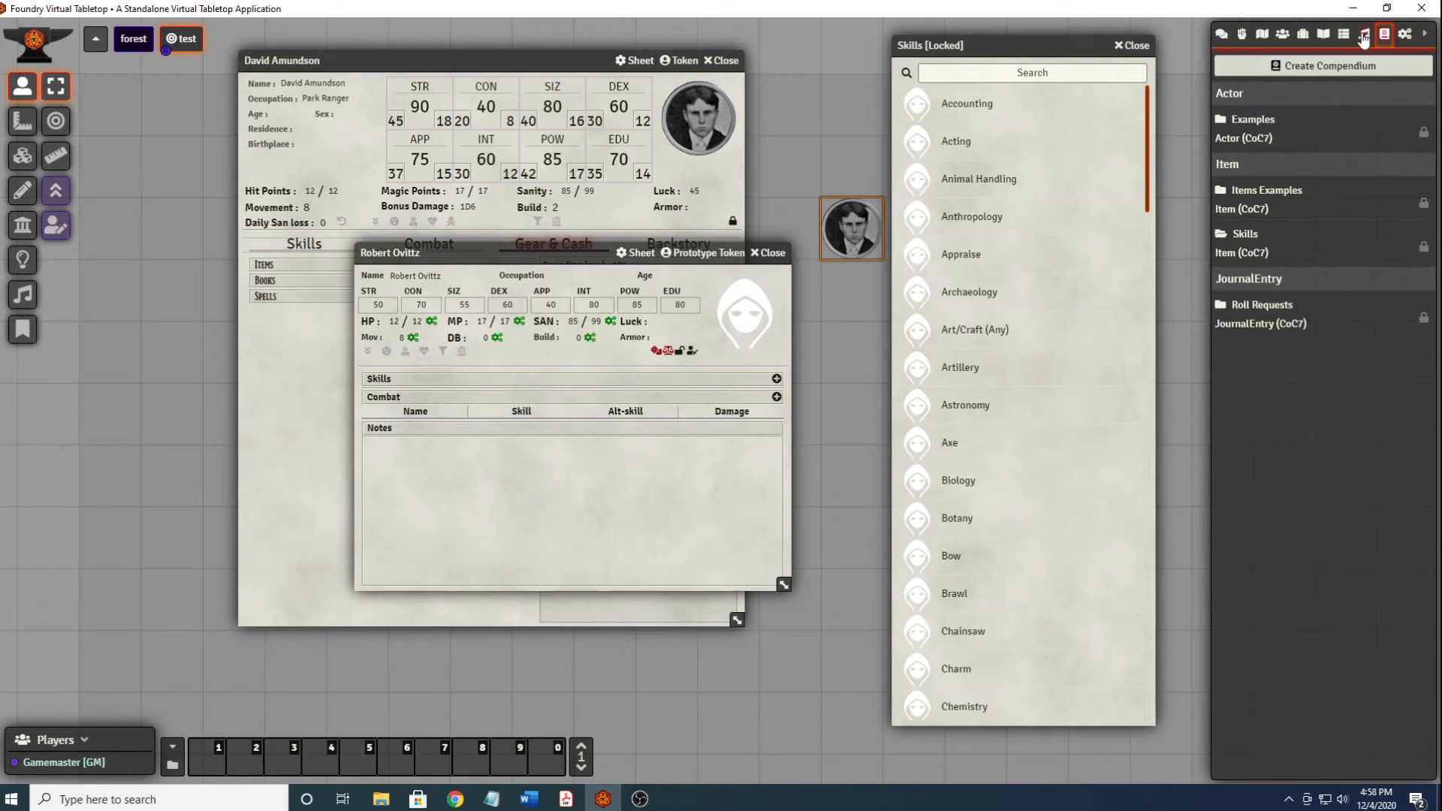
Add the Bringeth F'rth the Deceas'd spell to the NPC and expand the inventory to show it.
click(1330, 36)
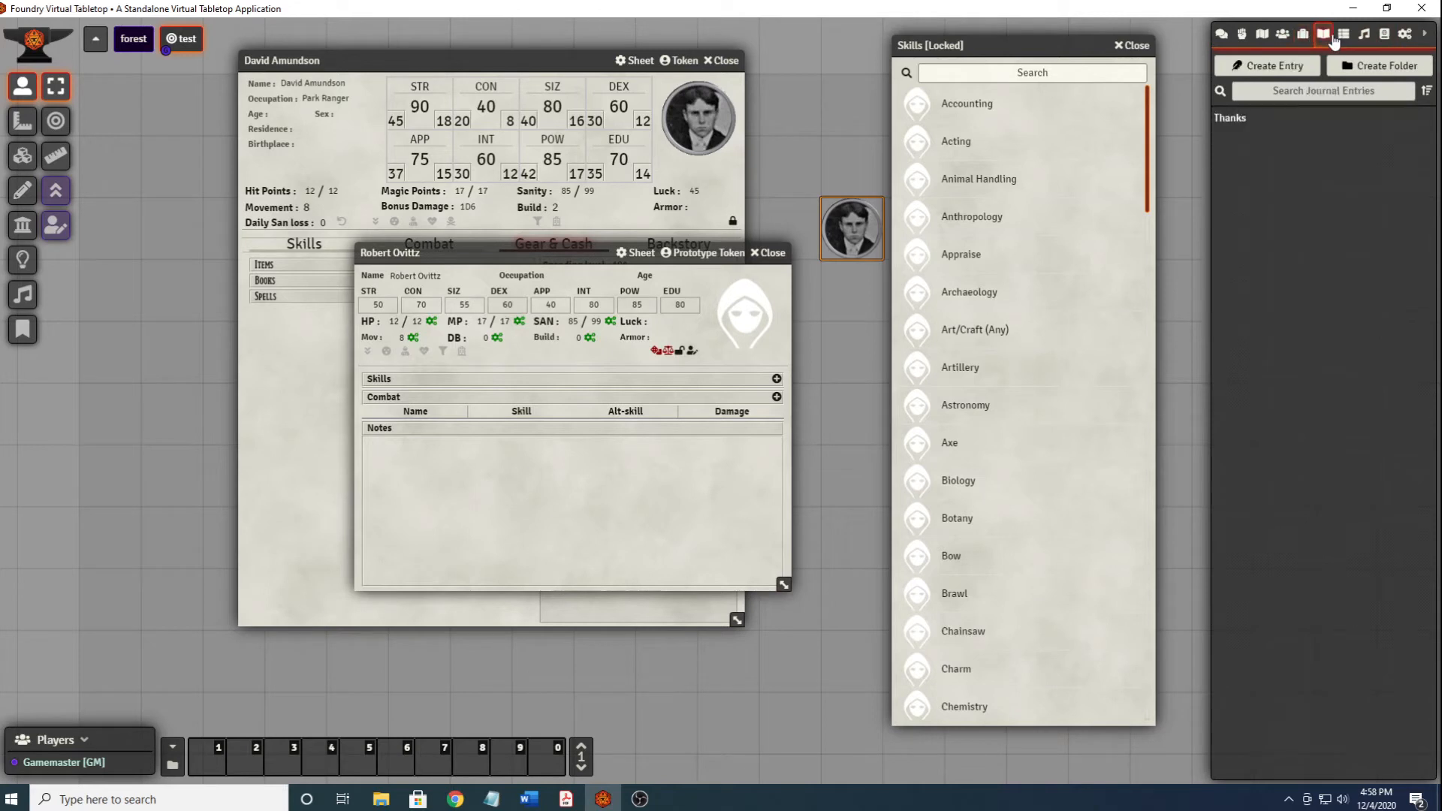
click(1305, 36)
drag(1286, 271, 423, 394)
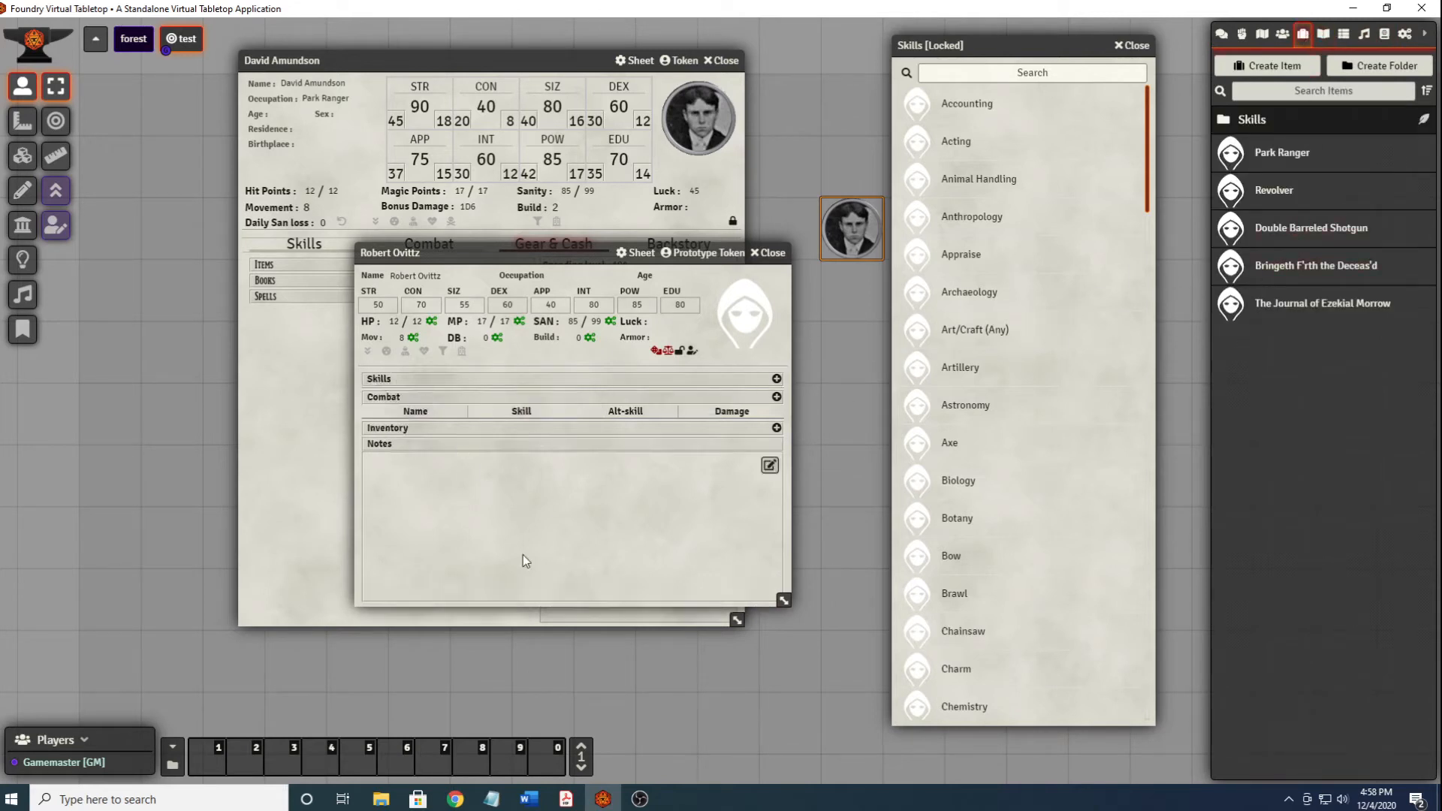
click(402, 428)
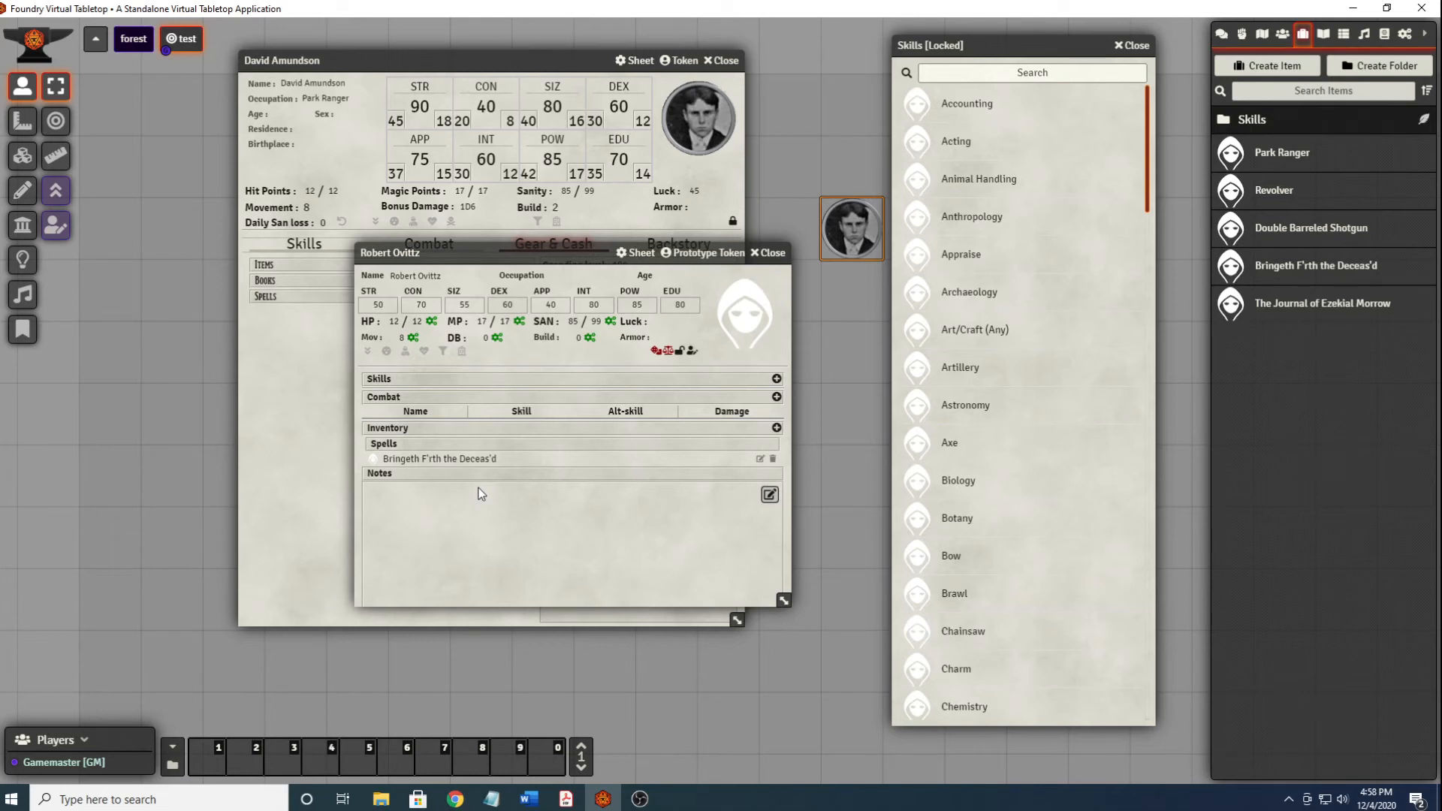
Browse the skills available in the Skills compendium, then close it and the NPC's sheet.
scroll(1017, 390, down, 10)
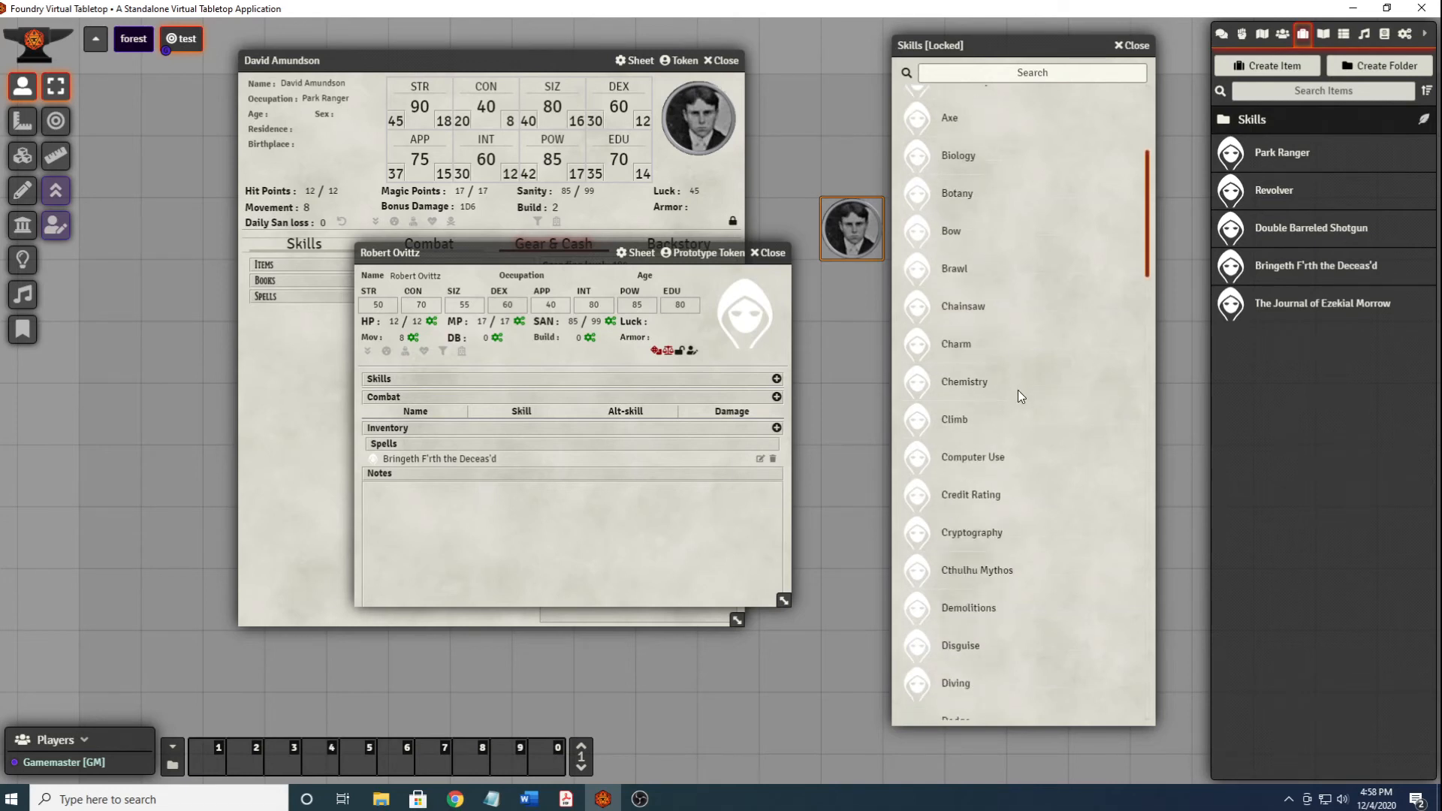
scroll(1040, 399, down, 6)
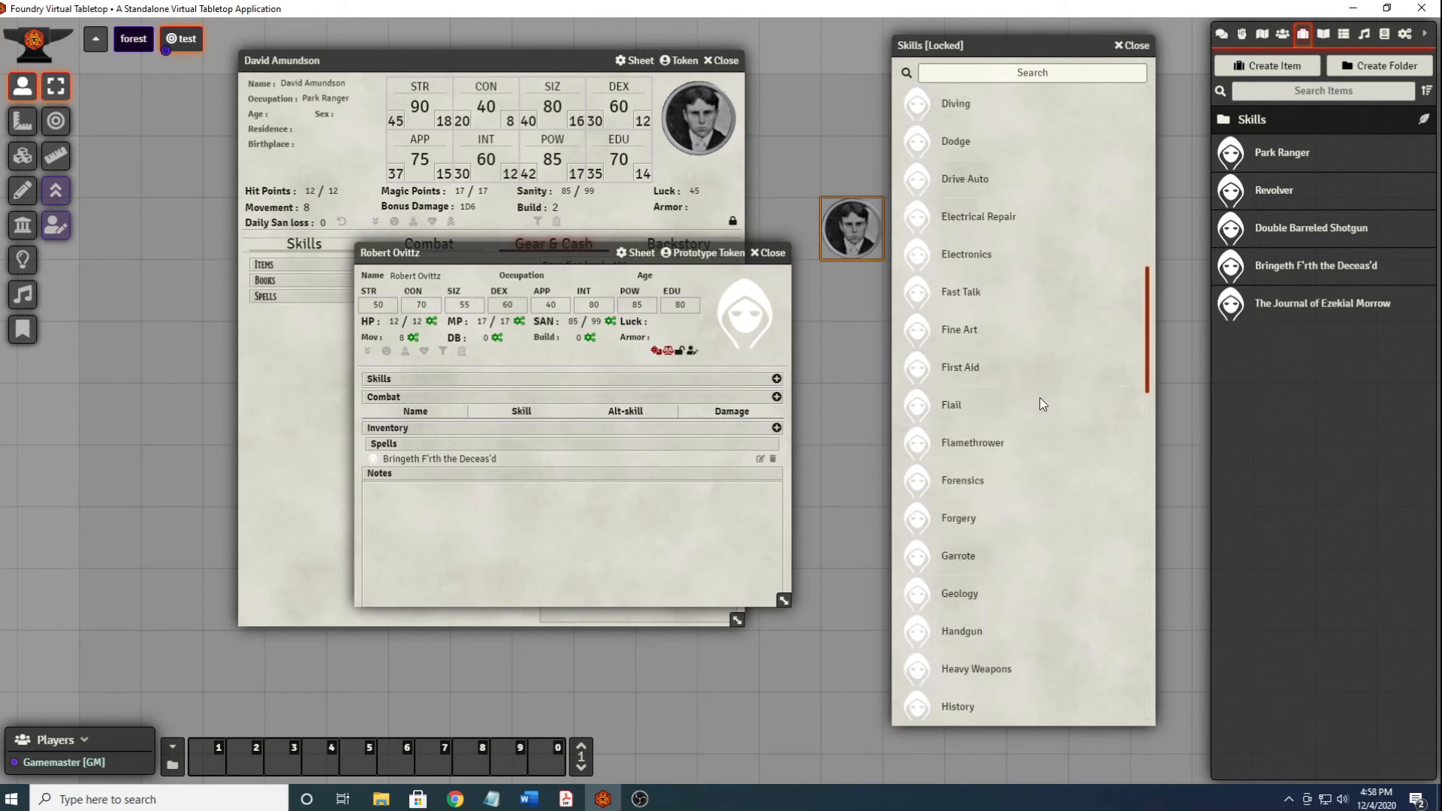
click(770, 253)
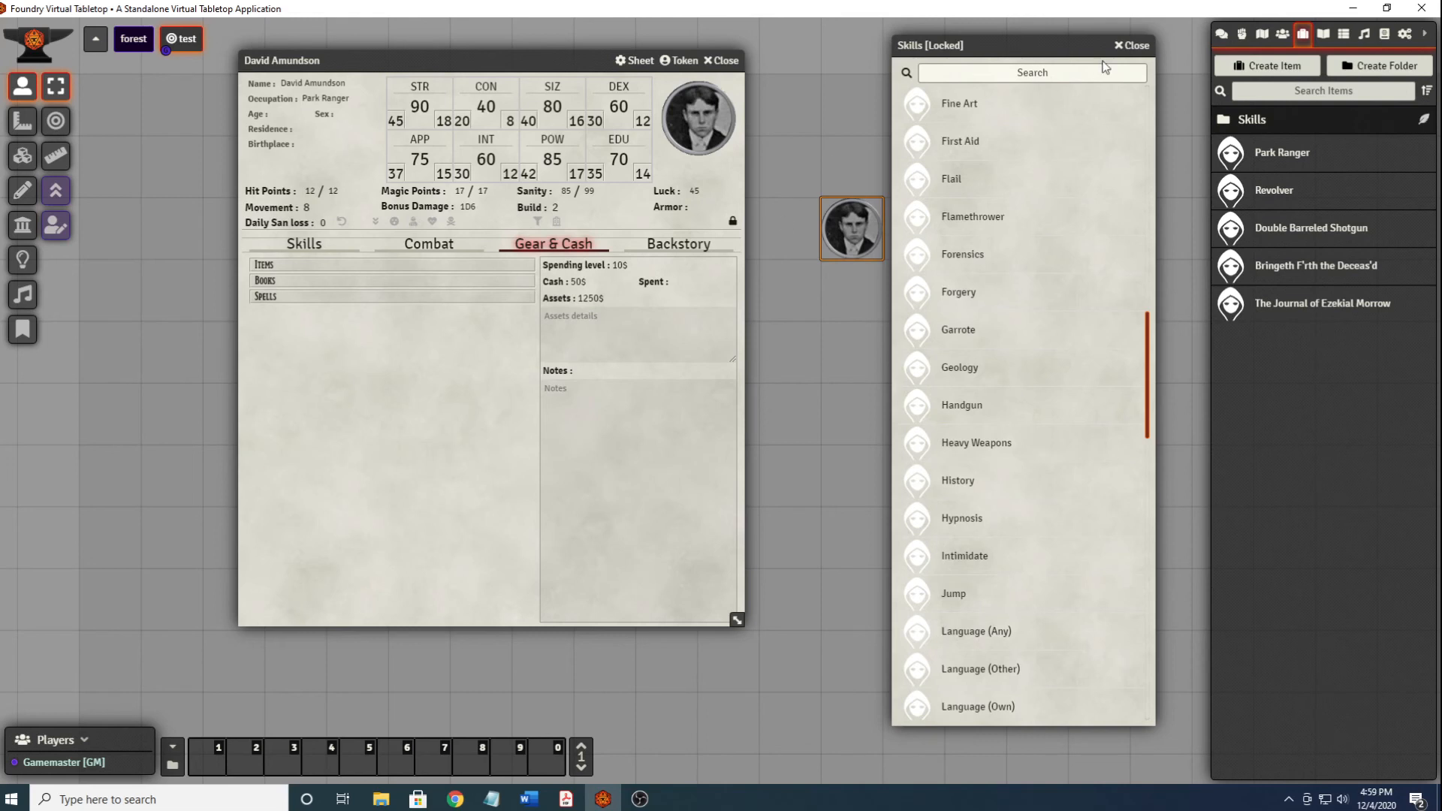
click(1134, 46)
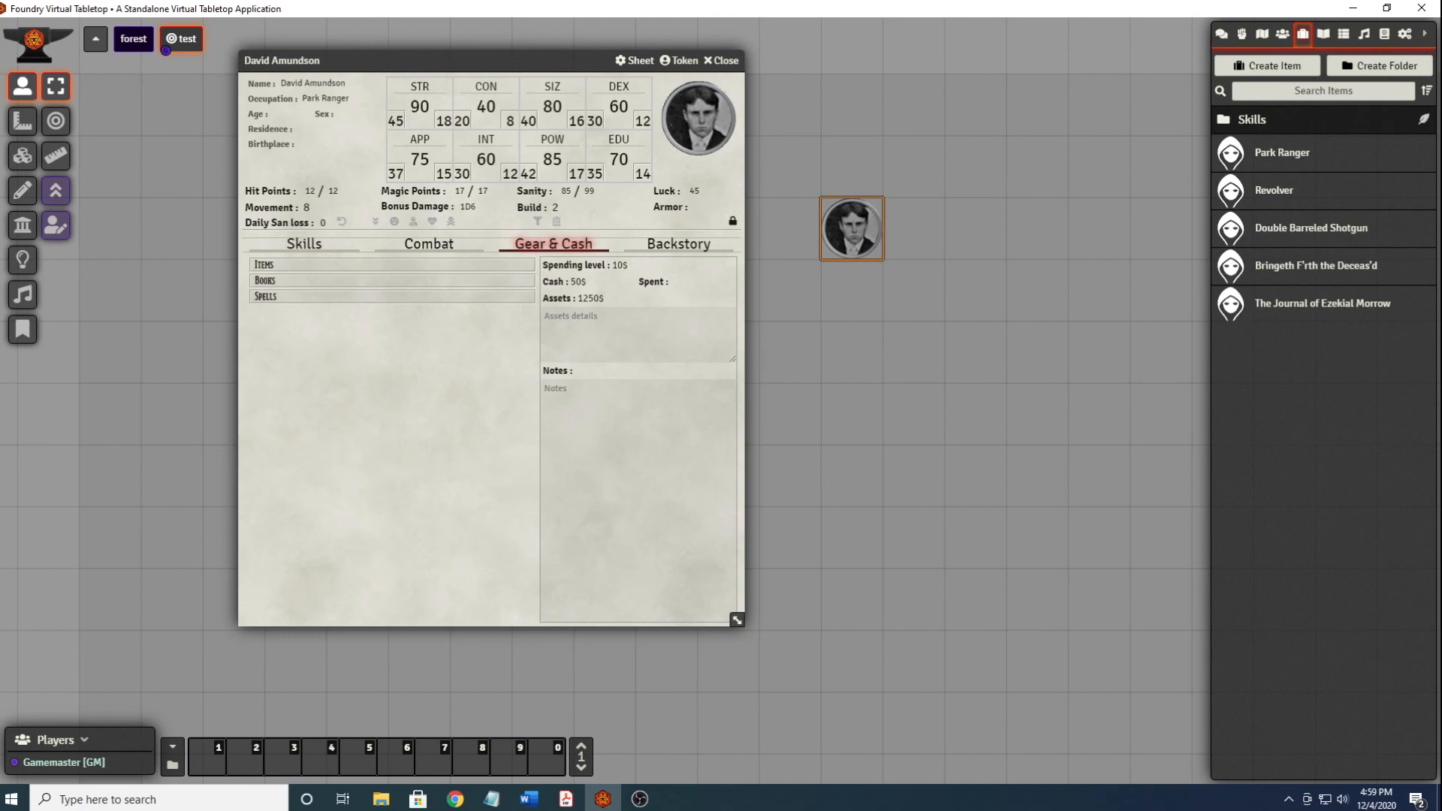